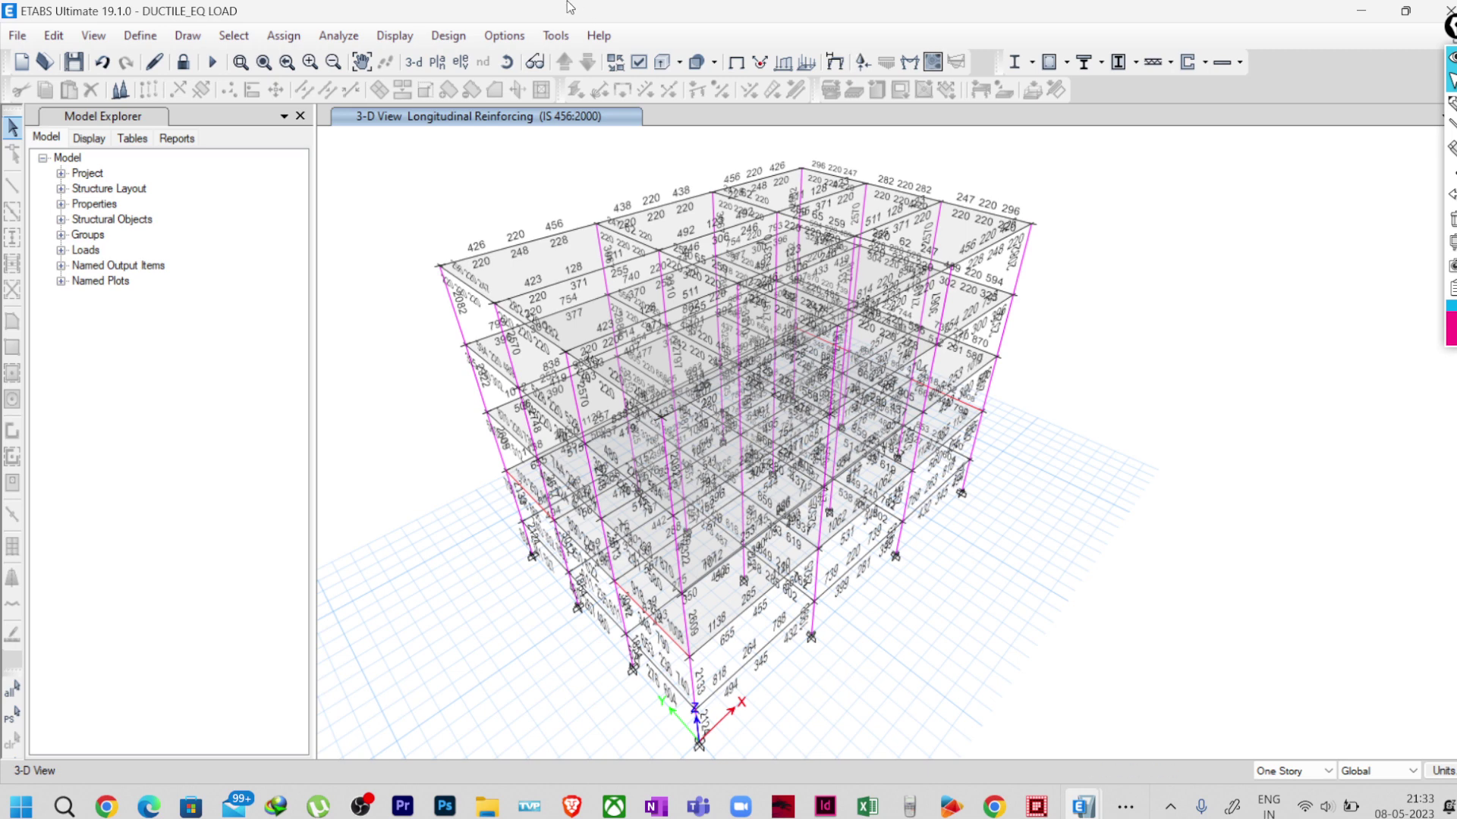
# - Clear the longitudinal reinforcing labels from the 3-D model view
pyautogui.click(448, 36)
pyautogui.moveTo(504, 88)
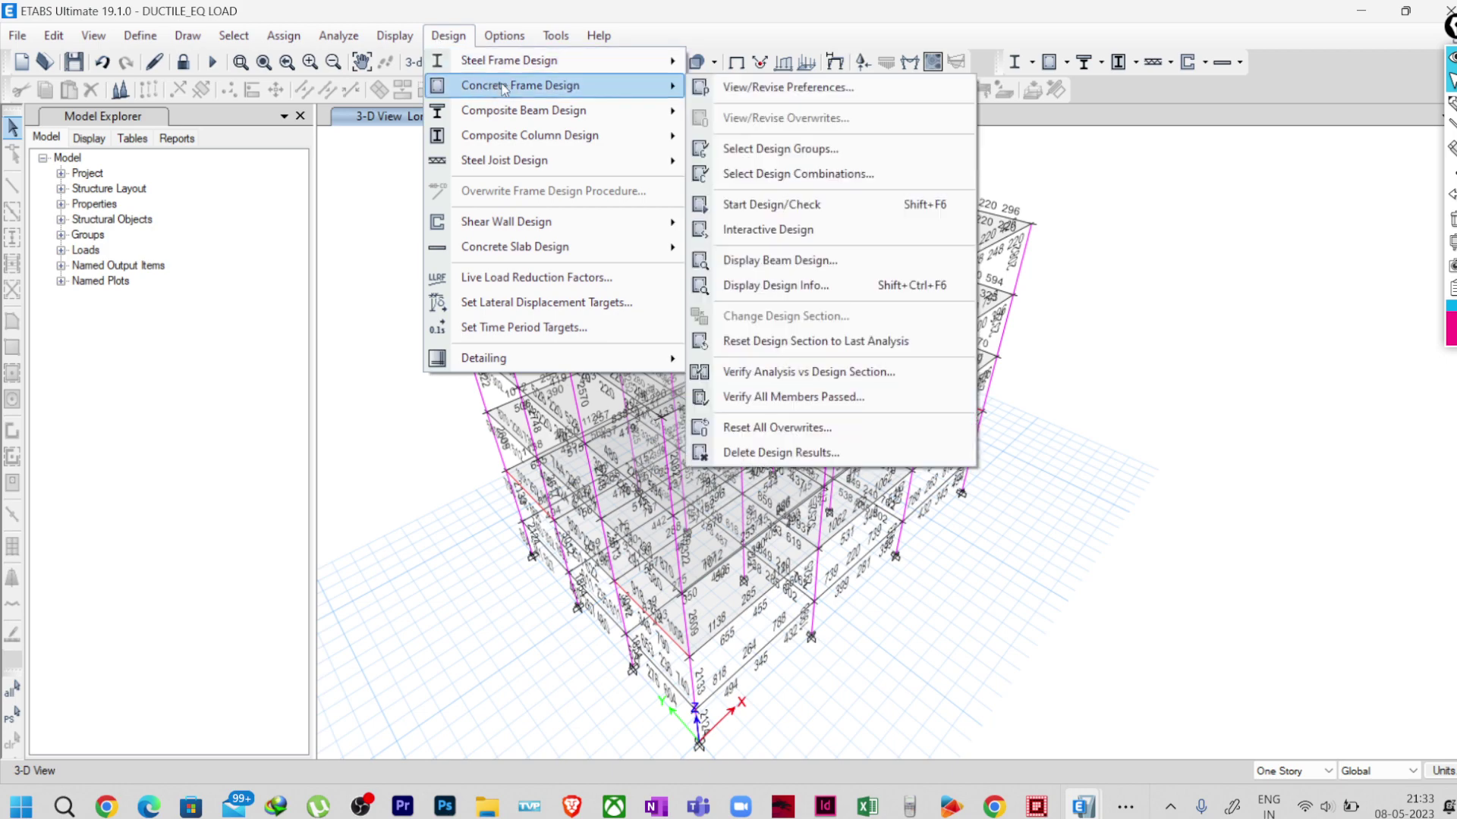
pyautogui.click(1197, 267)
pyautogui.scroll(-3, 1062, 319)
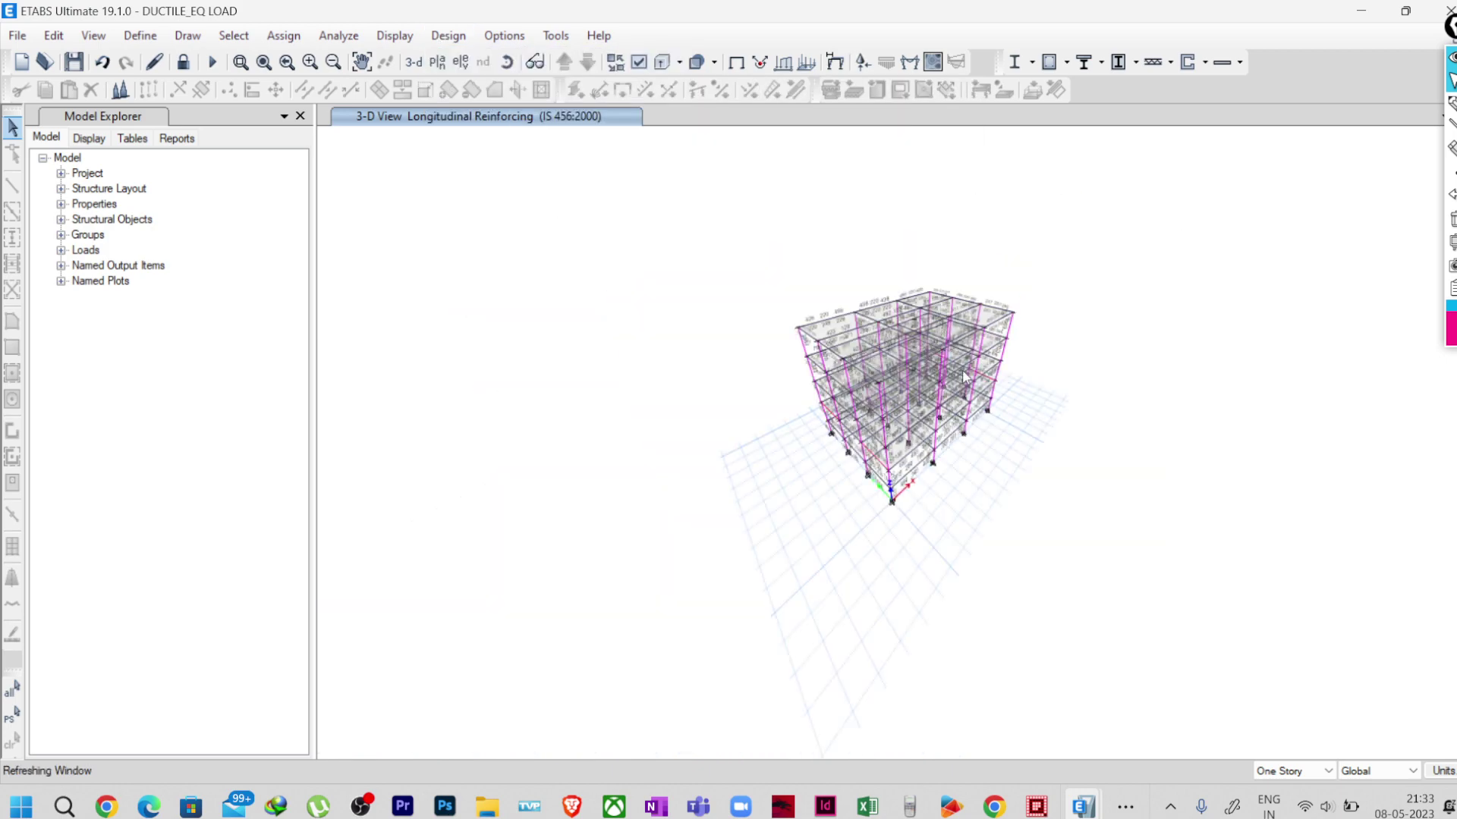
pyautogui.scroll(3, 963, 326)
pyautogui.click(735, 62)
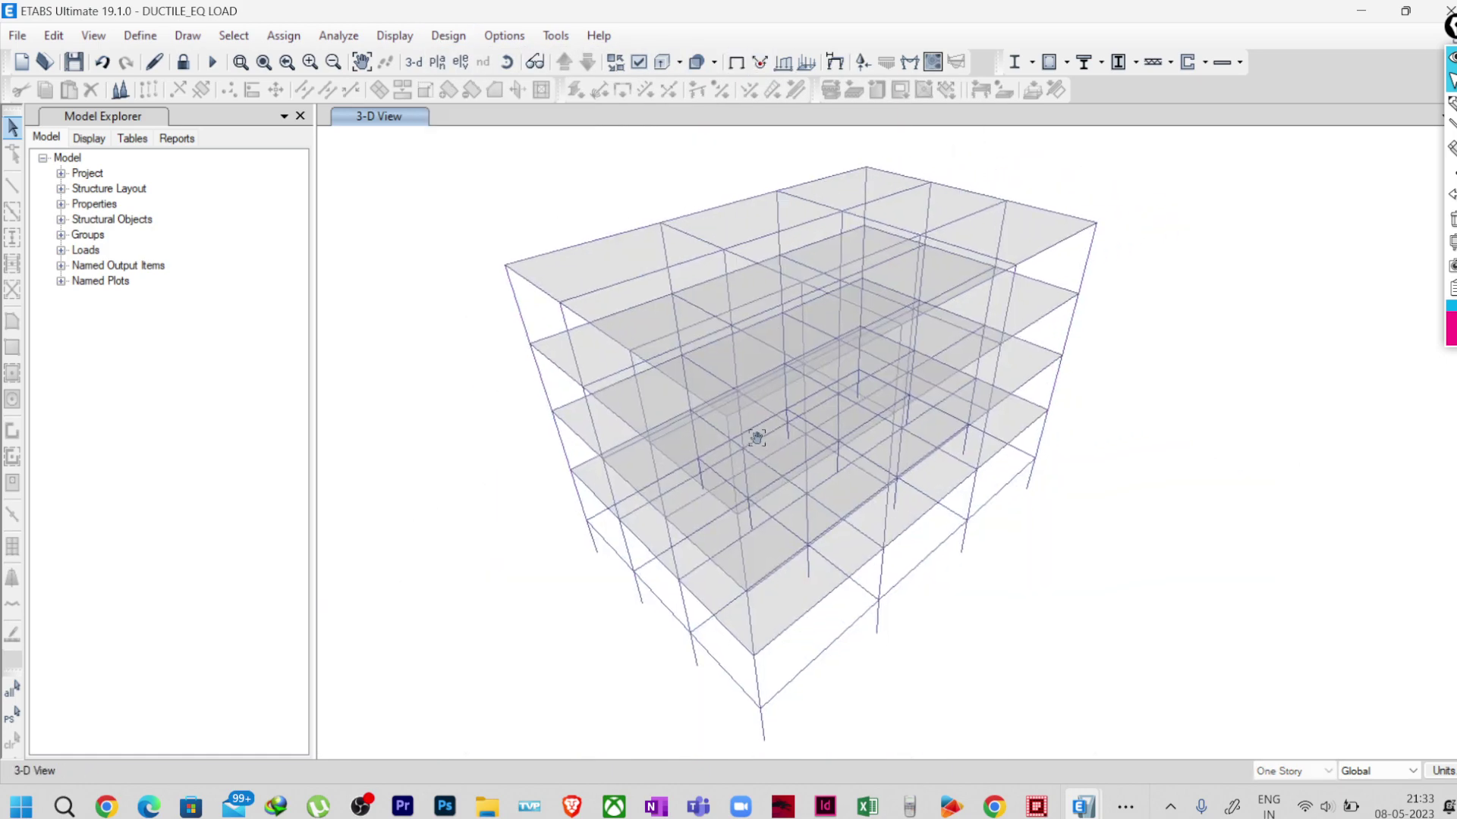
# - Select the whole model with Ctrl+A: 96 joints, 200 frames, 36 shells
pyautogui.scroll(-3, 757, 425)
pyautogui.moveTo(599, 266); pyautogui.dragTo(1014, 595)
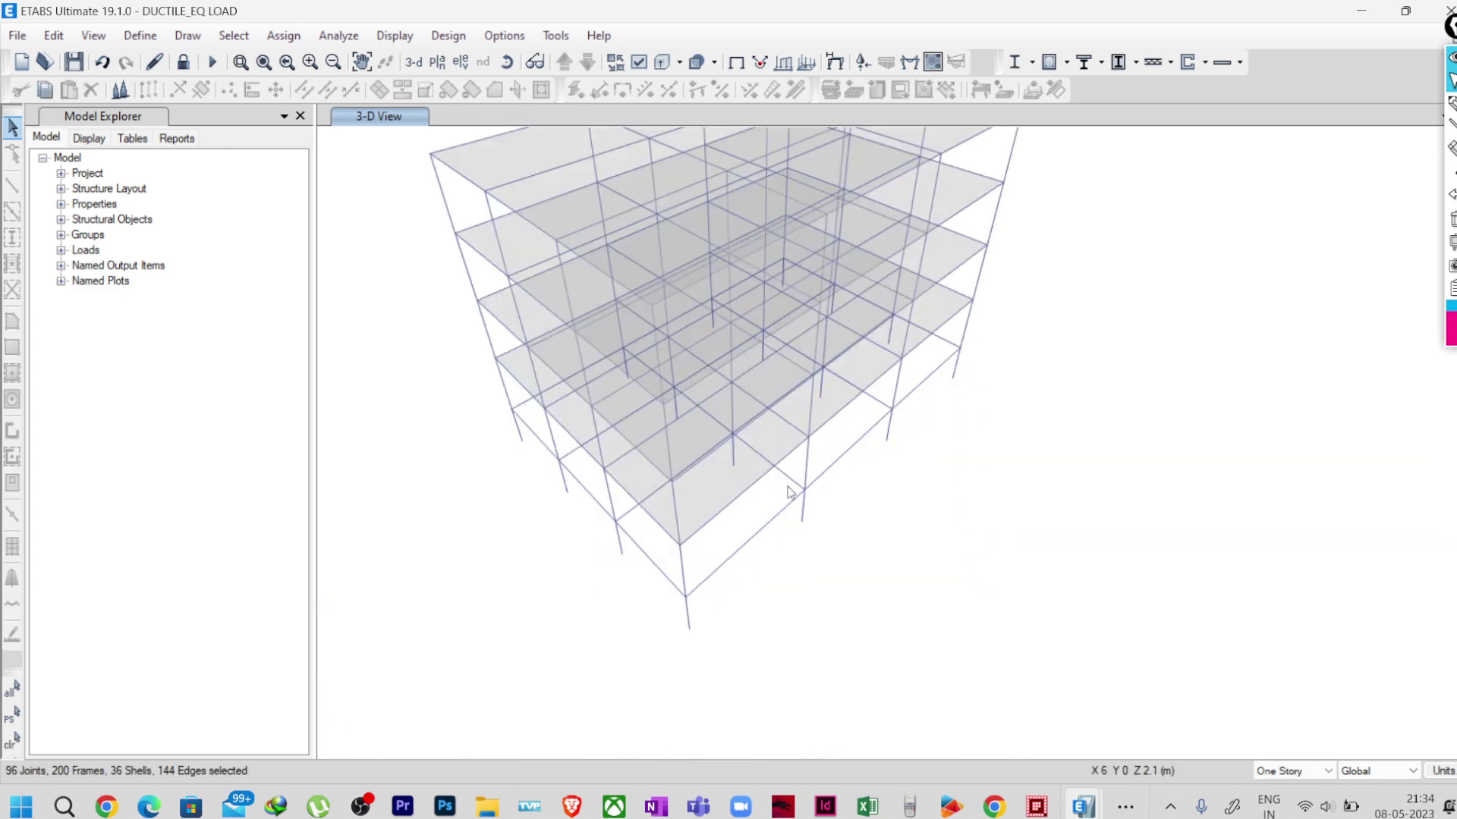
pyautogui.hotkey('ctrl', 'a')
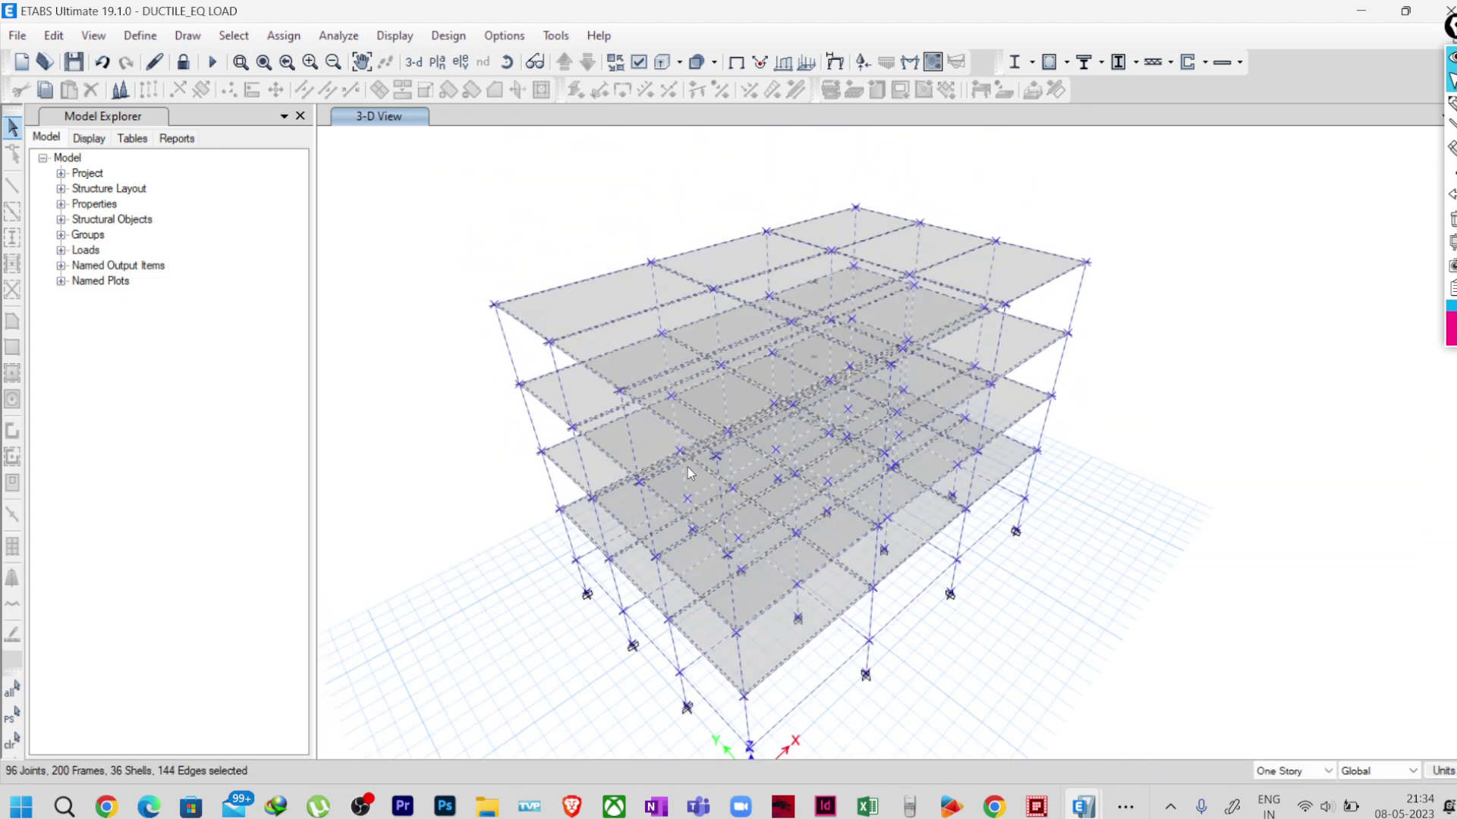
pyautogui.click(448, 36)
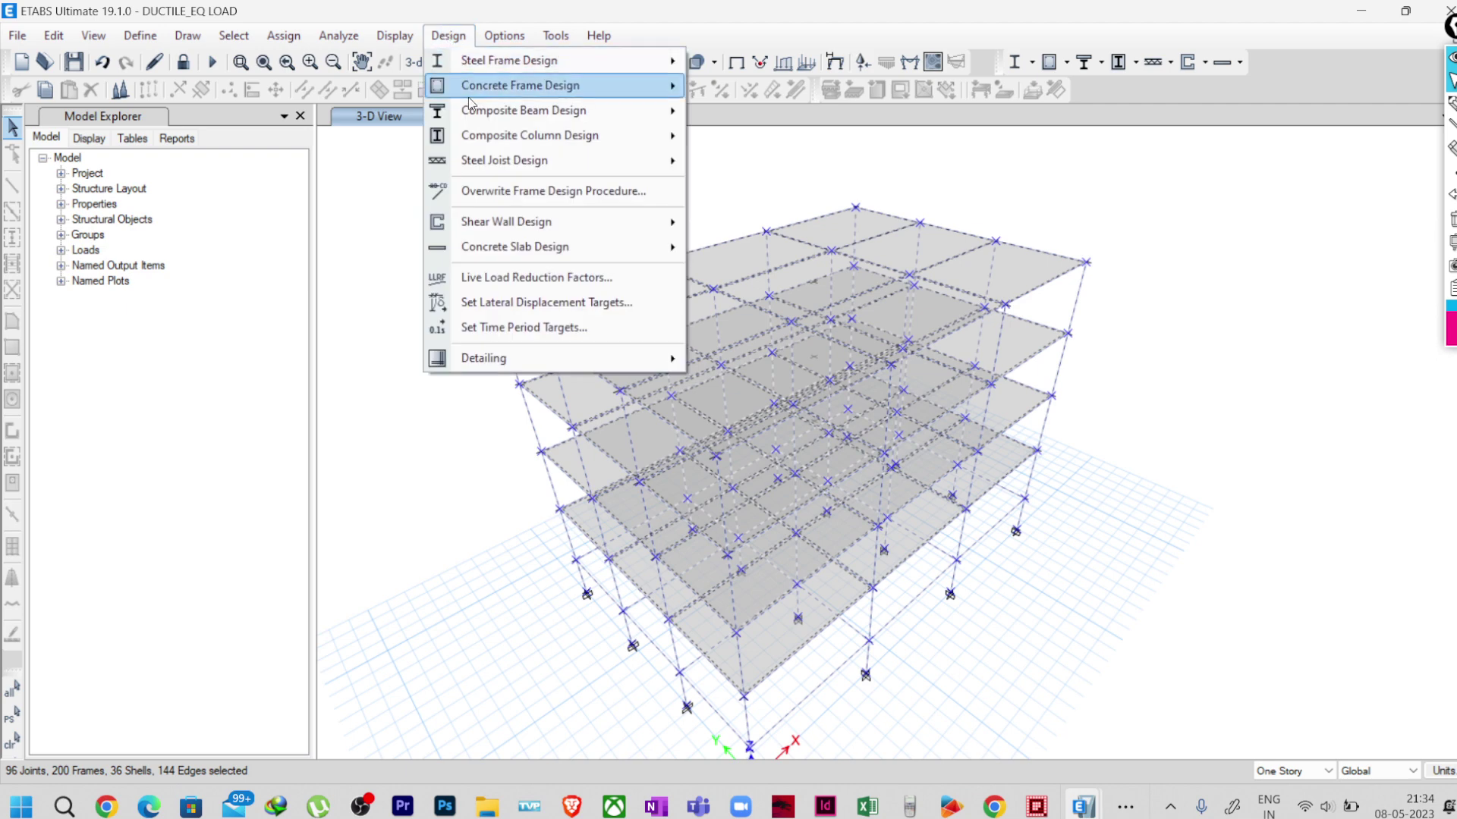
pyautogui.moveTo(476, 91)
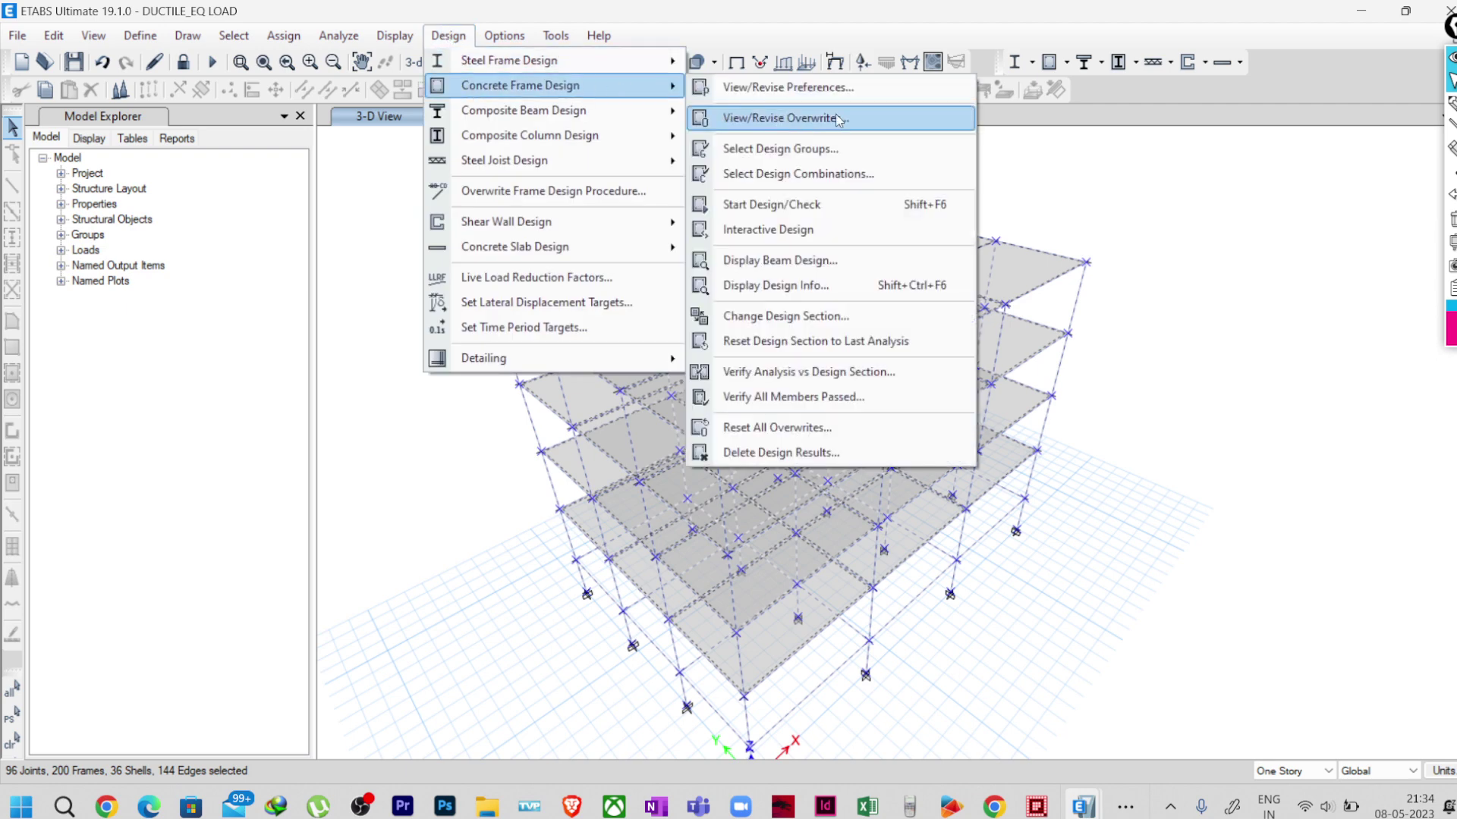
pyautogui.click(791, 119)
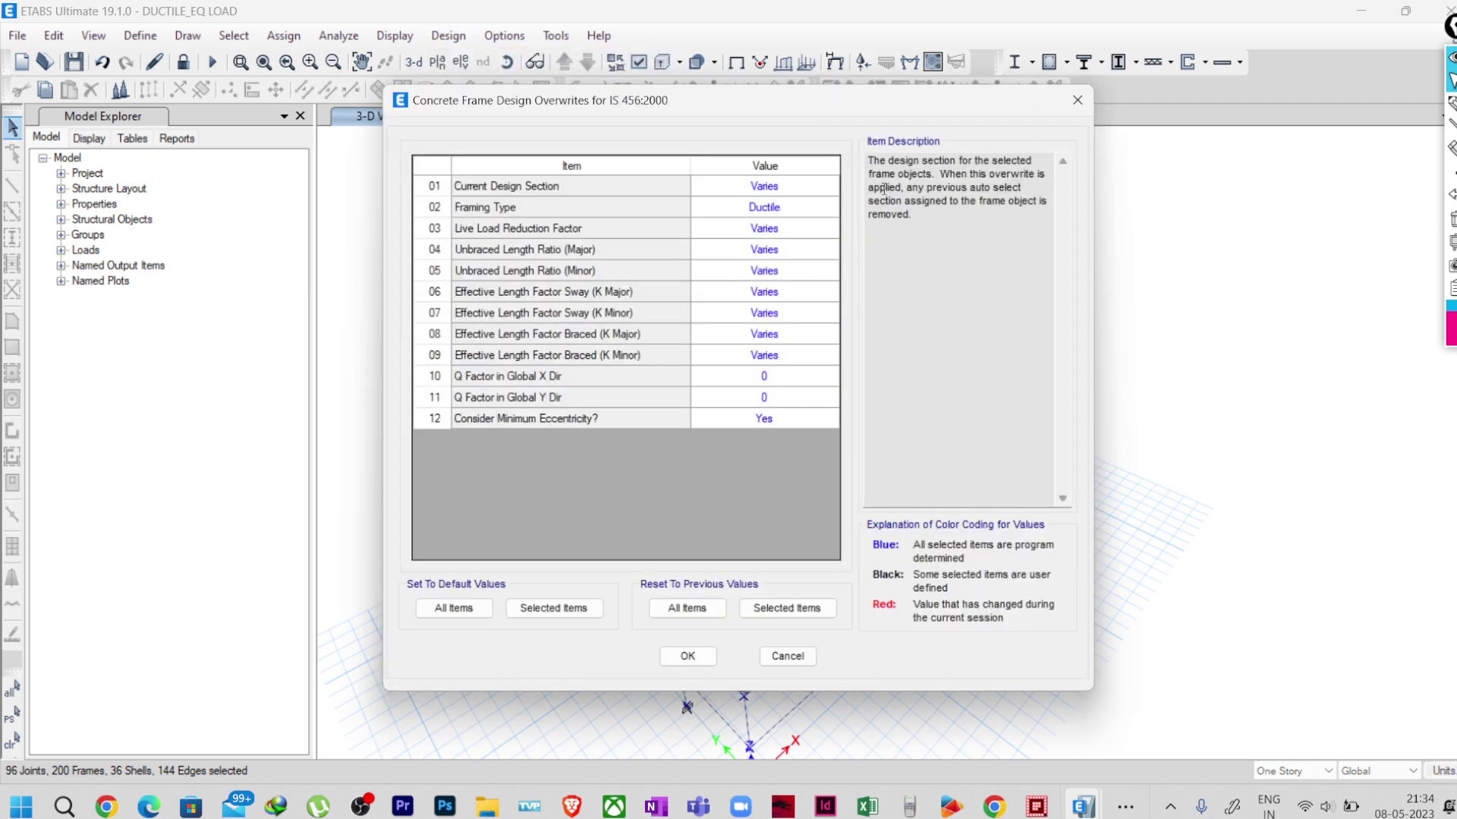
pyautogui.click(761, 208)
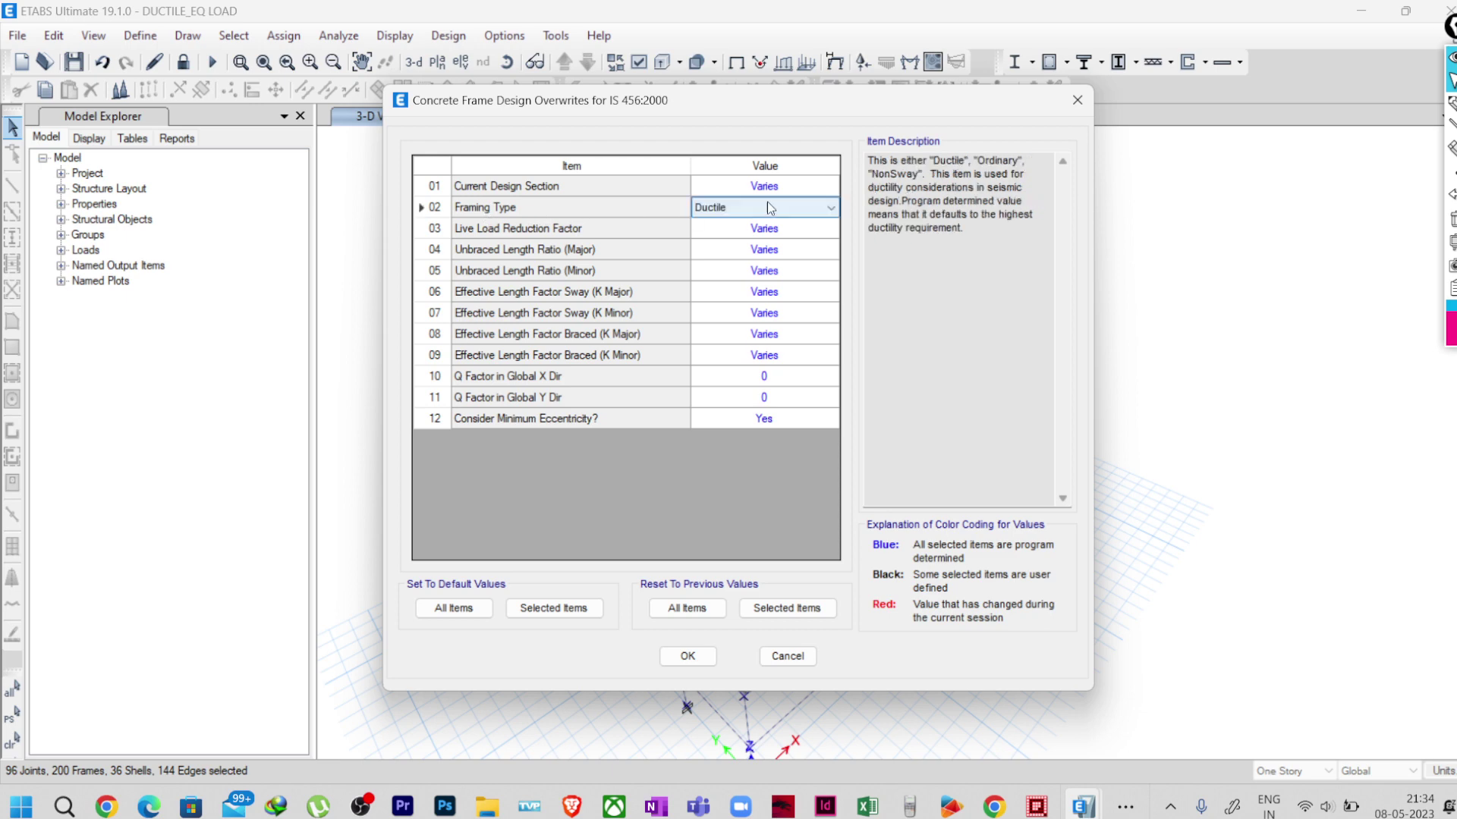
pyautogui.click(767, 202)
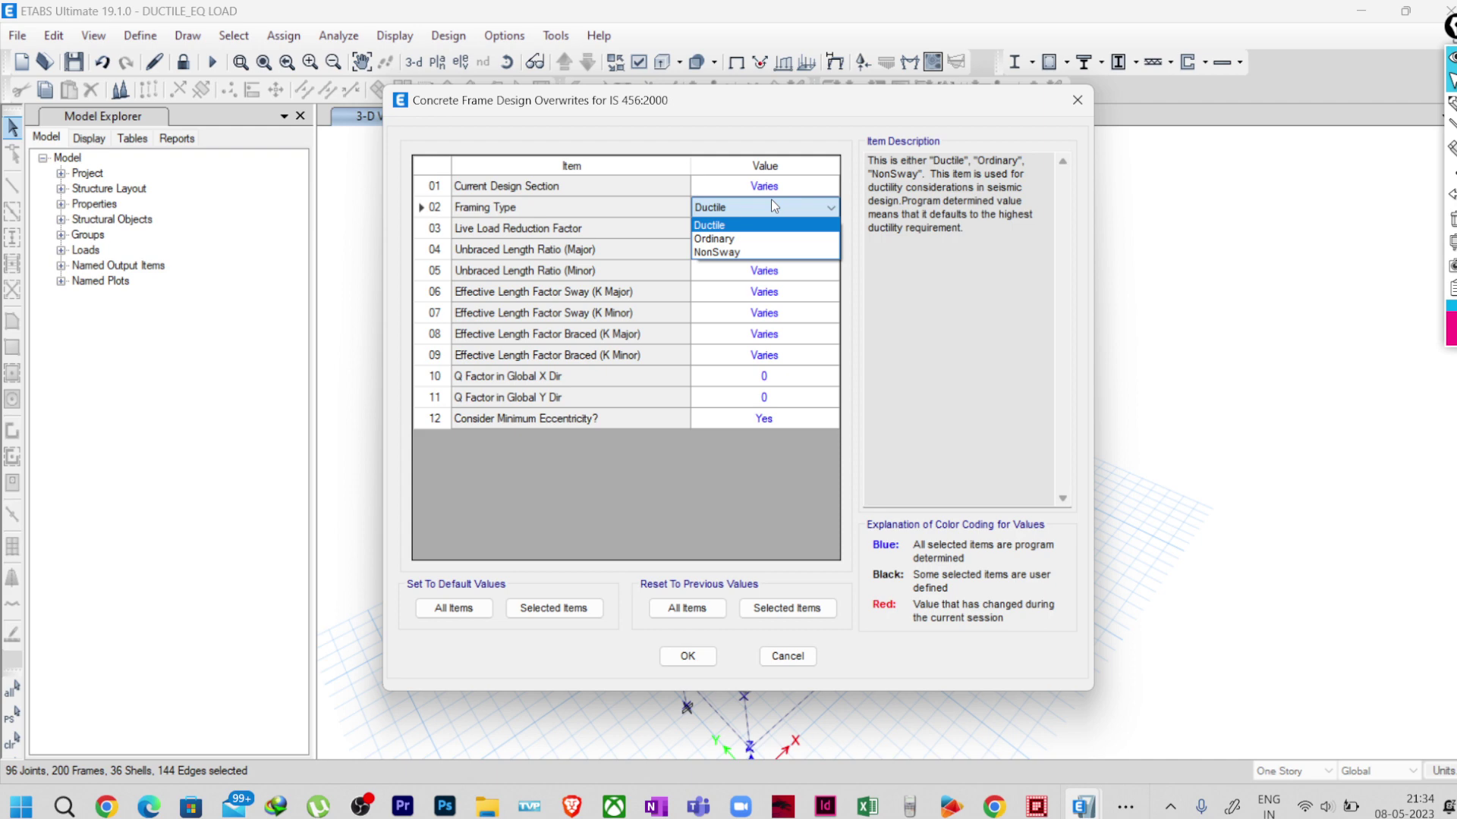
pyautogui.click(727, 208)
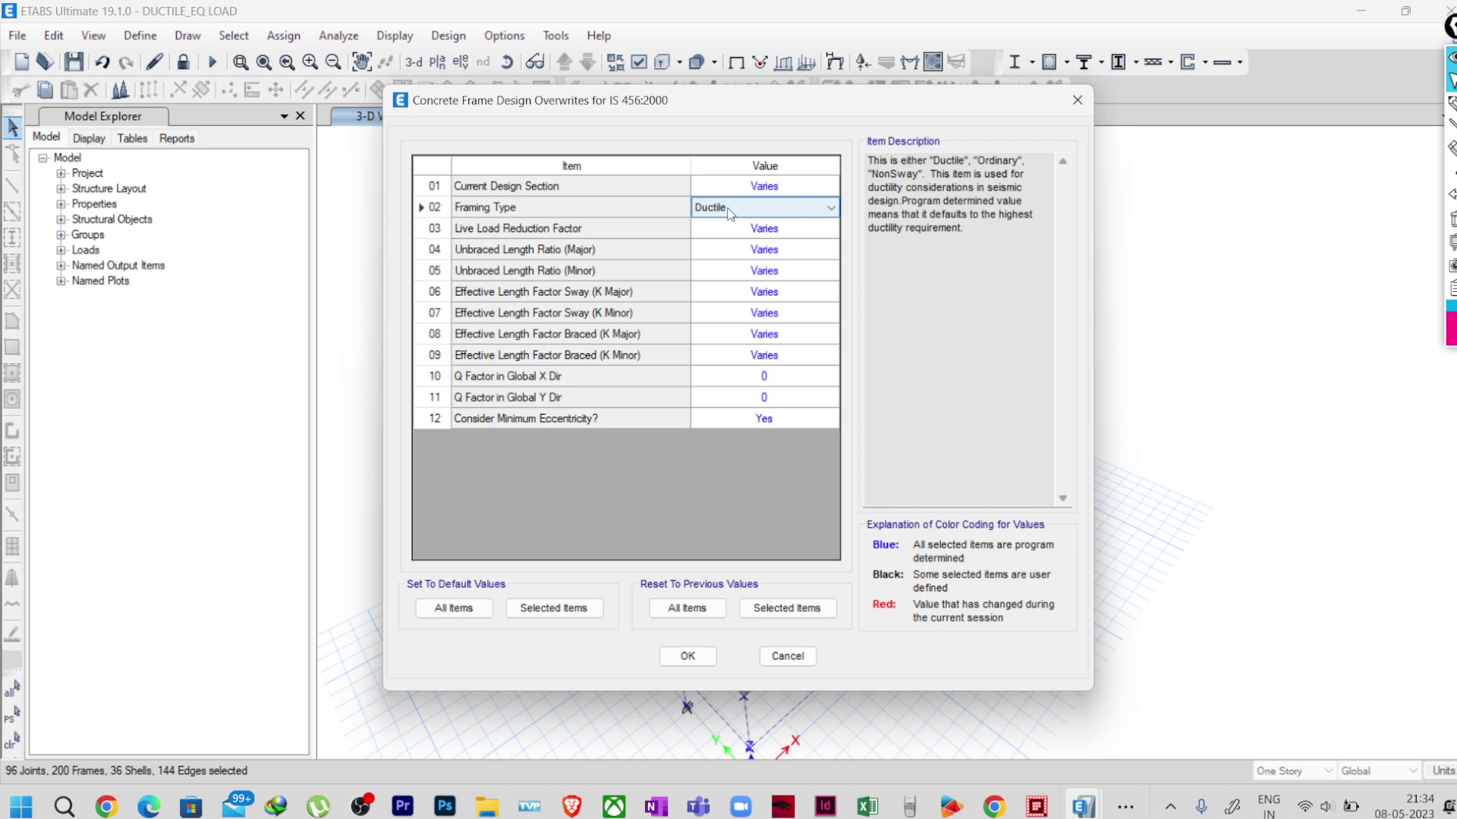
pyautogui.click(729, 211)
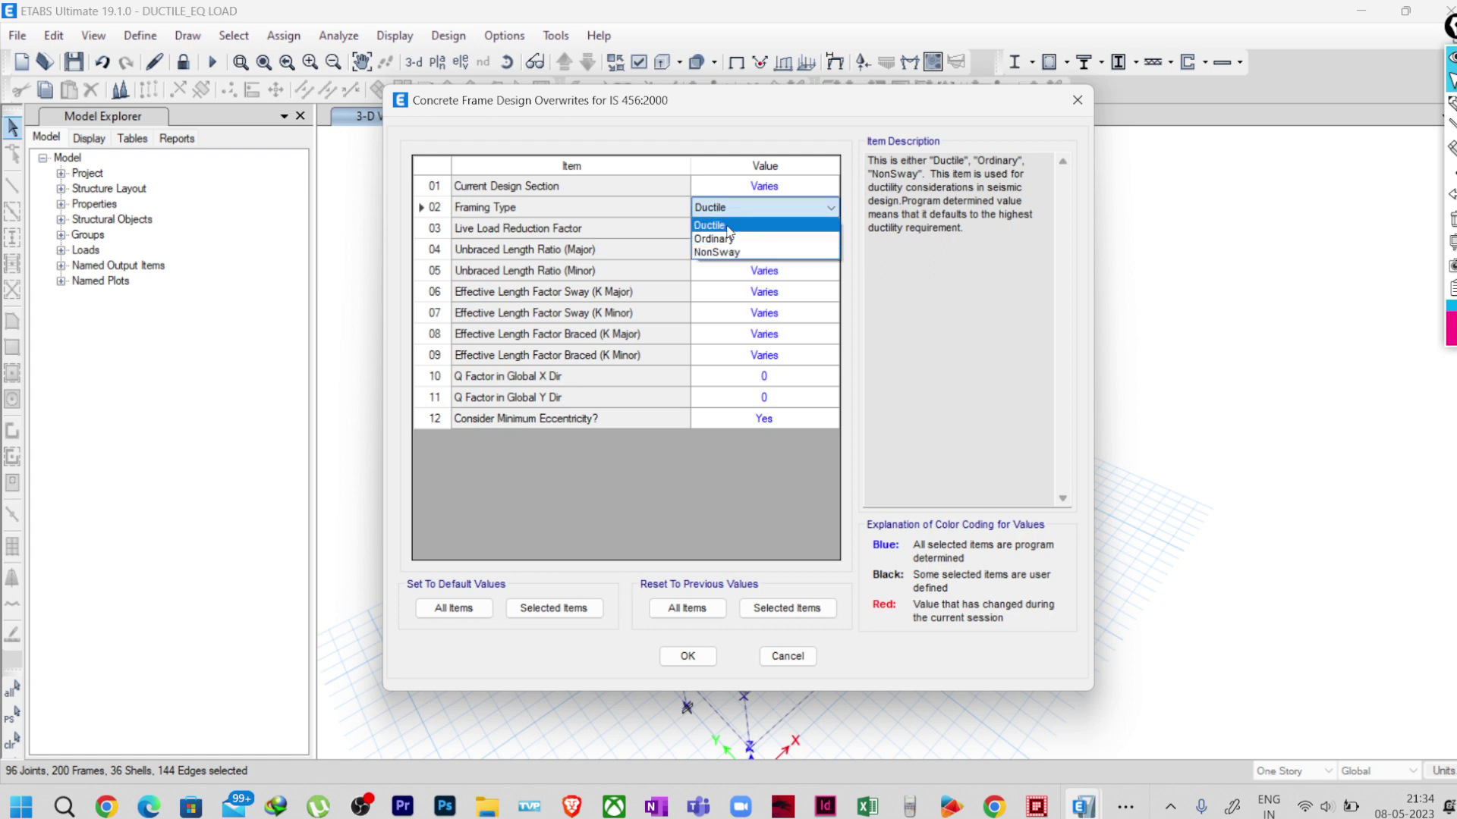
pyautogui.click(727, 214)
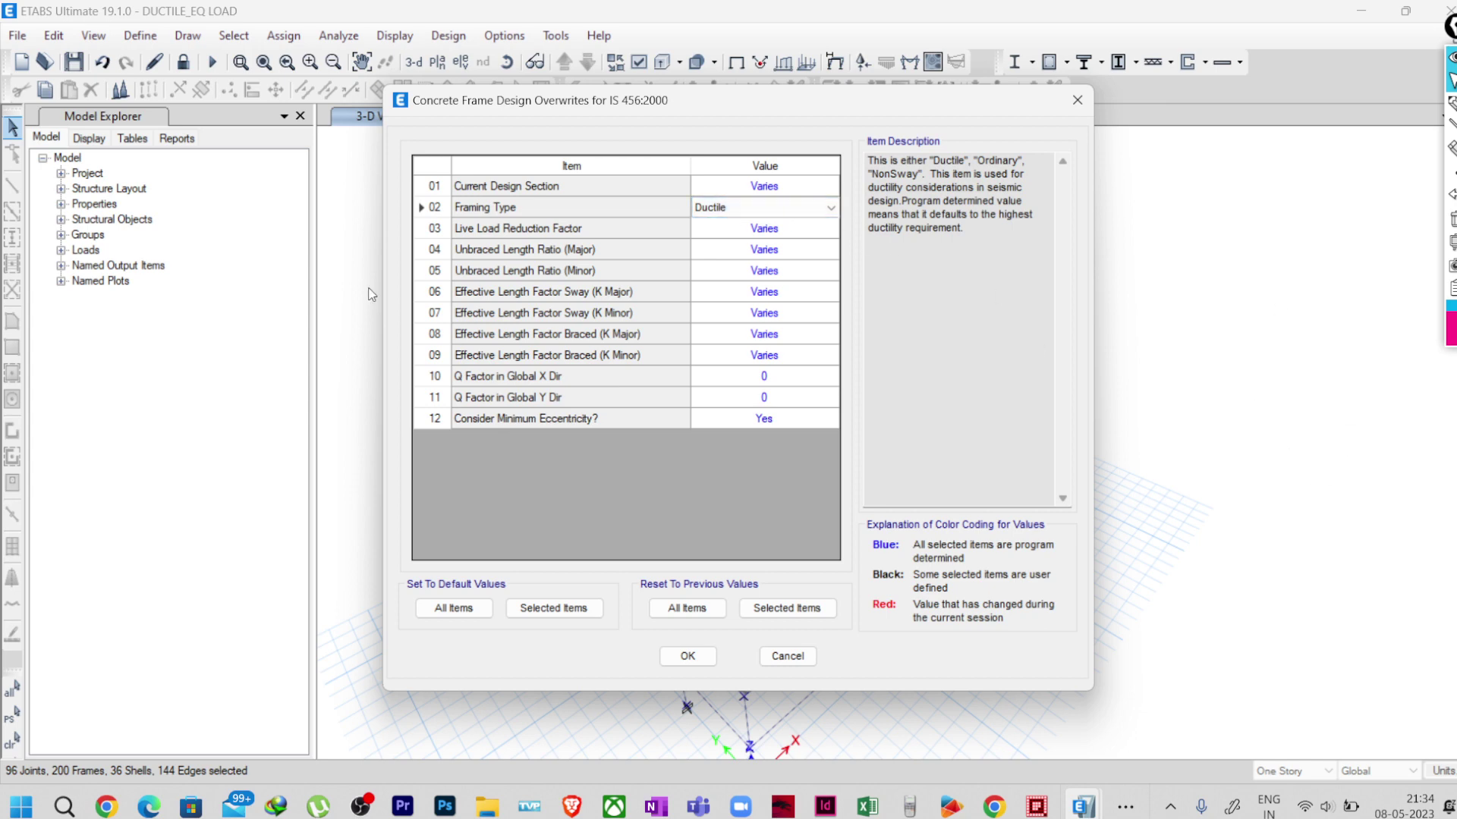
pyautogui.click(687, 657)
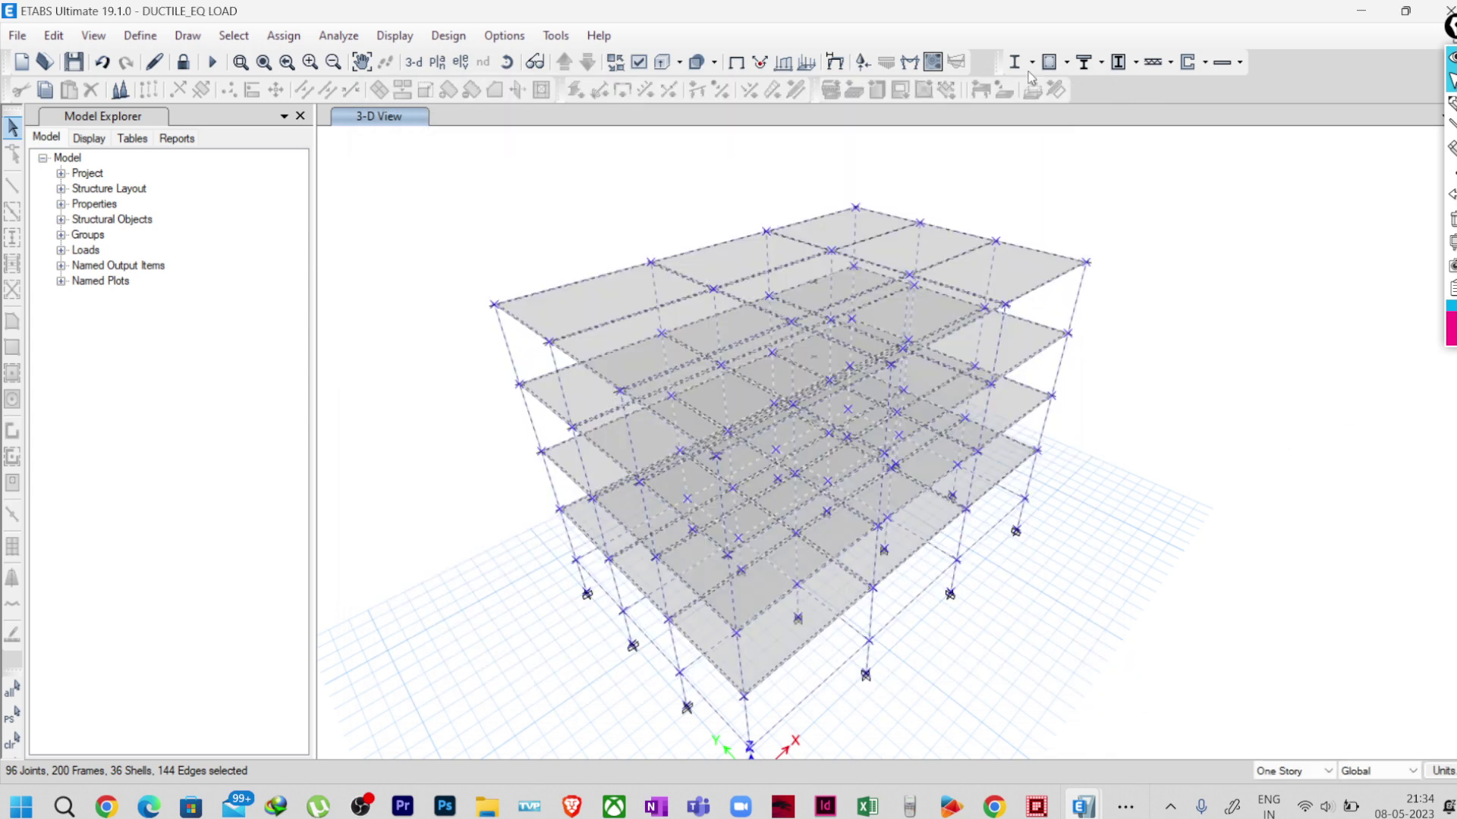
# - Rerun the concrete design check, then begin a magenta pen note beside the model
pyautogui.click(1050, 62)
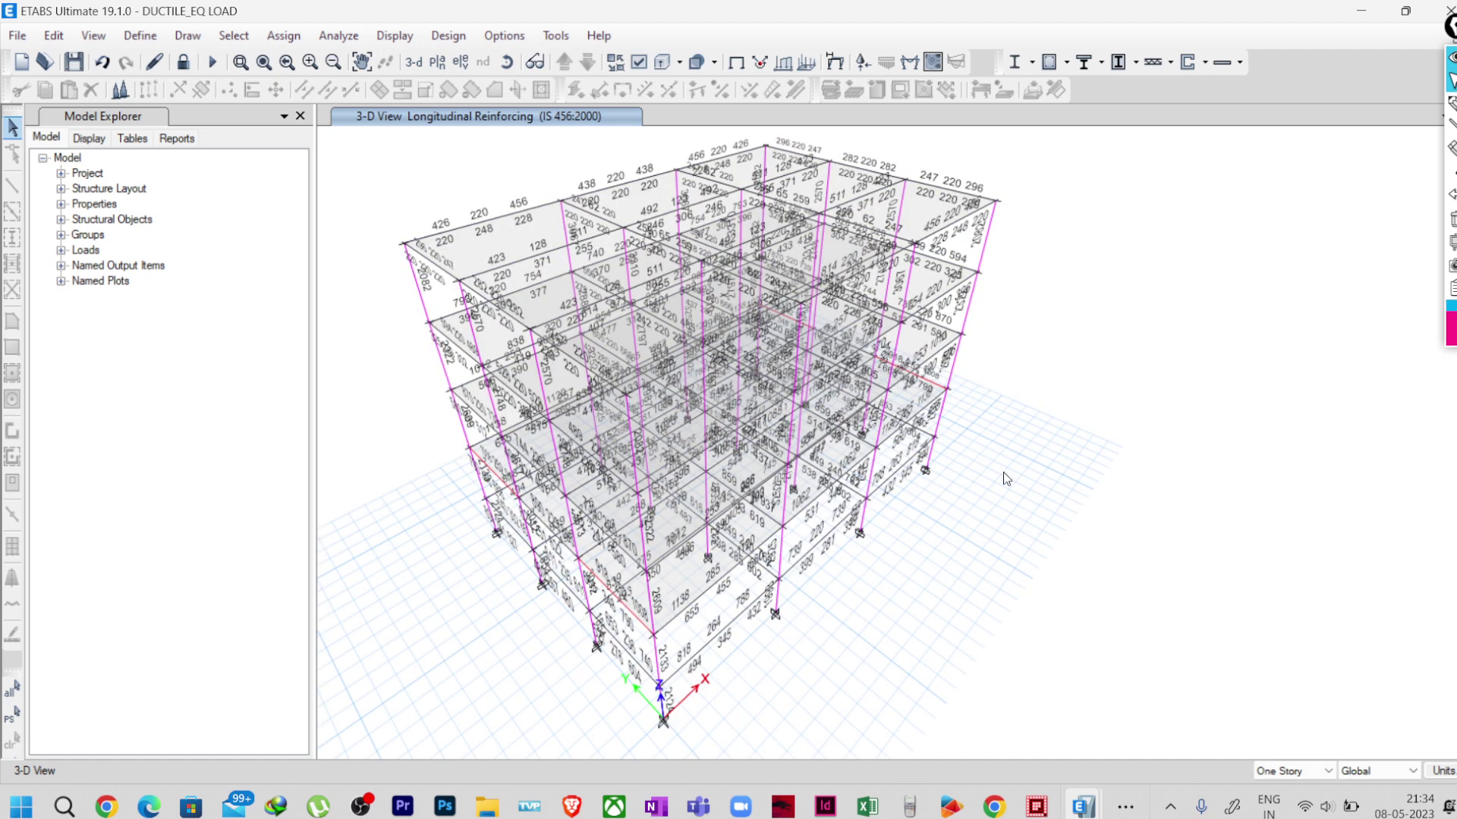
pyautogui.click(1451, 104)
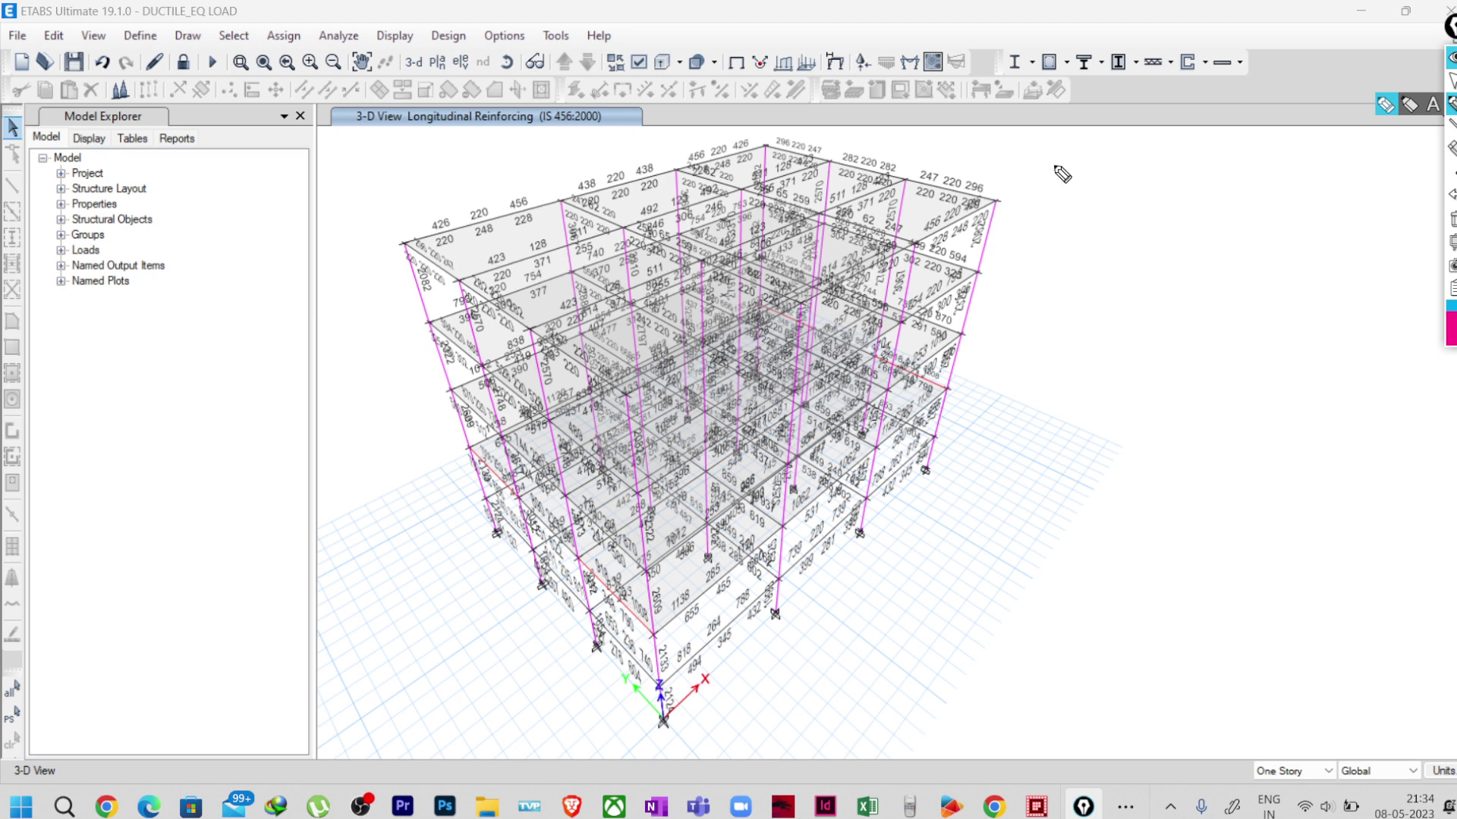
pyautogui.moveTo(1068, 157)
pyautogui.mouseDown()
pyautogui.moveTo(1053, 189)
pyautogui.moveTo(1065, 171)
pyautogui.moveTo(1074, 189)
pyautogui.moveTo(1135, 182)
pyautogui.moveTo(1146, 159)
pyautogui.moveTo(1159, 182)
pyautogui.moveTo(1150, 212)
pyautogui.mouseUp()
# - Write 'Framing Type – Ductile' with an arrow to 'IS456:2000 +'
pyautogui.click(1085, 174)
pyautogui.moveTo(1172, 146)
pyautogui.mouseDown()
pyautogui.moveTo(1194, 194)
pyautogui.moveTo(1213, 179)
pyautogui.moveTo(1207, 199)
pyautogui.moveTo(1279, 156)
pyautogui.mouseUp()
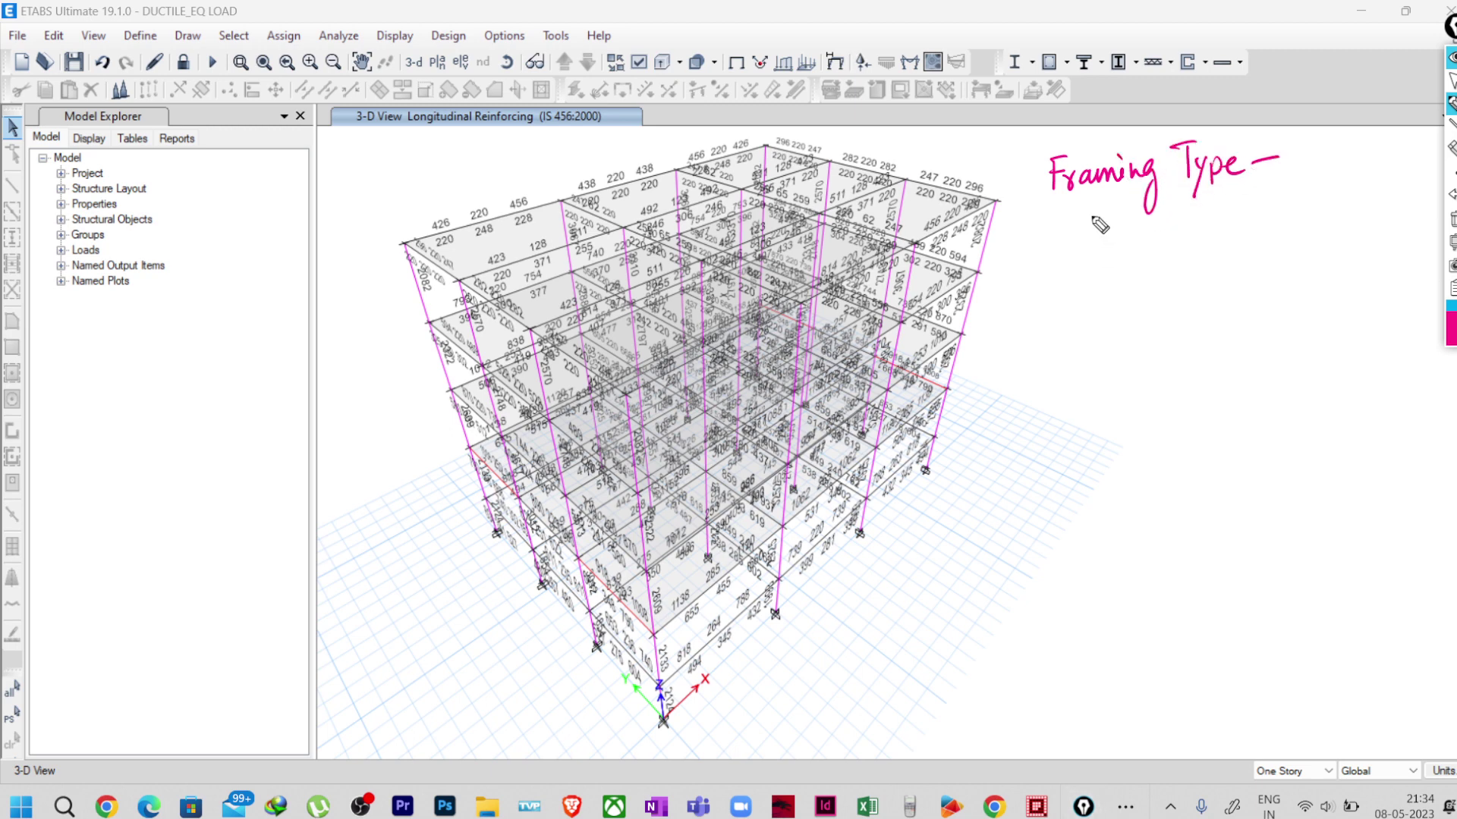
pyautogui.moveTo(1079, 226)
pyautogui.mouseDown()
pyautogui.moveTo(1167, 247)
pyautogui.moveTo(1174, 220)
pyautogui.moveTo(1207, 239)
pyautogui.mouseUp()
pyautogui.moveTo(1140, 264); pyautogui.dragTo(1140, 302)
pyautogui.moveTo(1127, 286)
pyautogui.mouseDown()
pyautogui.moveTo(1141, 303)
pyautogui.moveTo(1076, 349)
pyautogui.mouseUp()
pyautogui.moveTo(1066, 351)
pyautogui.mouseDown()
pyautogui.moveTo(1098, 326)
pyautogui.moveTo(1101, 346)
pyautogui.moveTo(1124, 330)
pyautogui.moveTo(1131, 361)
pyautogui.mouseUp()
pyautogui.moveTo(1150, 327)
pyautogui.mouseDown()
pyautogui.moveTo(1134, 355)
pyautogui.moveTo(1164, 342)
pyautogui.moveTo(1169, 315)
pyautogui.mouseUp()
pyautogui.moveTo(1168, 331)
pyautogui.mouseDown()
pyautogui.moveTo(1196, 328)
pyautogui.moveTo(1206, 306)
pyautogui.moveTo(1251, 304)
pyautogui.mouseUp()
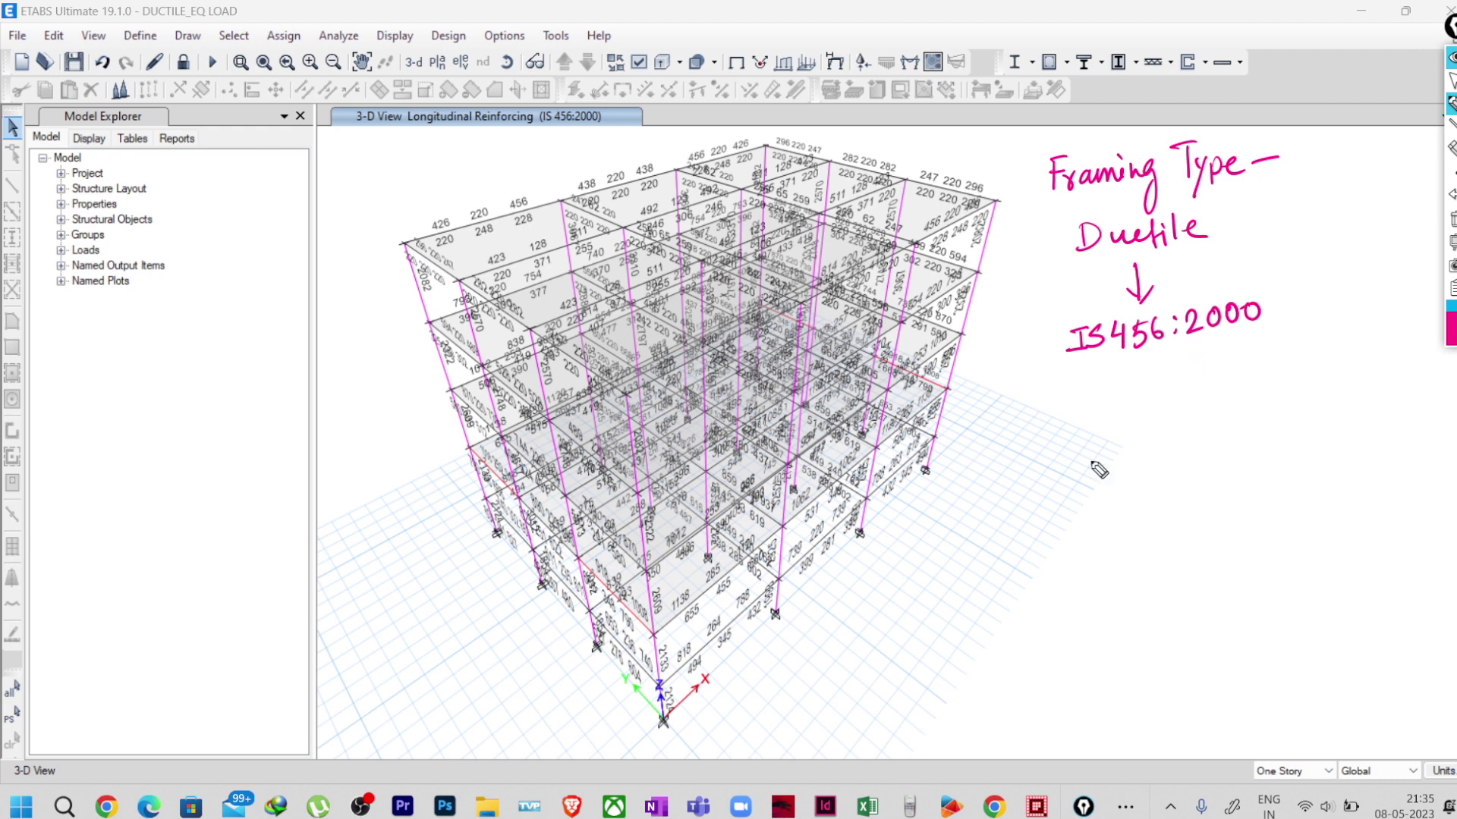
pyautogui.moveTo(1135, 371)
pyautogui.mouseDown()
pyautogui.moveTo(1161, 369)
pyautogui.moveTo(1148, 384)
pyautogui.mouseUp()
# - Add 'IS13920:2016', bracket and mark both codes, and circle Ductile
pyautogui.moveTo(1076, 263); pyautogui.dragTo(1210, 242)
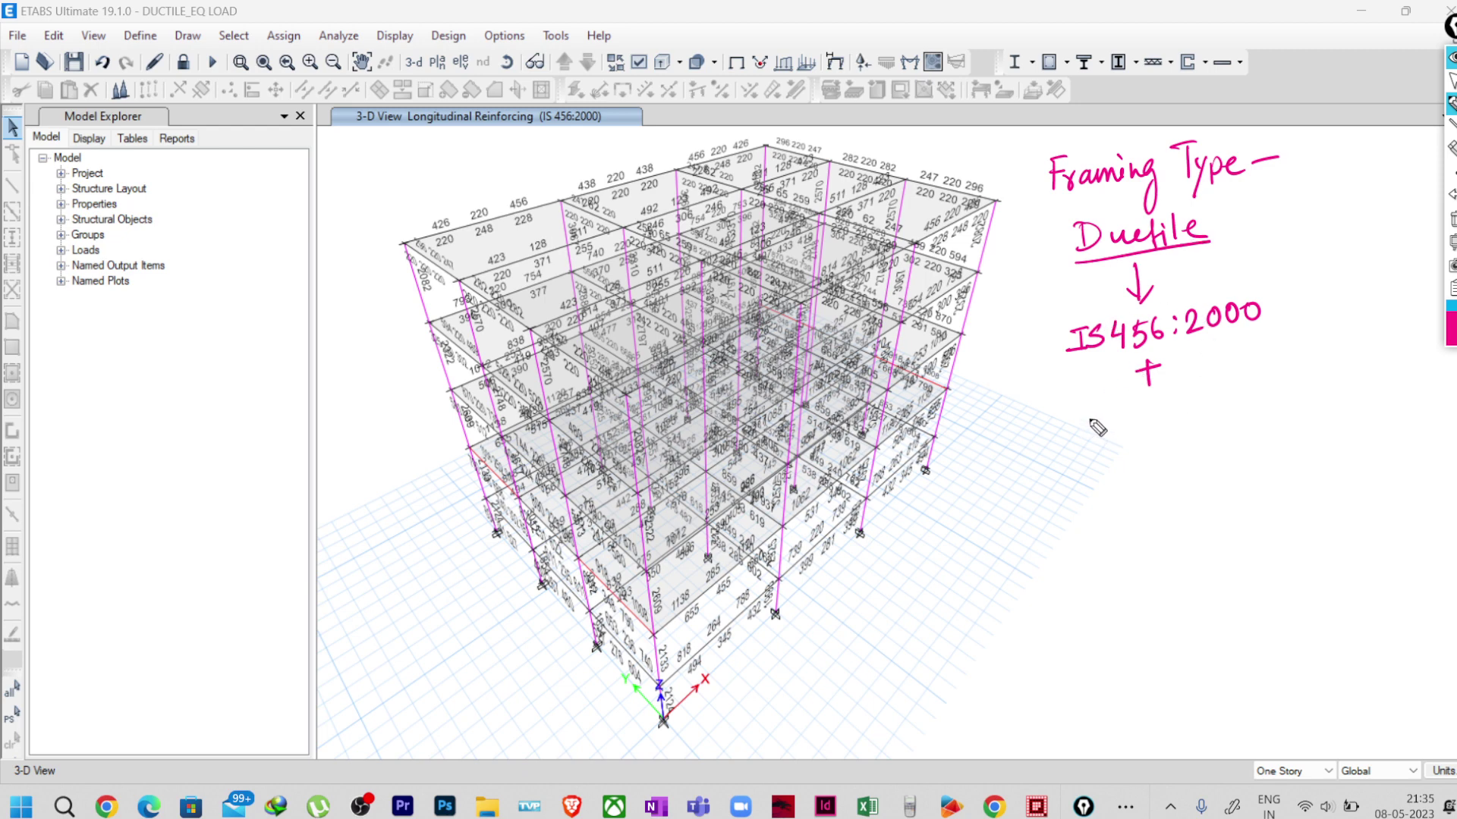
pyautogui.moveTo(1076, 410)
pyautogui.mouseDown()
pyautogui.moveTo(1075, 437)
pyautogui.moveTo(1167, 431)
pyautogui.moveTo(1183, 409)
pyautogui.moveTo(1225, 418)
pyautogui.moveTo(1246, 389)
pyautogui.moveTo(1249, 415)
pyautogui.mouseUp()
pyautogui.click(1195, 401)
pyautogui.click(1196, 420)
pyautogui.moveTo(1266, 378); pyautogui.dragTo(1261, 399)
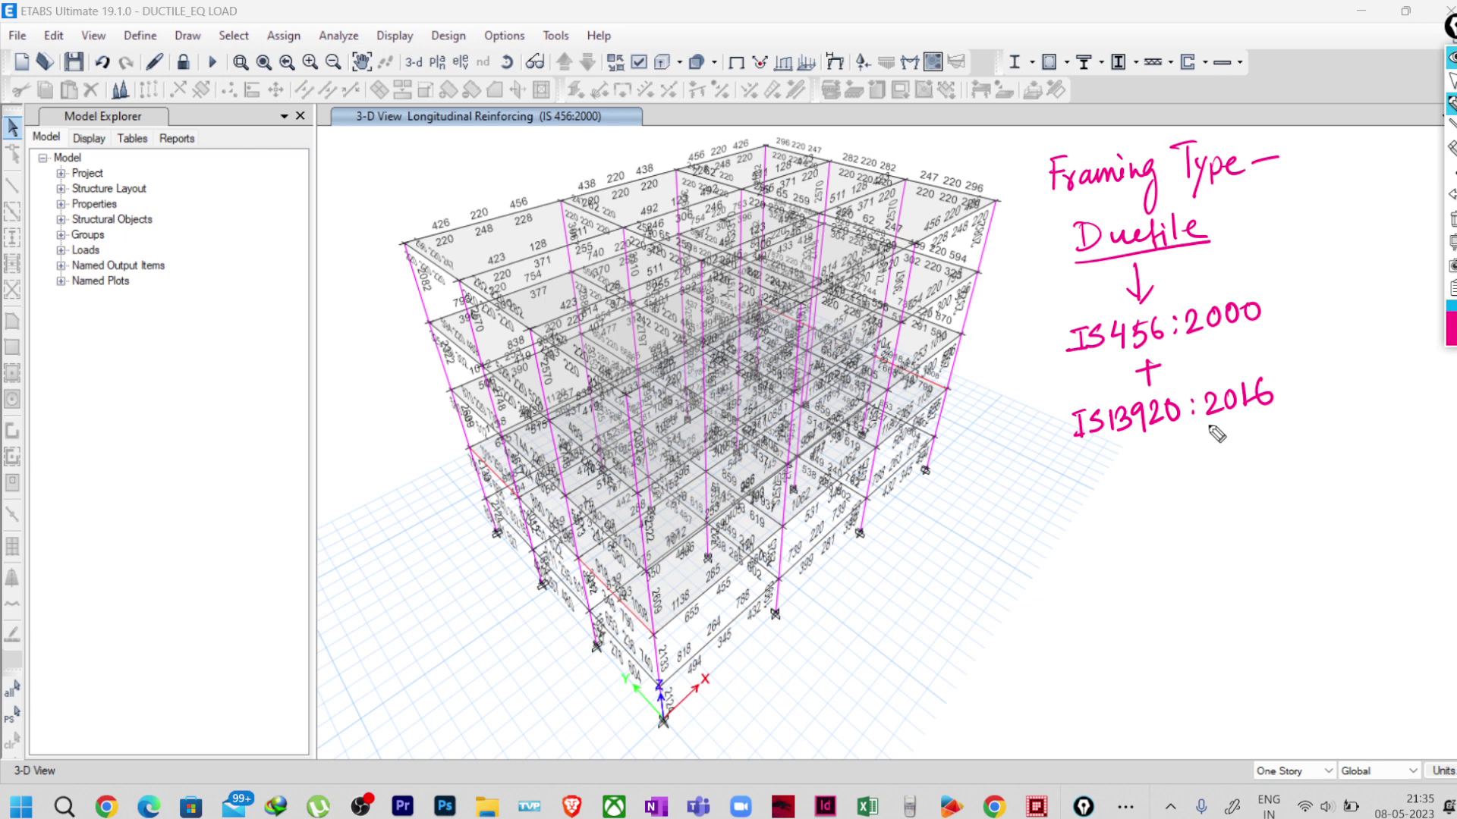
pyautogui.moveTo(1287, 282)
pyautogui.mouseDown()
pyautogui.moveTo(1305, 341)
pyautogui.moveTo(1271, 417)
pyautogui.mouseUp()
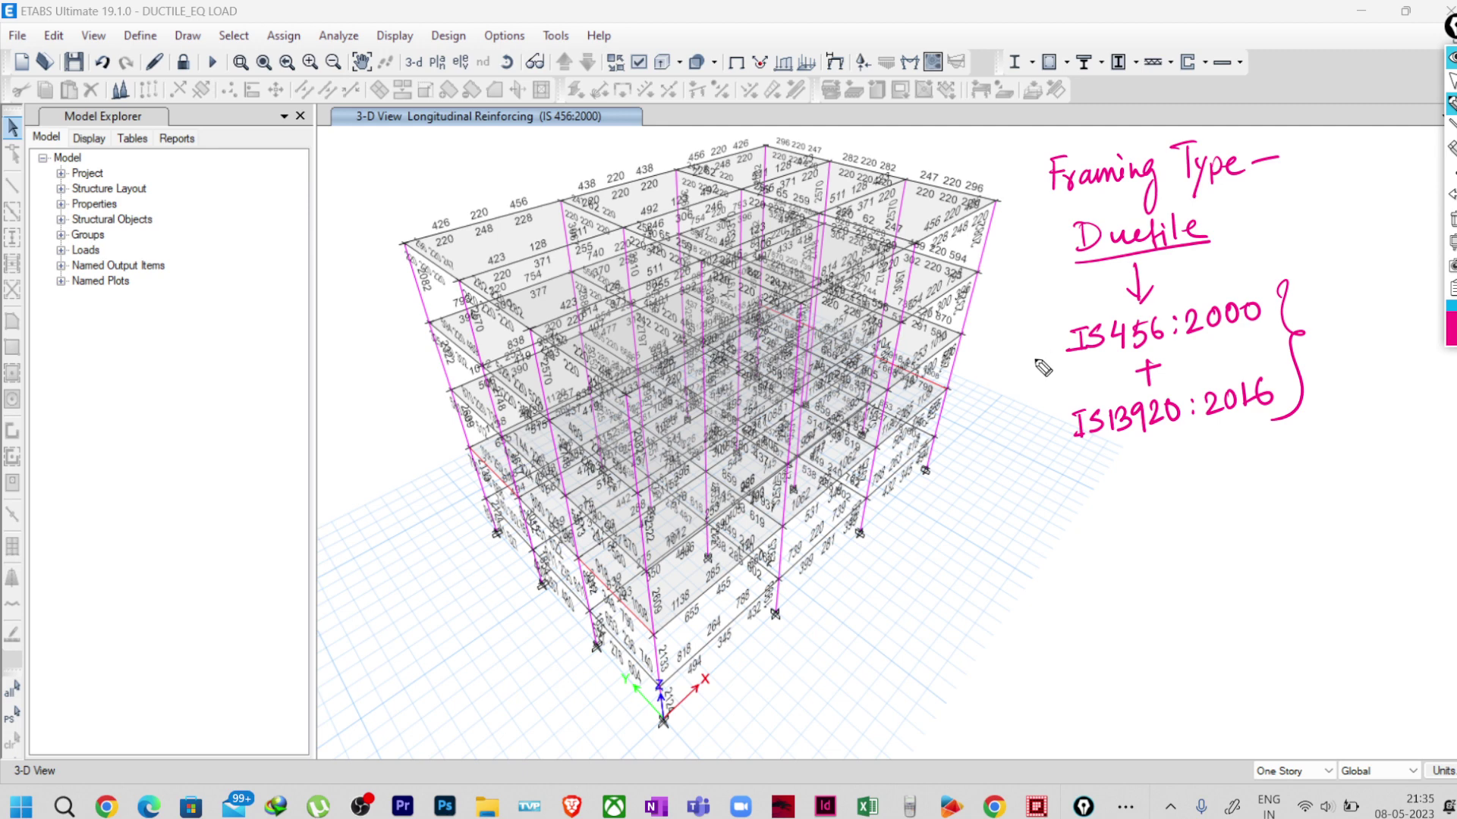
pyautogui.moveTo(1021, 361); pyautogui.dragTo(1047, 355)
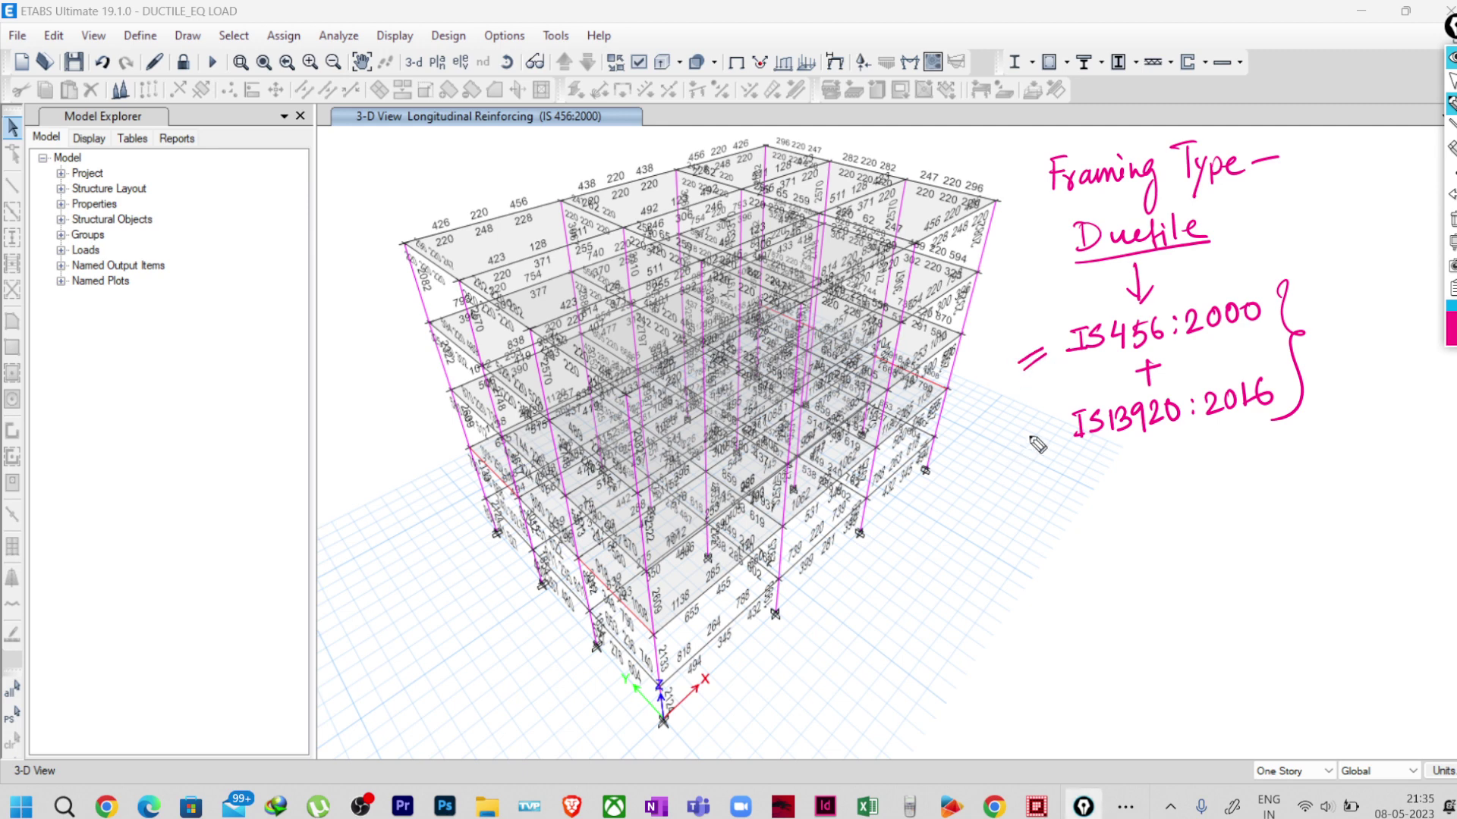
pyautogui.moveTo(1030, 440); pyautogui.dragTo(1056, 436)
pyautogui.moveTo(1218, 221)
pyautogui.mouseDown()
pyautogui.moveTo(1058, 258)
pyautogui.moveTo(1229, 254)
pyautogui.moveTo(1213, 216)
pyautogui.mouseUp()
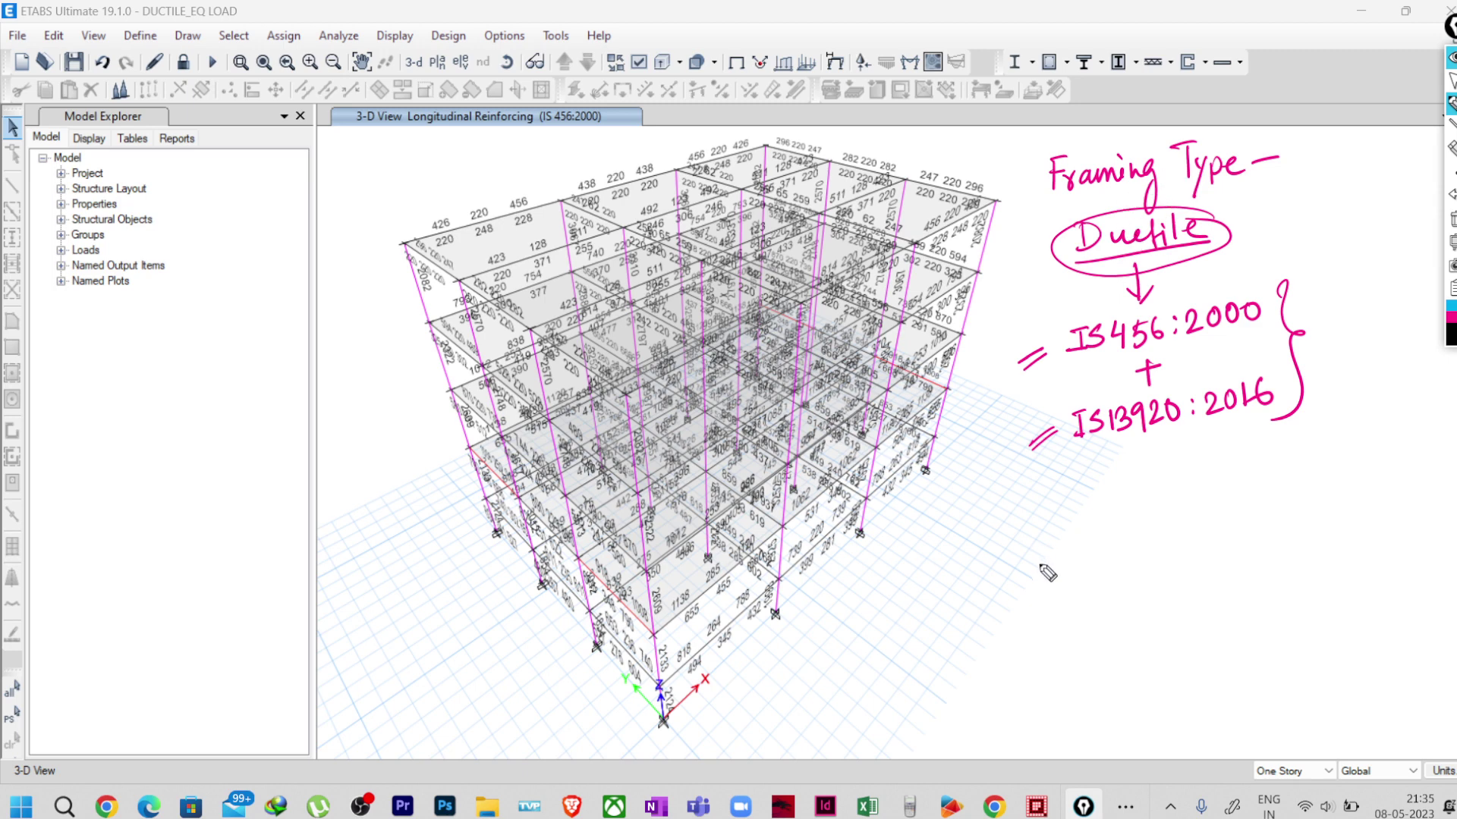
# - Write 'Effective Length Factor' in black below the code notes
pyautogui.moveTo(1046, 487); pyautogui.dragTo(1045, 514)
pyautogui.moveTo(1045, 487)
pyautogui.mouseDown()
pyautogui.moveTo(1061, 486)
pyautogui.moveTo(1062, 513)
pyautogui.mouseUp()
pyautogui.moveTo(1075, 472)
pyautogui.mouseDown()
pyautogui.moveTo(1070, 531)
pyautogui.moveTo(1084, 467)
pyautogui.moveTo(1077, 520)
pyautogui.moveTo(1130, 472)
pyautogui.moveTo(1266, 453)
pyautogui.moveTo(1271, 481)
pyautogui.moveTo(1281, 435)
pyautogui.moveTo(1350, 434)
pyautogui.moveTo(1339, 446)
pyautogui.moveTo(1366, 416)
pyautogui.moveTo(1396, 419)
pyautogui.mouseUp()
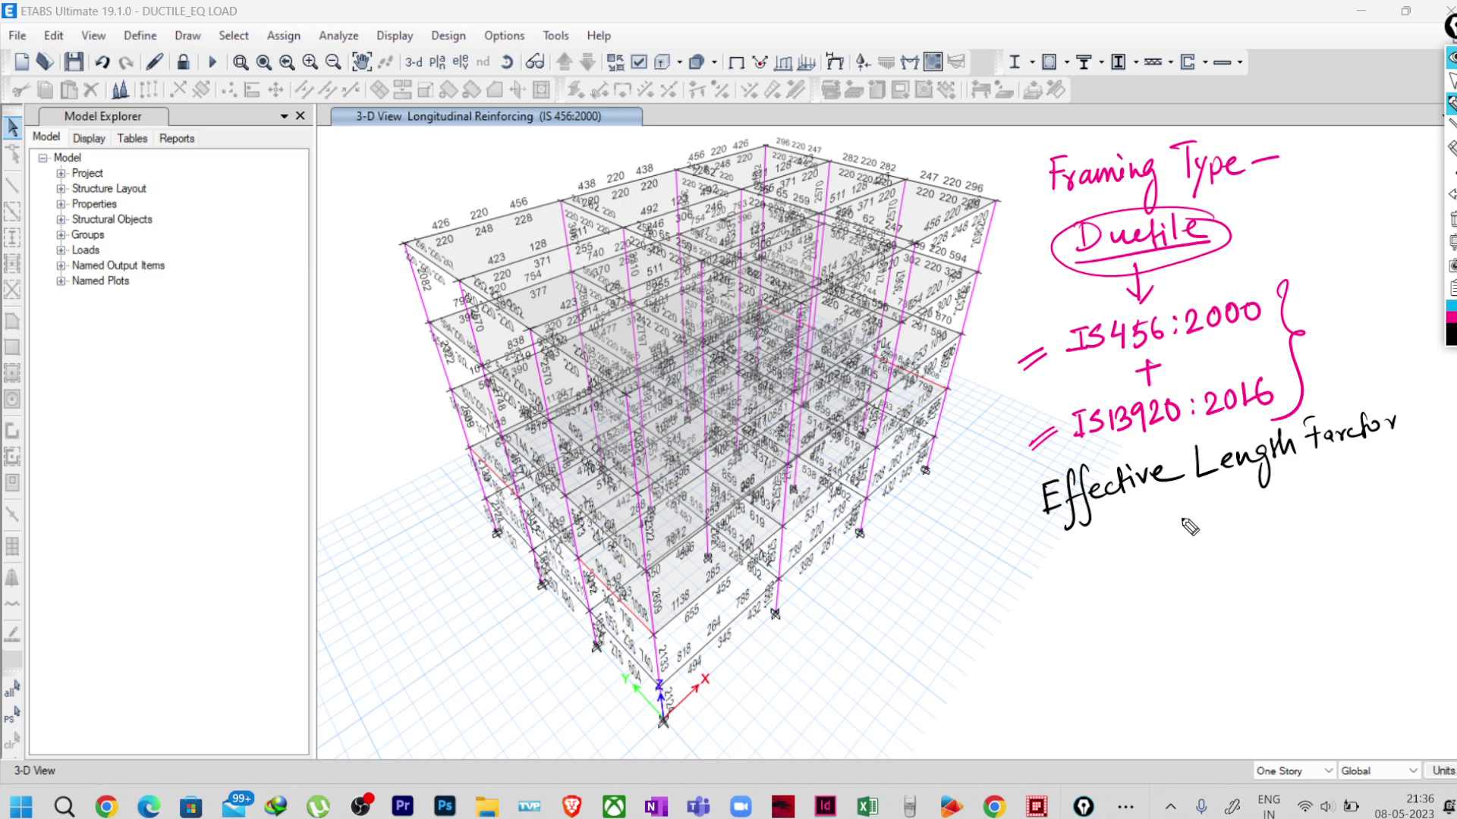
# - Write '(K)' under Effective Length Factor and begin an 'Eff. Length' note below
pyautogui.moveTo(1169, 506)
pyautogui.mouseDown()
pyautogui.moveTo(1171, 543)
pyautogui.moveTo(1199, 531)
pyautogui.mouseUp()
pyautogui.moveTo(1201, 501); pyautogui.dragTo(1200, 540)
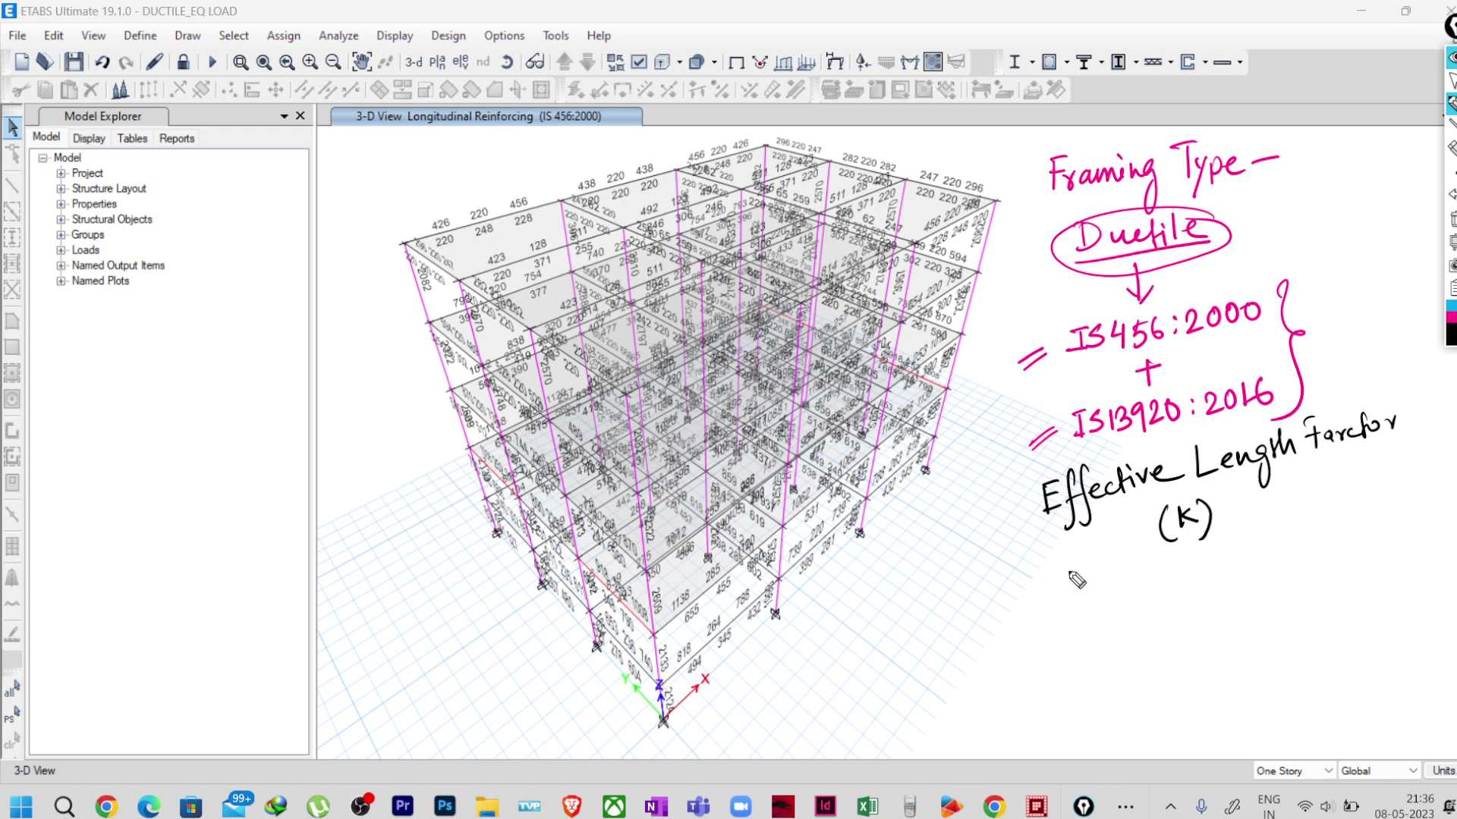
pyautogui.moveTo(1060, 581)
pyautogui.mouseDown()
pyautogui.moveTo(1061, 605)
pyautogui.moveTo(1070, 578)
pyautogui.mouseUp()
pyautogui.moveTo(1061, 593); pyautogui.dragTo(1074, 634)
pyautogui.moveTo(1093, 574); pyautogui.dragTo(1087, 622)
pyautogui.moveTo(1081, 598)
pyautogui.mouseDown()
pyautogui.moveTo(1115, 584)
pyautogui.moveTo(1159, 591)
pyautogui.moveTo(1196, 561)
pyautogui.mouseUp()
pyautogui.click(1097, 604)
# - Complete 'Eff. Length = K × Unsupported Length', linking K to (K), and exit pen mode
pyautogui.moveTo(1181, 581)
pyautogui.mouseDown()
pyautogui.moveTo(1253, 564)
pyautogui.moveTo(1298, 524)
pyautogui.moveTo(1318, 540)
pyautogui.moveTo(1402, 523)
pyautogui.mouseUp()
pyautogui.click(1253, 554)
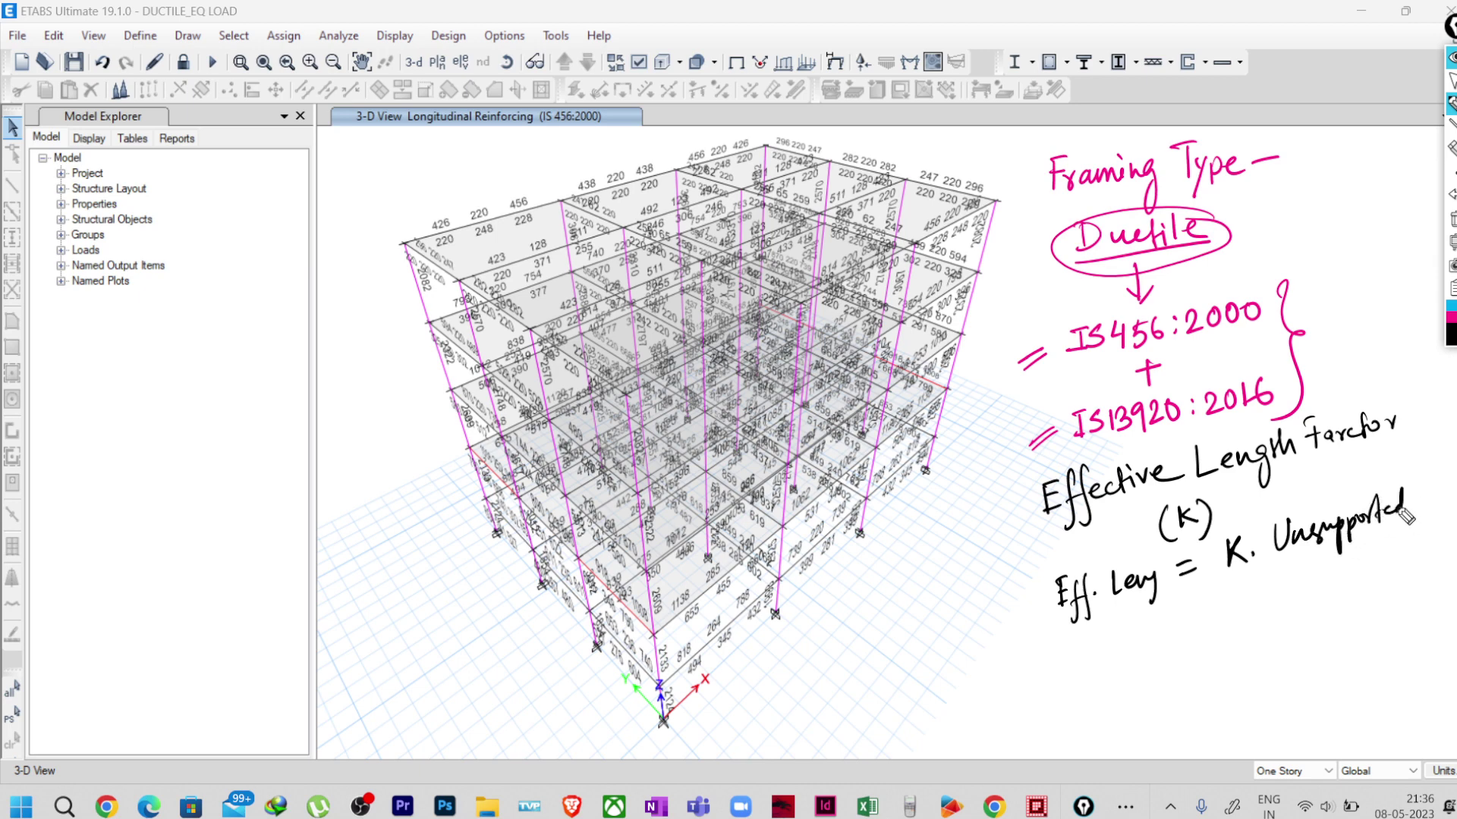
pyautogui.moveTo(1308, 560)
pyautogui.mouseDown()
pyautogui.moveTo(1304, 595)
pyautogui.moveTo(1341, 578)
pyautogui.moveTo(1371, 582)
pyautogui.mouseUp()
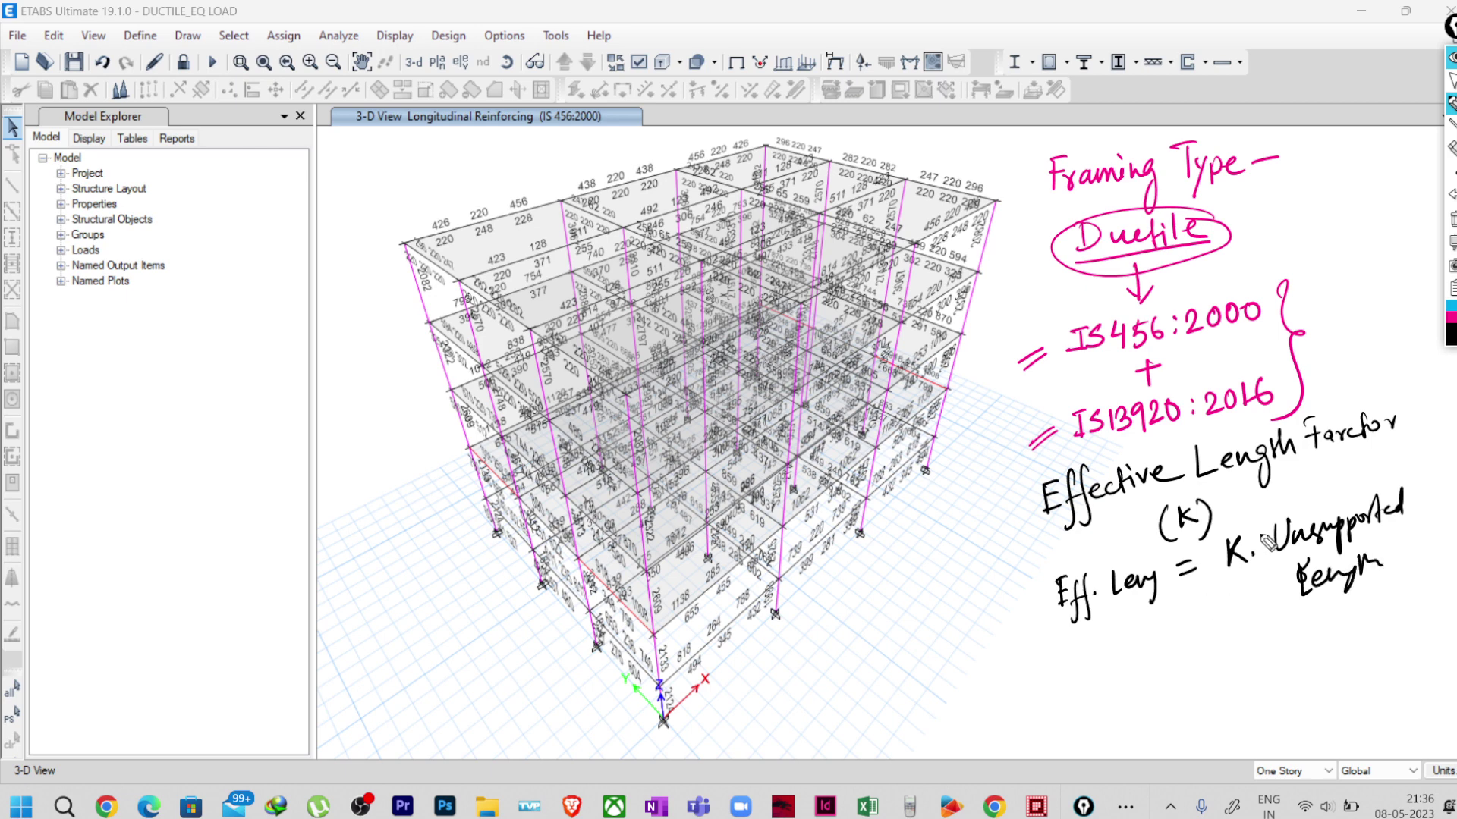
pyautogui.moveTo(1259, 538)
pyautogui.mouseDown()
pyautogui.moveTo(1236, 566)
pyautogui.moveTo(1238, 500)
pyautogui.mouseUp()
pyautogui.moveTo(1229, 510); pyautogui.dragTo(1248, 509)
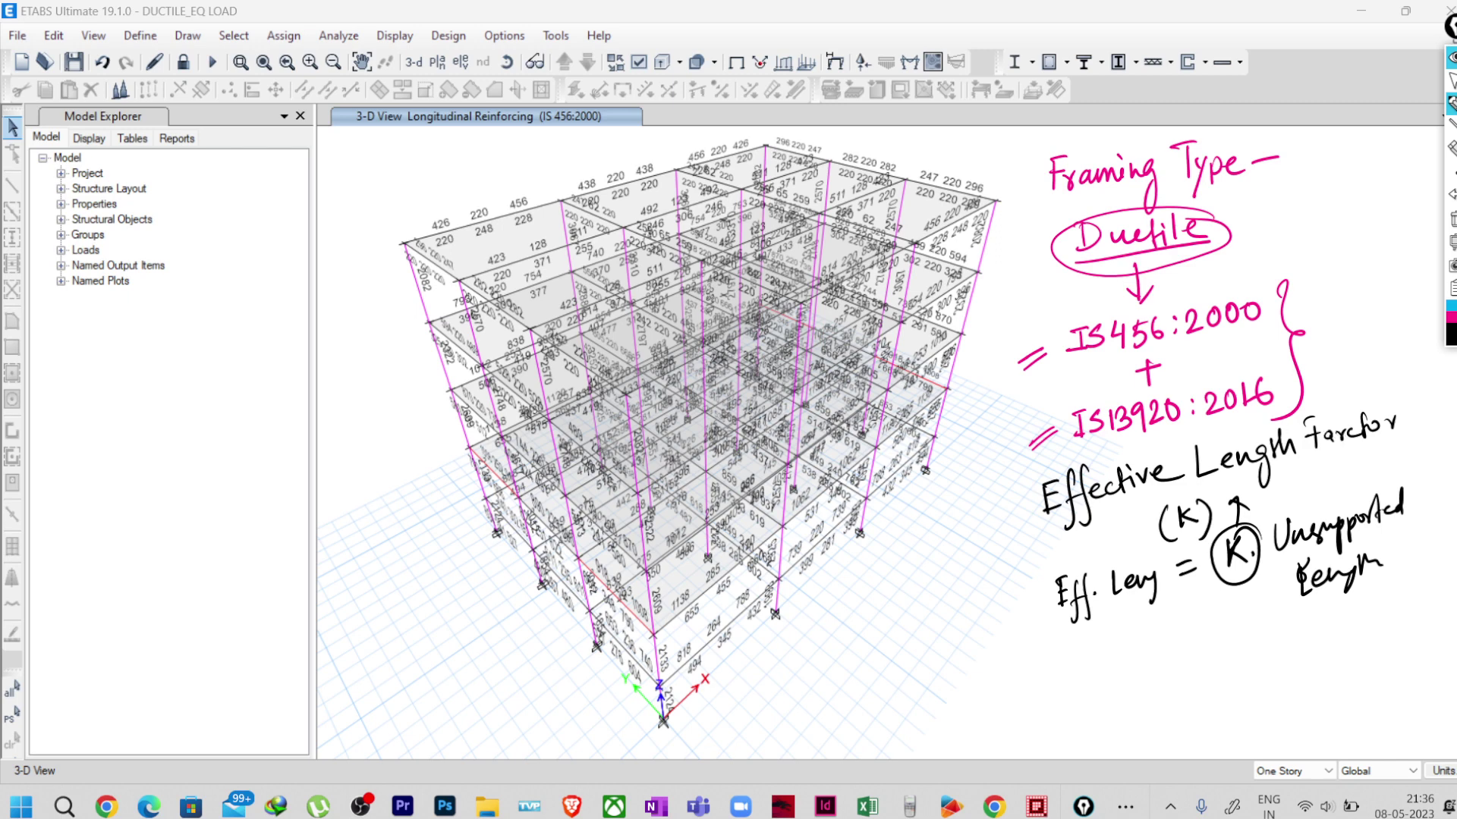
pyautogui.click(1450, 79)
pyautogui.click(1126, 807)
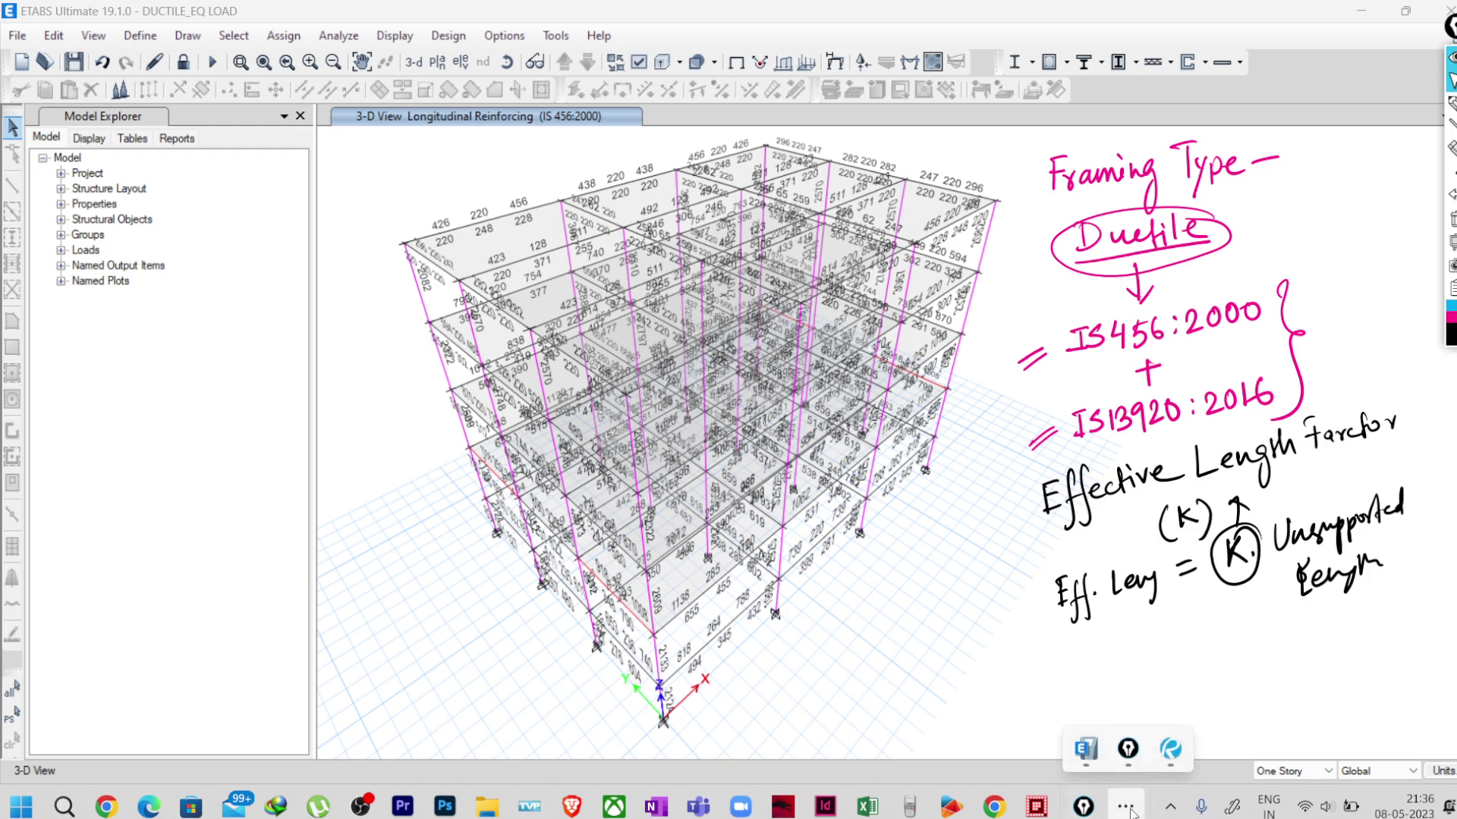
# - Switch to the IS 456 PDF in Bluebeam Revu and show the Annex E page
pyautogui.click(1167, 761)
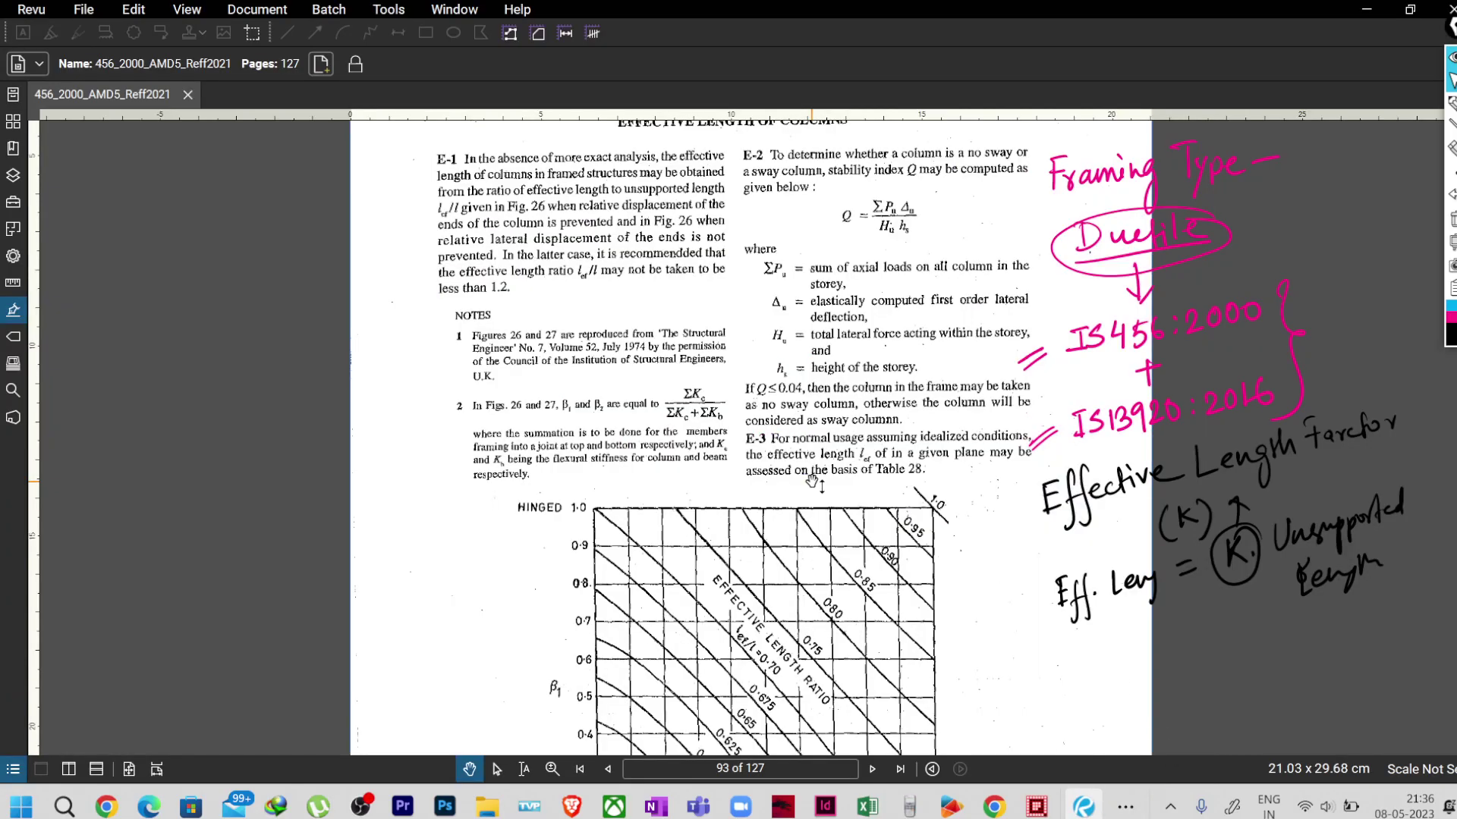
pyautogui.moveTo(811, 480); pyautogui.dragTo(629, 410)
pyautogui.scroll(3, 576, 432)
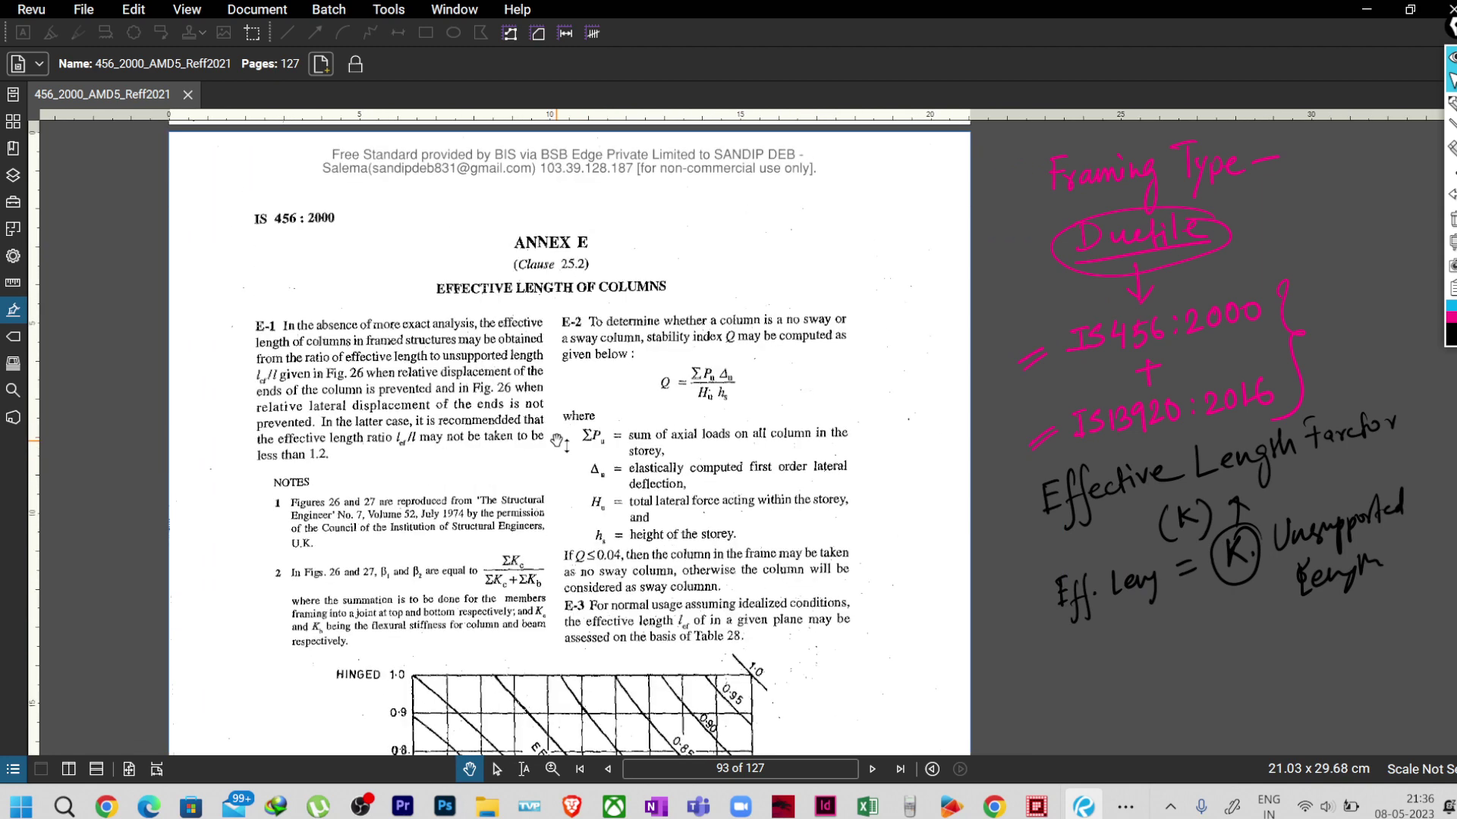
pyautogui.keyDown('ctrl'); pyautogui.scroll(1, 645, 295); pyautogui.keyUp('ctrl')
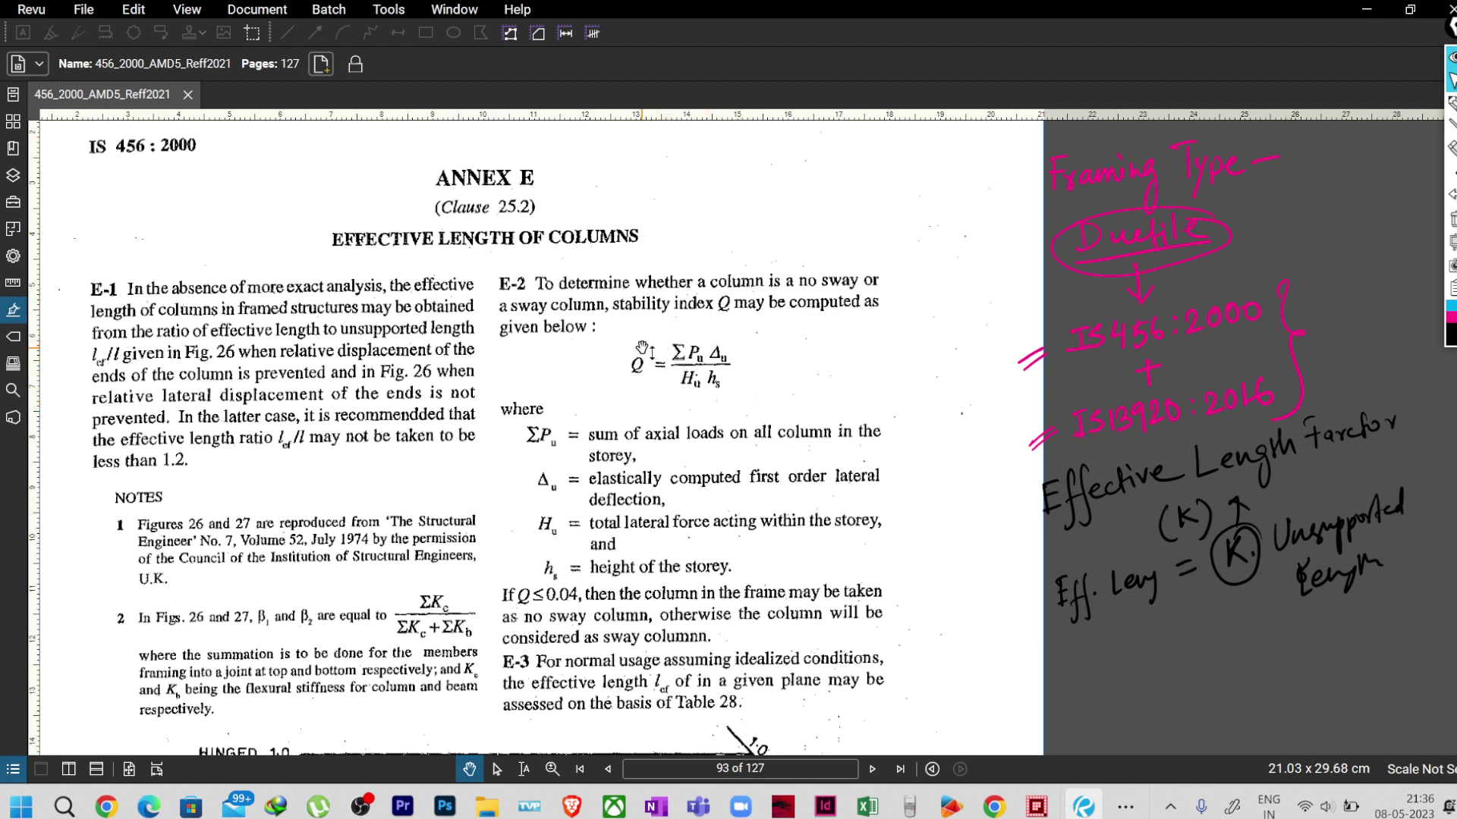
pyautogui.scroll(-2, 633, 370)
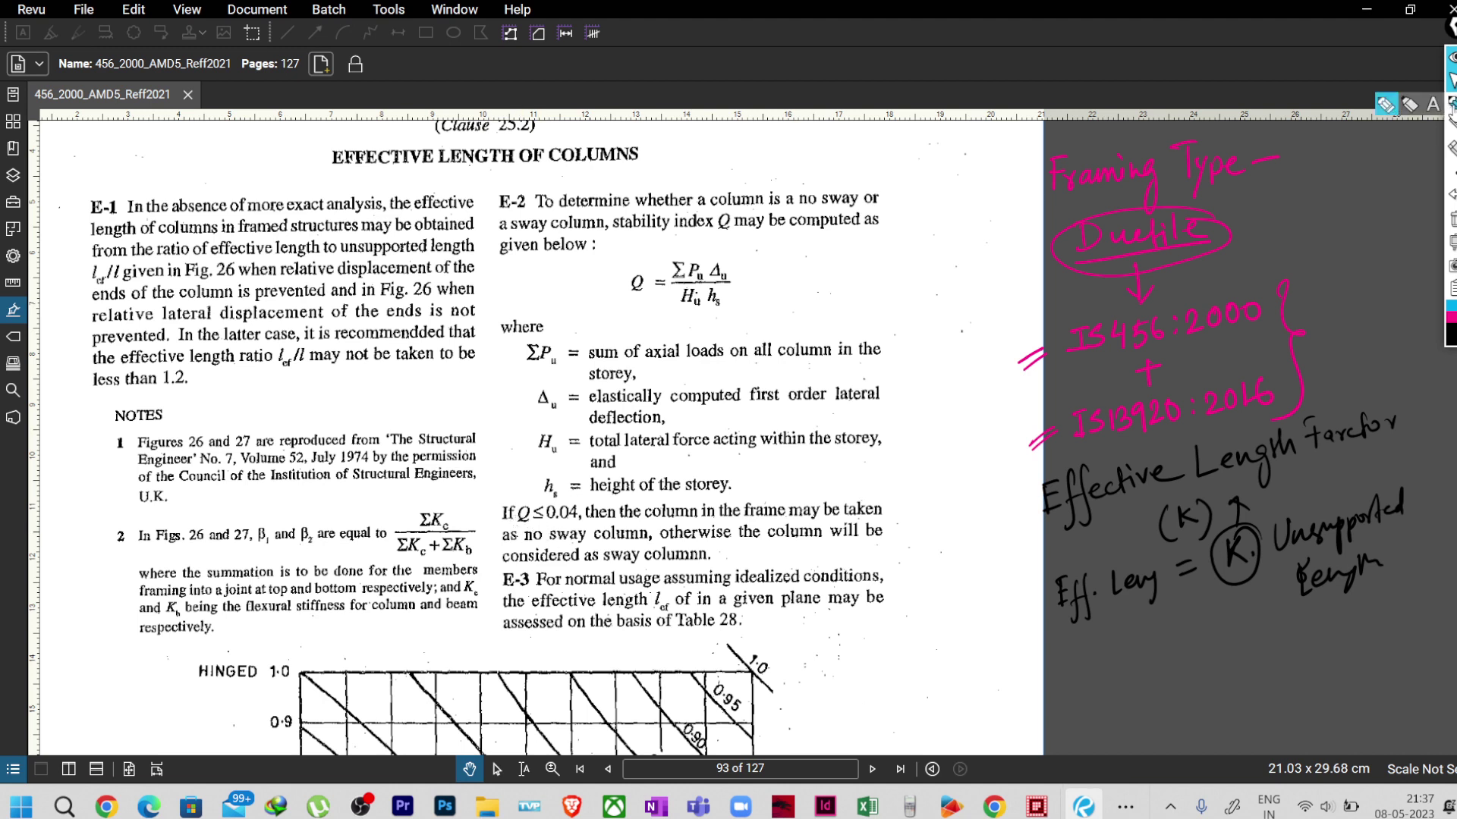
# - Underline 'Q ≤ 0.04' and 'no sway column' in pink, then erase the markups
pyautogui.moveTo(518, 524)
pyautogui.mouseDown()
pyautogui.moveTo(568, 523)
pyautogui.moveTo(544, 531)
pyautogui.mouseUp()
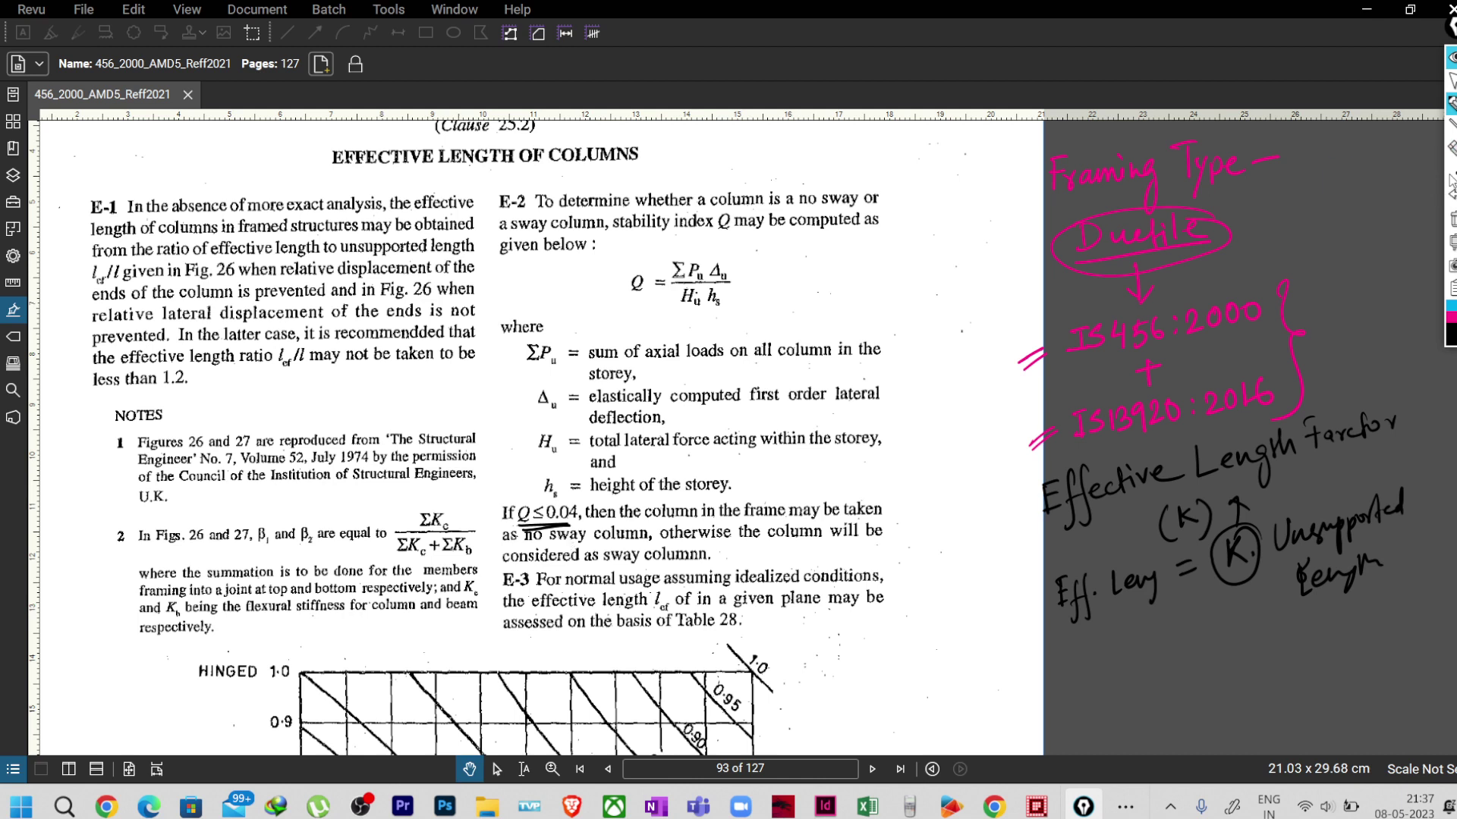
pyautogui.click(1451, 177)
pyautogui.moveTo(518, 525); pyautogui.dragTo(569, 524)
pyautogui.moveTo(514, 547); pyautogui.dragTo(633, 543)
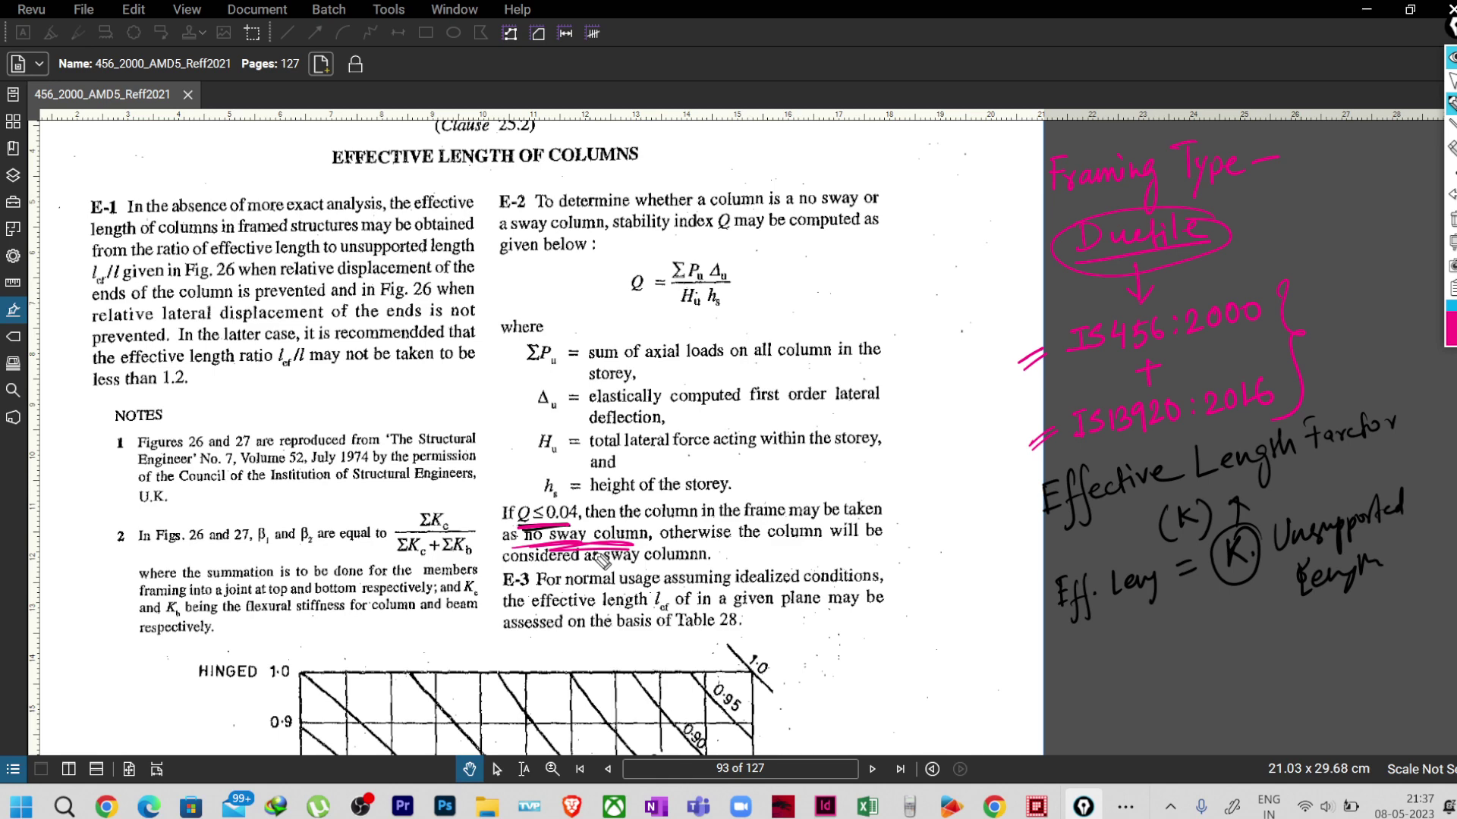
pyautogui.click(1451, 220)
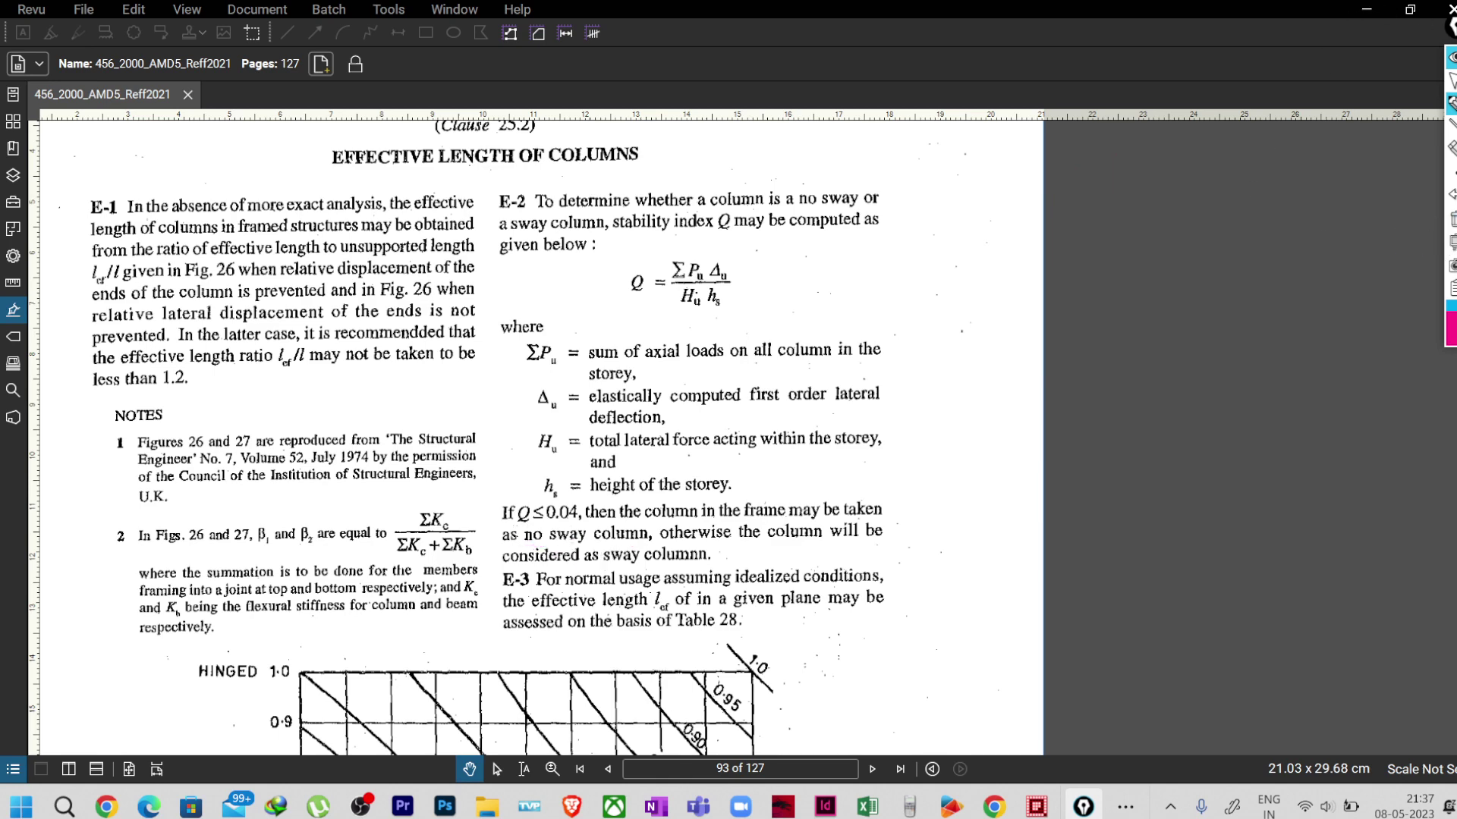
pyautogui.click(1451, 81)
# - On the Fig. 26 no-sway chart, underline WITH NO SWAY and circle 0.75, 0.675, β1, β2
pyautogui.moveTo(763, 390); pyautogui.dragTo(1023, 273)
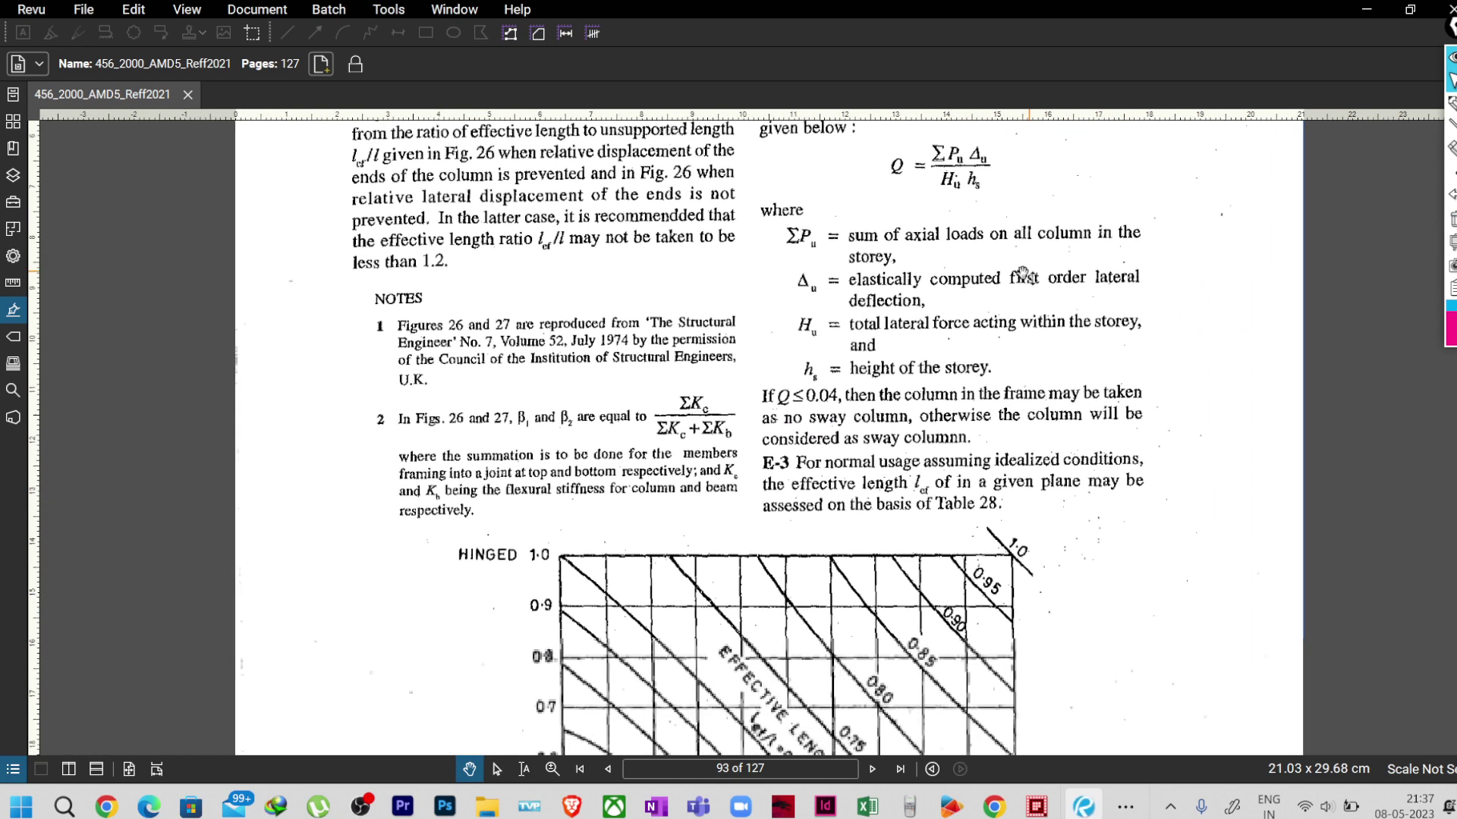
pyautogui.keyDown('ctrl'); pyautogui.scroll(-3, 1022, 273); pyautogui.keyUp('ctrl')
pyautogui.scroll(1, 1022, 273)
pyautogui.scroll(-3, 910, 319)
pyautogui.keyDown('ctrl'); pyautogui.scroll(1, 853, 336); pyautogui.keyUp('ctrl')
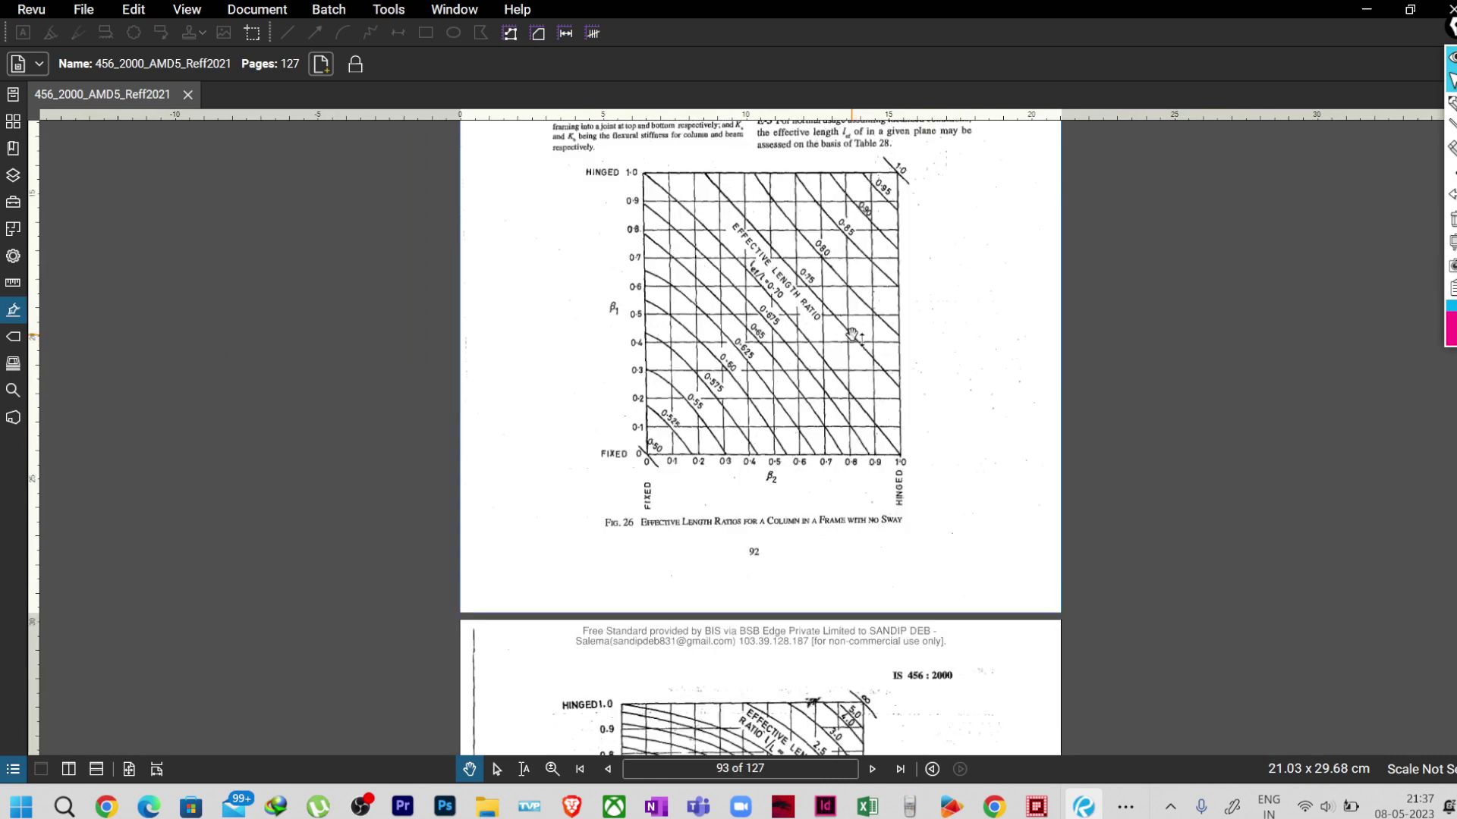
pyautogui.scroll(-3, 852, 336)
pyautogui.scroll(4, 853, 336)
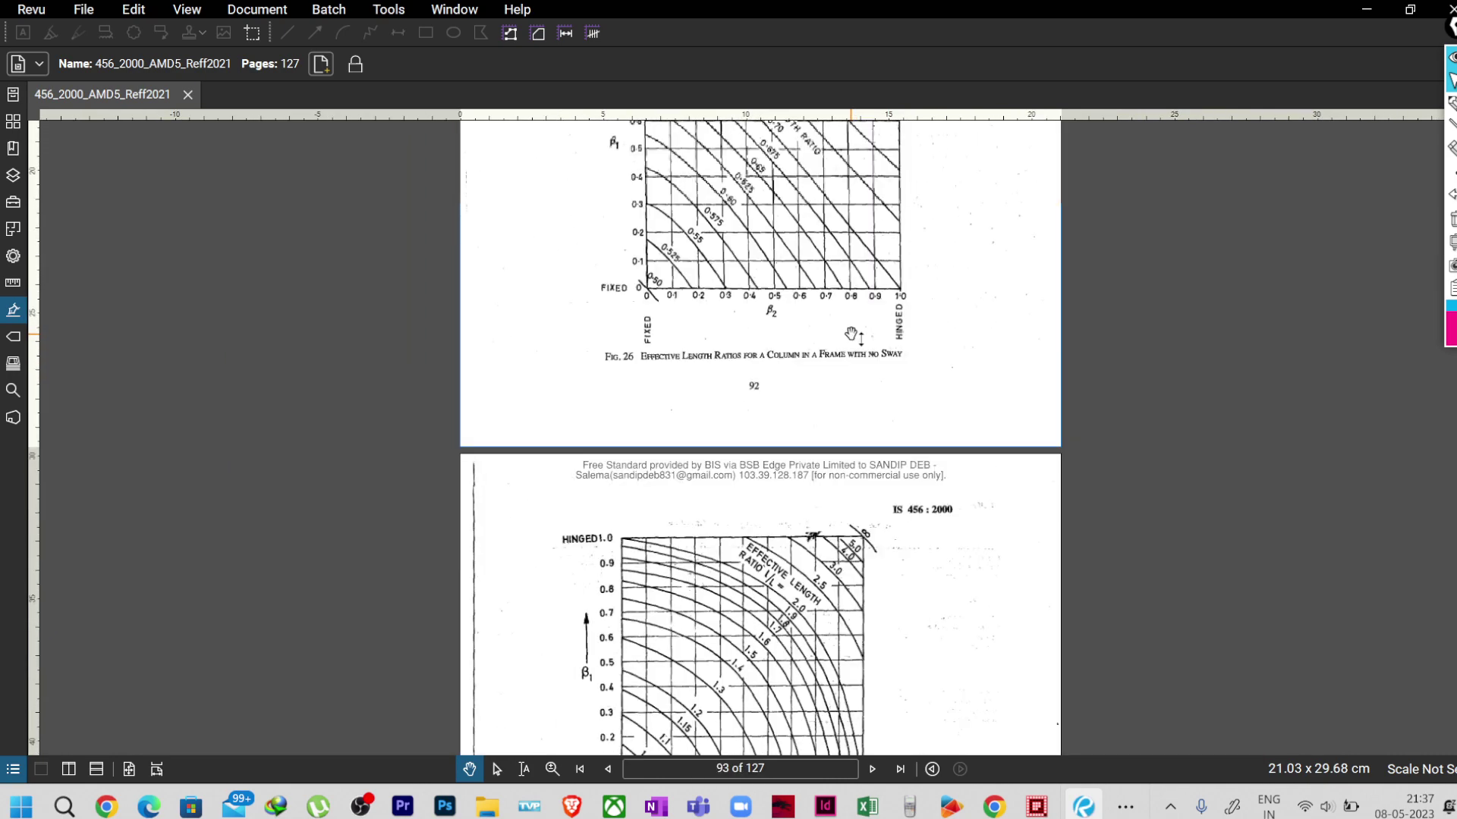
pyautogui.keyDown('ctrl'); pyautogui.scroll(1, 742, 471); pyautogui.keyUp('ctrl')
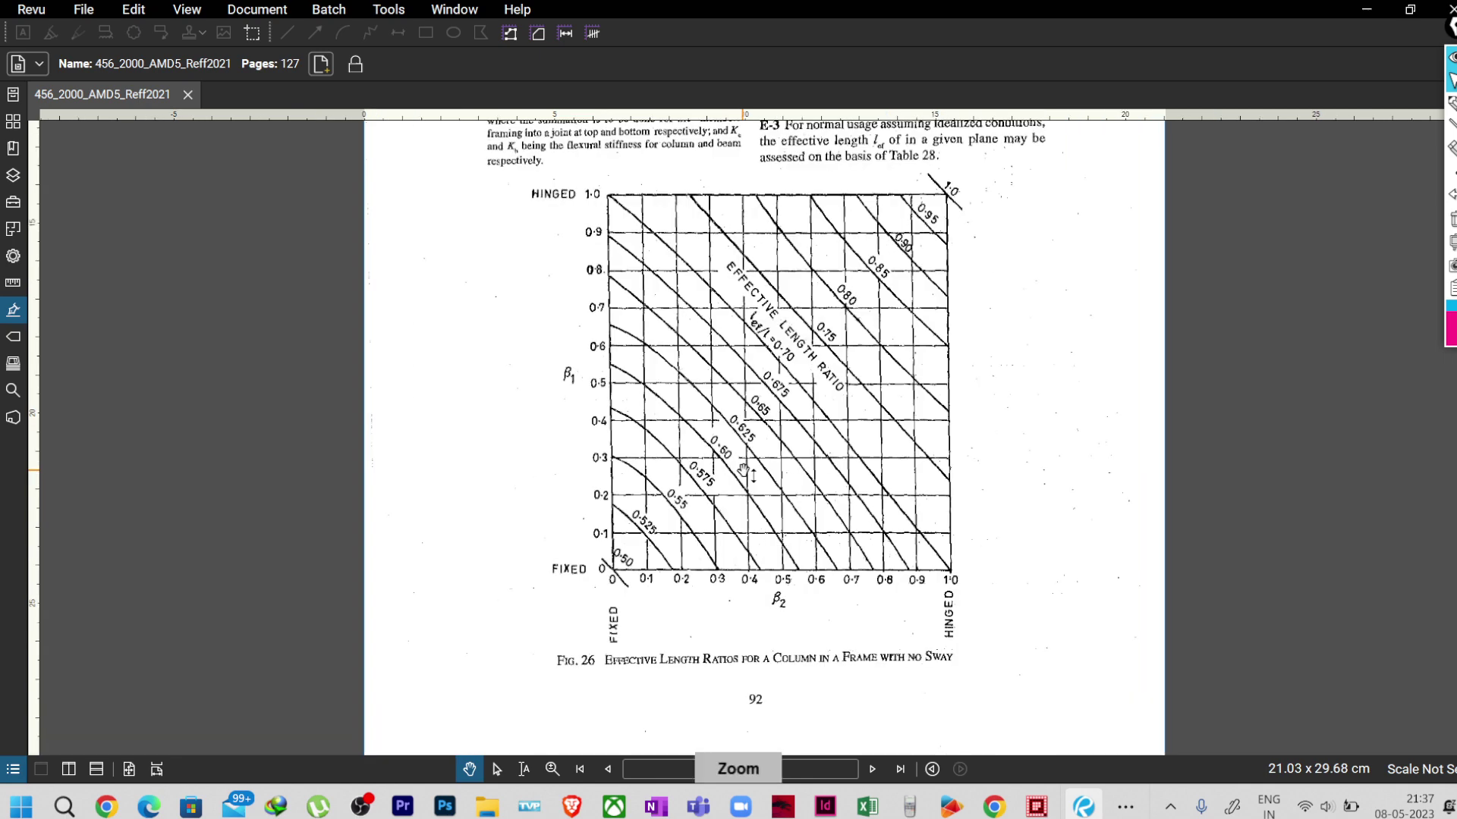
pyautogui.keyDown('ctrl'); pyautogui.scroll(-1, 889, 698); pyautogui.keyUp('ctrl')
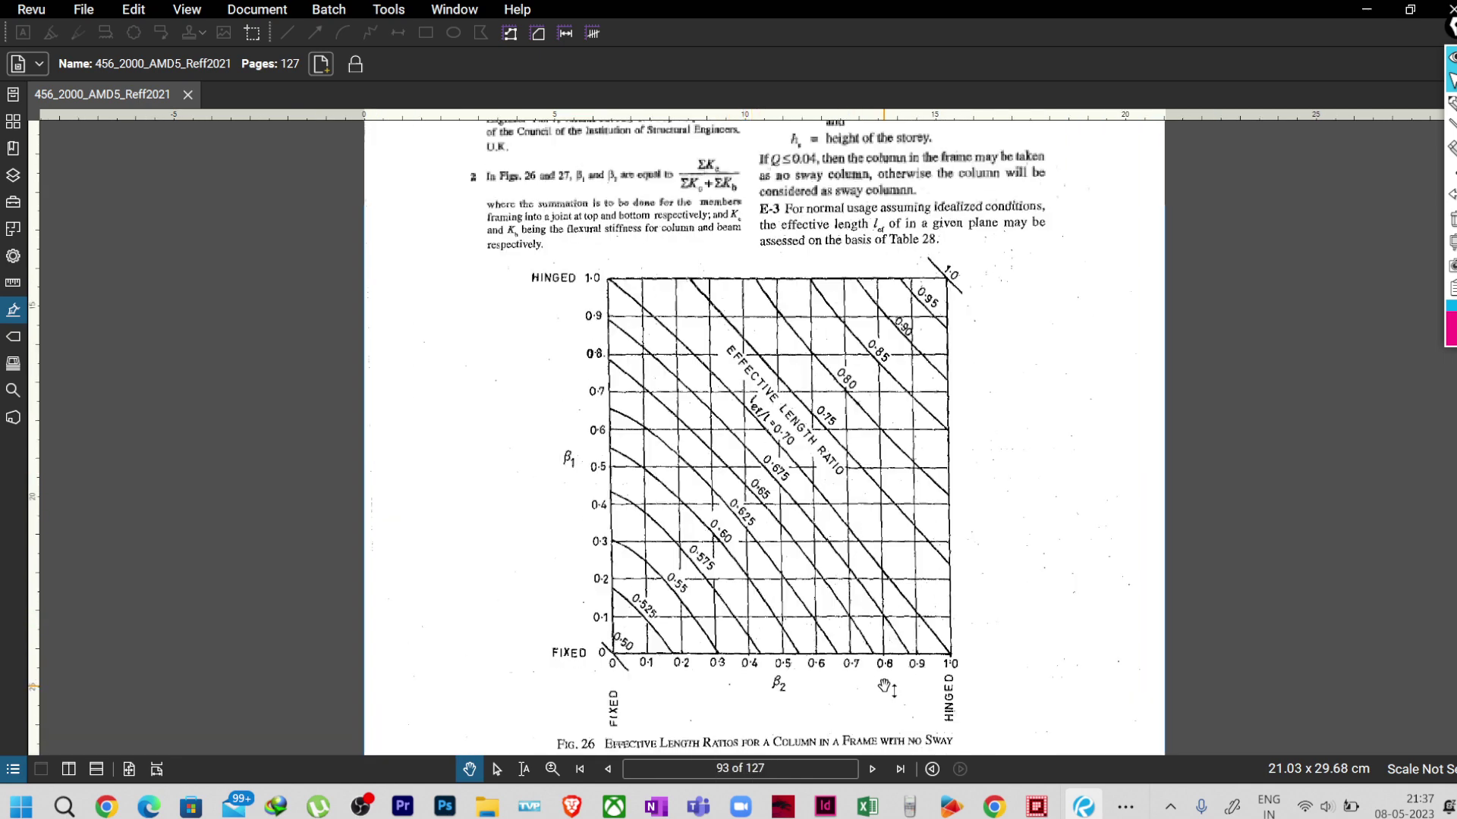
pyautogui.keyDown('ctrl'); pyautogui.scroll(1, 884, 676); pyautogui.keyUp('ctrl')
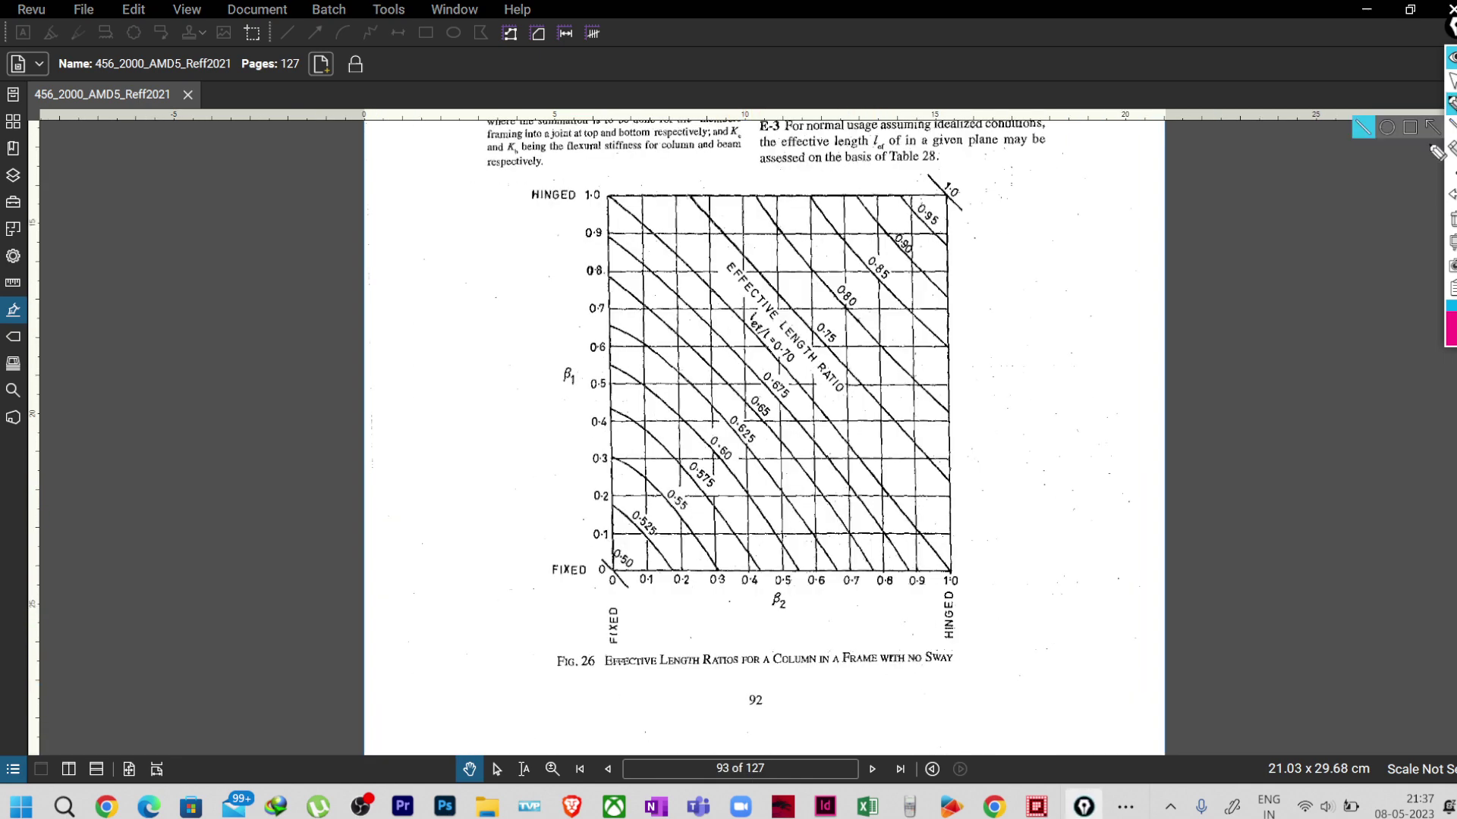
pyautogui.moveTo(883, 671); pyautogui.dragTo(955, 670)
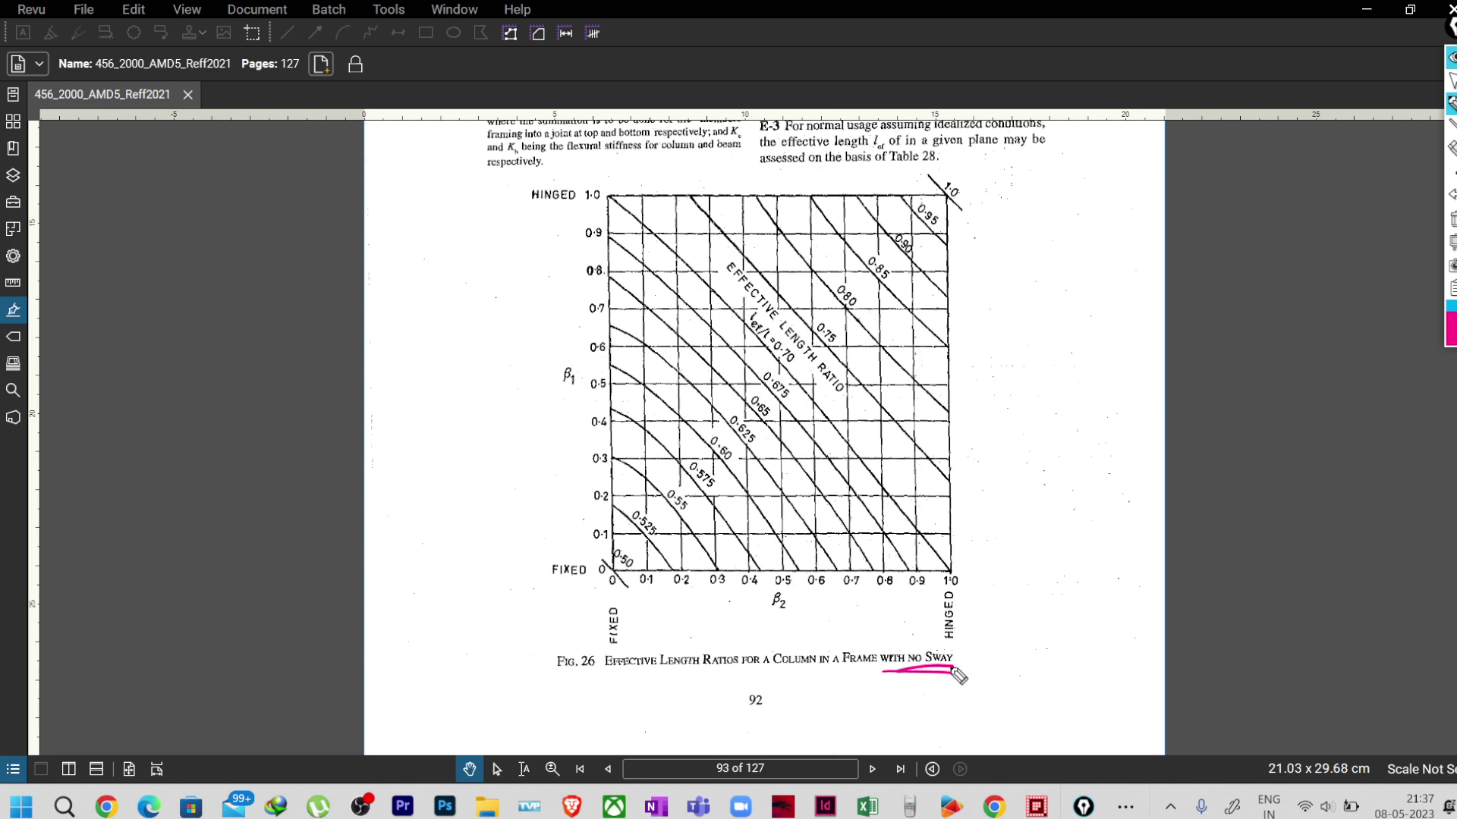
pyautogui.moveTo(841, 355)
pyautogui.mouseDown()
pyautogui.moveTo(810, 348)
pyautogui.moveTo(848, 317)
pyautogui.moveTo(810, 317)
pyautogui.mouseUp()
pyautogui.moveTo(791, 353)
pyautogui.mouseDown()
pyautogui.moveTo(761, 387)
pyautogui.moveTo(792, 355)
pyautogui.mouseUp()
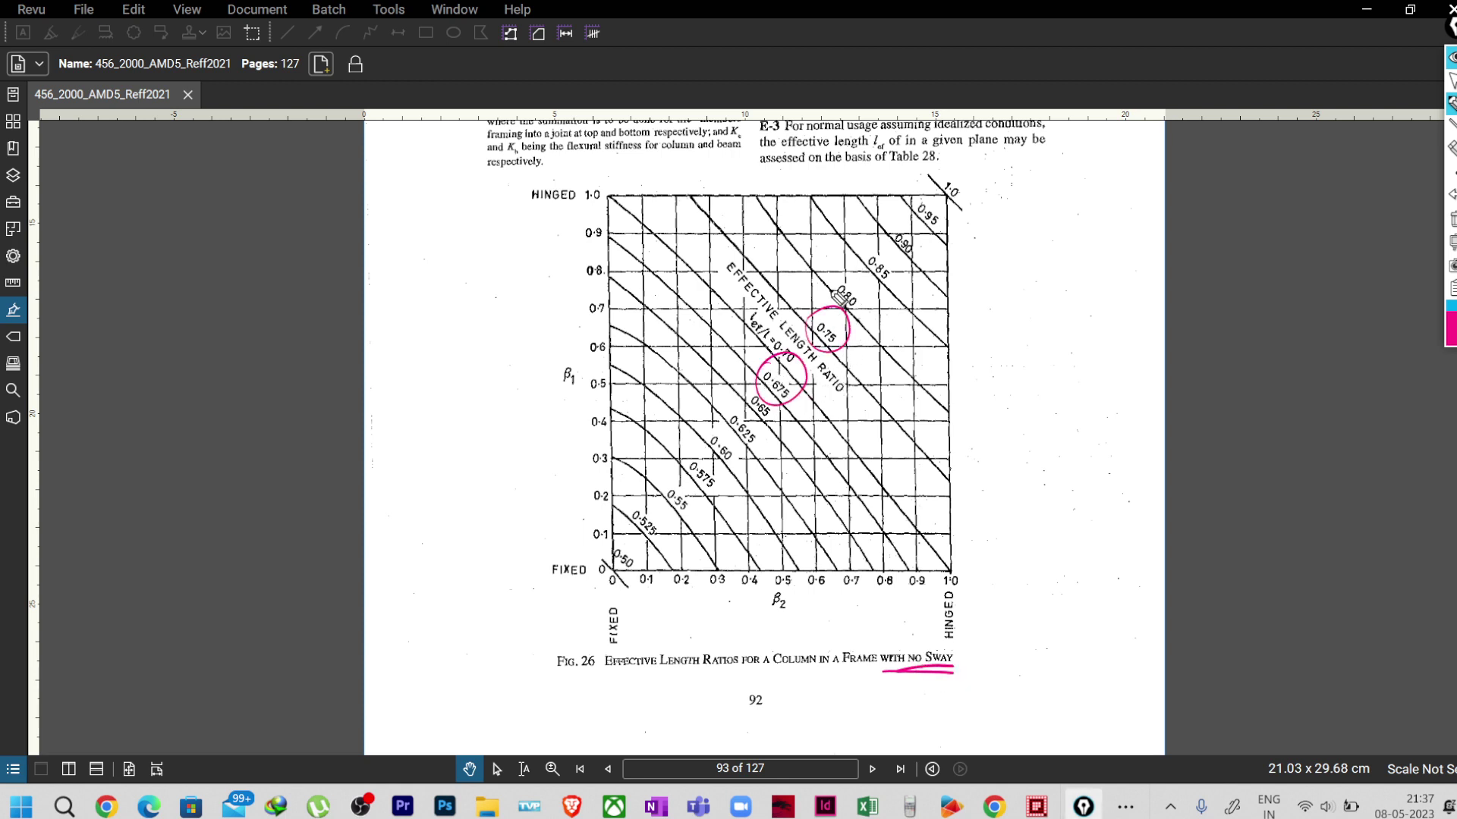
pyautogui.moveTo(789, 587)
pyautogui.mouseDown()
pyautogui.moveTo(765, 607)
pyautogui.moveTo(784, 585)
pyautogui.mouseUp()
pyautogui.moveTo(574, 358)
pyautogui.mouseDown()
pyautogui.moveTo(557, 385)
pyautogui.moveTo(577, 359)
pyautogui.mouseUp()
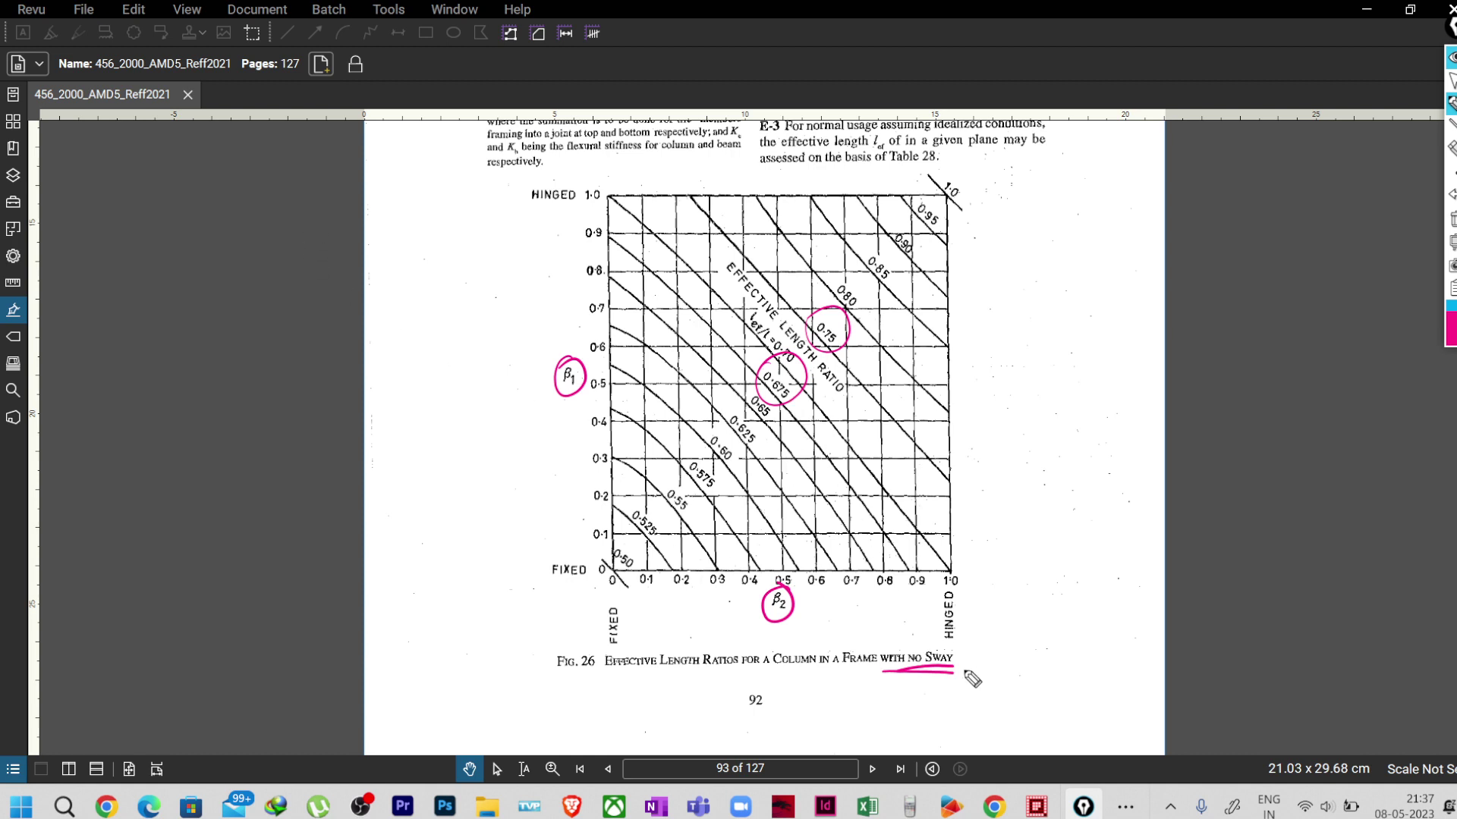
# - Write 'Q ≤ 0.04' beside the chart and circle the no-sway caption
pyautogui.moveTo(1041, 297)
pyautogui.mouseDown()
pyautogui.moveTo(1041, 338)
pyautogui.moveTo(1045, 299)
pyautogui.mouseUp()
pyautogui.moveTo(1043, 323); pyautogui.dragTo(1066, 342)
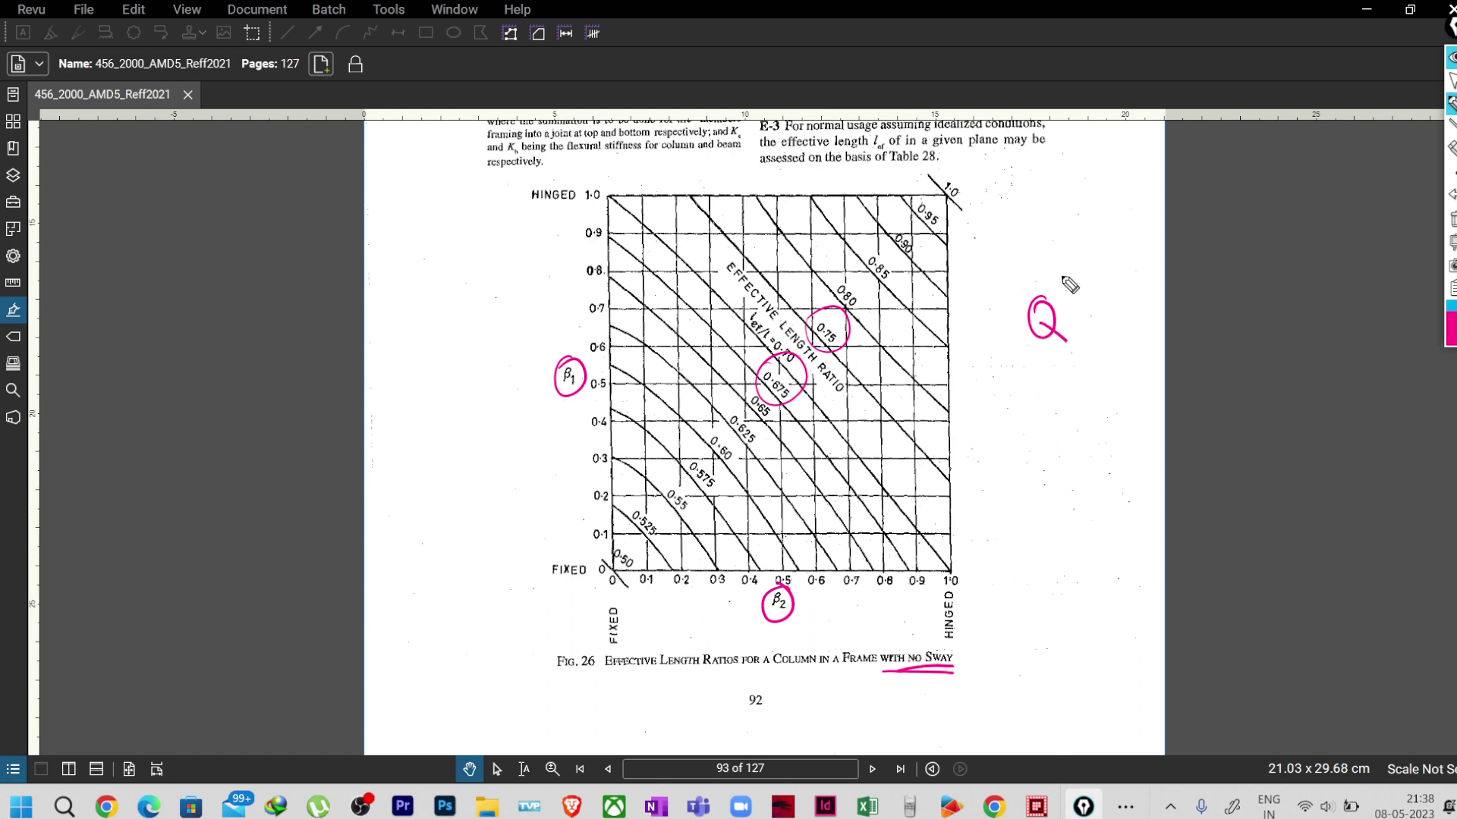
pyautogui.moveTo(1076, 271); pyautogui.dragTo(1079, 304)
pyautogui.moveTo(1059, 318)
pyautogui.mouseDown()
pyautogui.moveTo(1080, 317)
pyautogui.moveTo(1091, 279)
pyautogui.moveTo(1126, 258)
pyautogui.moveTo(1150, 281)
pyautogui.mouseUp()
pyautogui.click(1107, 270)
pyautogui.moveTo(955, 666)
pyautogui.mouseDown()
pyautogui.moveTo(912, 672)
pyautogui.moveTo(959, 645)
pyautogui.mouseUp()
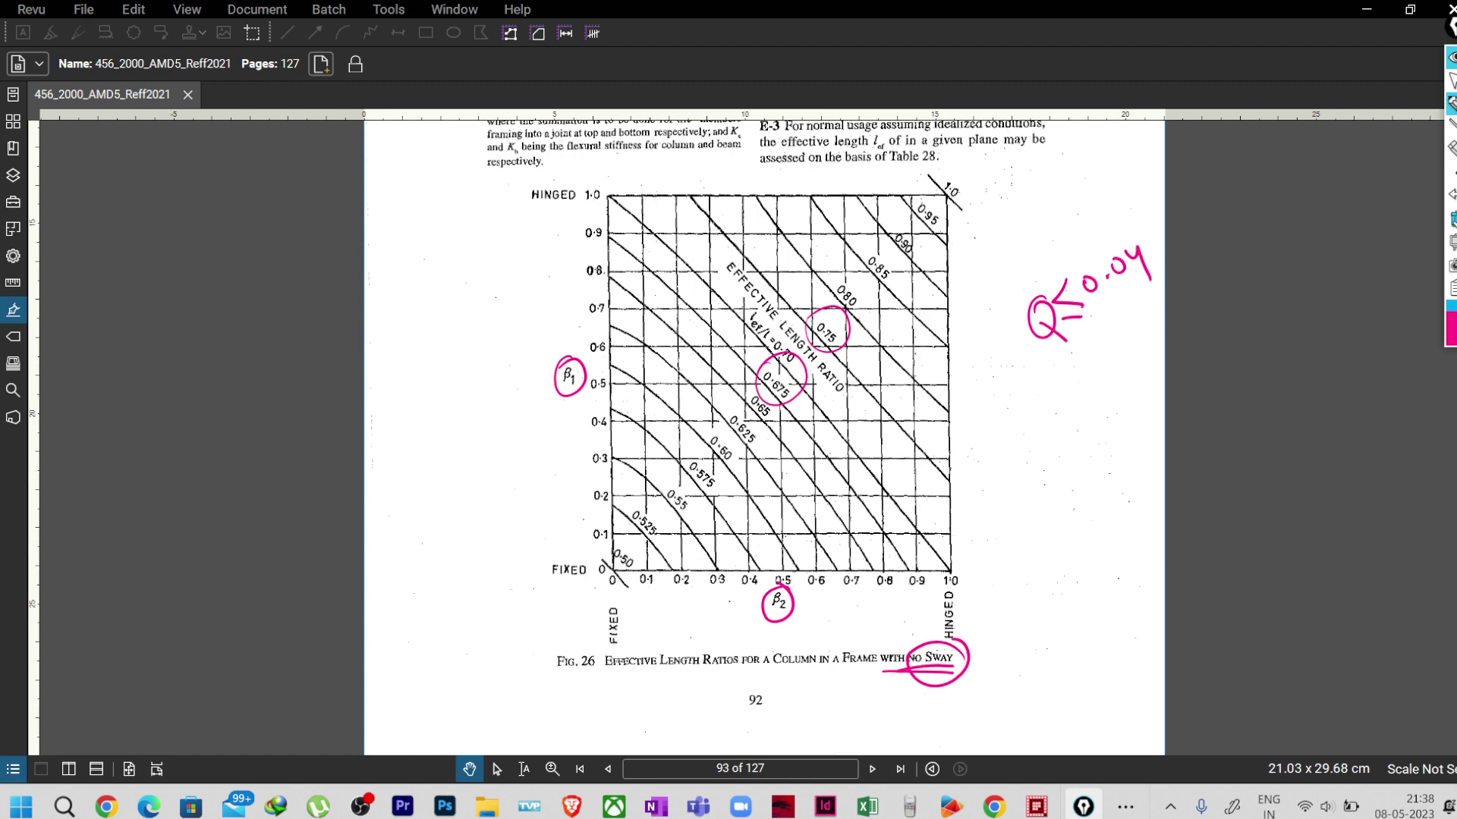
# - Clear the annotations, scroll to Fig. 27 on page 94, and return to ETABS
pyautogui.click(1451, 220)
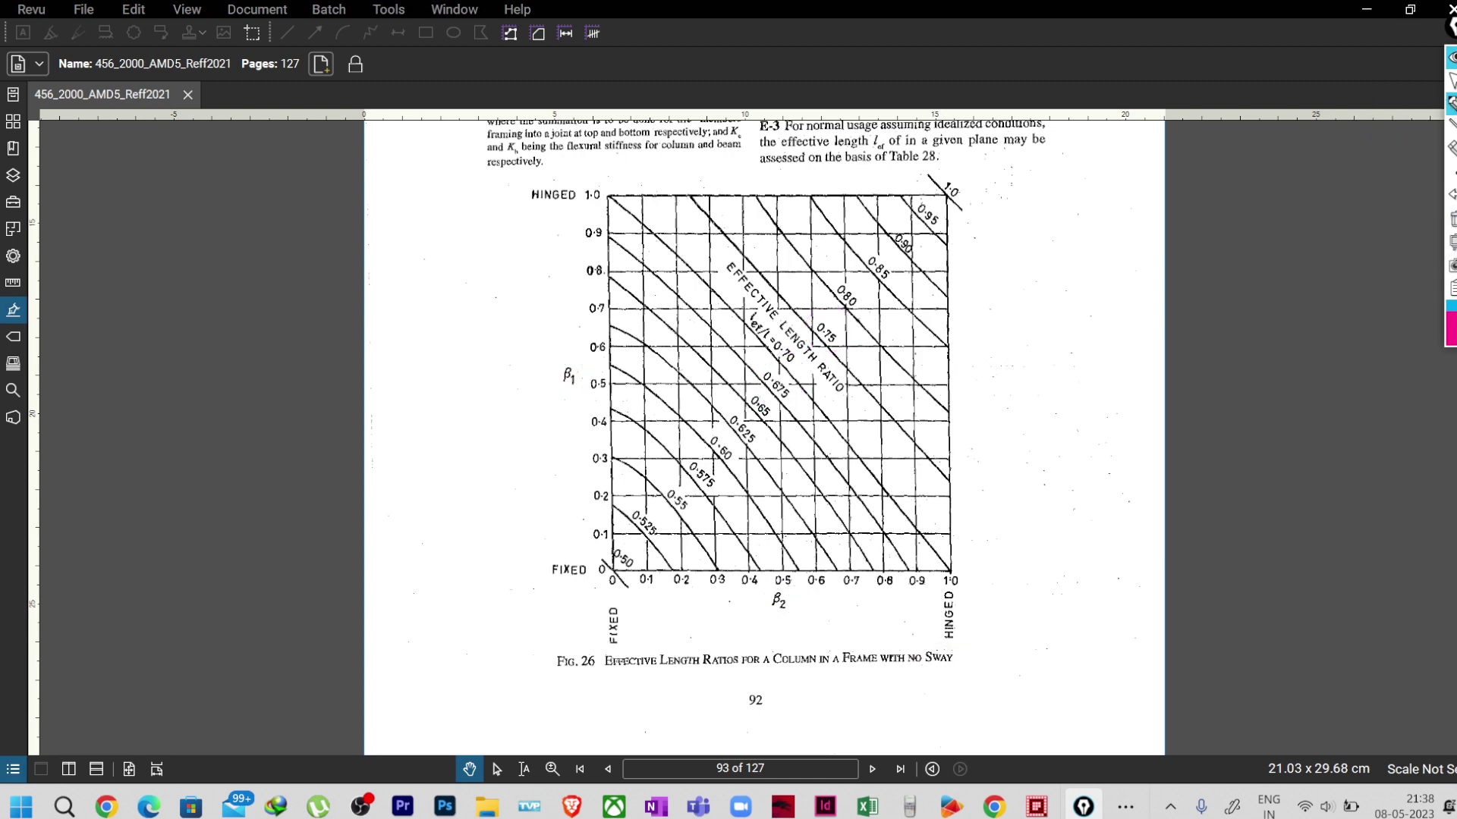
pyautogui.scroll(-8, 865, 406)
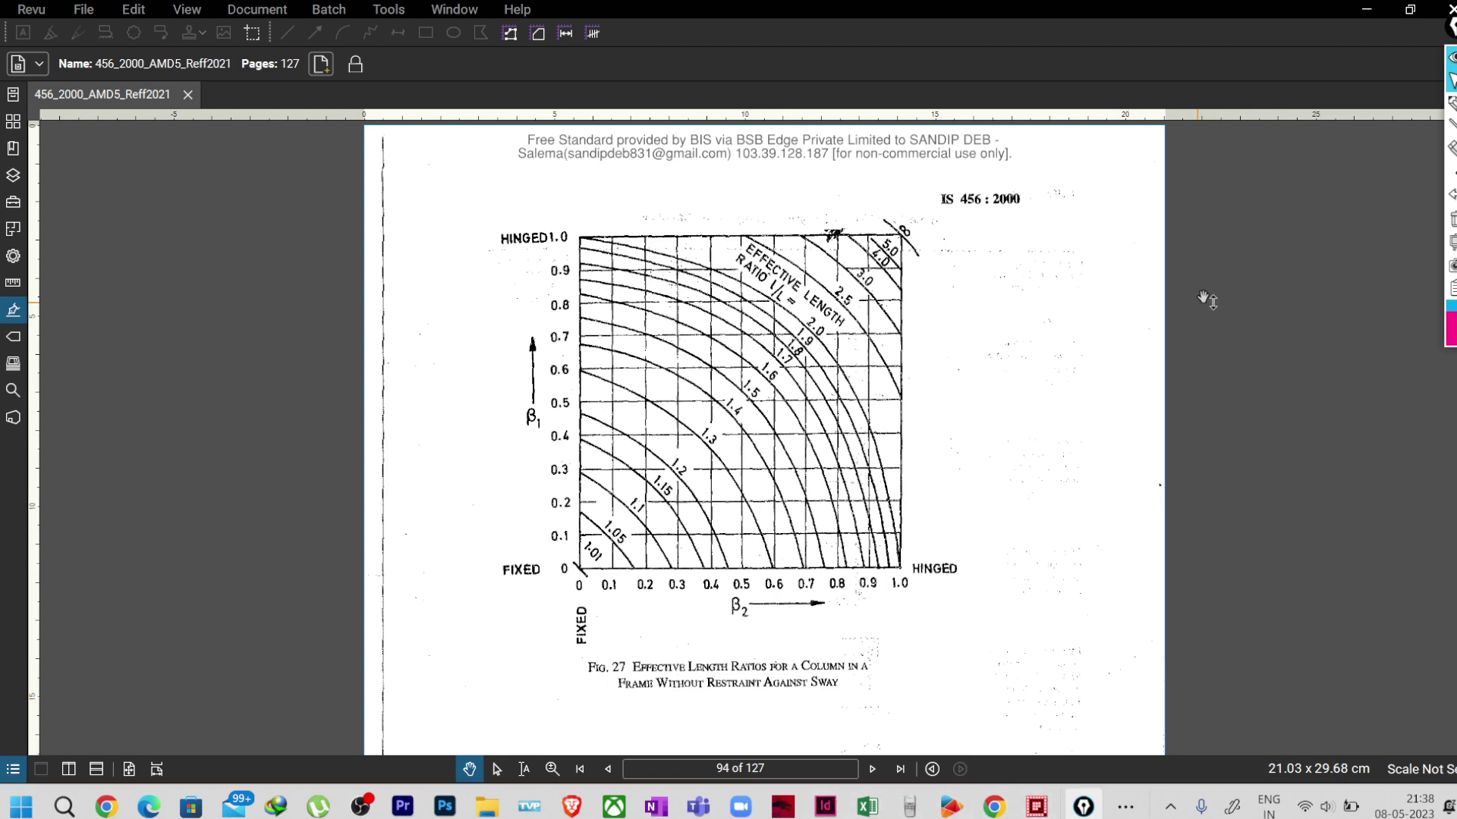
pyautogui.click(1361, 10)
# - Open the design details for column C13 (Story2, C400X400) on the Flexural Details tab
pyautogui.scroll(2, 849, 585)
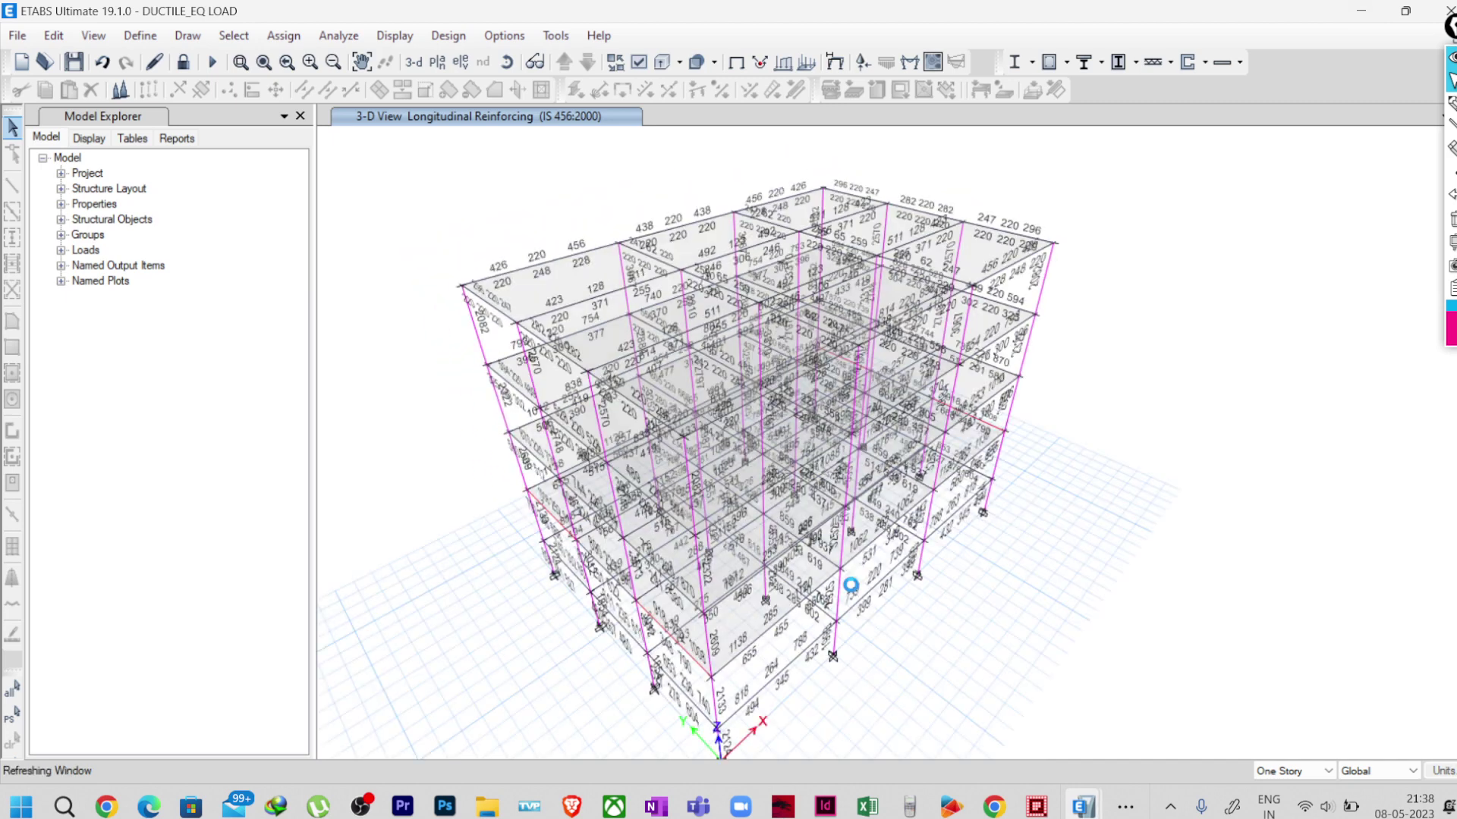
pyautogui.moveTo(850, 621)
pyautogui.moveTo(850, 621); pyautogui.dragTo(849, 589, button='middle')
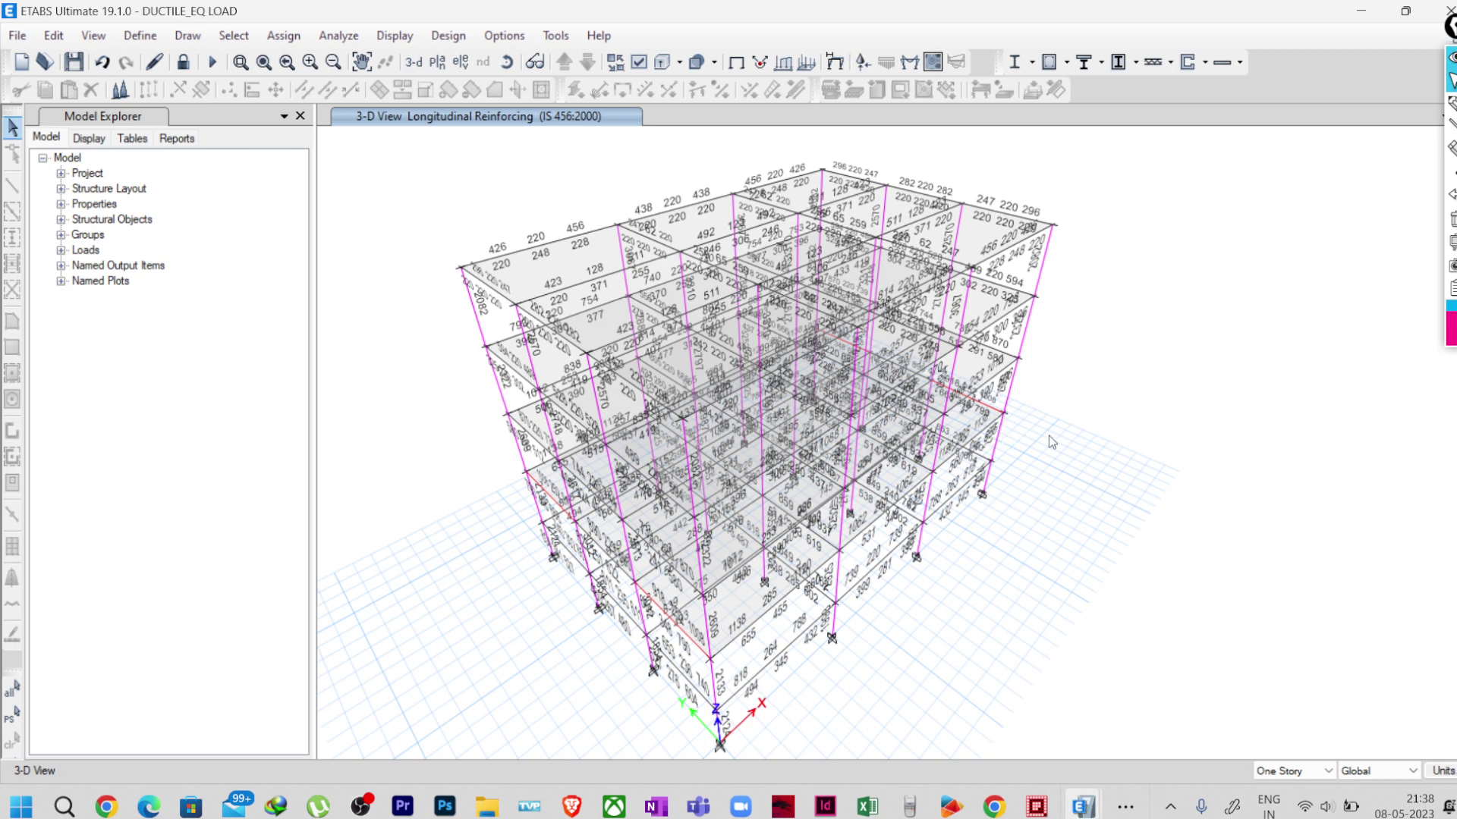
pyautogui.rightClick(1000, 444)
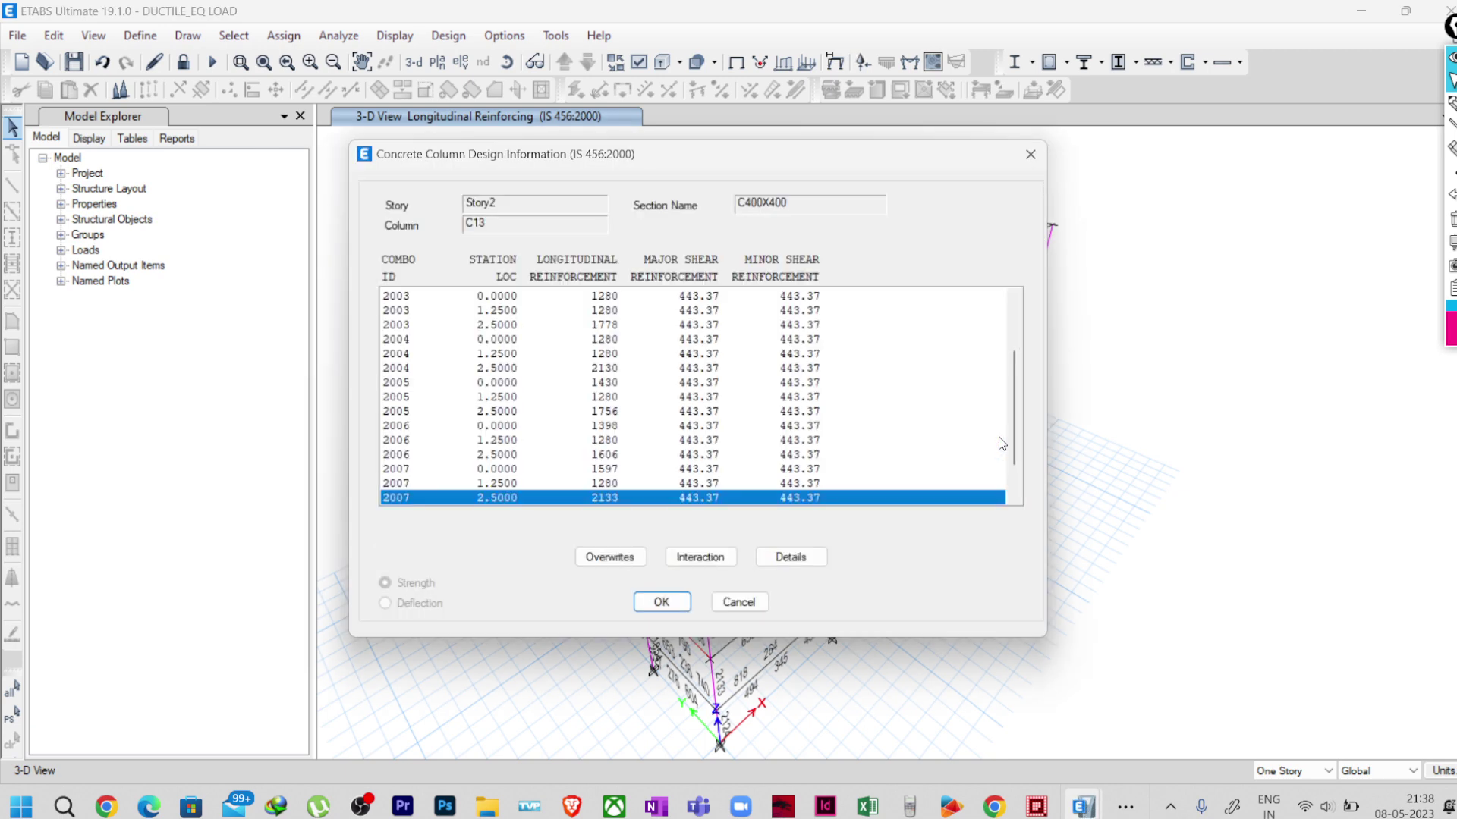
pyautogui.click(789, 559)
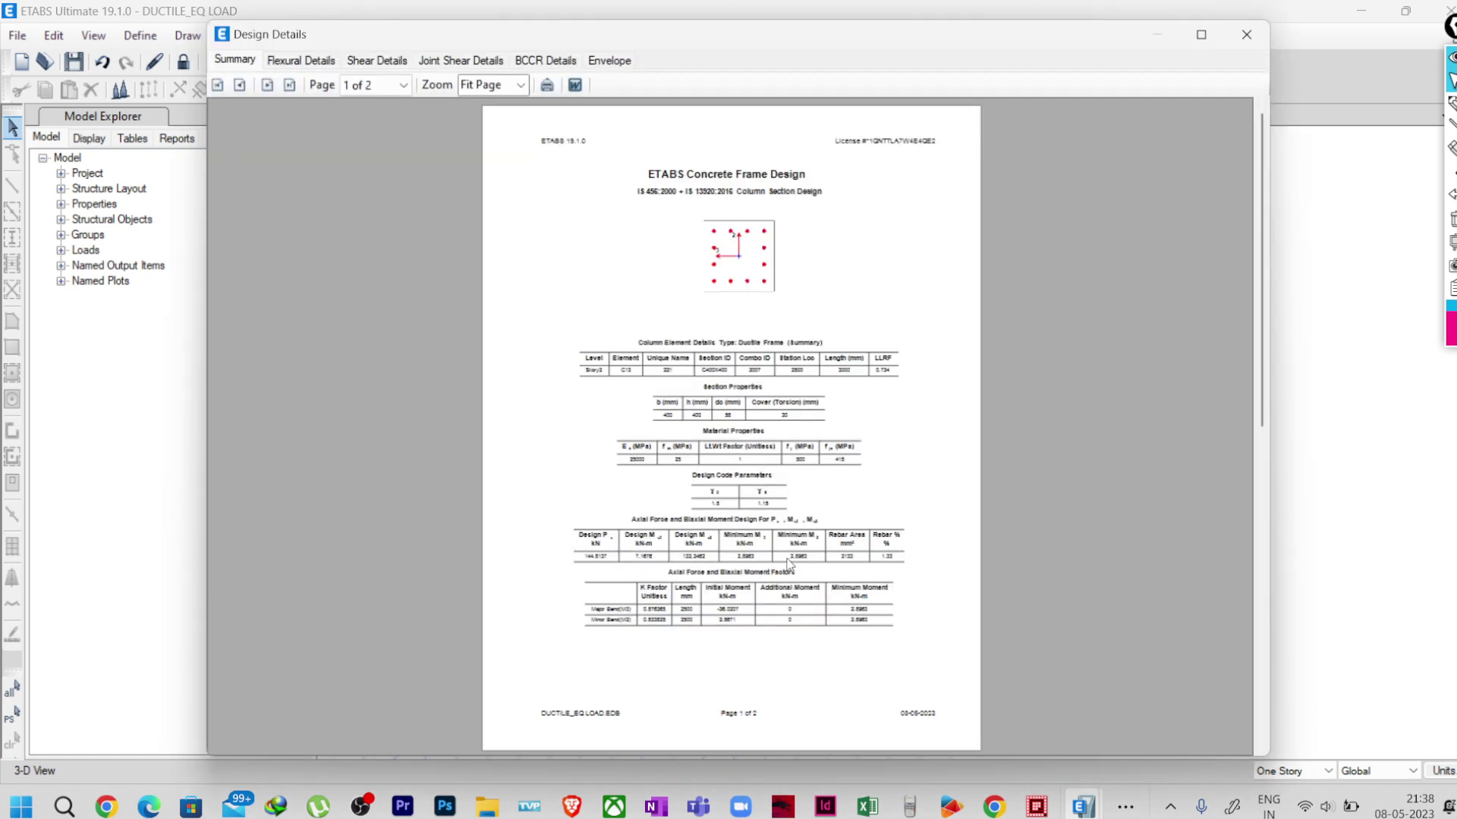
pyautogui.click(300, 67)
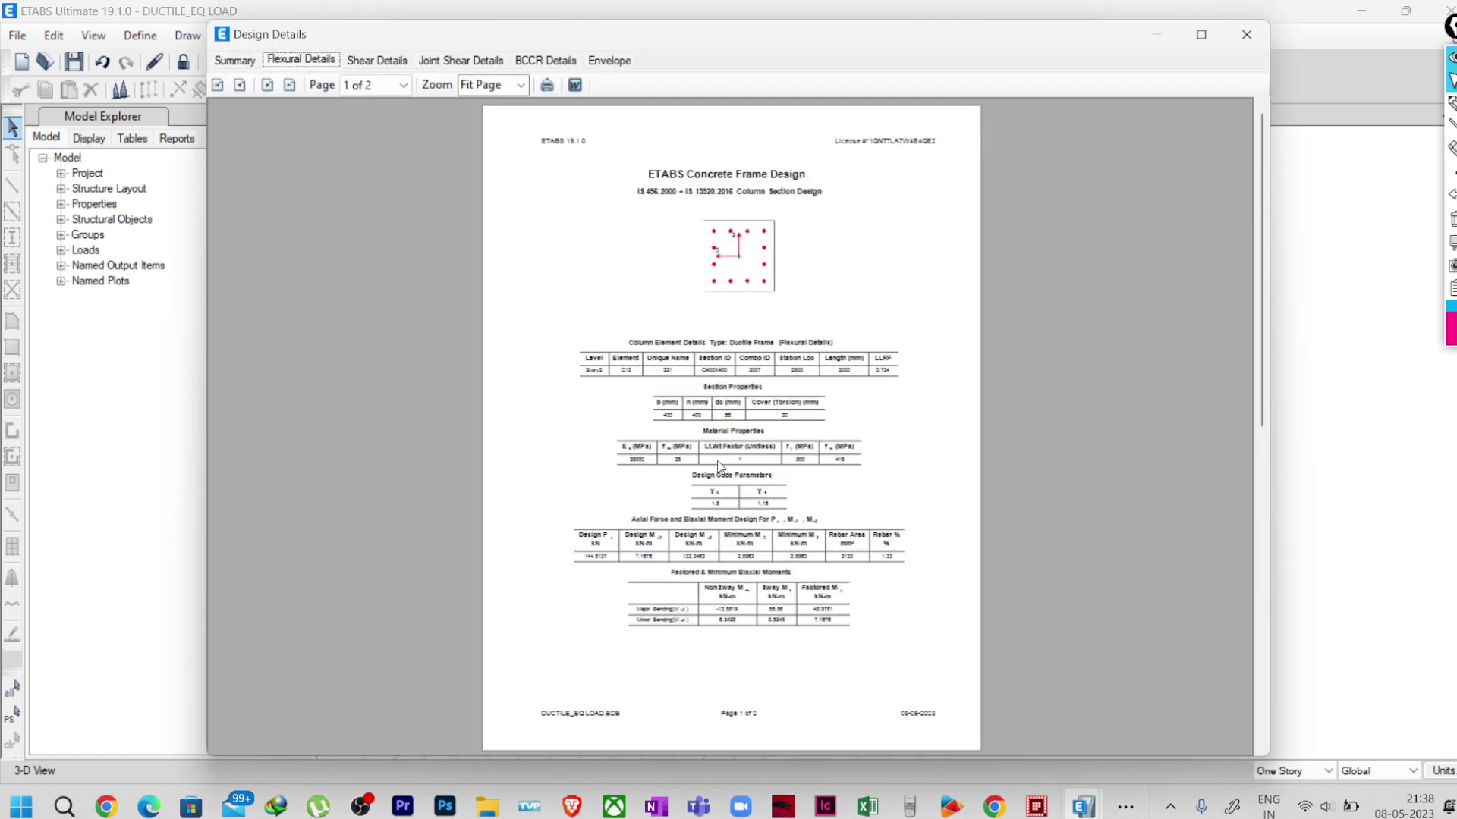
# - Review the K and Q factors in the flexural report, then close it
pyautogui.keyDown('ctrl'); pyautogui.scroll(5, 667, 189); pyautogui.keyUp('ctrl')
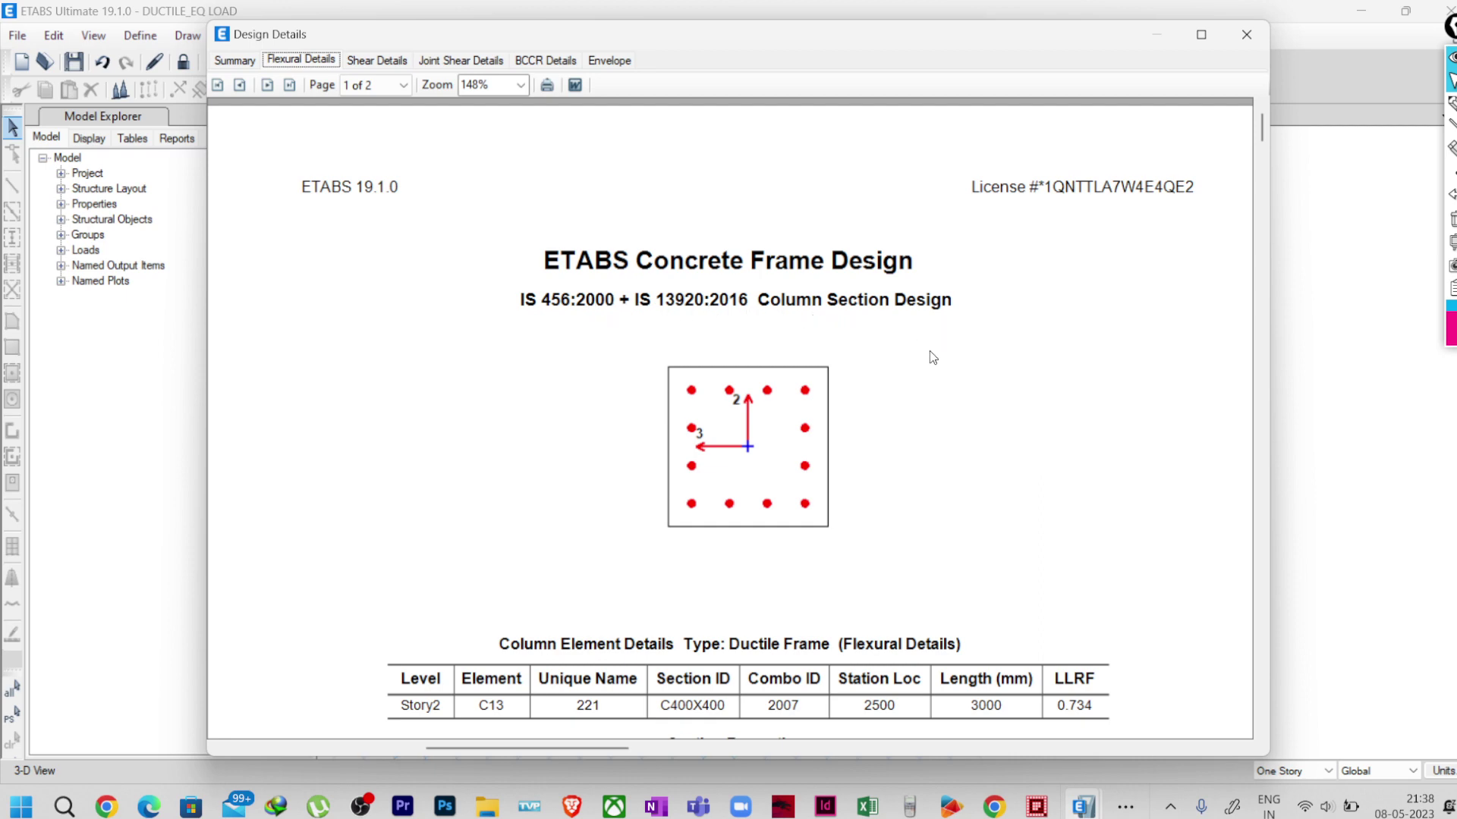
pyautogui.scroll(-3, 919, 329)
pyautogui.scroll(3, 773, 356)
pyautogui.scroll(-10, 720, 409)
pyautogui.scroll(-10, 721, 334)
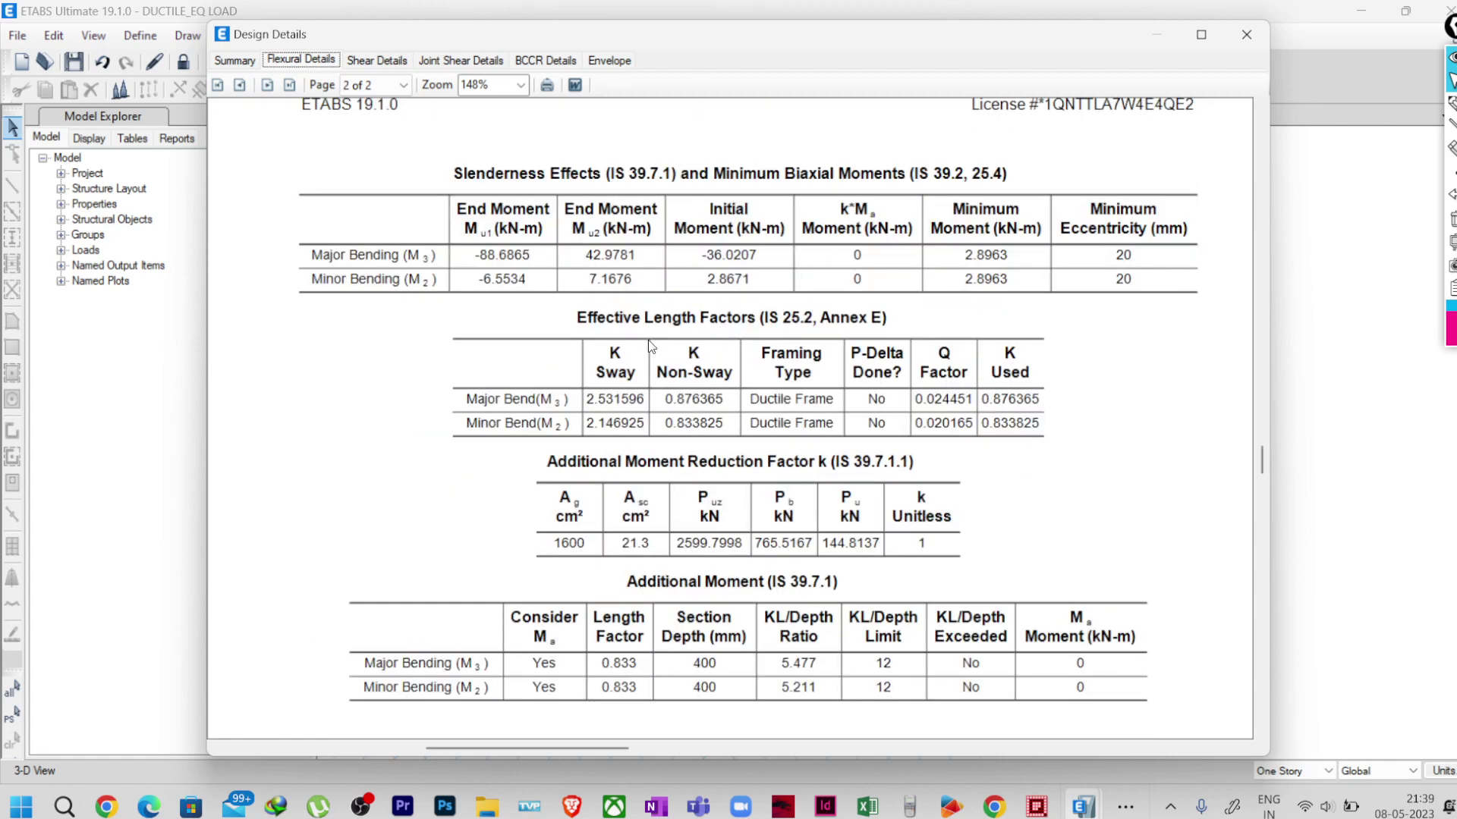
pyautogui.keyDown('ctrl'); pyautogui.scroll(2, 650, 347); pyautogui.keyUp('ctrl')
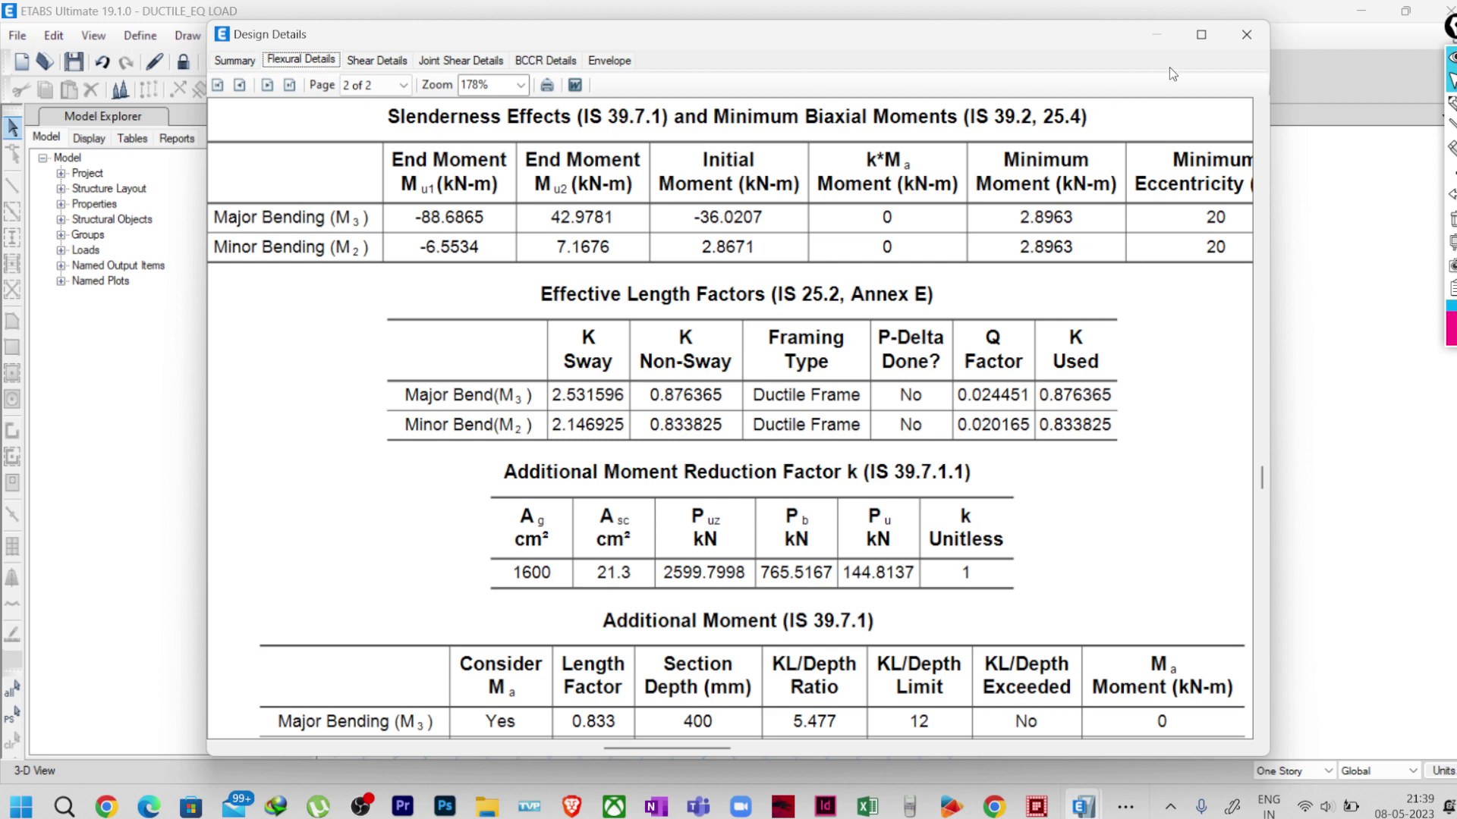
pyautogui.click(1247, 34)
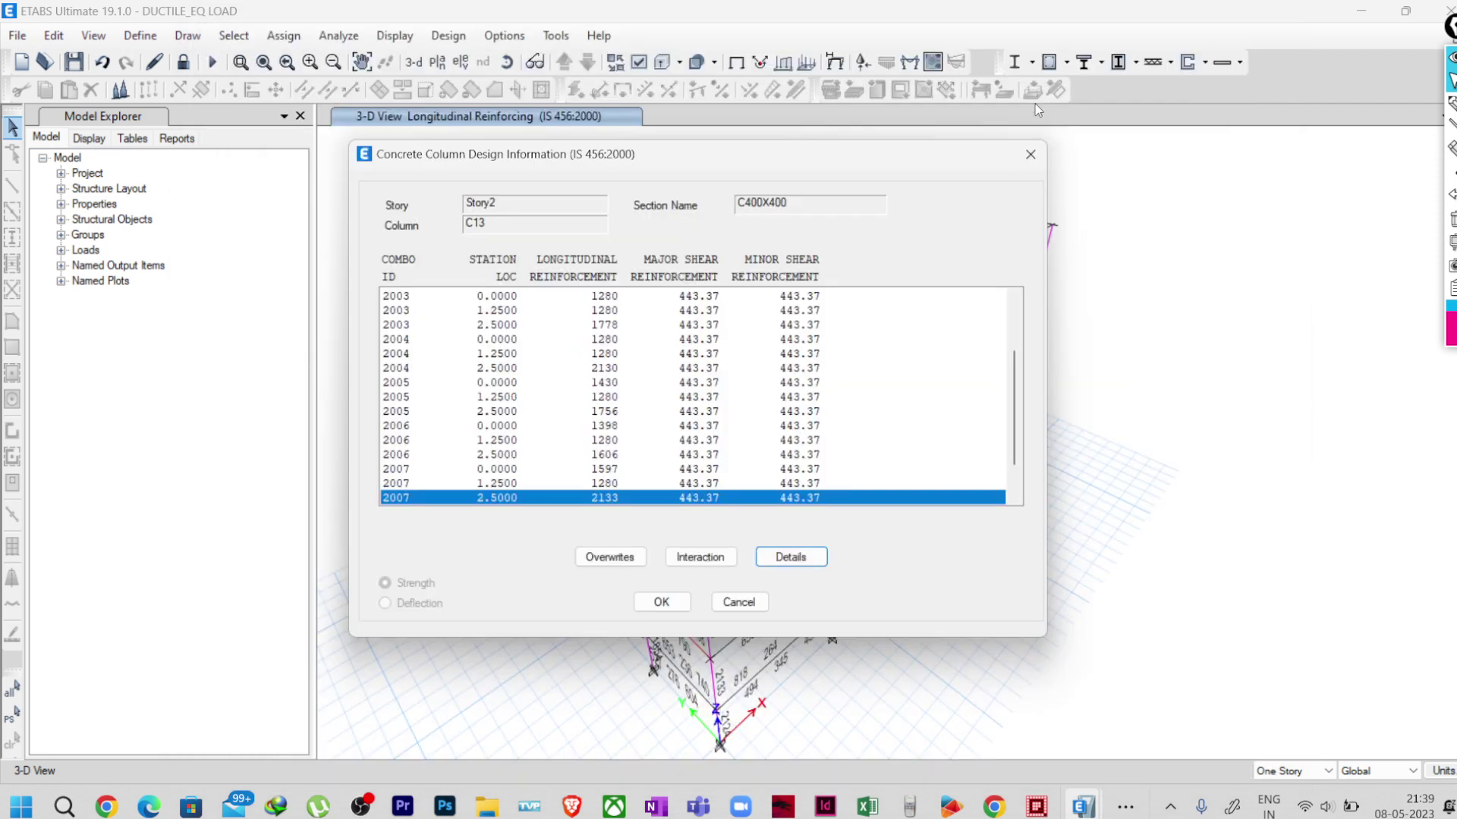
# - Close the column design information and switch to the DUCTILE_NO EQ LOAD model
pyautogui.click(1030, 154)
pyautogui.moveTo(1080, 804)
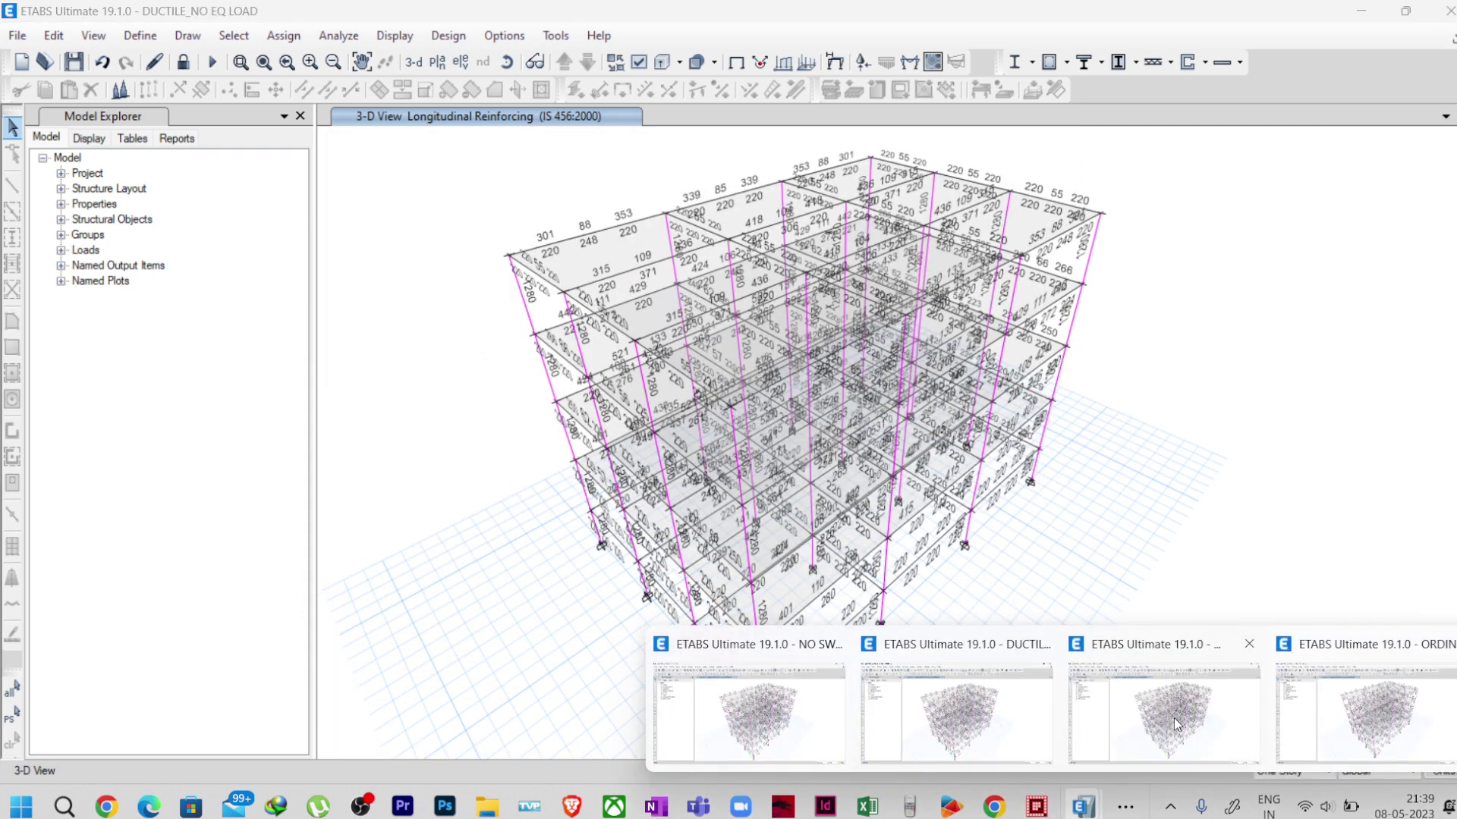
pyautogui.click(1173, 717)
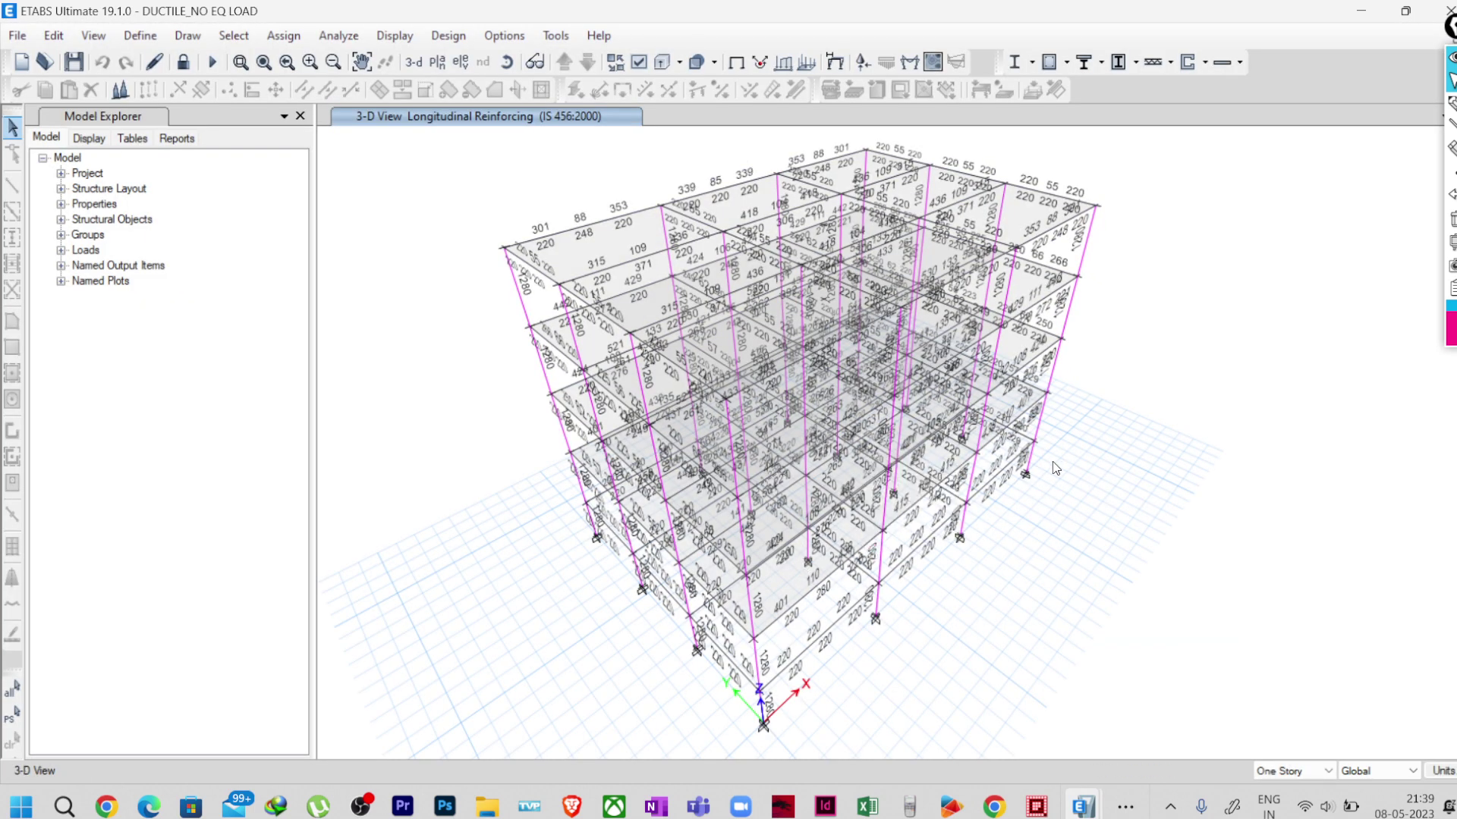
# - Open the detailed design report for corner column C13 in this model
pyautogui.moveTo(1040, 423)
pyautogui.rightClick(1040, 423)
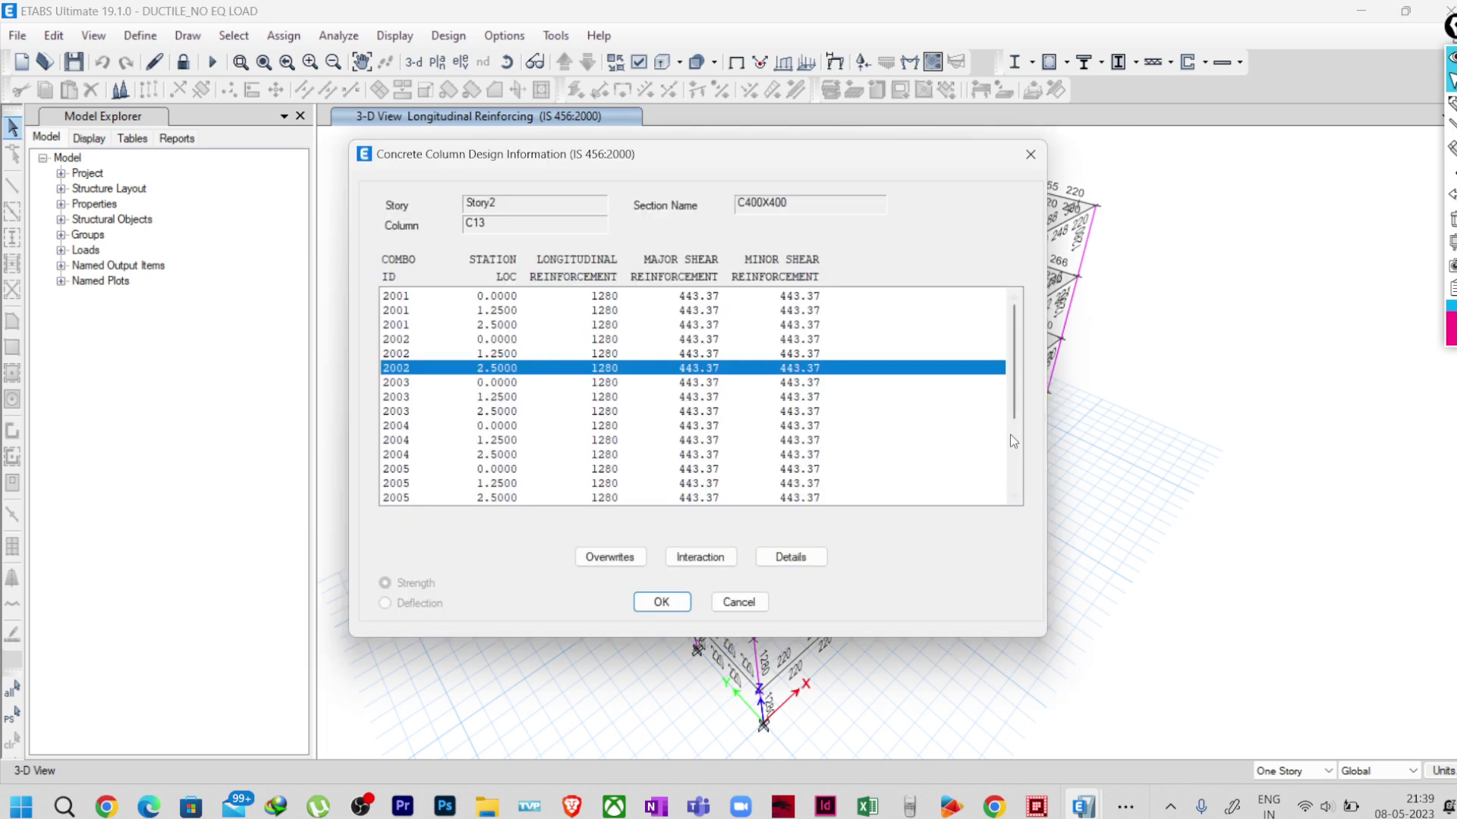
pyautogui.click(809, 559)
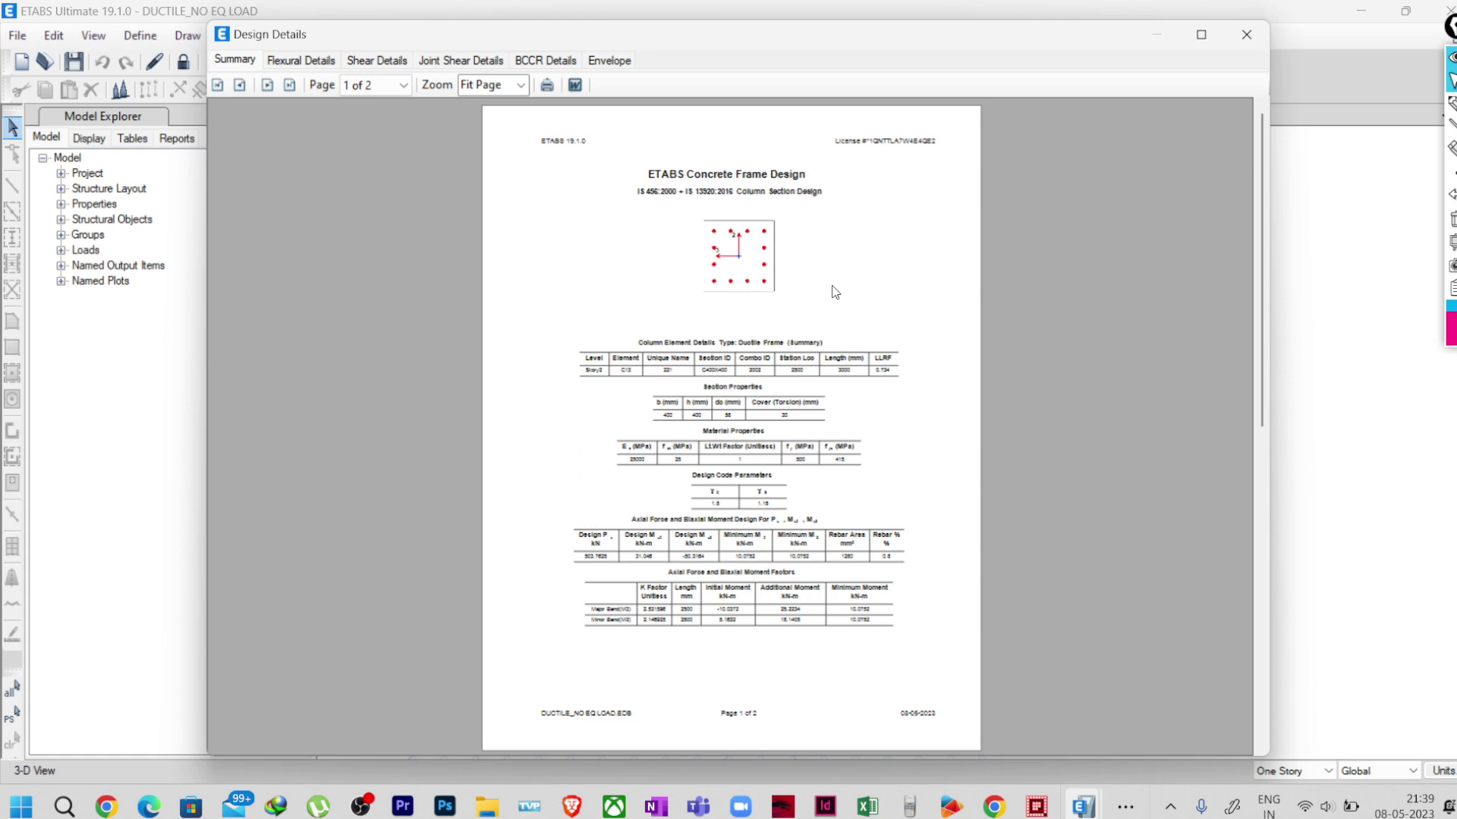
pyautogui.keyDown('ctrl'); pyautogui.scroll(2, 831, 293); pyautogui.keyUp('ctrl')
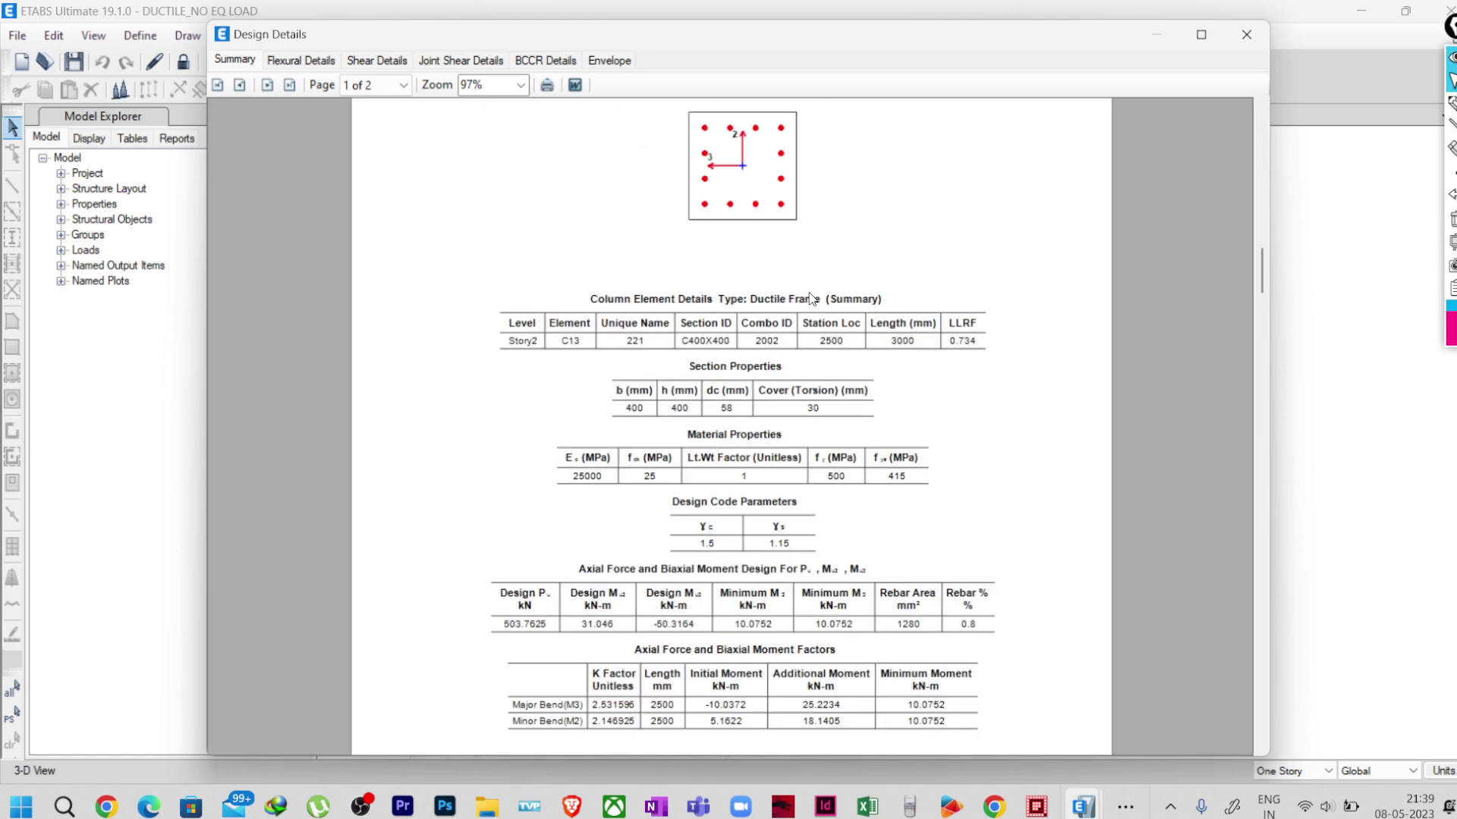
pyautogui.scroll(3, 816, 297)
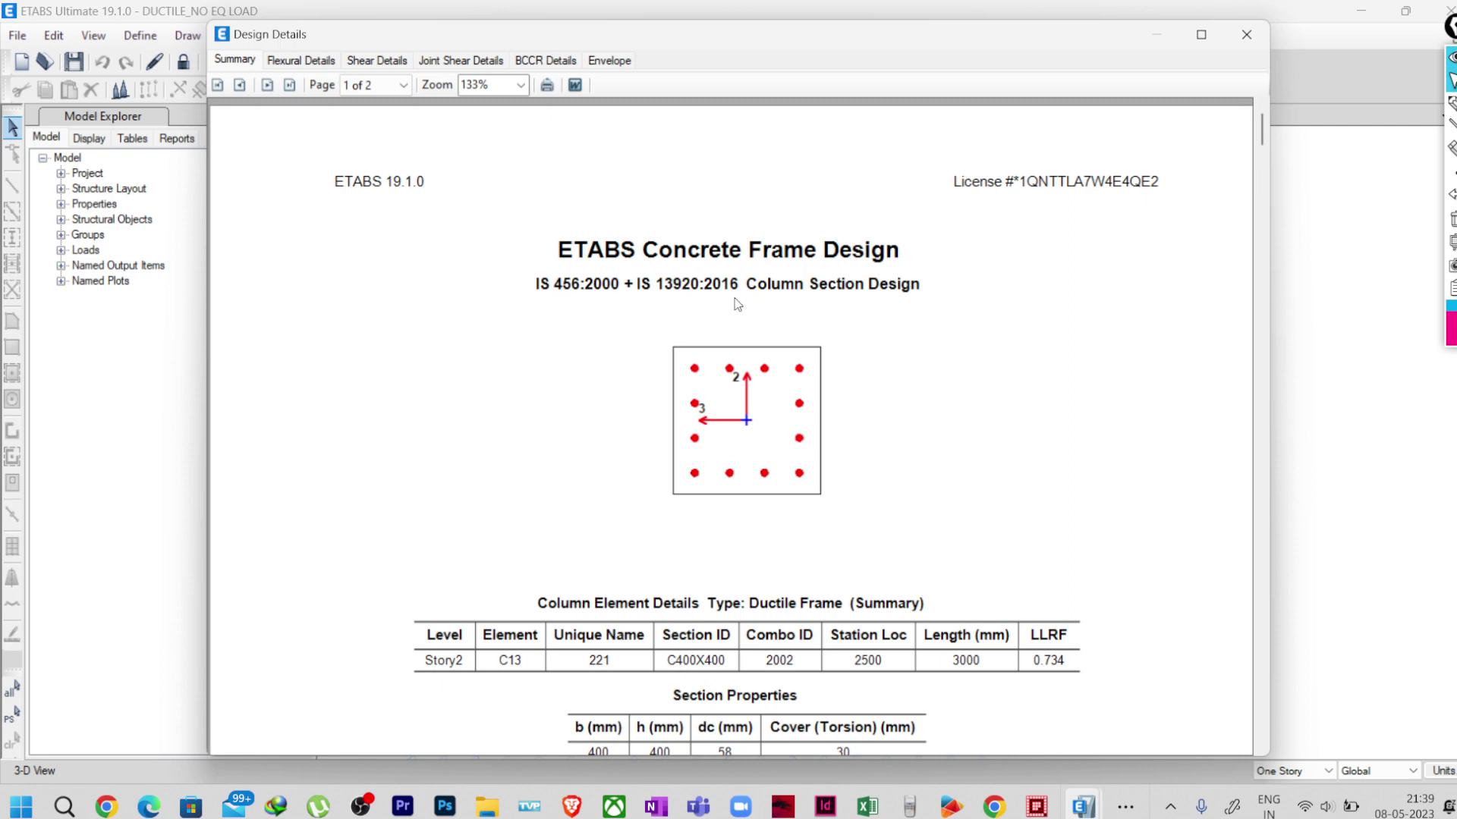
pyautogui.scroll(-15, 738, 305)
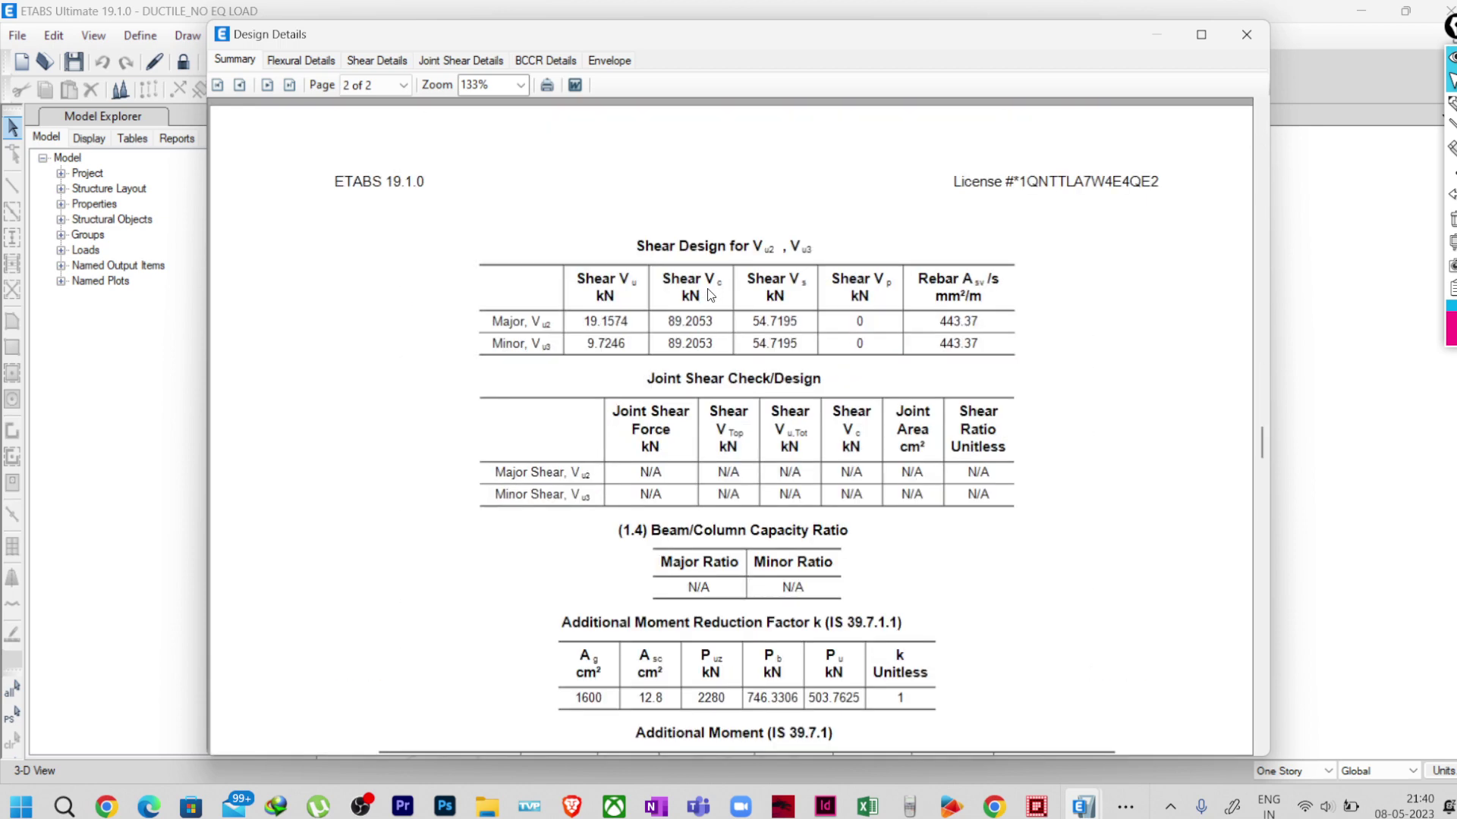
pyautogui.scroll(-4, 711, 294)
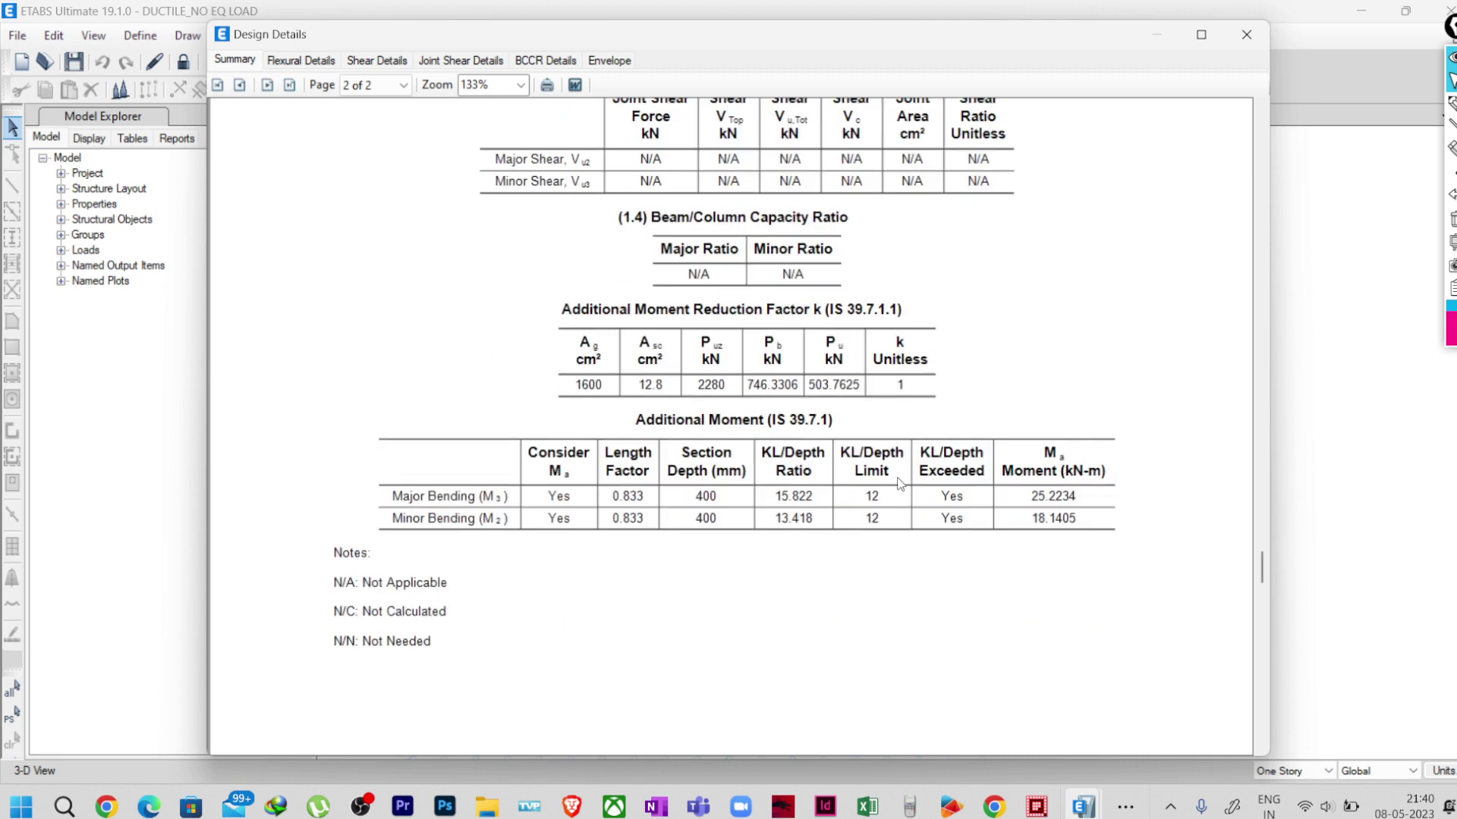
pyautogui.scroll(3, 884, 459)
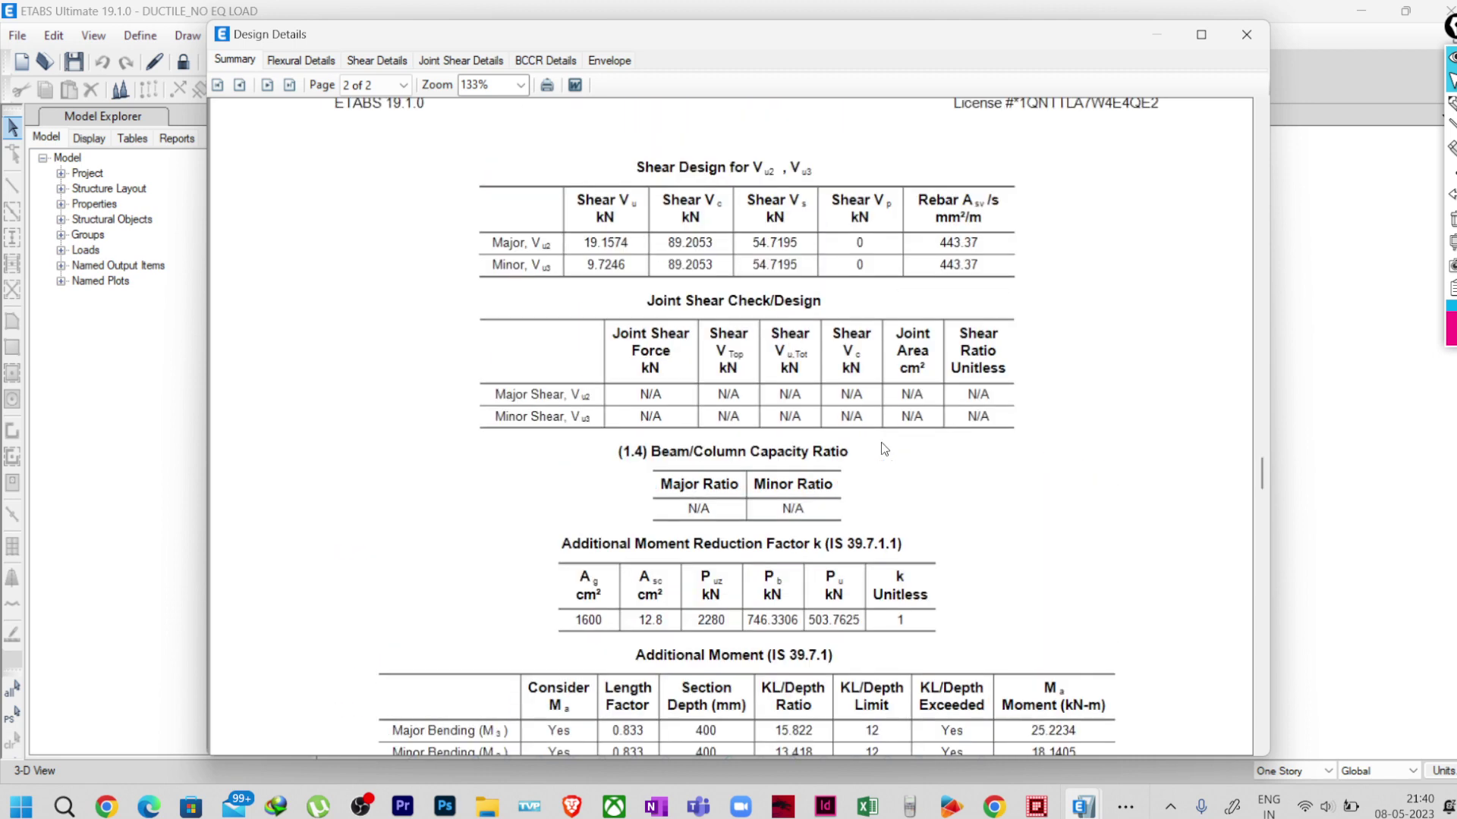
# - Show flexural details: Q Factor 0, K 2.531596 major and 2.146925 minor
pyautogui.click(281, 60)
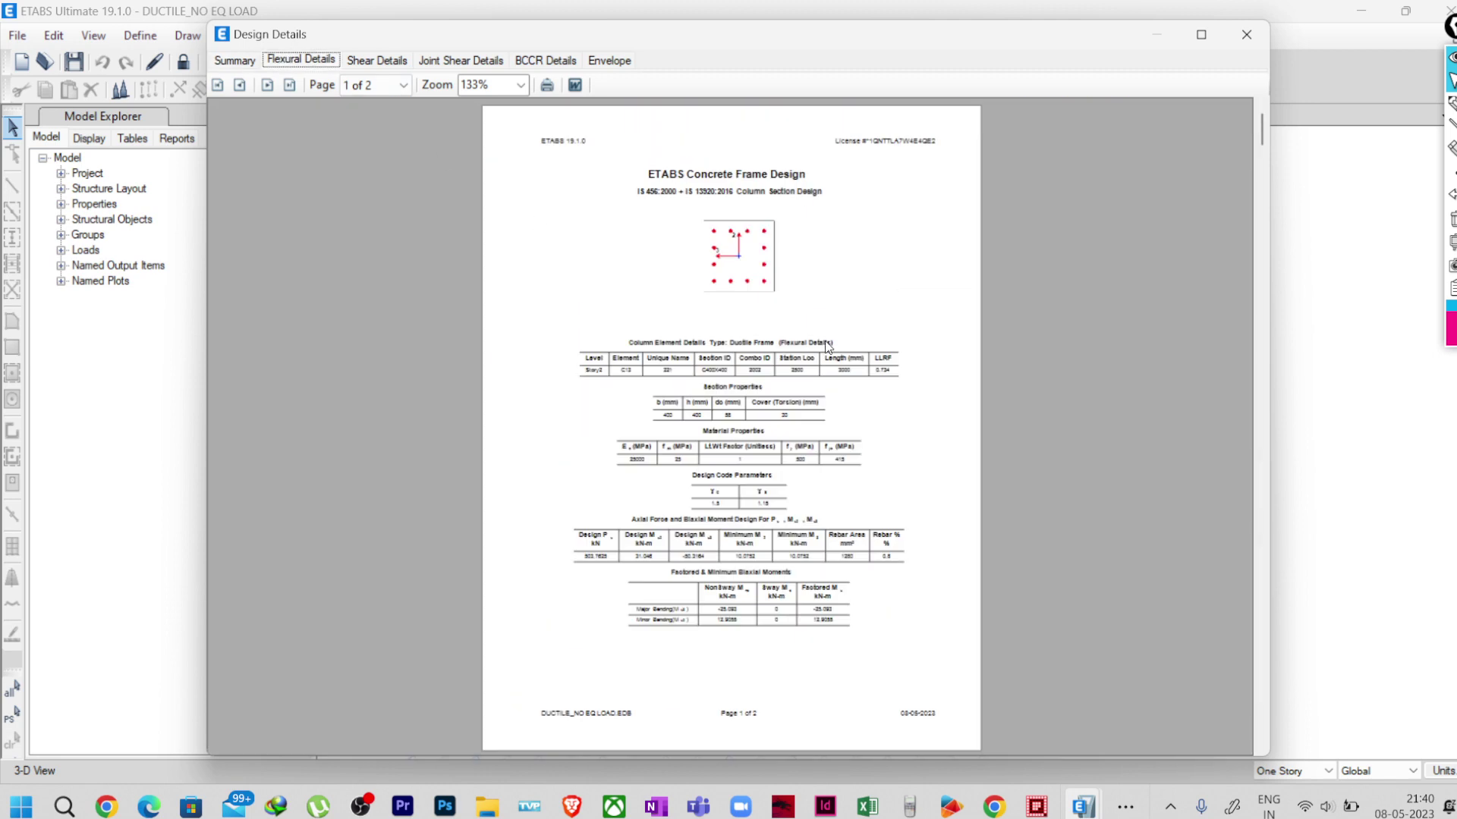
pyautogui.keyDown('ctrl'); pyautogui.scroll(3, 754, 367); pyautogui.keyUp('ctrl')
pyautogui.scroll(-10, 754, 376)
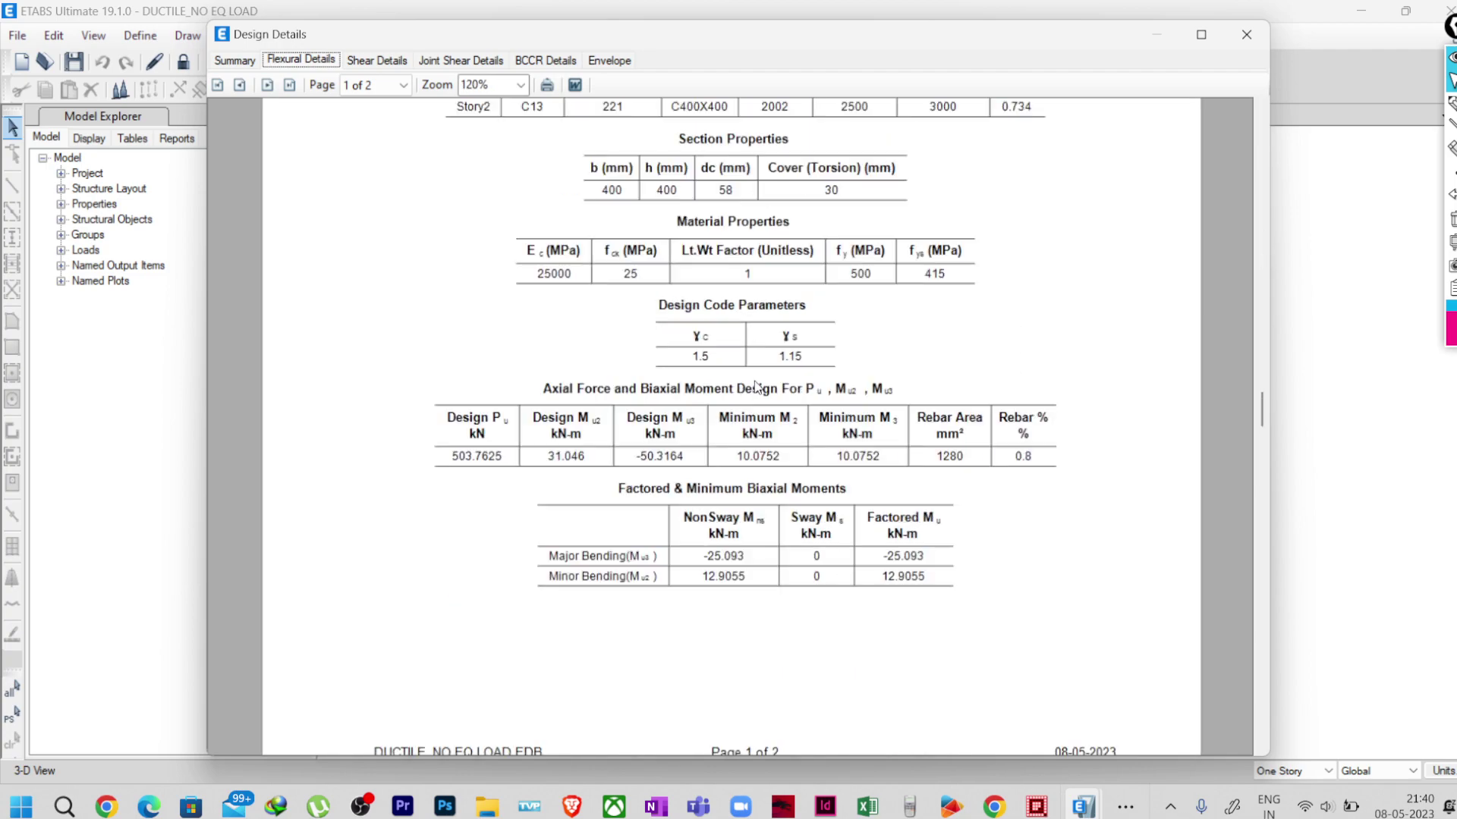
pyautogui.keyDown('ctrl'); pyautogui.scroll(5, 679, 228); pyautogui.keyUp('ctrl')
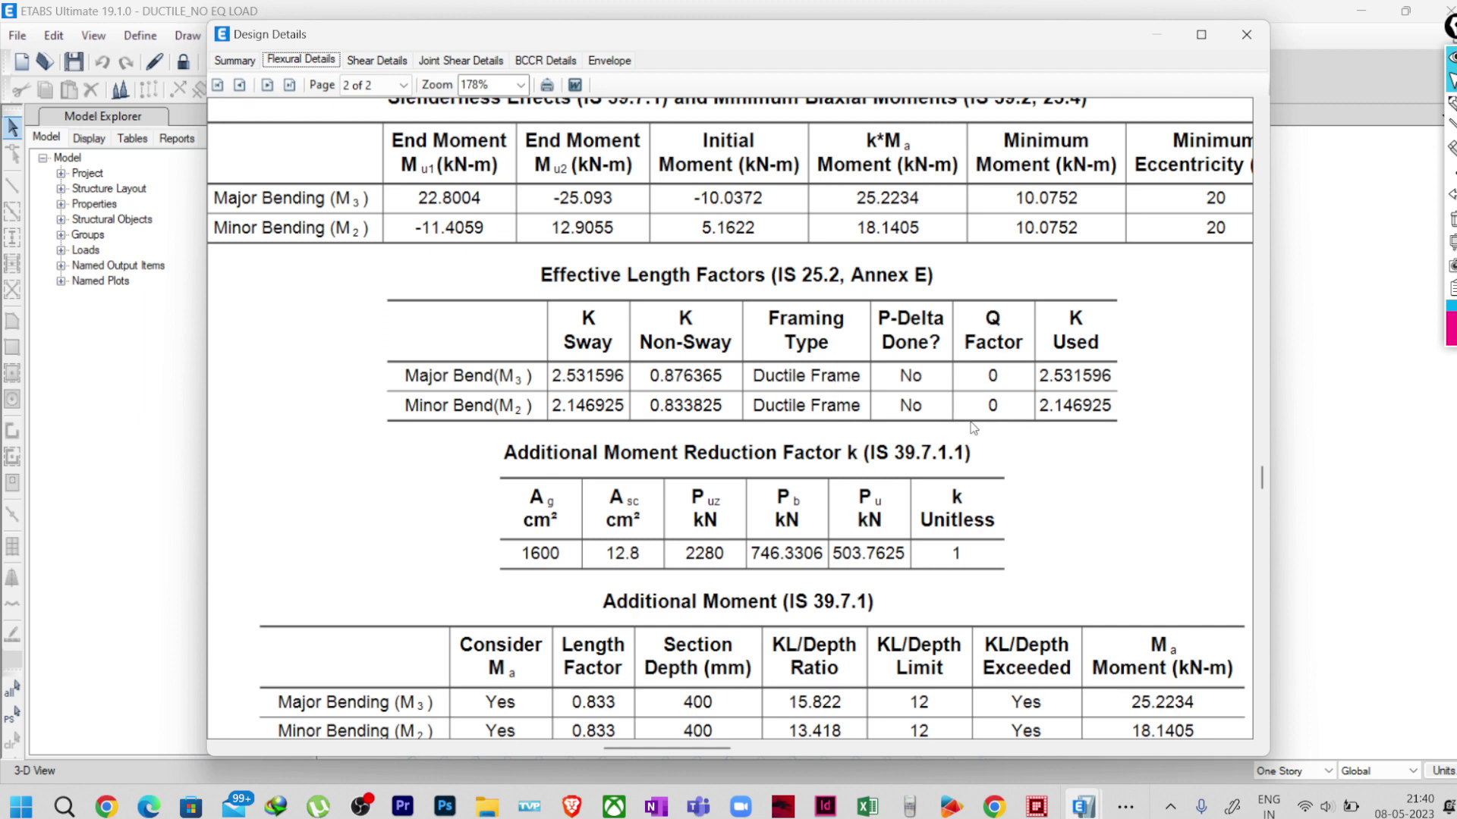
pyautogui.hotkey('ctrl', 'shift', 'p')
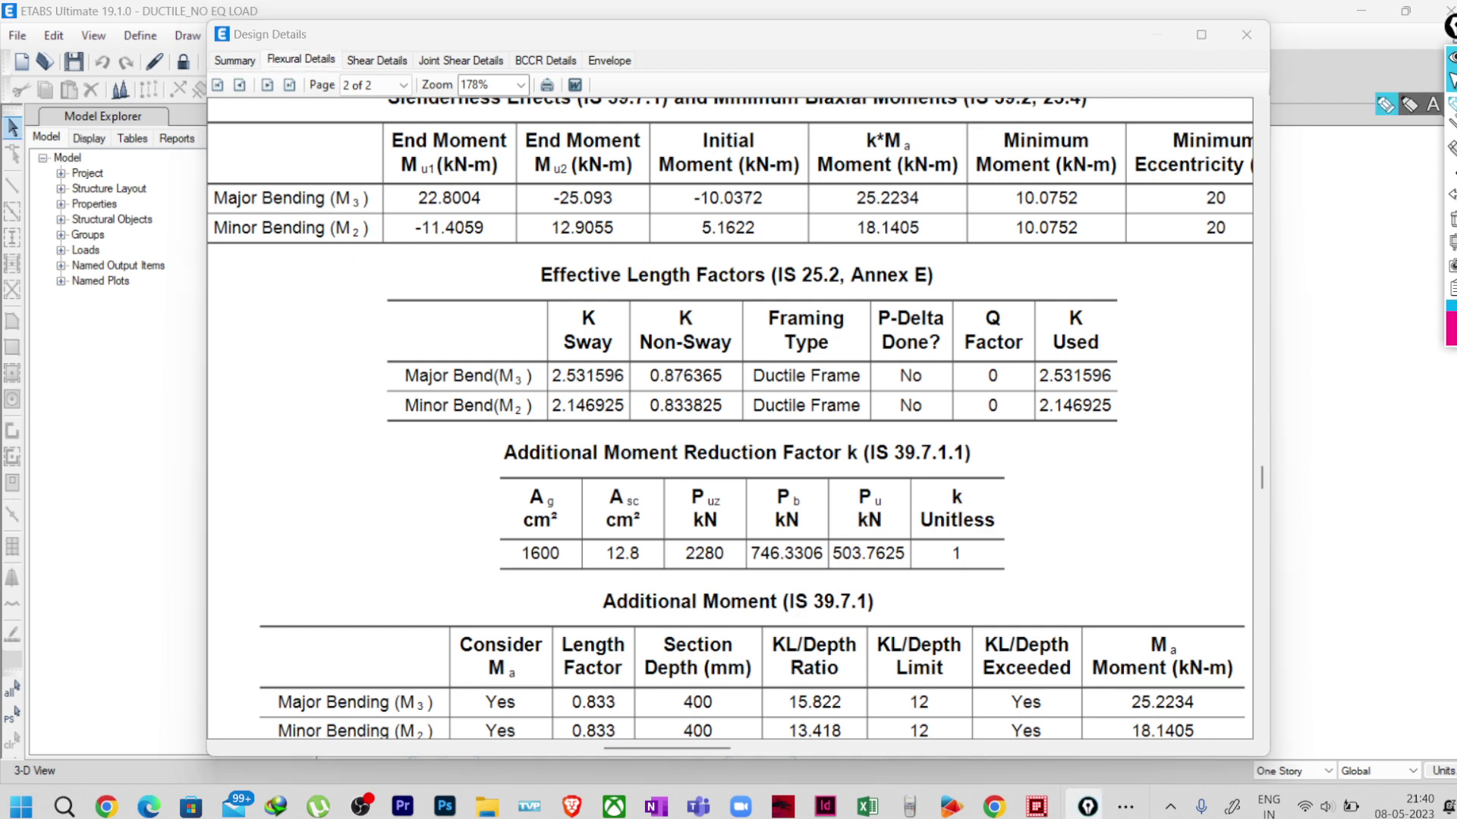
pyautogui.moveTo(991, 362)
pyautogui.mouseDown()
pyautogui.moveTo(998, 423)
pyautogui.moveTo(986, 363)
pyautogui.mouseUp()
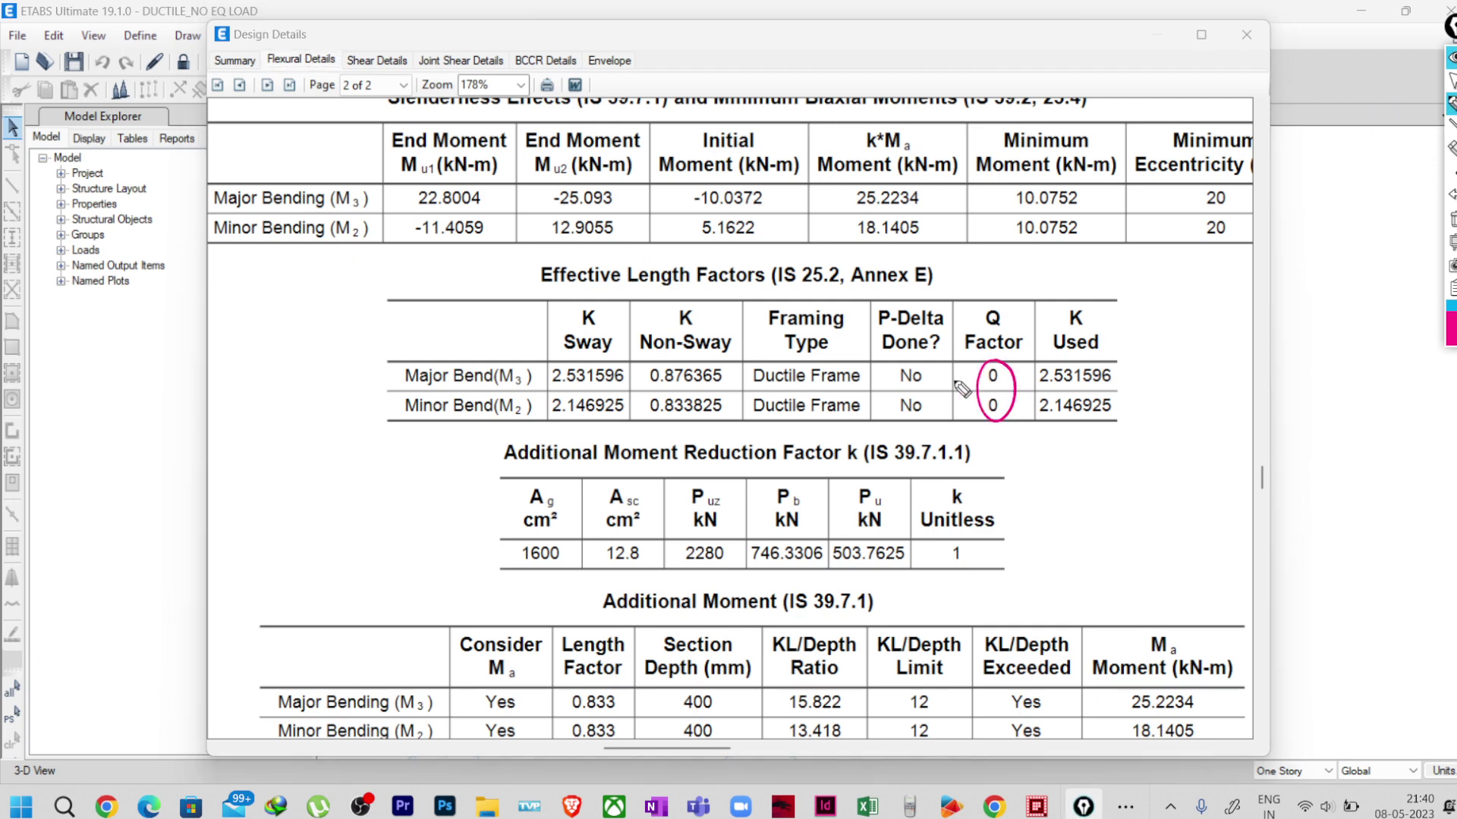
pyautogui.moveTo(1065, 462); pyautogui.dragTo(1074, 486)
pyautogui.moveTo(1109, 457); pyautogui.dragTo(1111, 459)
pyautogui.moveTo(1126, 453); pyautogui.dragTo(1165, 466)
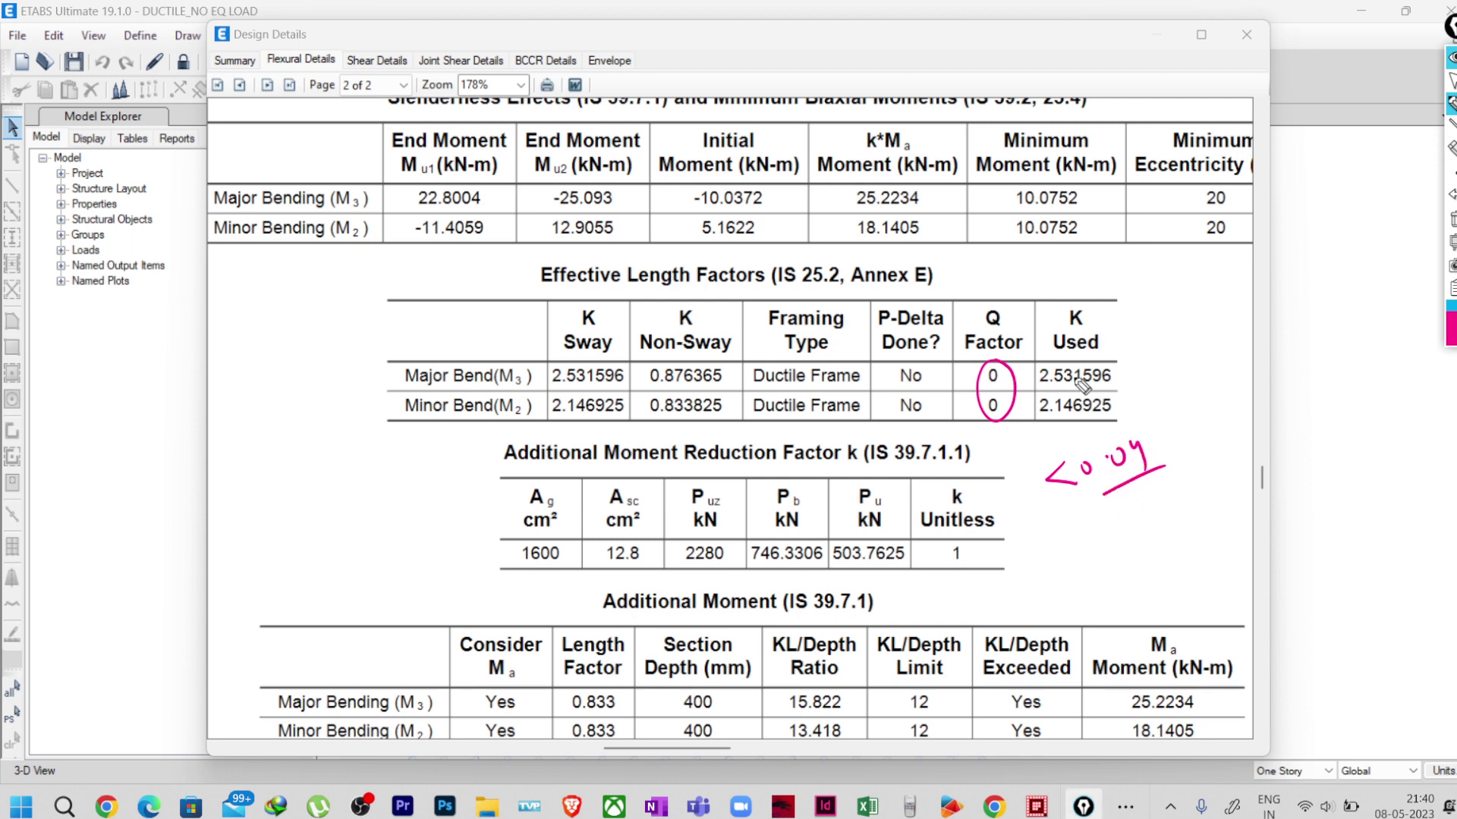
pyautogui.moveTo(1062, 294)
pyautogui.mouseDown()
pyautogui.moveTo(1033, 391)
pyautogui.moveTo(1147, 377)
pyautogui.moveTo(1062, 289)
pyautogui.mouseUp()
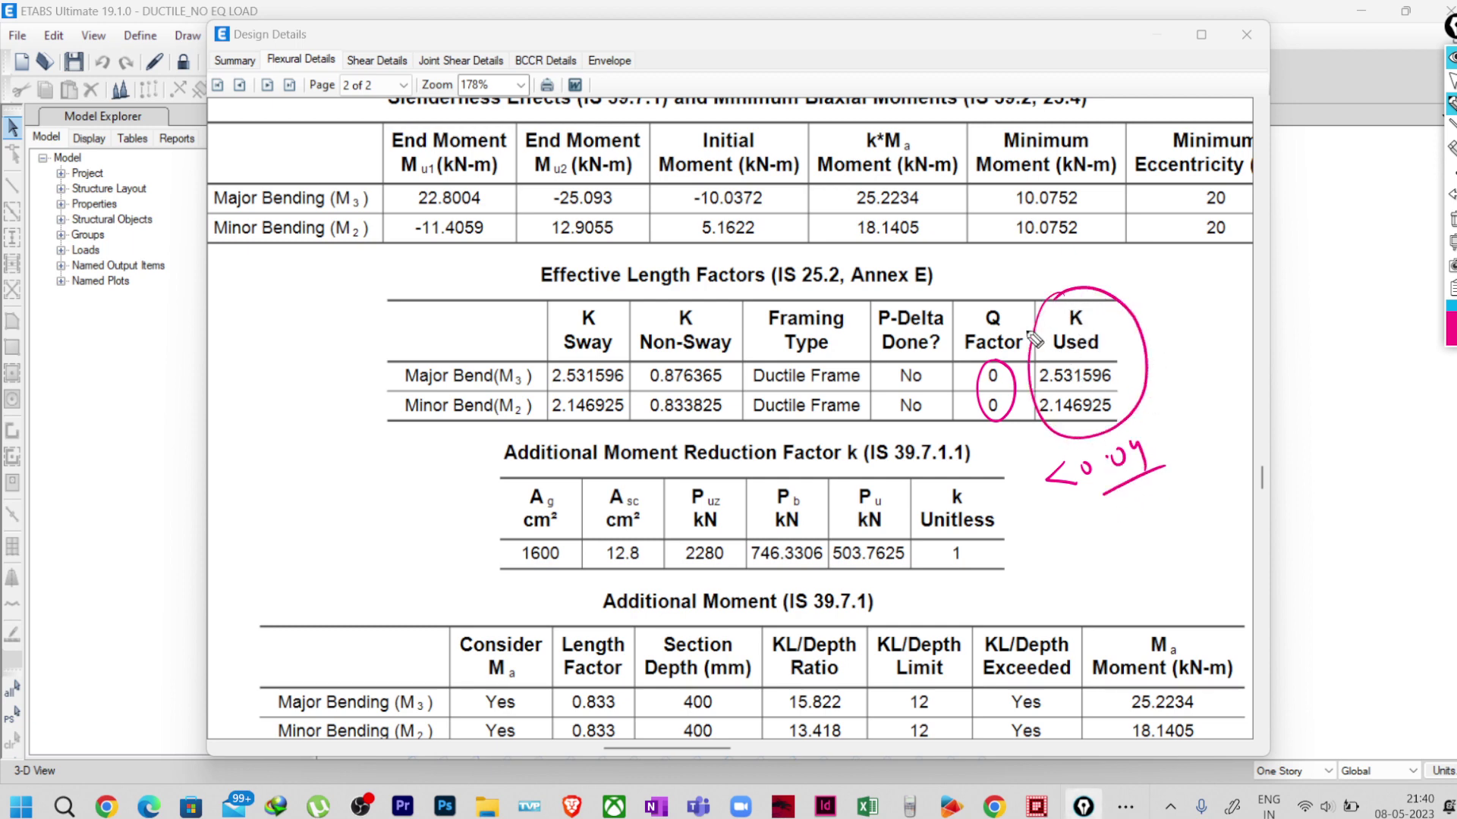
pyautogui.moveTo(1044, 389); pyautogui.dragTo(1098, 386)
pyautogui.press('e')
pyautogui.press('p')
pyautogui.moveTo(607, 357)
pyautogui.mouseDown()
pyautogui.moveTo(544, 387)
pyautogui.moveTo(556, 425)
pyautogui.moveTo(604, 429)
pyautogui.moveTo(631, 406)
pyautogui.moveTo(600, 347)
pyautogui.mouseUp()
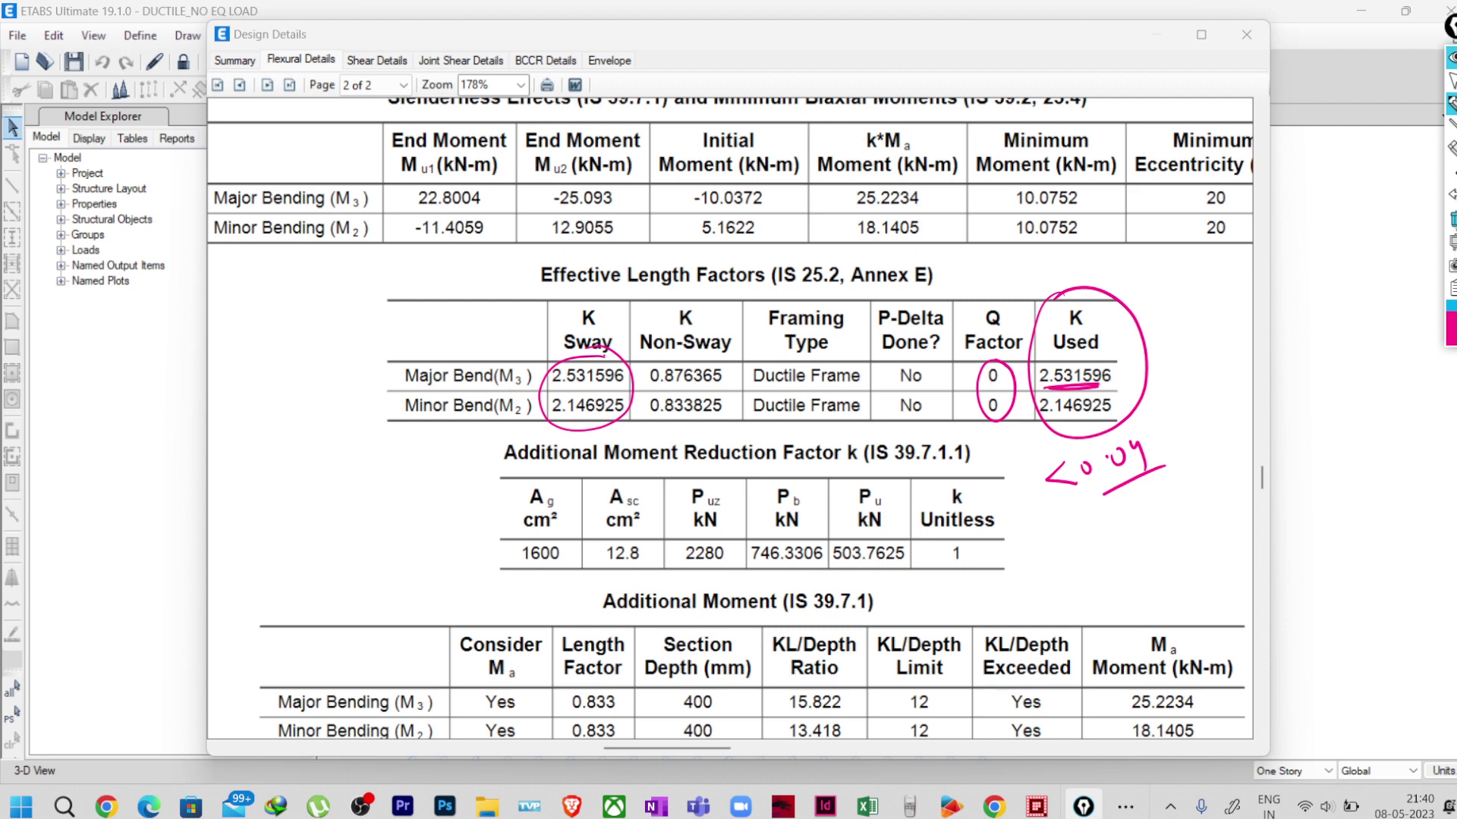
pyautogui.press('e')
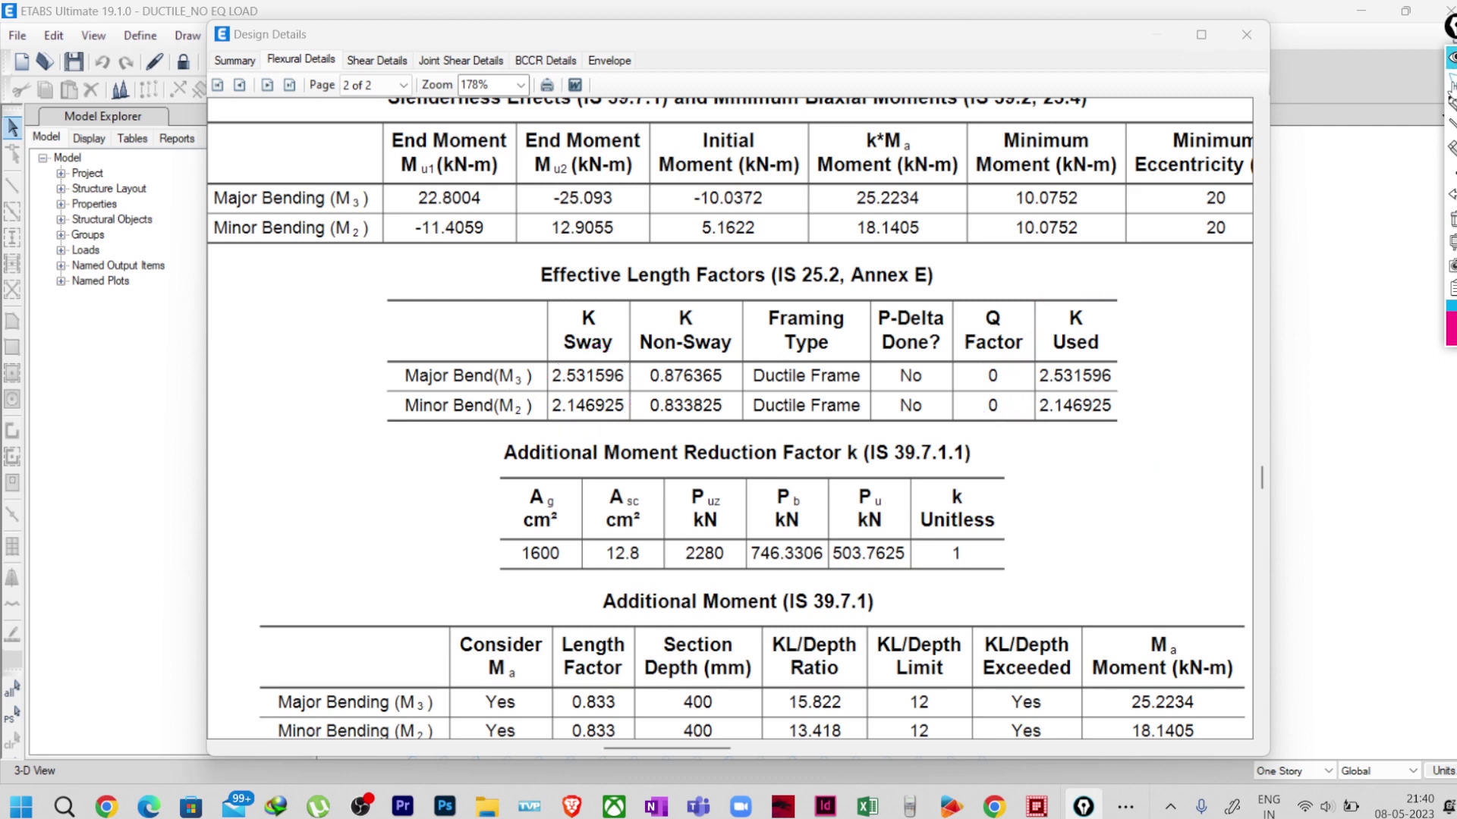
pyautogui.click(1246, 35)
# - Close the design information and check the load patterns: only Dead, SDL and live
pyautogui.click(1028, 152)
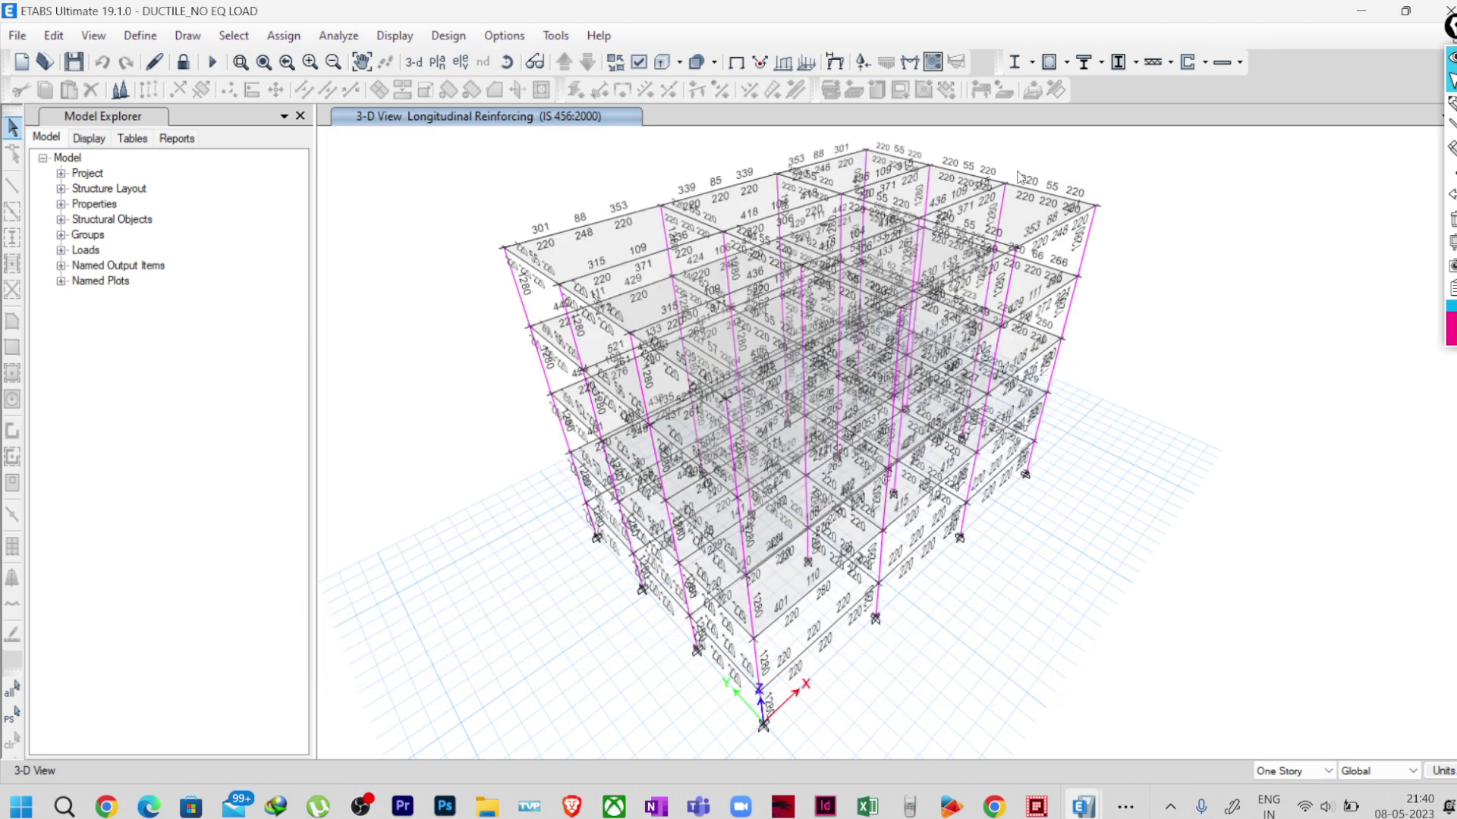
pyautogui.click(141, 35)
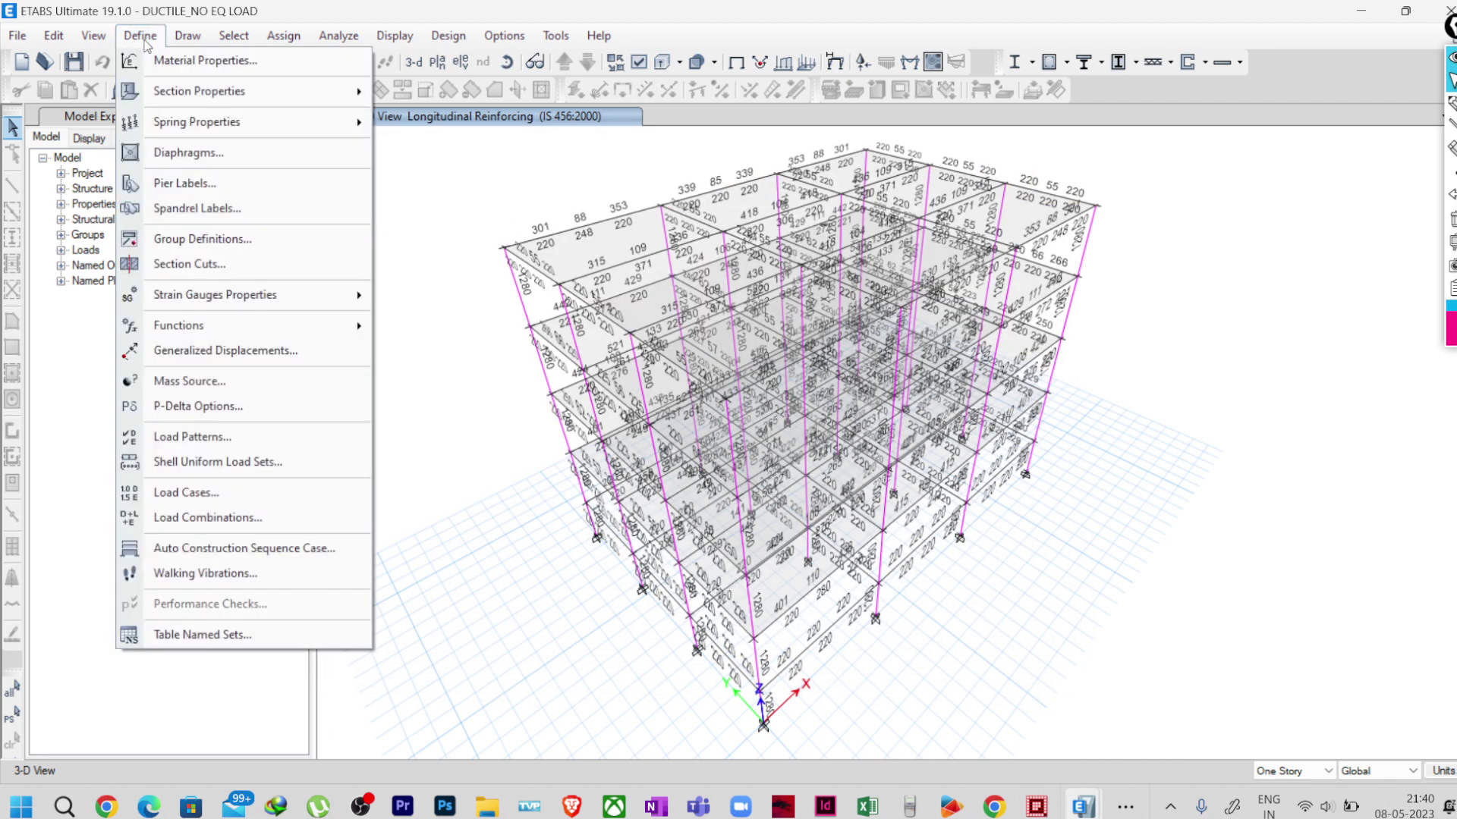
pyautogui.click(192, 438)
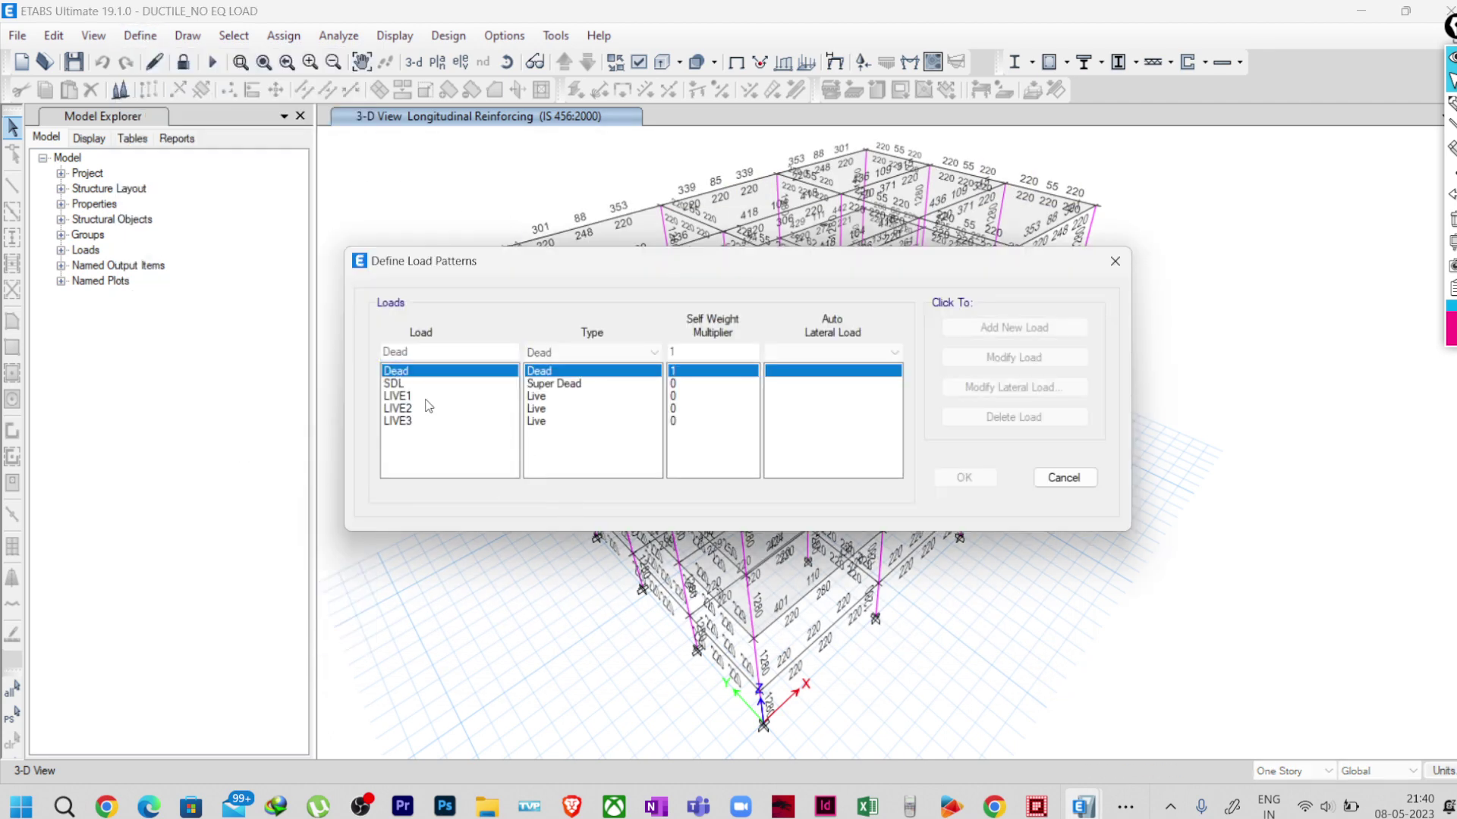
pyautogui.click(1059, 476)
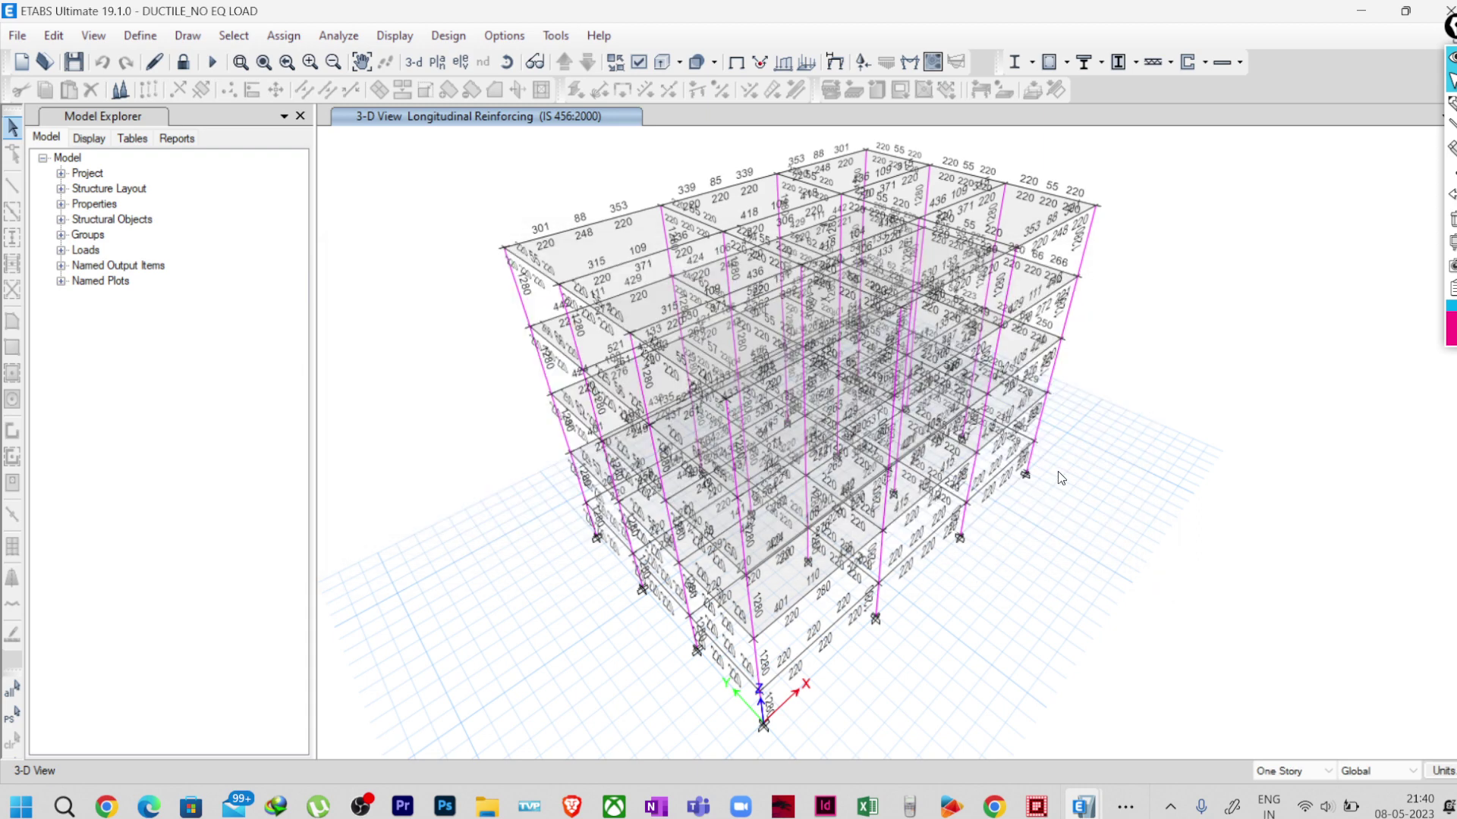
# - Check the load cases: Dead, Modal, SDL and LIVE1–LIVE3, with no earthquake loading
pyautogui.click(140, 35)
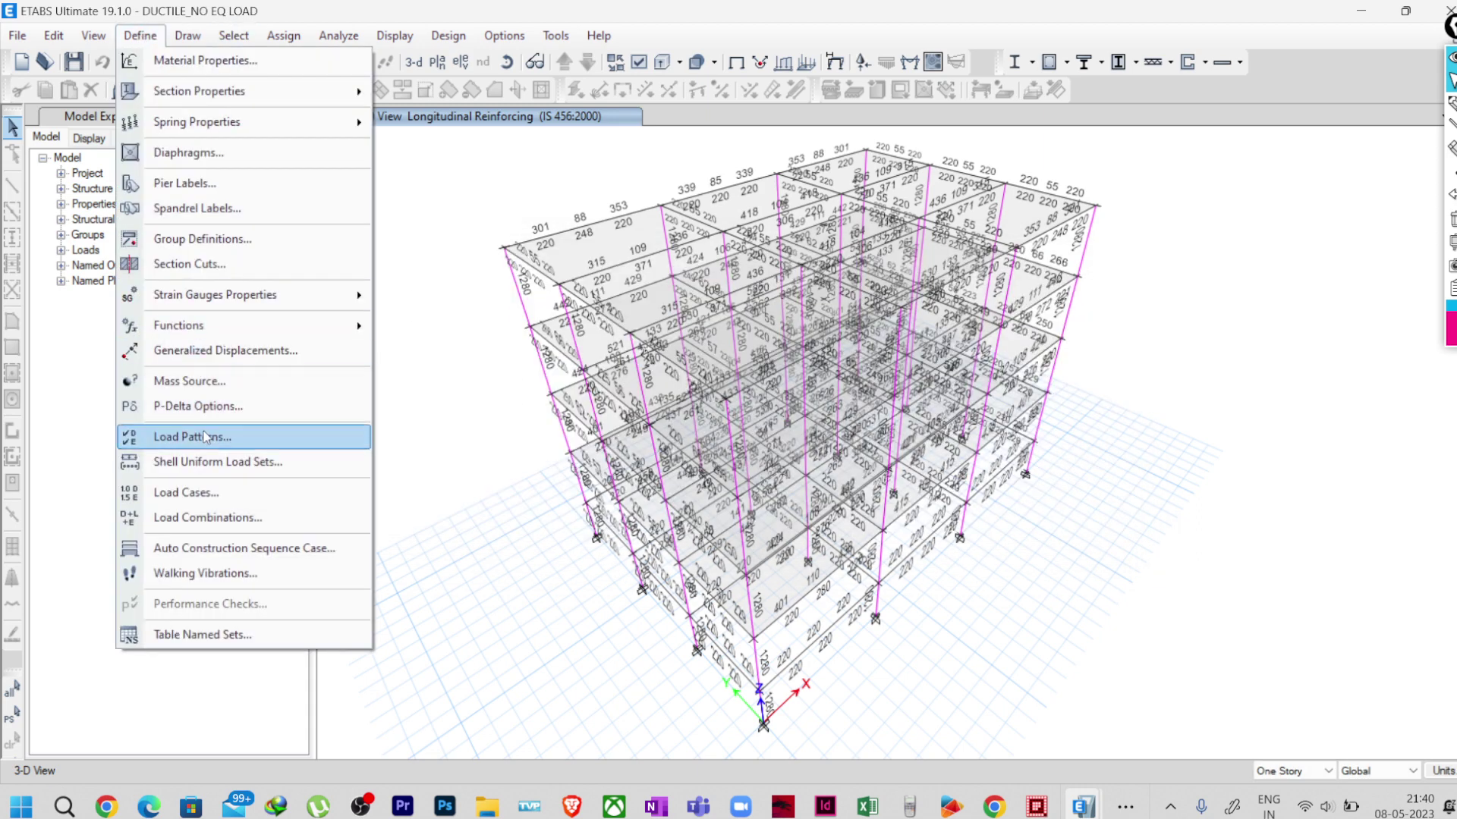
pyautogui.click(205, 493)
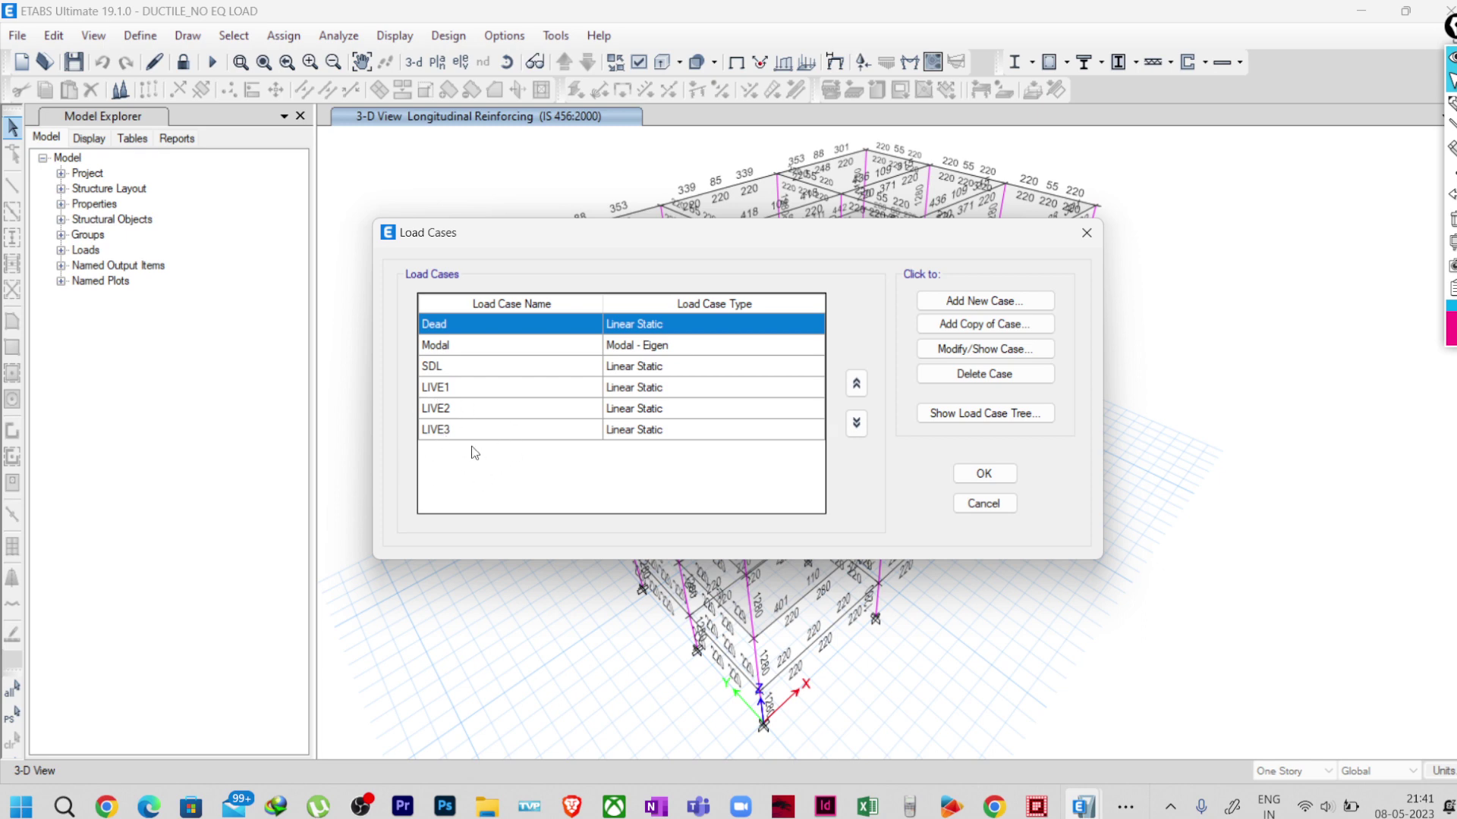
pyautogui.click(958, 507)
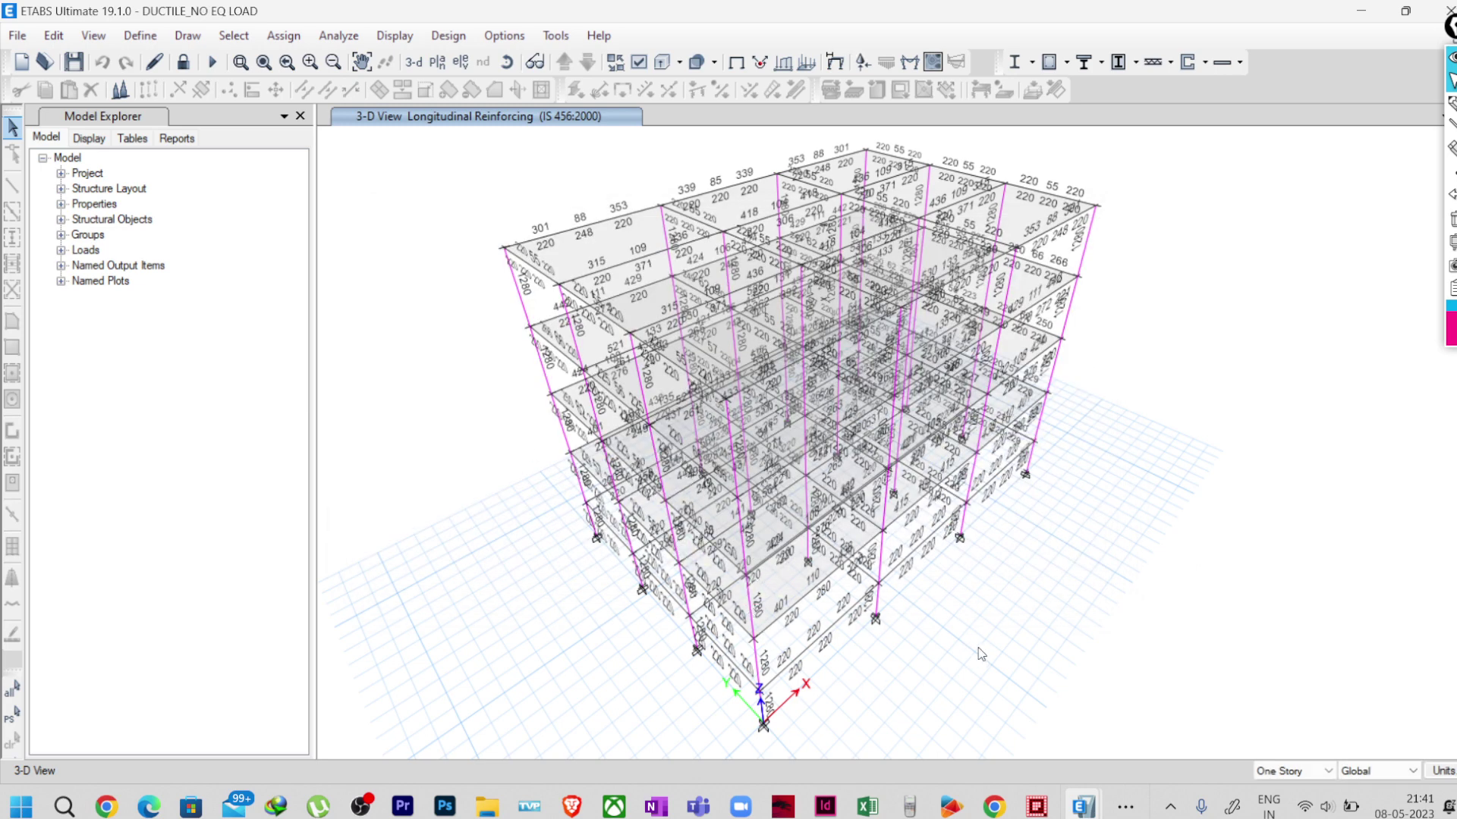
# - Pan the view and handwrite an underlined 'K - Sway' beside the model in Epic Pen
pyautogui.moveTo(999, 648); pyautogui.dragTo(893, 611, button='middle')
pyautogui.click(1450, 103)
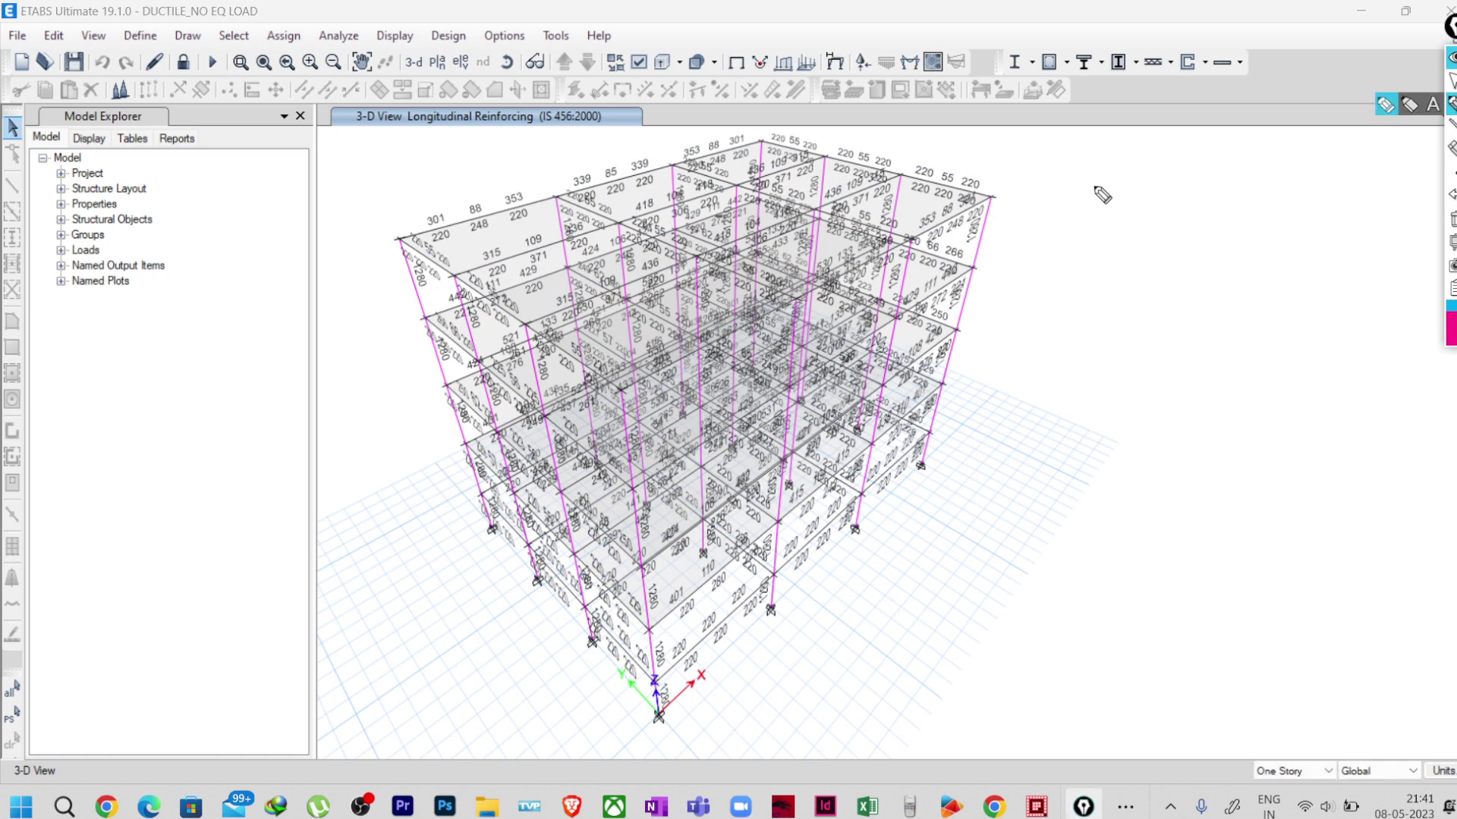
pyautogui.moveTo(1107, 217); pyautogui.dragTo(1109, 242)
pyautogui.moveTo(1129, 218)
pyautogui.mouseDown()
pyautogui.moveTo(1131, 241)
pyautogui.moveTo(1154, 219)
pyautogui.moveTo(1244, 214)
pyautogui.mouseUp()
pyautogui.moveTo(1258, 192); pyautogui.dragTo(1248, 228)
pyautogui.moveTo(1120, 261); pyautogui.dragTo(1266, 219)
# - Add arrows and the notes 'Ductile' and 'NO-EQ load' below K - Sway
pyautogui.moveTo(1188, 246)
pyautogui.mouseDown()
pyautogui.moveTo(1186, 287)
pyautogui.moveTo(1199, 277)
pyautogui.mouseUp()
pyautogui.moveTo(1160, 322)
pyautogui.mouseDown()
pyautogui.moveTo(1157, 350)
pyautogui.moveTo(1236, 303)
pyautogui.moveTo(1244, 320)
pyautogui.mouseUp()
pyautogui.moveTo(1235, 297)
pyautogui.mouseDown()
pyautogui.moveTo(1258, 292)
pyautogui.moveTo(1261, 319)
pyautogui.mouseUp()
pyautogui.moveTo(1273, 279)
pyautogui.mouseDown()
pyautogui.moveTo(1277, 313)
pyautogui.moveTo(1298, 297)
pyautogui.mouseUp()
pyautogui.moveTo(1224, 338)
pyautogui.mouseDown()
pyautogui.moveTo(1223, 375)
pyautogui.moveTo(1237, 358)
pyautogui.mouseUp()
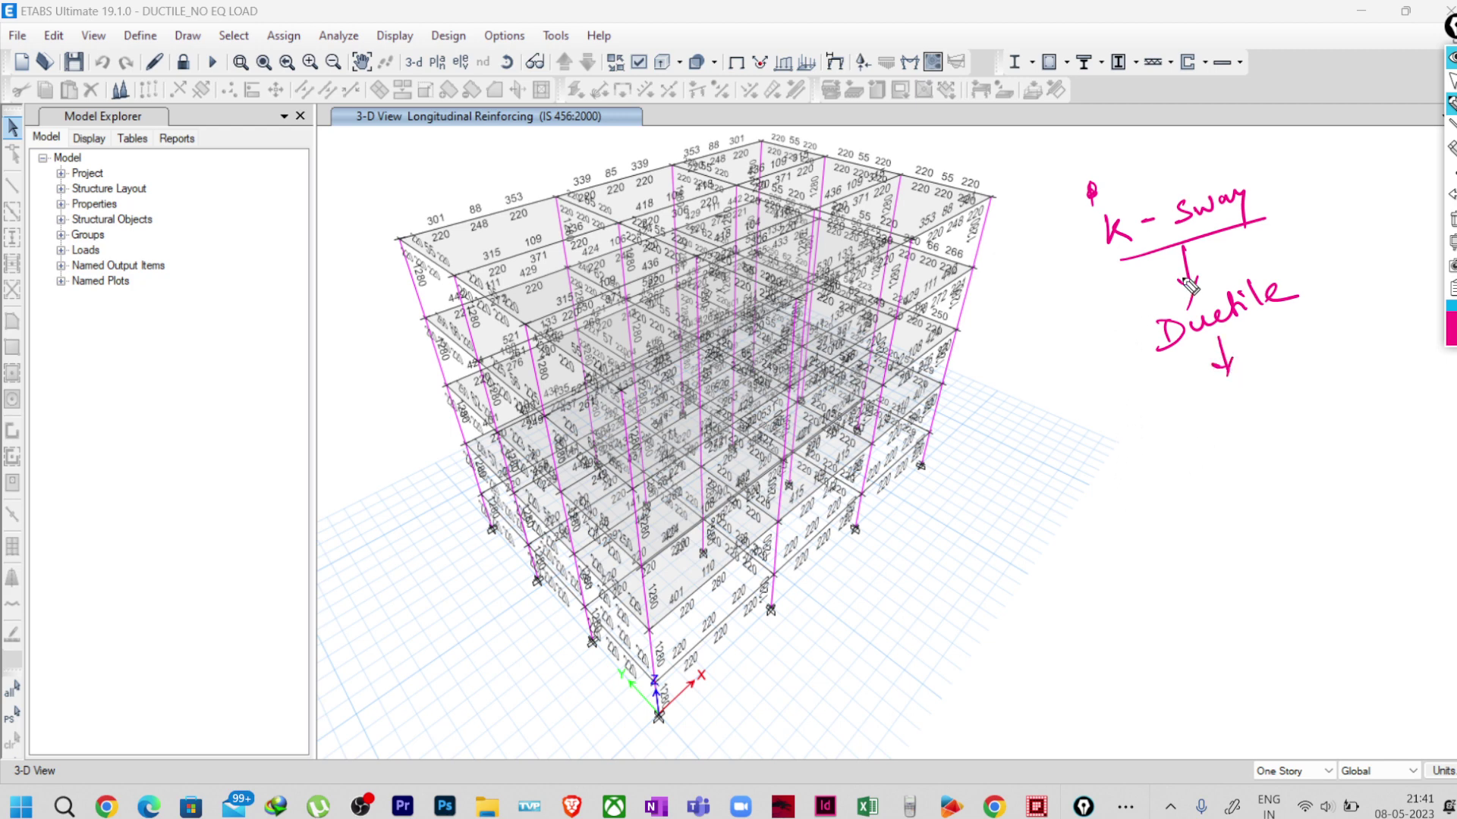
pyautogui.moveTo(1185, 405)
pyautogui.mouseDown()
pyautogui.moveTo(1190, 425)
pyautogui.moveTo(1214, 395)
pyautogui.mouseUp()
pyautogui.moveTo(1231, 392)
pyautogui.mouseDown()
pyautogui.moveTo(1272, 396)
pyautogui.moveTo(1271, 379)
pyautogui.mouseUp()
pyautogui.moveTo(1294, 367)
pyautogui.mouseDown()
pyautogui.moveTo(1335, 367)
pyautogui.moveTo(1375, 350)
pyautogui.mouseUp()
# - Write 'Default' above K - Sway and a Q mark beside the model
pyautogui.moveTo(1112, 164); pyautogui.dragTo(1112, 191)
pyautogui.moveTo(1112, 164)
pyautogui.mouseDown()
pyautogui.moveTo(1150, 141)
pyautogui.moveTo(1153, 190)
pyautogui.mouseUp()
pyautogui.moveTo(1159, 176)
pyautogui.mouseDown()
pyautogui.moveTo(1219, 163)
pyautogui.moveTo(1246, 122)
pyautogui.moveTo(1116, 147)
pyautogui.moveTo(1096, 247)
pyautogui.moveTo(1065, 282)
pyautogui.mouseUp()
pyautogui.moveTo(1033, 485)
pyautogui.mouseDown()
pyautogui.moveTo(1039, 524)
pyautogui.moveTo(1073, 512)
pyautogui.mouseUp()
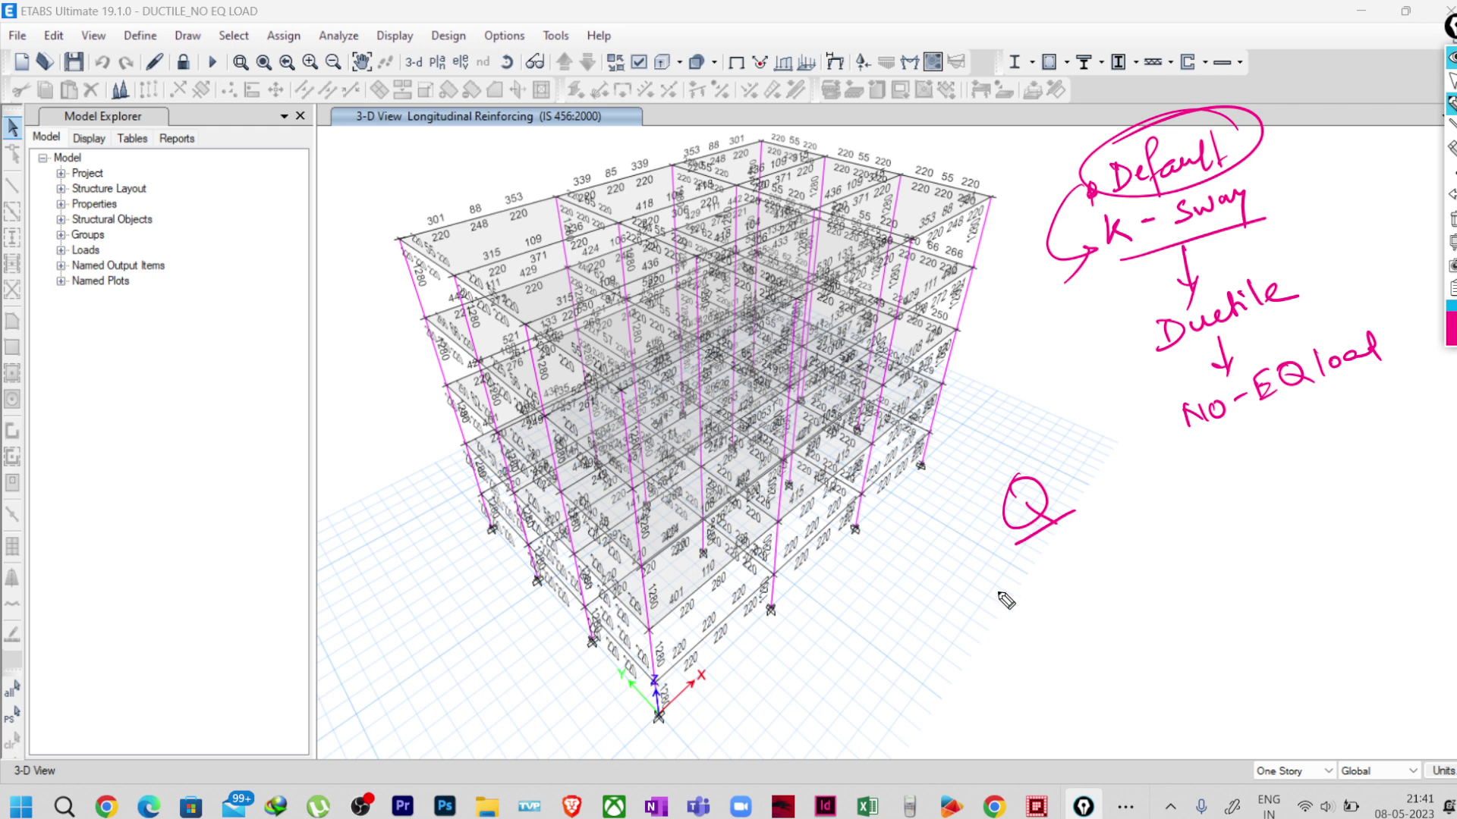
# - Box K - Sway, double-underline NO-EQ load, tick all three notes, then clear the ink
pyautogui.moveTo(1085, 218)
pyautogui.mouseDown()
pyautogui.moveTo(1235, 174)
pyautogui.moveTo(1266, 209)
pyautogui.mouseUp()
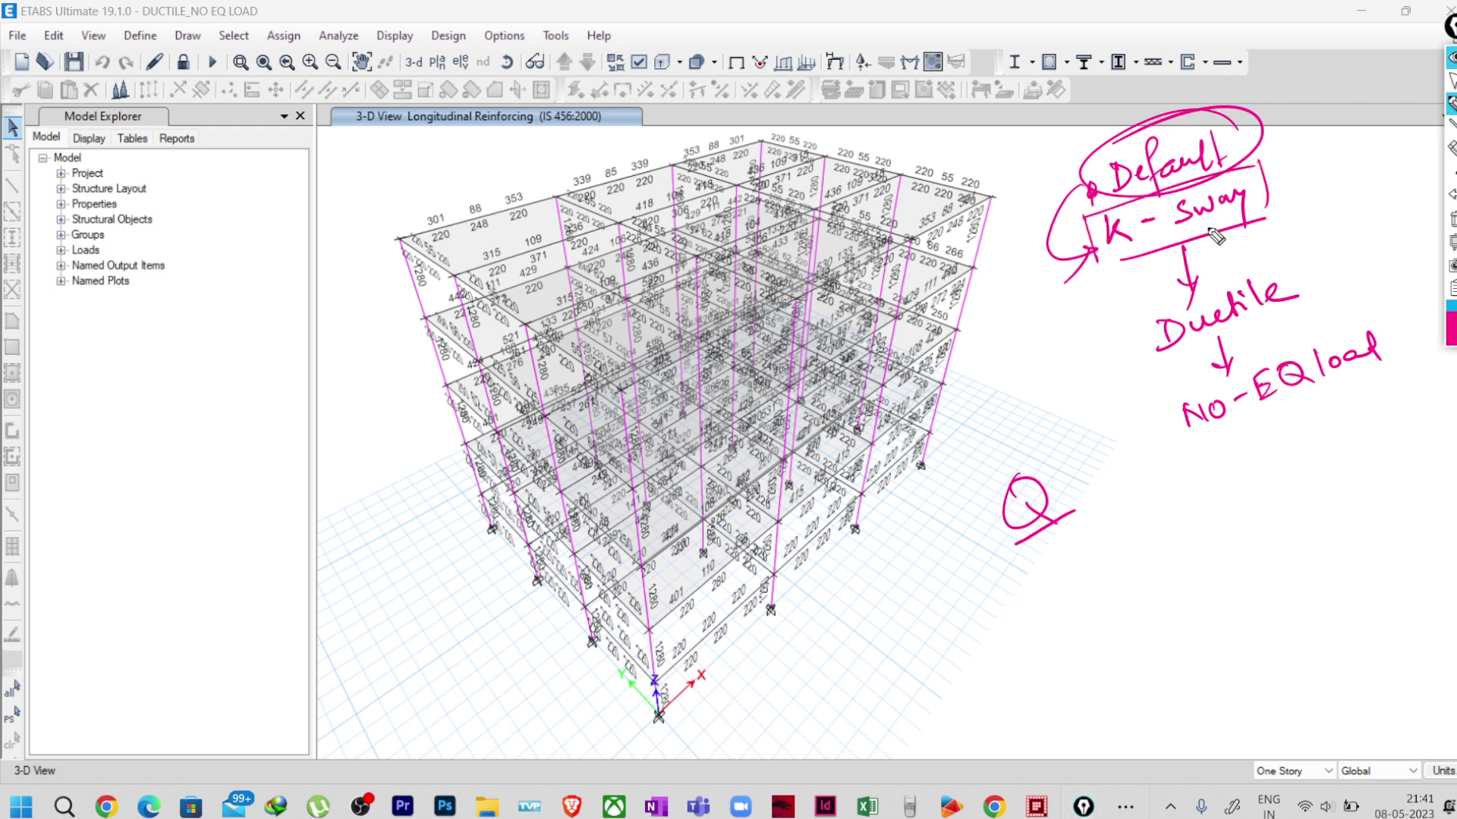
pyautogui.moveTo(1092, 279); pyautogui.dragTo(1280, 214)
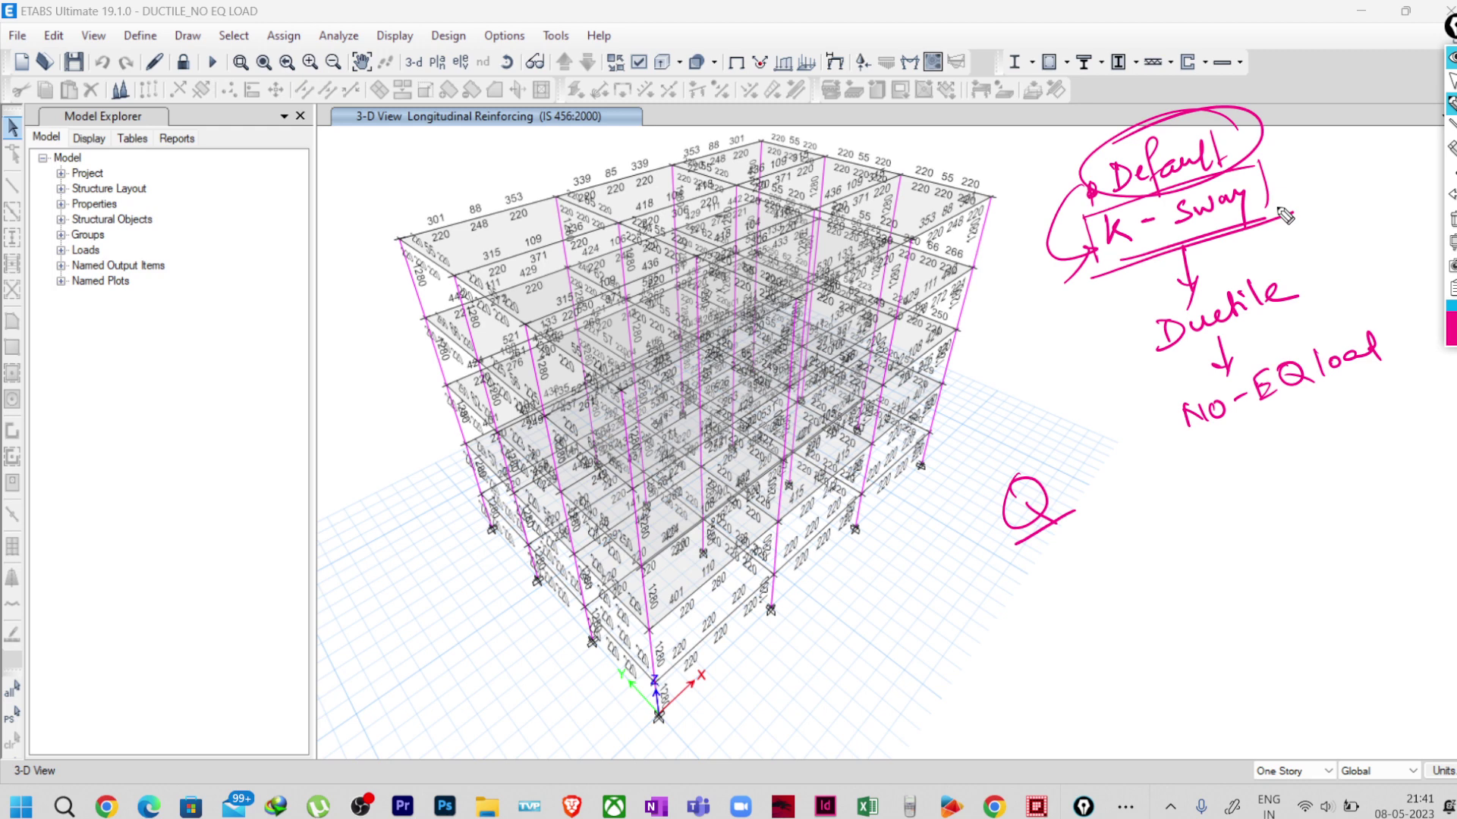
pyautogui.moveTo(1189, 437); pyautogui.dragTo(1359, 386)
pyautogui.moveTo(1177, 453); pyautogui.dragTo(1401, 388)
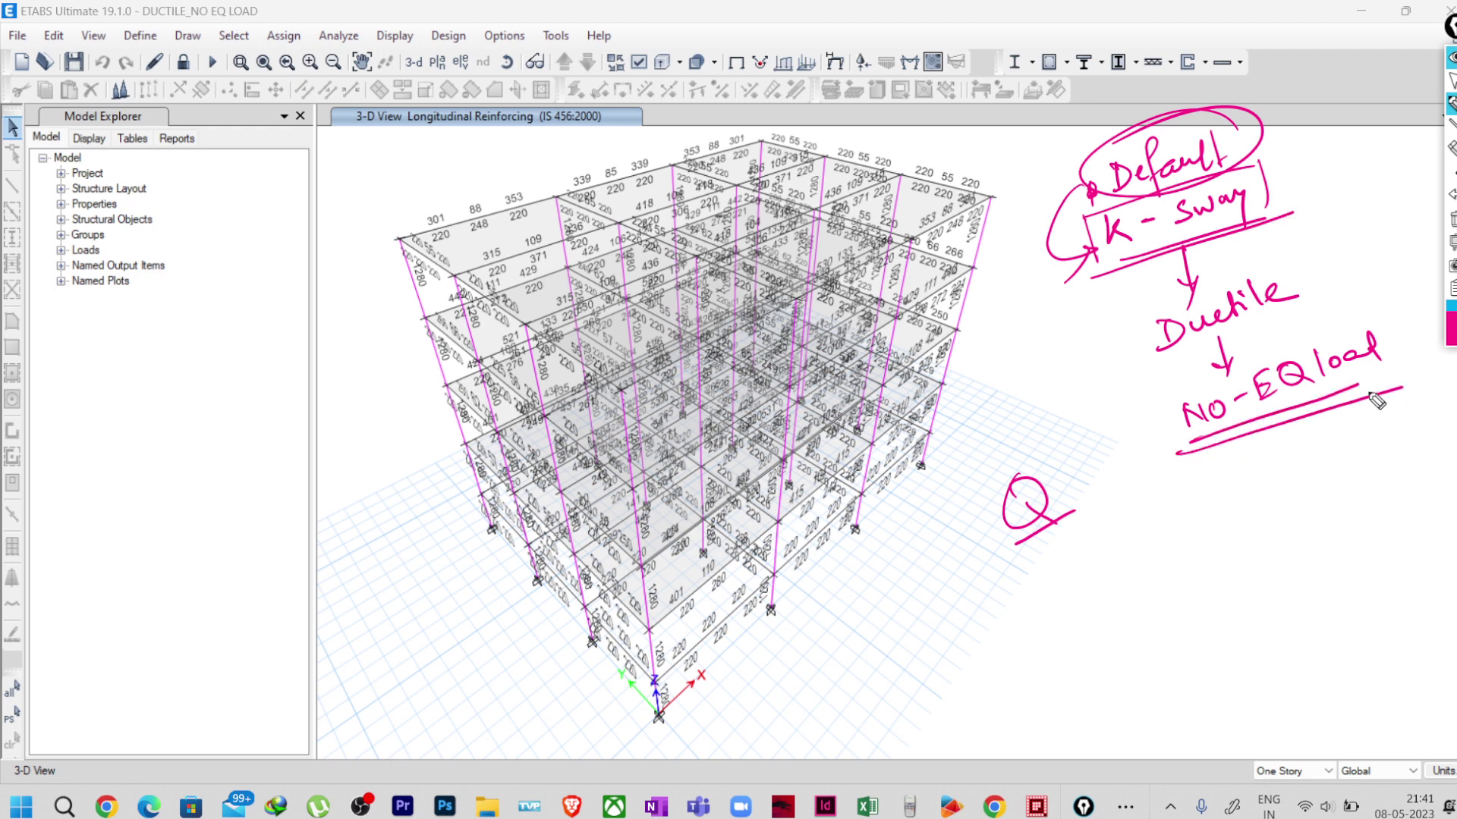
pyautogui.moveTo(1289, 285); pyautogui.dragTo(1320, 261)
pyautogui.moveTo(1380, 345); pyautogui.dragTo(1401, 330)
pyautogui.moveTo(1282, 179)
pyautogui.mouseDown()
pyautogui.moveTo(1281, 200)
pyautogui.moveTo(1298, 197)
pyautogui.moveTo(1314, 164)
pyautogui.mouseUp()
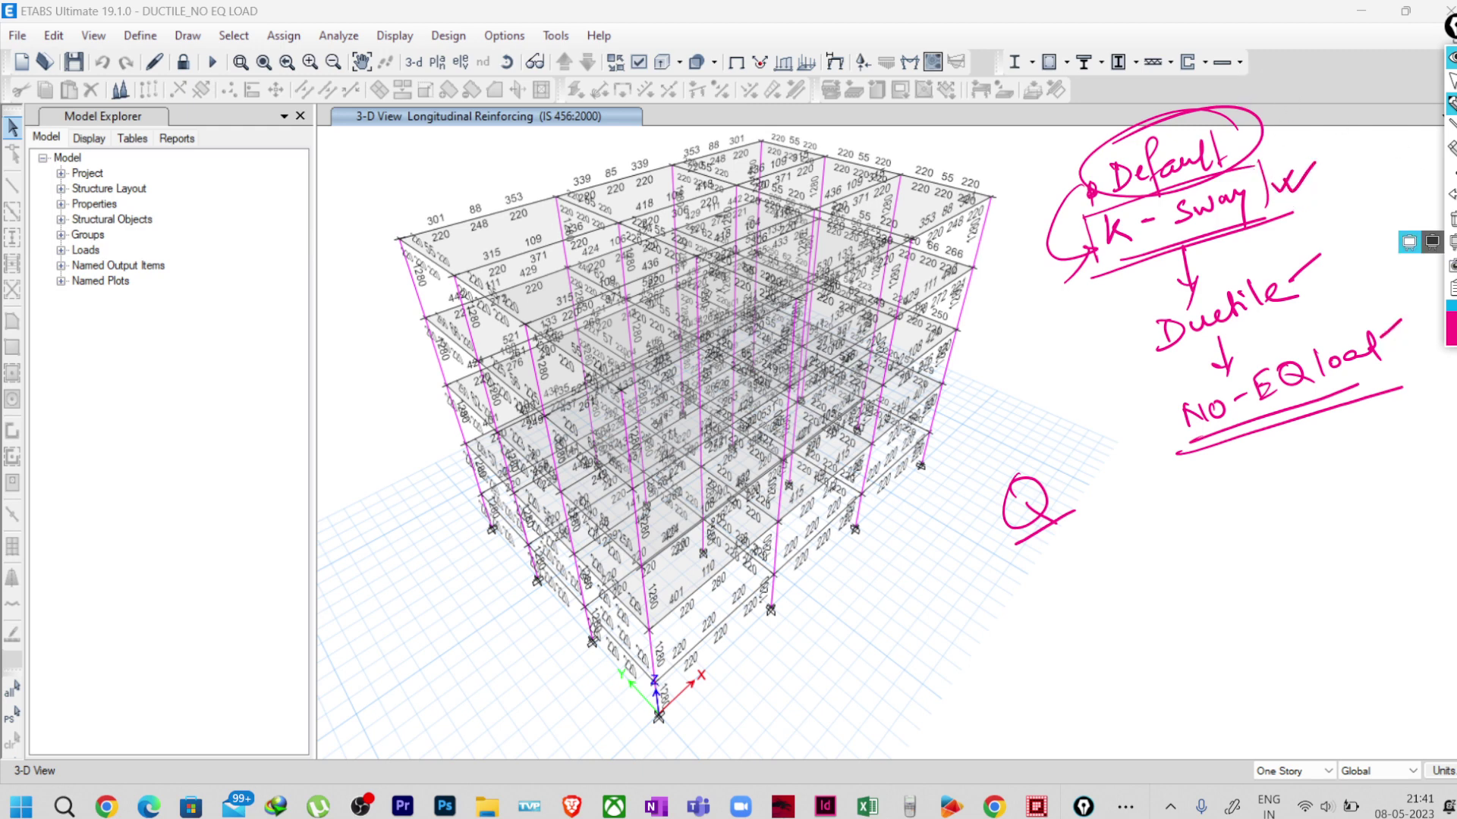
pyautogui.hotkey('ctrl', 'shift', 'c')
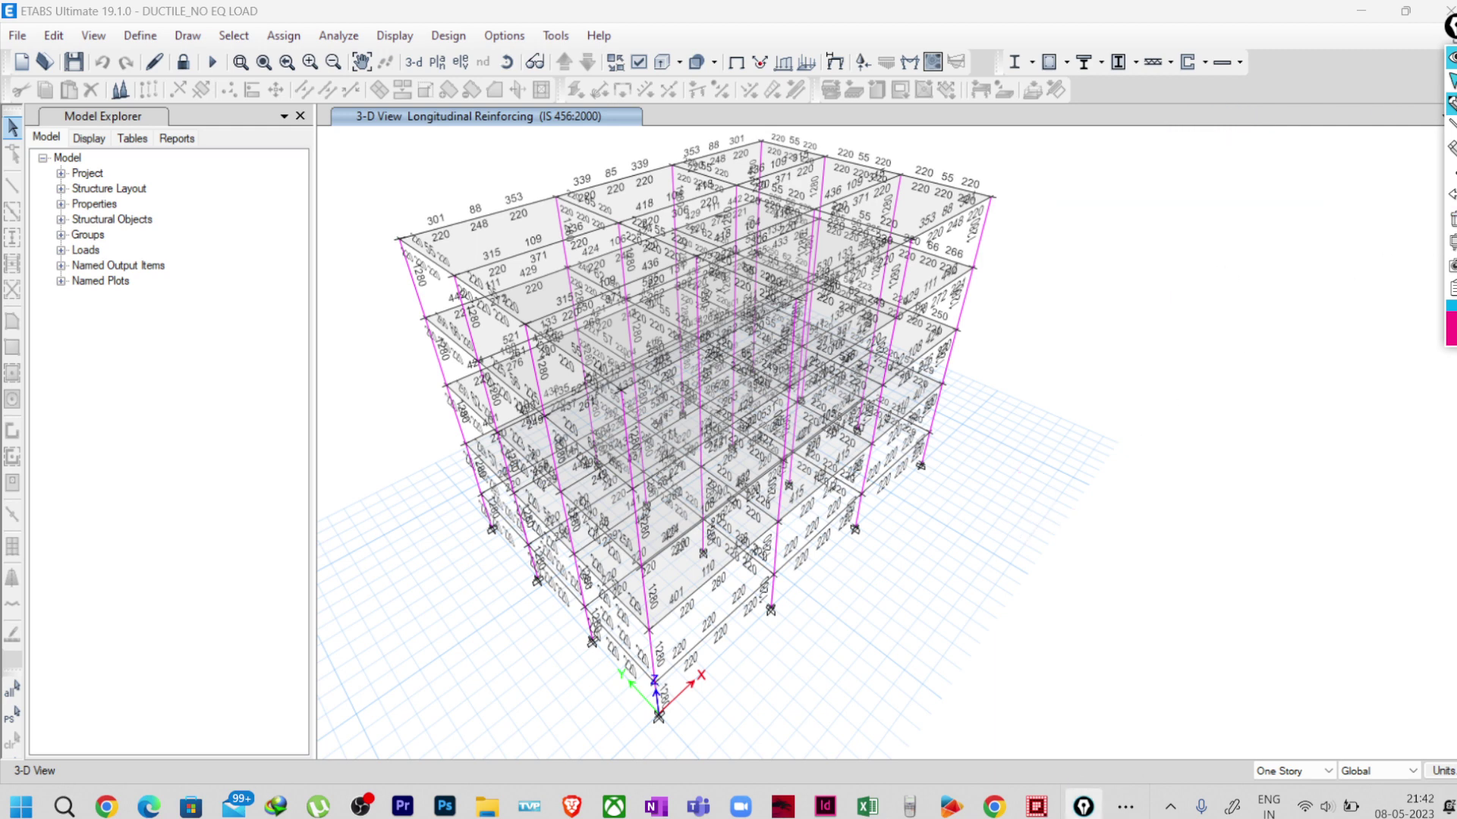
# - Bring the DUCTILE_EQ LOAD model window forward from the taskbar
pyautogui.moveTo(1082, 806)
pyautogui.moveTo(990, 796)
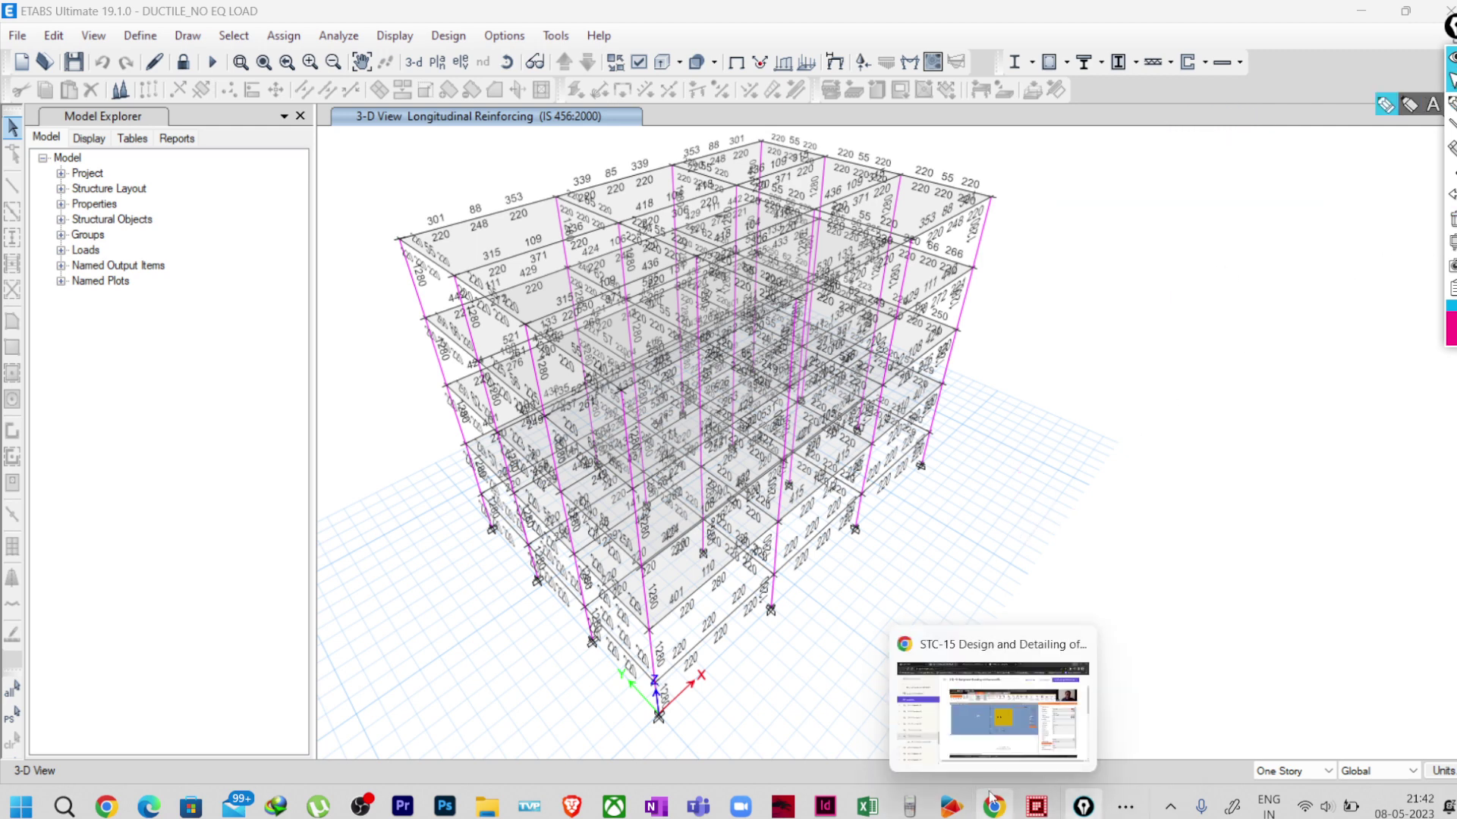
pyautogui.click(1126, 807)
pyautogui.moveTo(1095, 753)
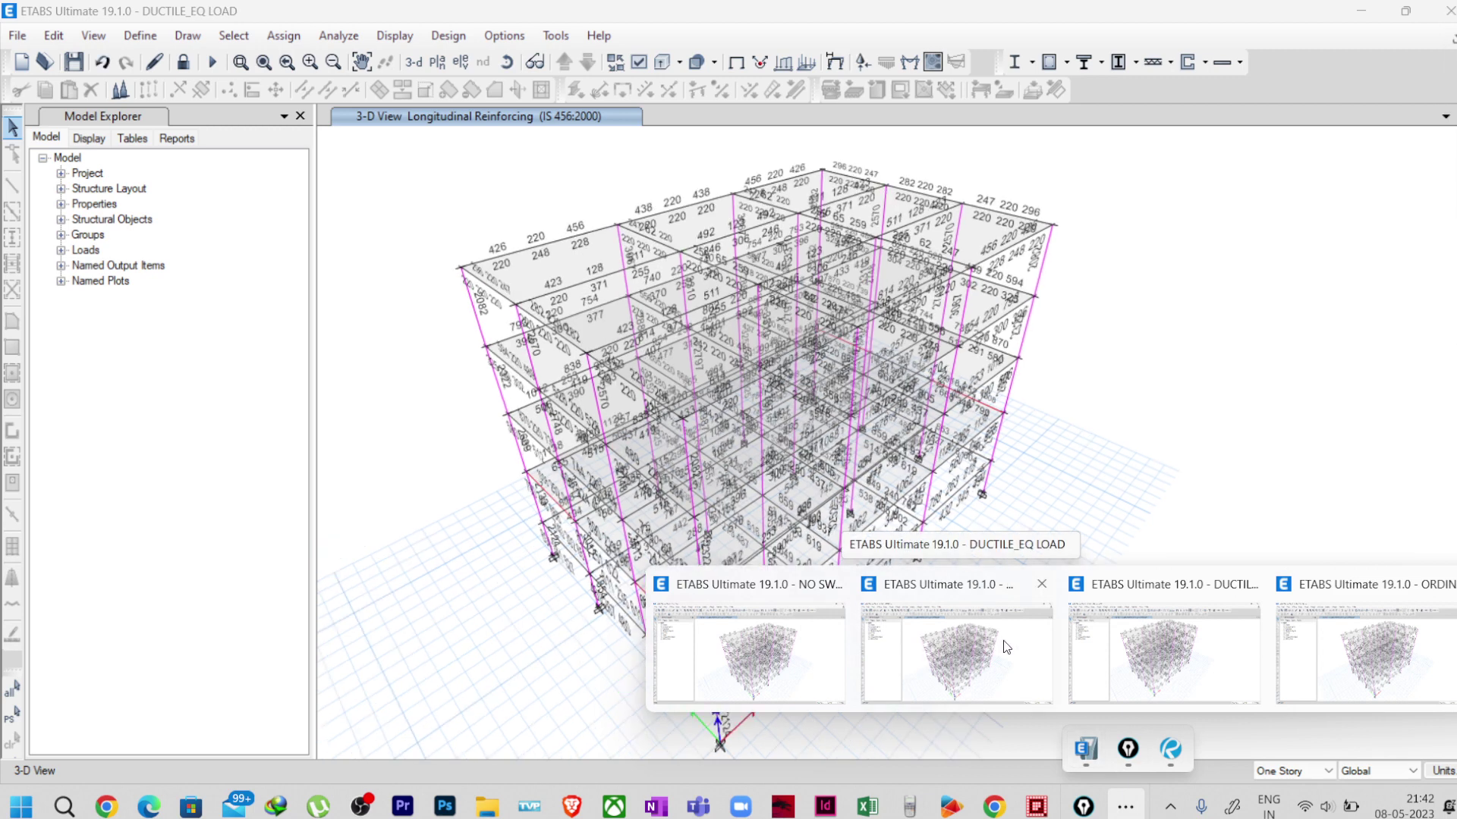
pyautogui.click(1005, 646)
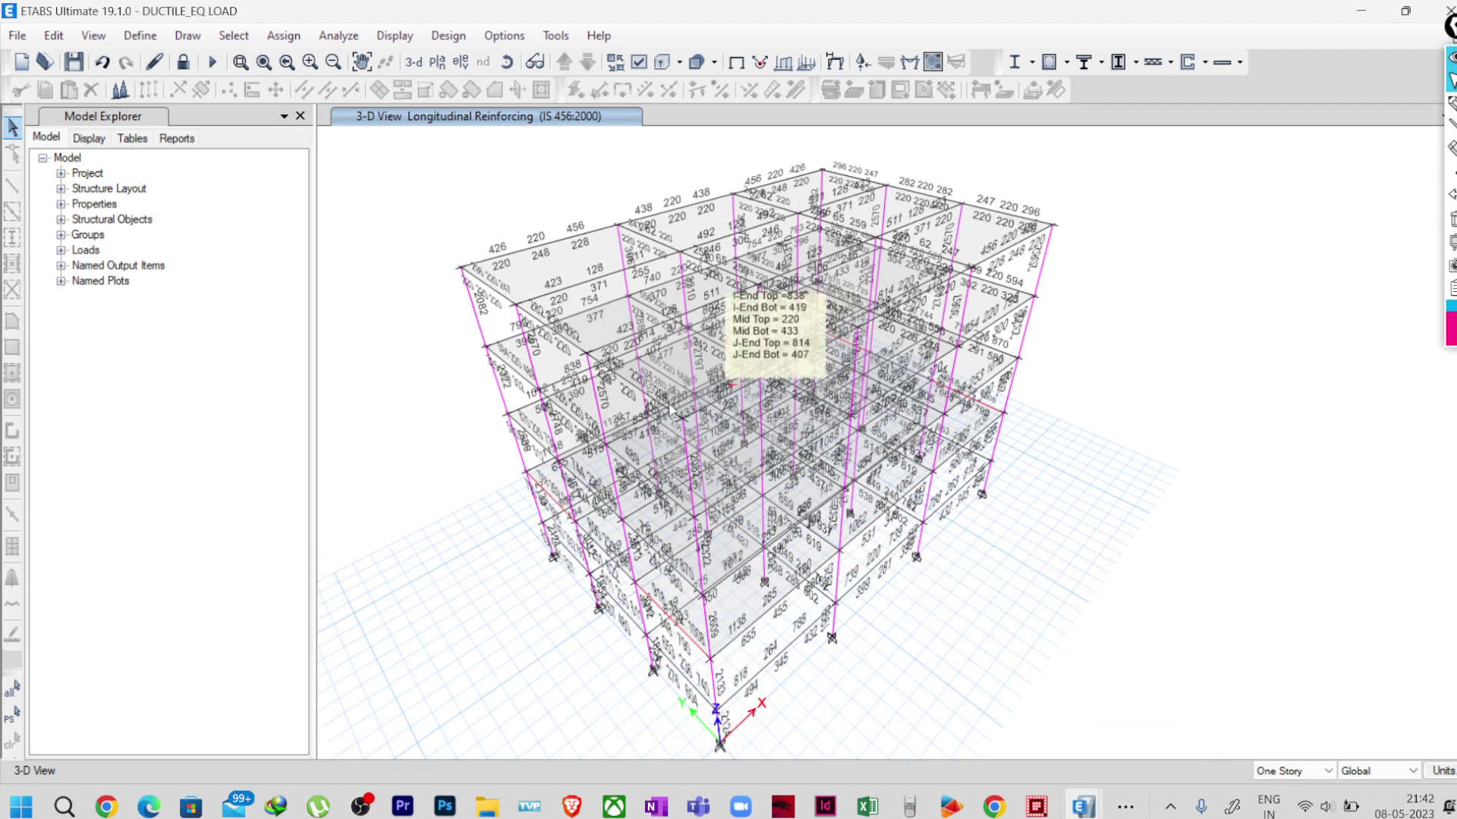
# - Inspect the load patterns, including EQ+Y, and close without changes
pyautogui.click(141, 35)
pyautogui.click(212, 439)
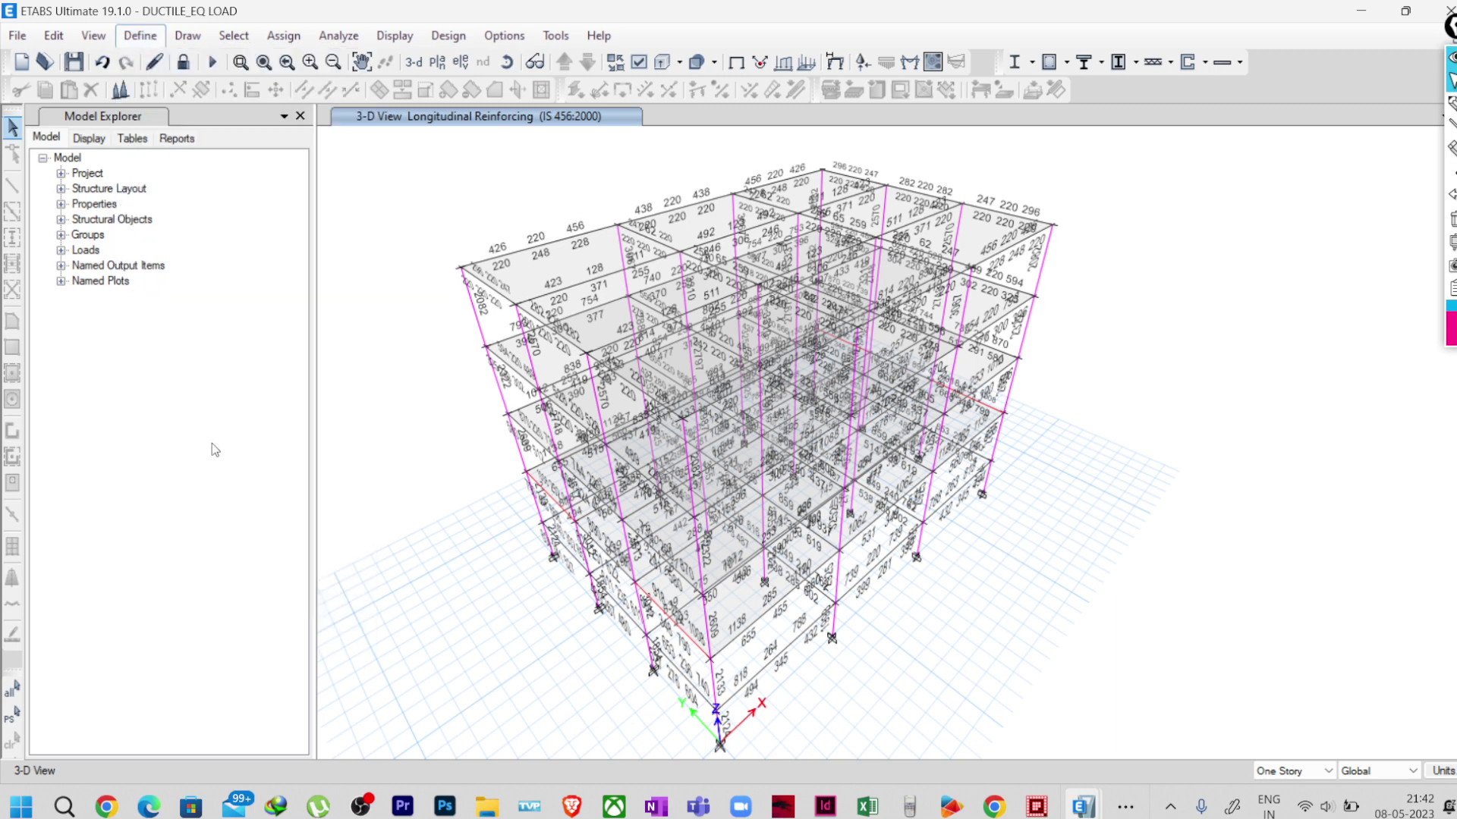
pyautogui.click(413, 445)
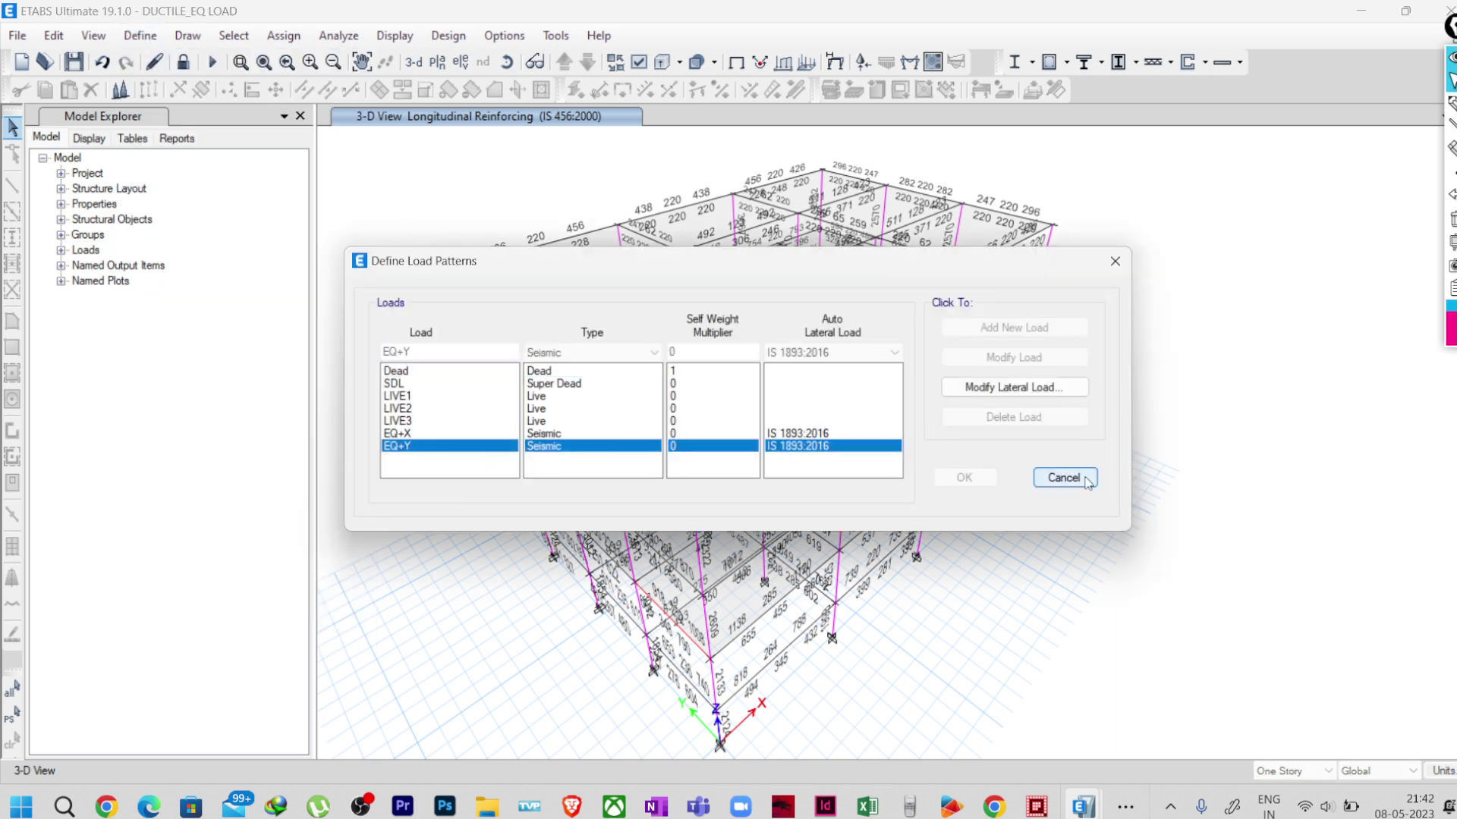
pyautogui.click(1064, 477)
# - Review the RSX, RSY and RS-Z response spectrum cases, then bring up column C13's design information
pyautogui.click(141, 34)
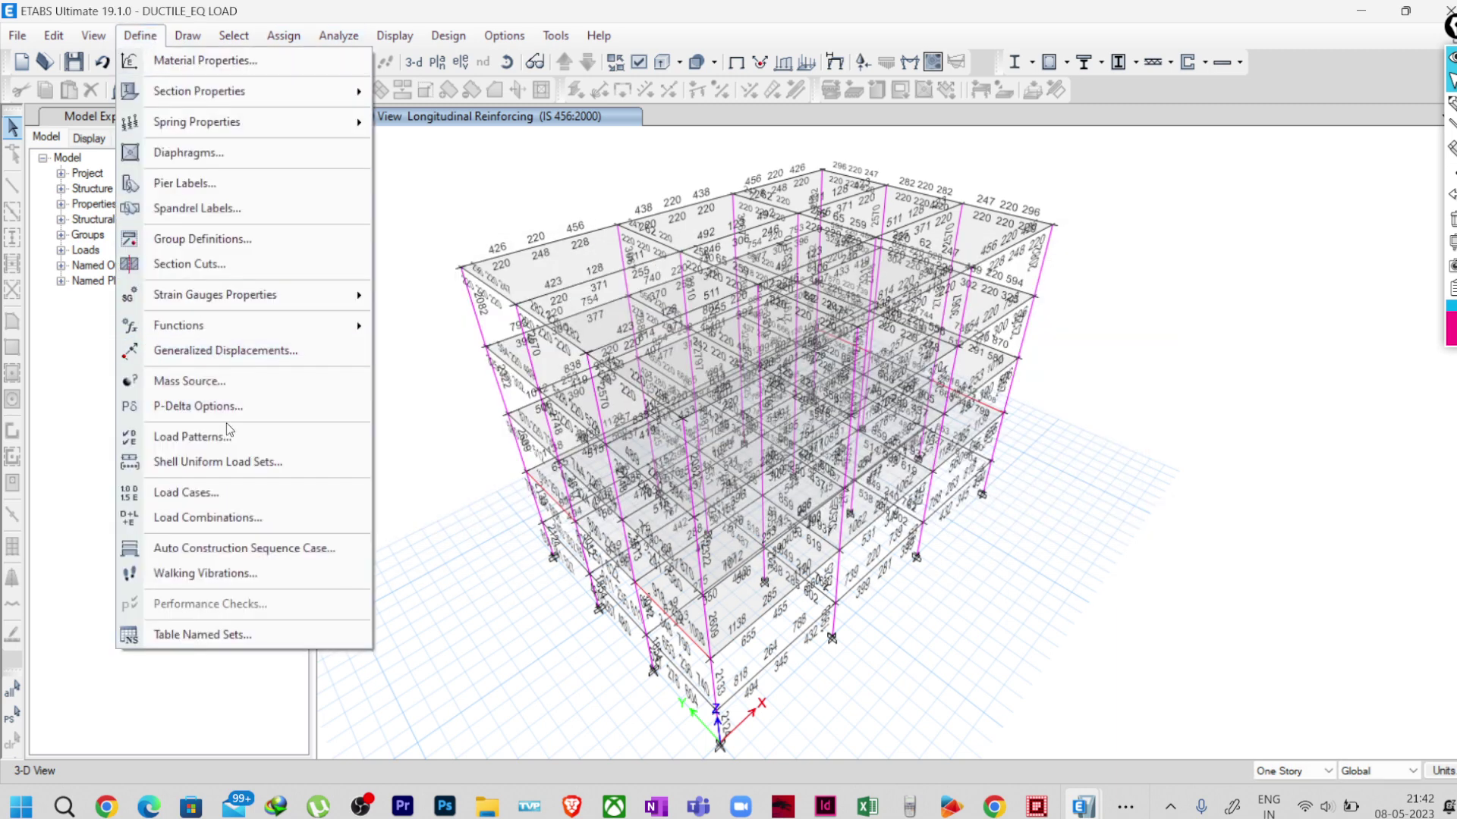
pyautogui.click(245, 493)
pyautogui.scroll(-2, 482, 435)
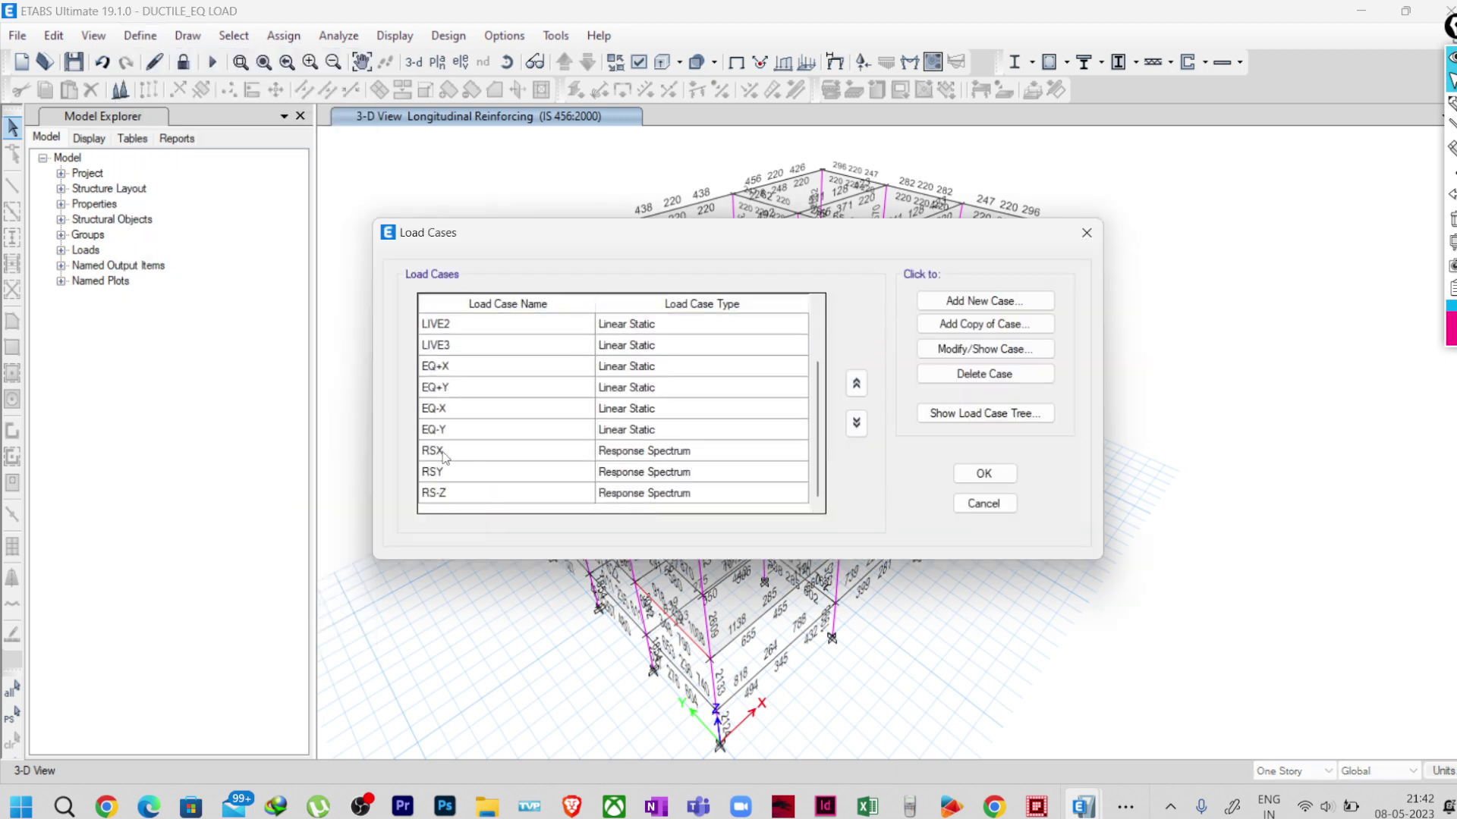
pyautogui.moveTo(440, 450); pyautogui.dragTo(855, 499)
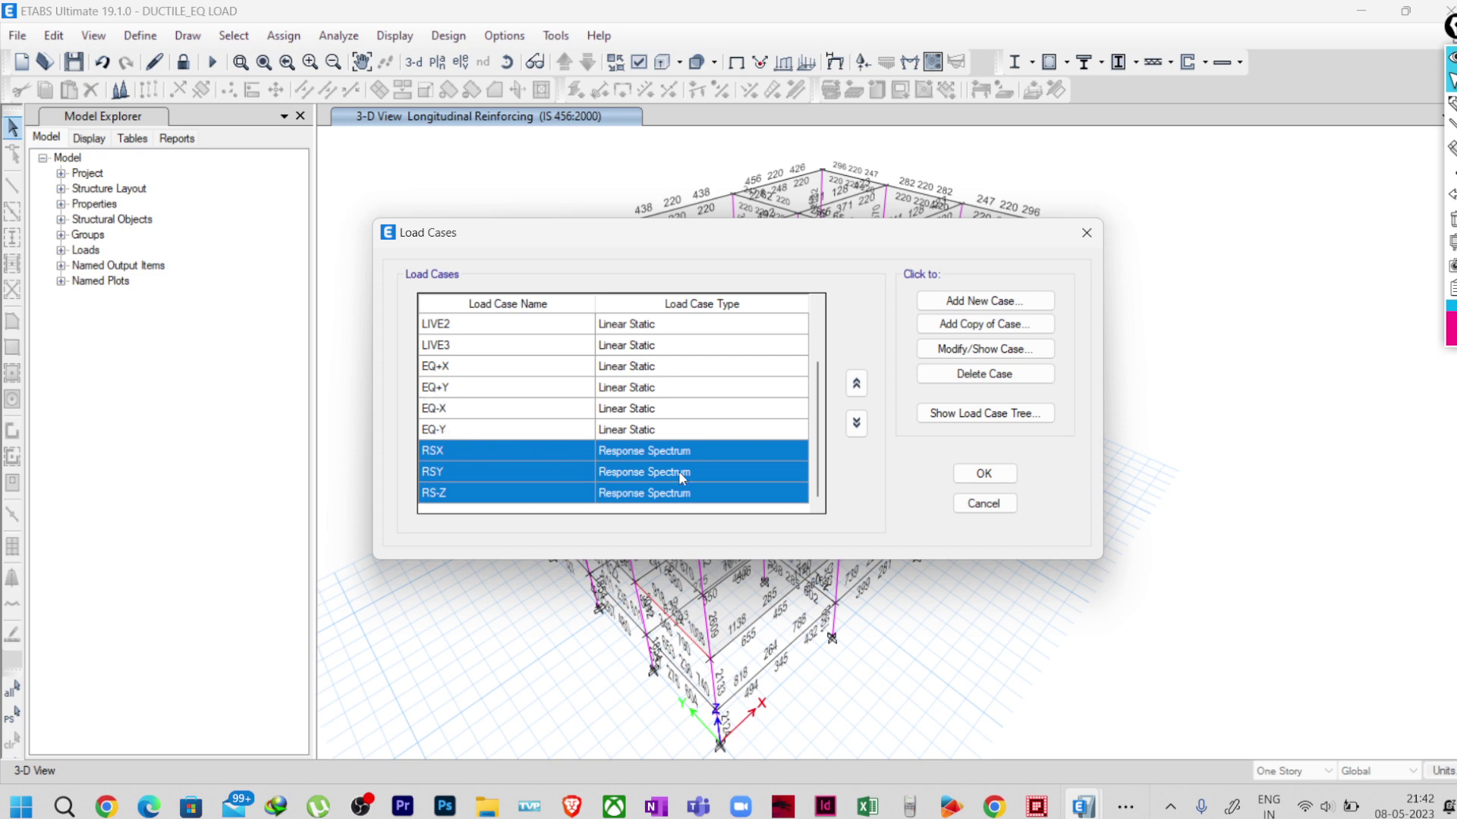
pyautogui.click(986, 504)
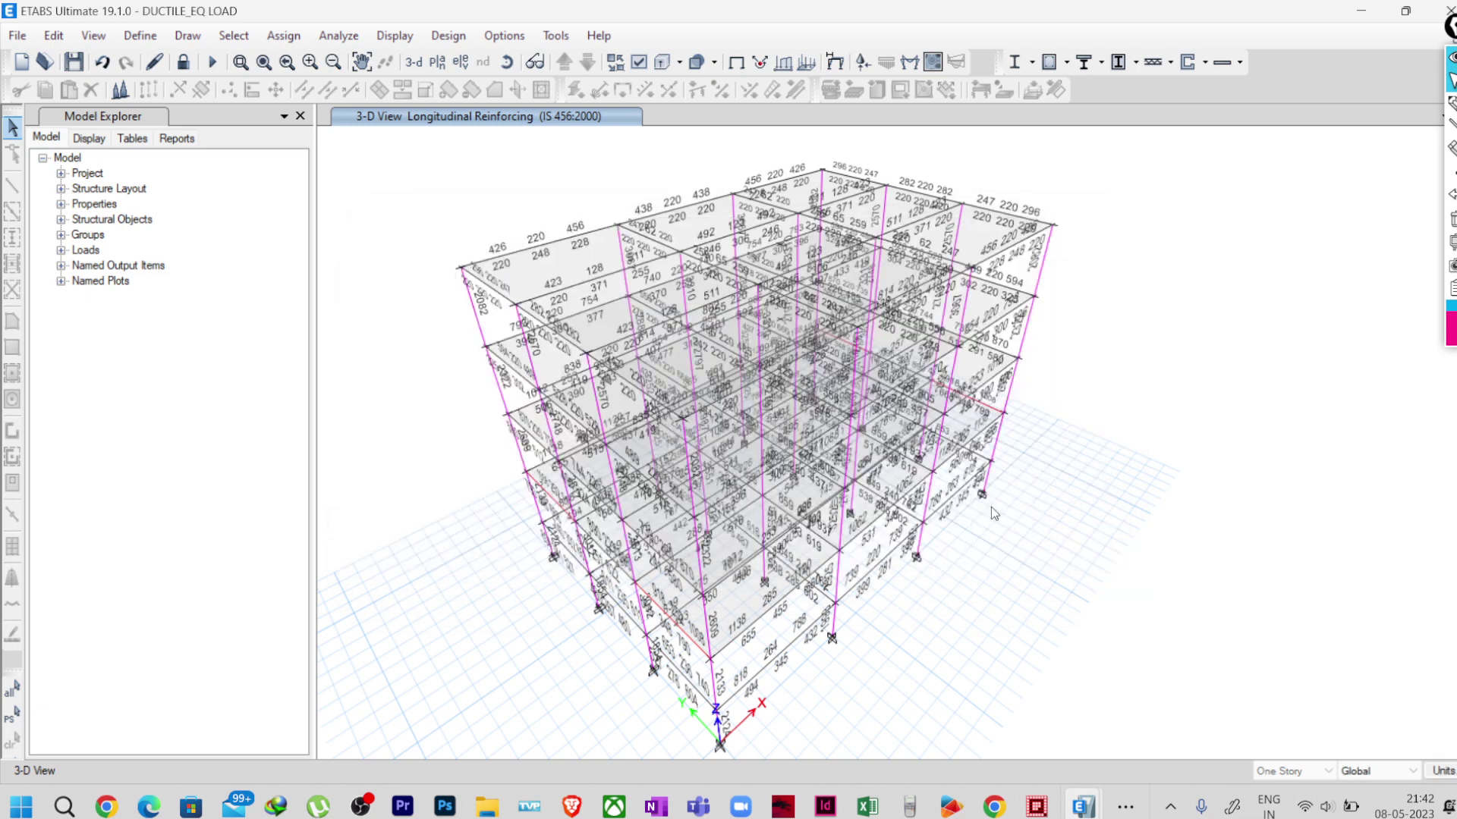
pyautogui.rightClick(1000, 442)
# - Review C13's flexural details: Ductile Frame Q factor 0.024451, K used 0.876365, then close both windows
pyautogui.click(788, 558)
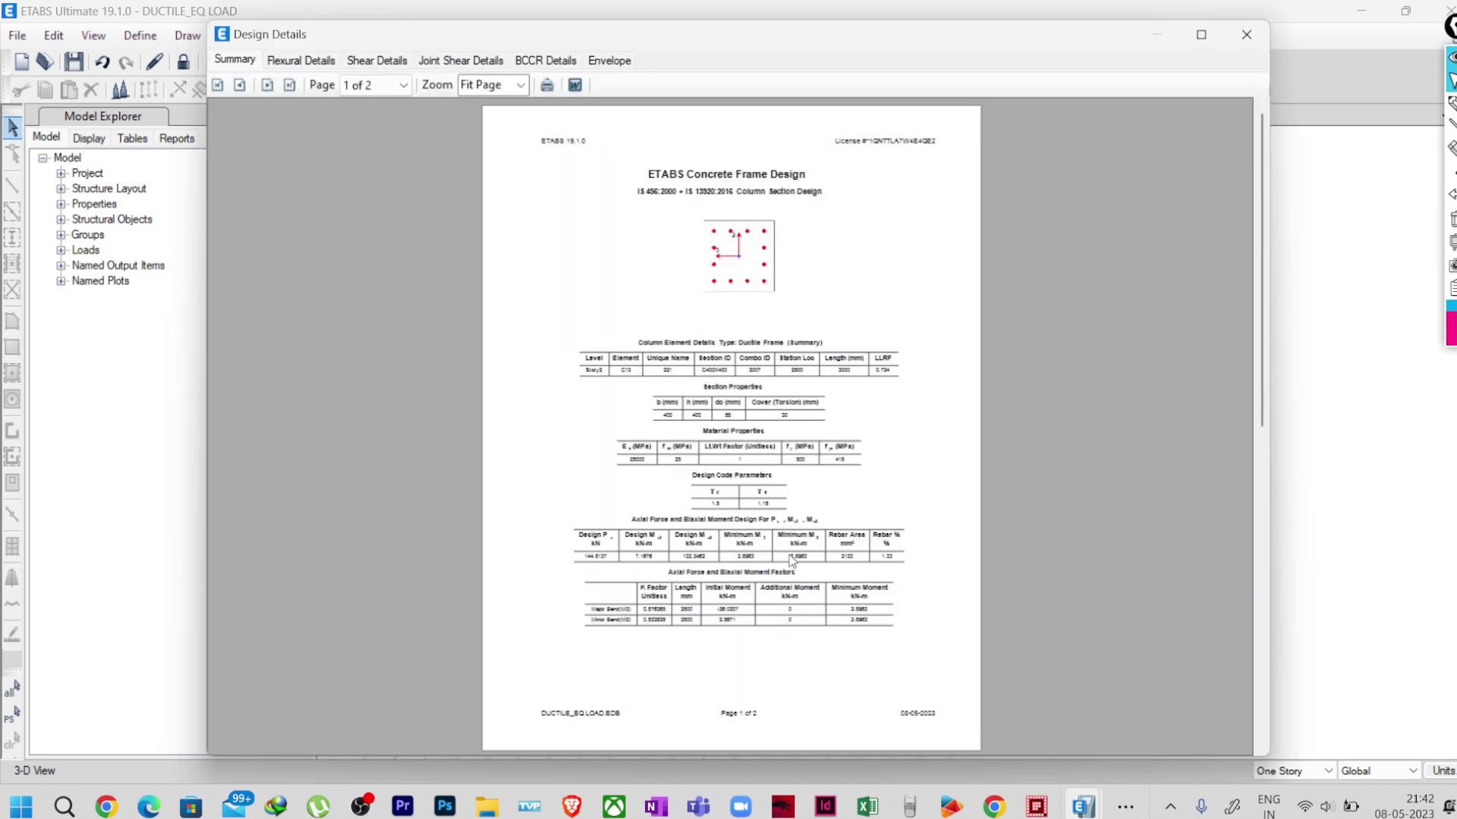
pyautogui.hotkey('ctrl', 'Tab')
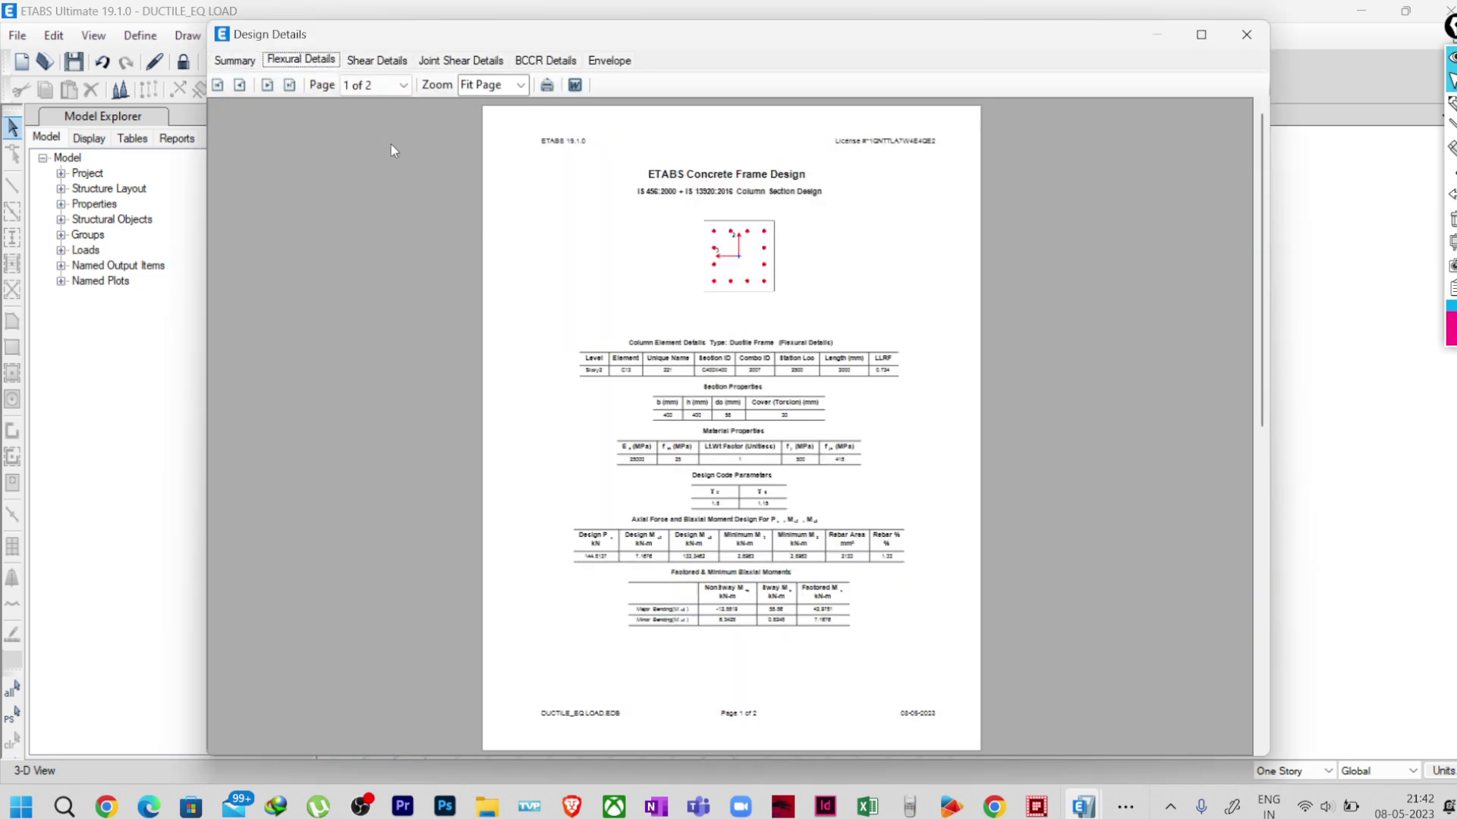
pyautogui.keyDown('ctrl'); pyautogui.scroll(2, 594, 207); pyautogui.keyUp('ctrl')
pyautogui.scroll(-10, 786, 339)
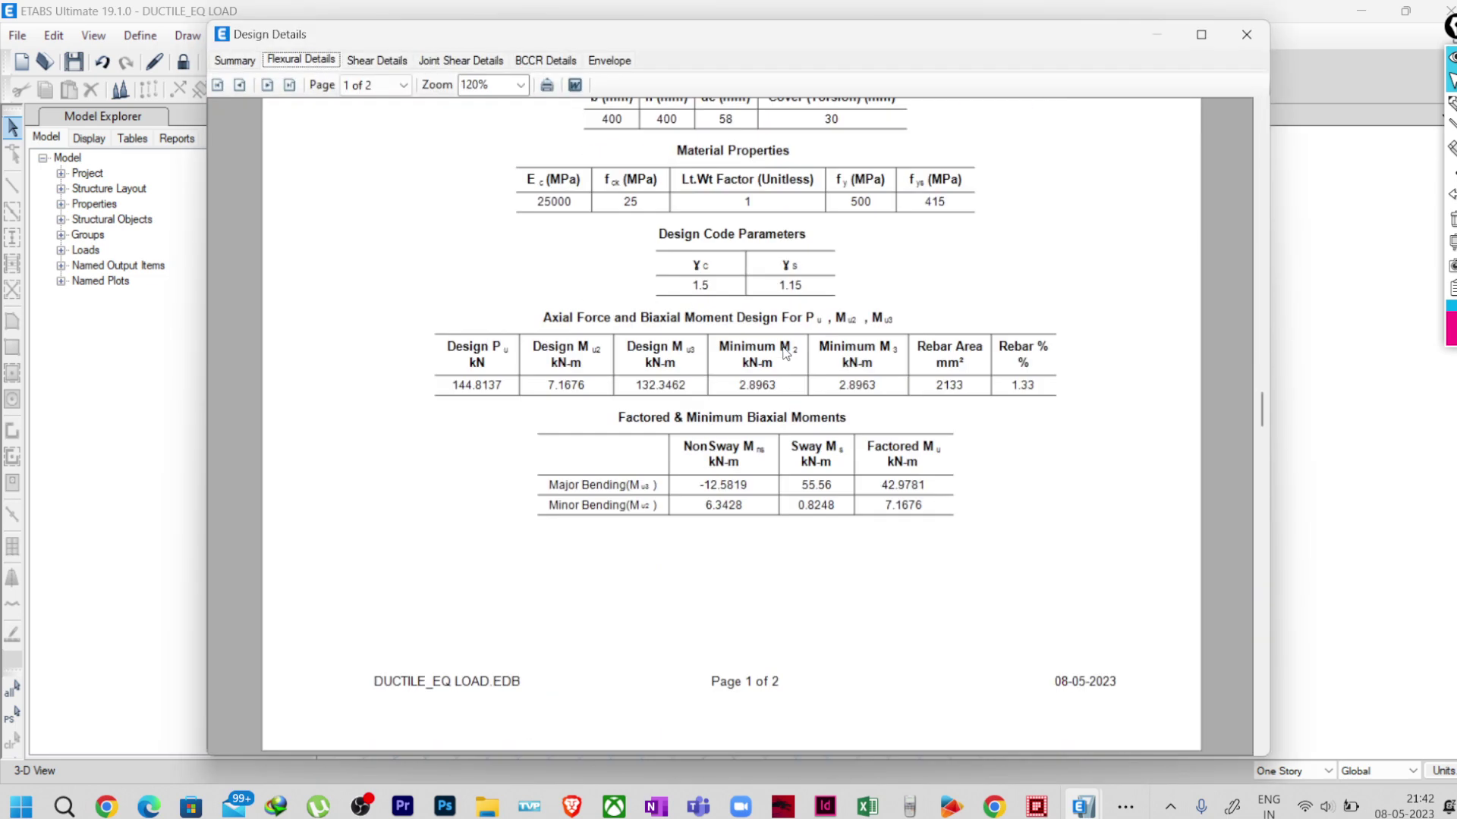
pyautogui.scroll(1, 922, 227)
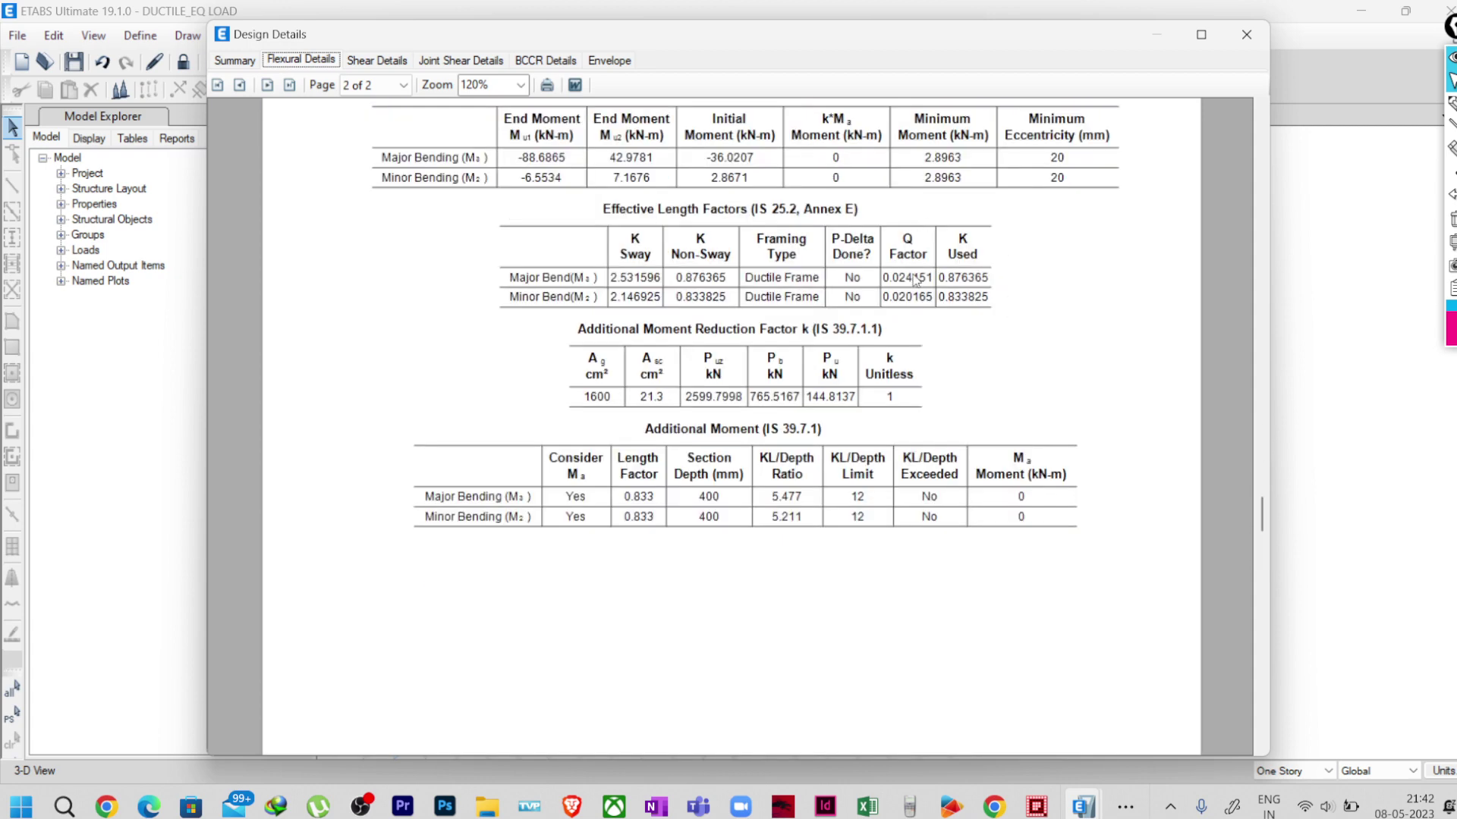
pyautogui.keyDown('ctrl'); pyautogui.scroll(1, 907, 293); pyautogui.keyUp('ctrl')
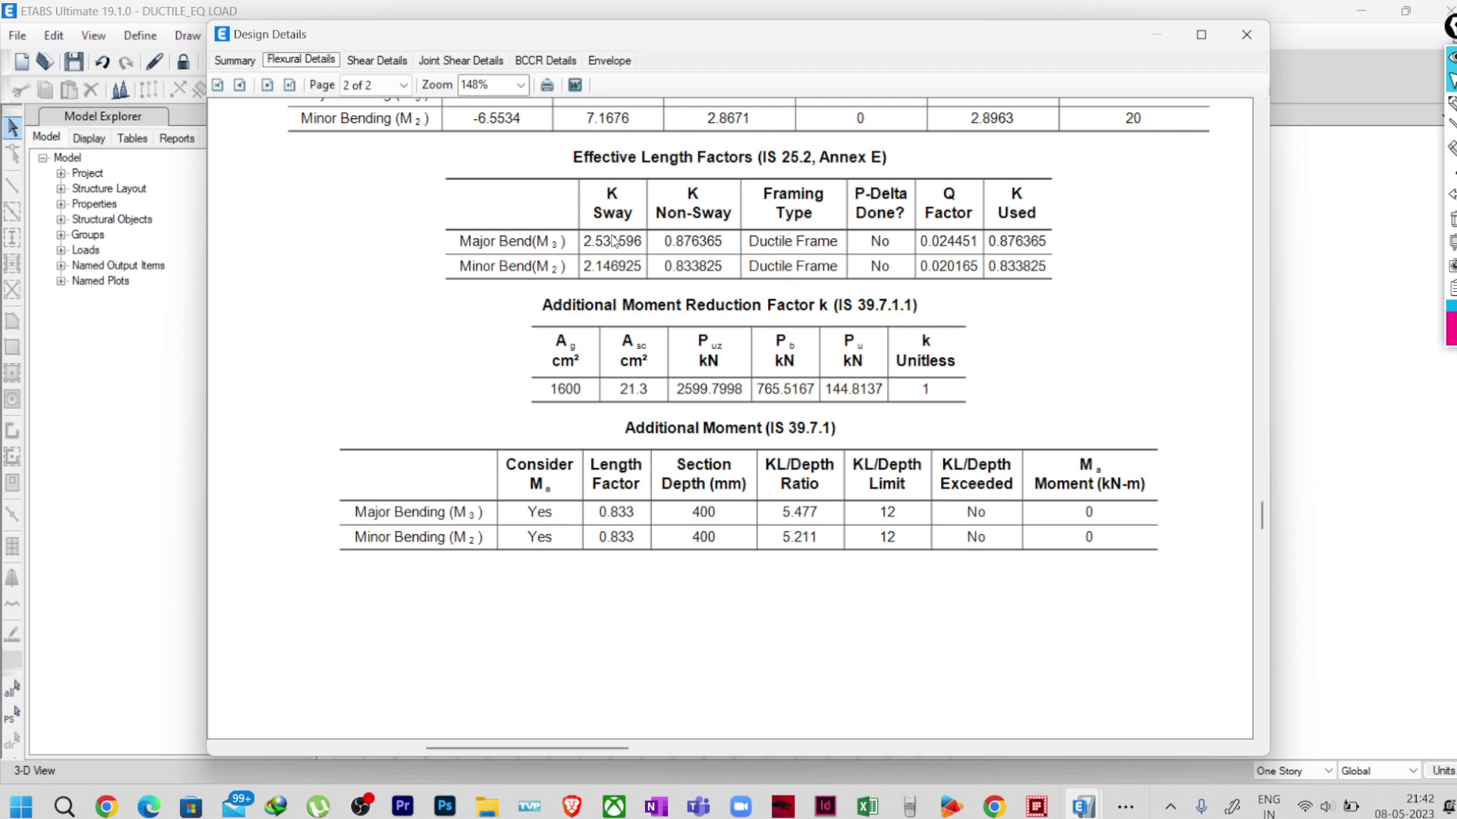
pyautogui.click(1247, 34)
pyautogui.click(1031, 154)
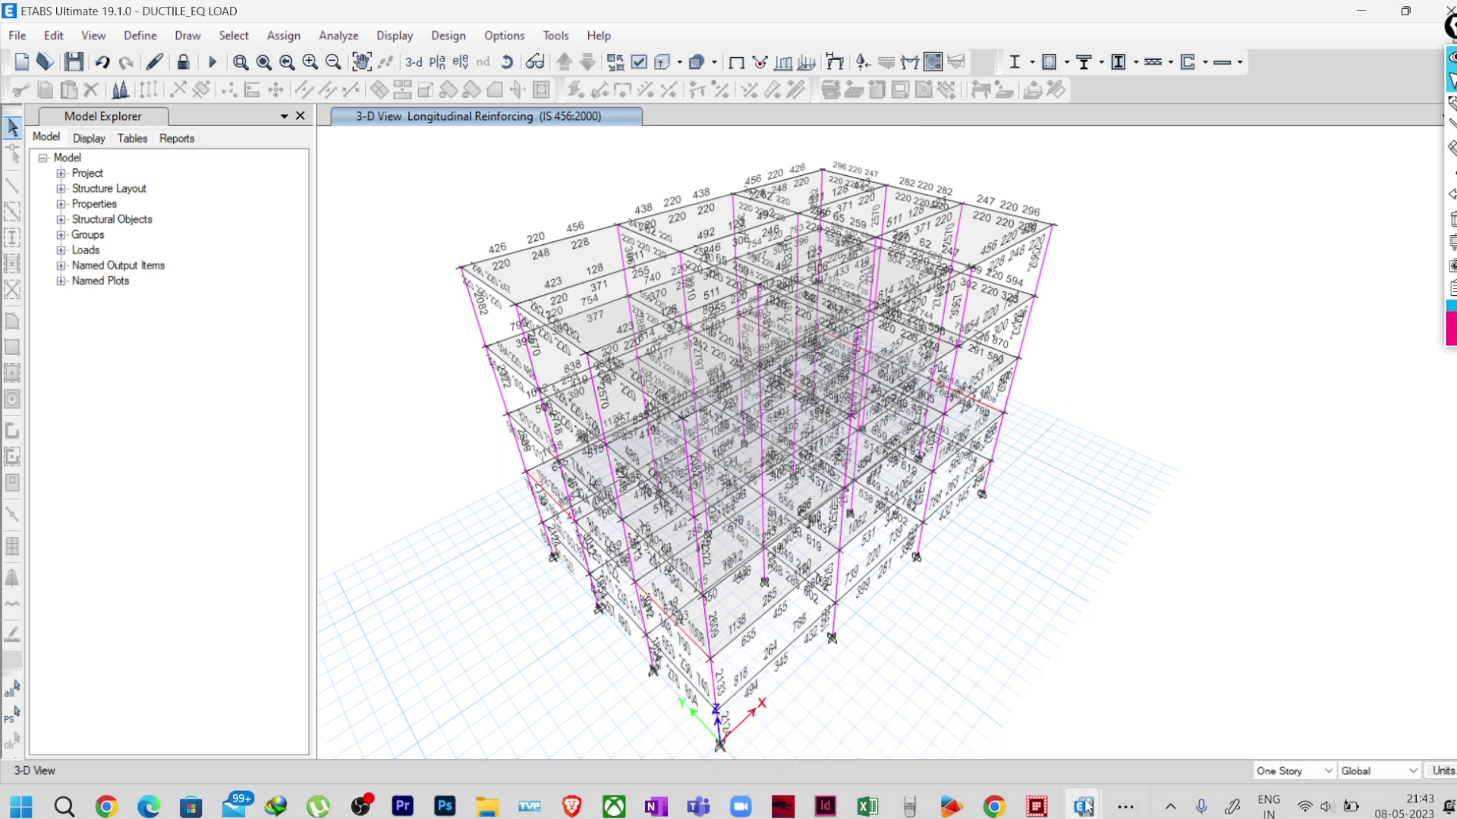
# - Bring ORDINARY_NO EQ forward from the taskbar, then minimize it and the DUCTILE_NO EQ LOAD window
pyautogui.moveTo(1084, 805)
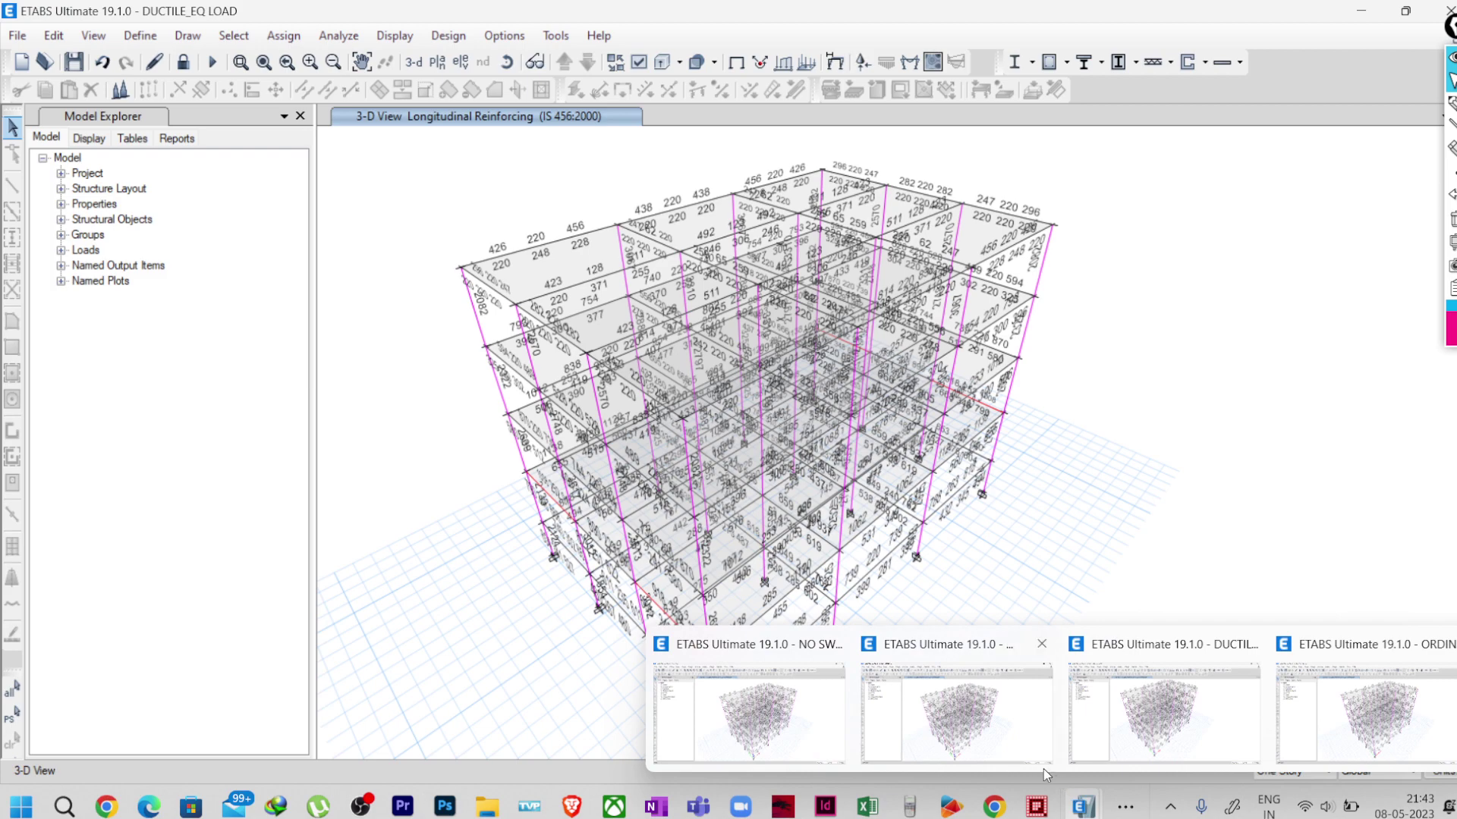
pyautogui.moveTo(1215, 717)
pyautogui.moveTo(1376, 717)
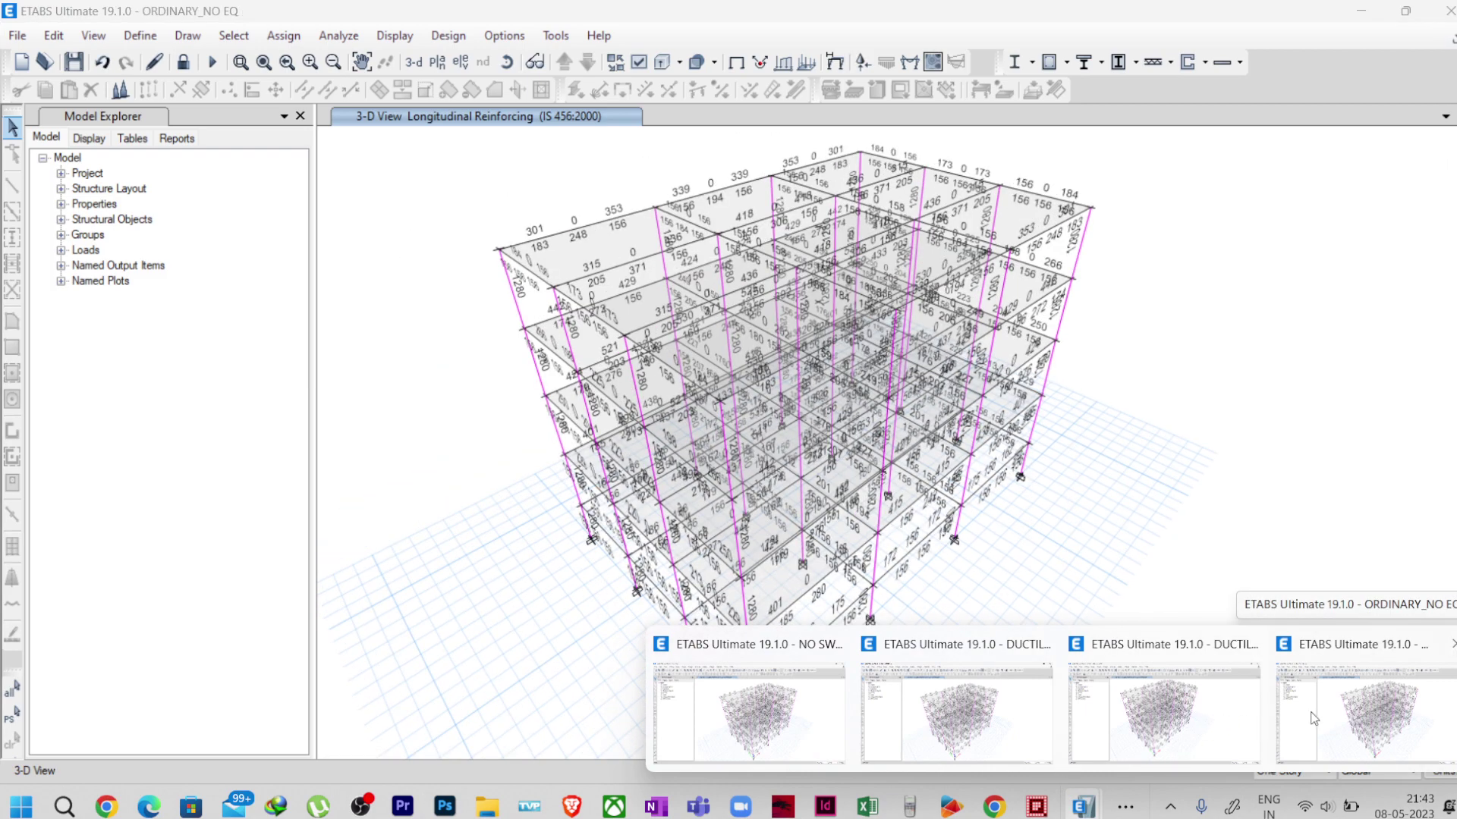
pyautogui.click(1125, 806)
pyautogui.moveTo(1100, 751)
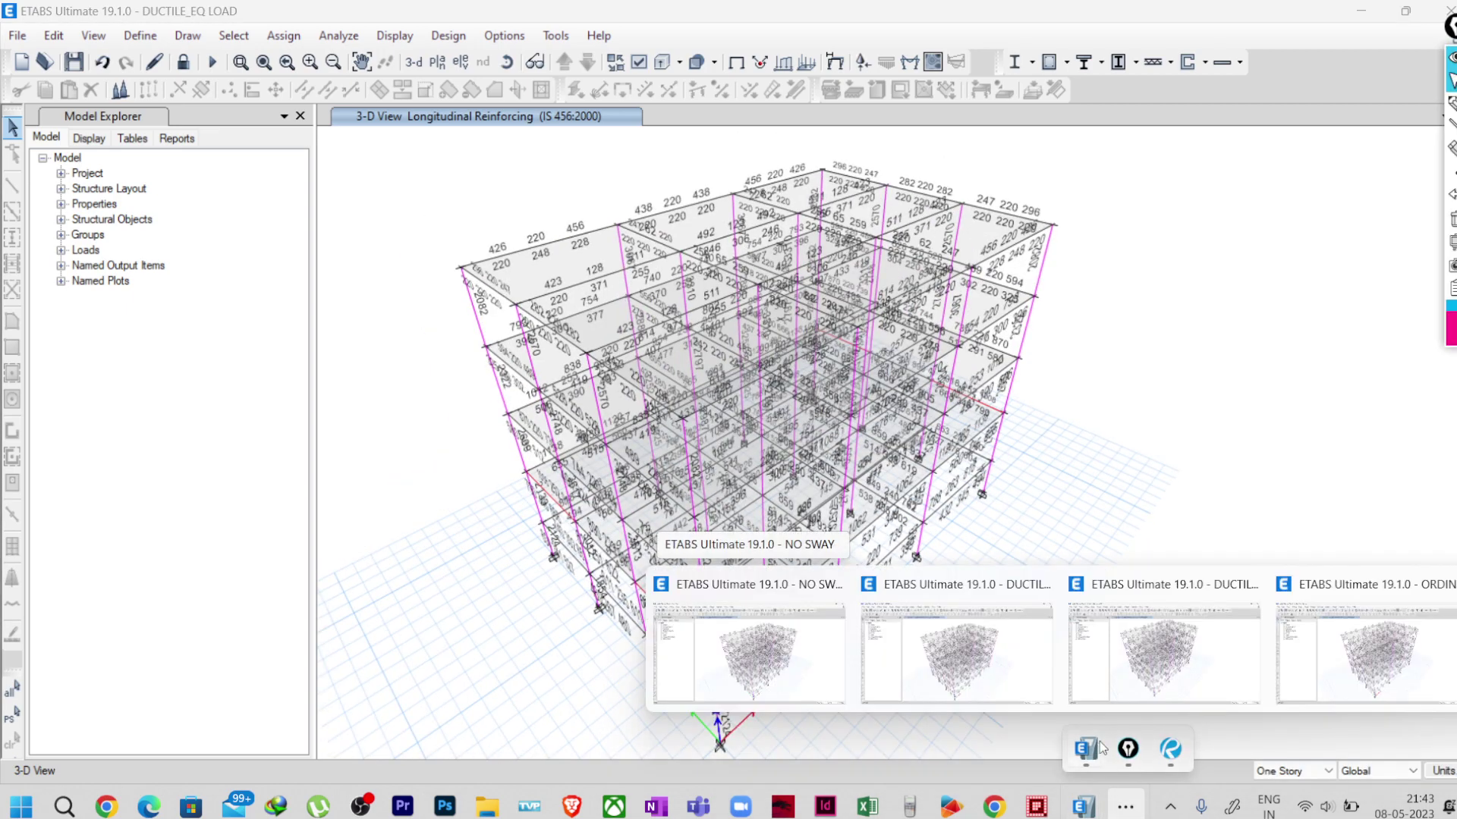
pyautogui.moveTo(1217, 674)
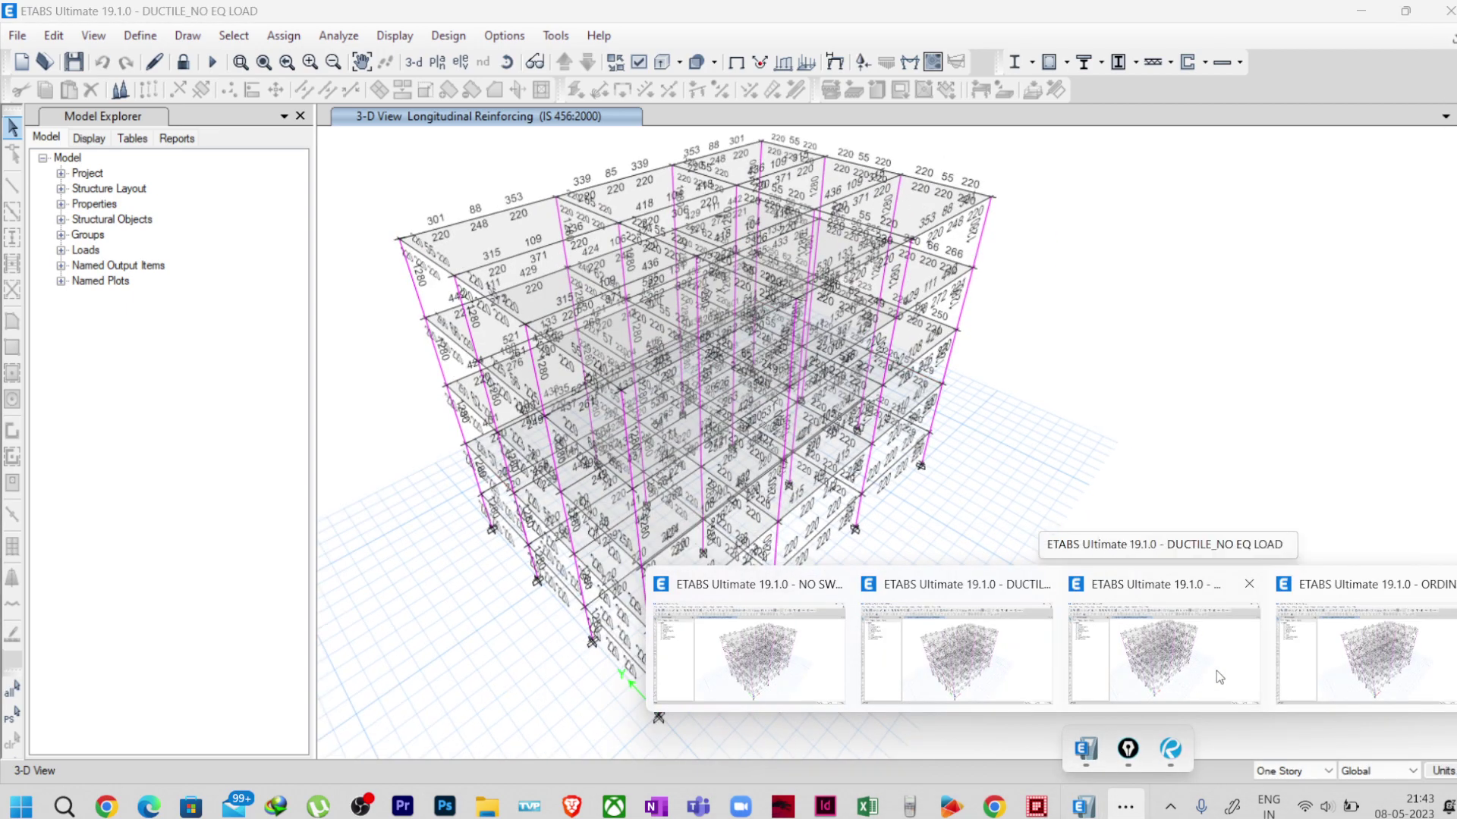
pyautogui.moveTo(819, 667)
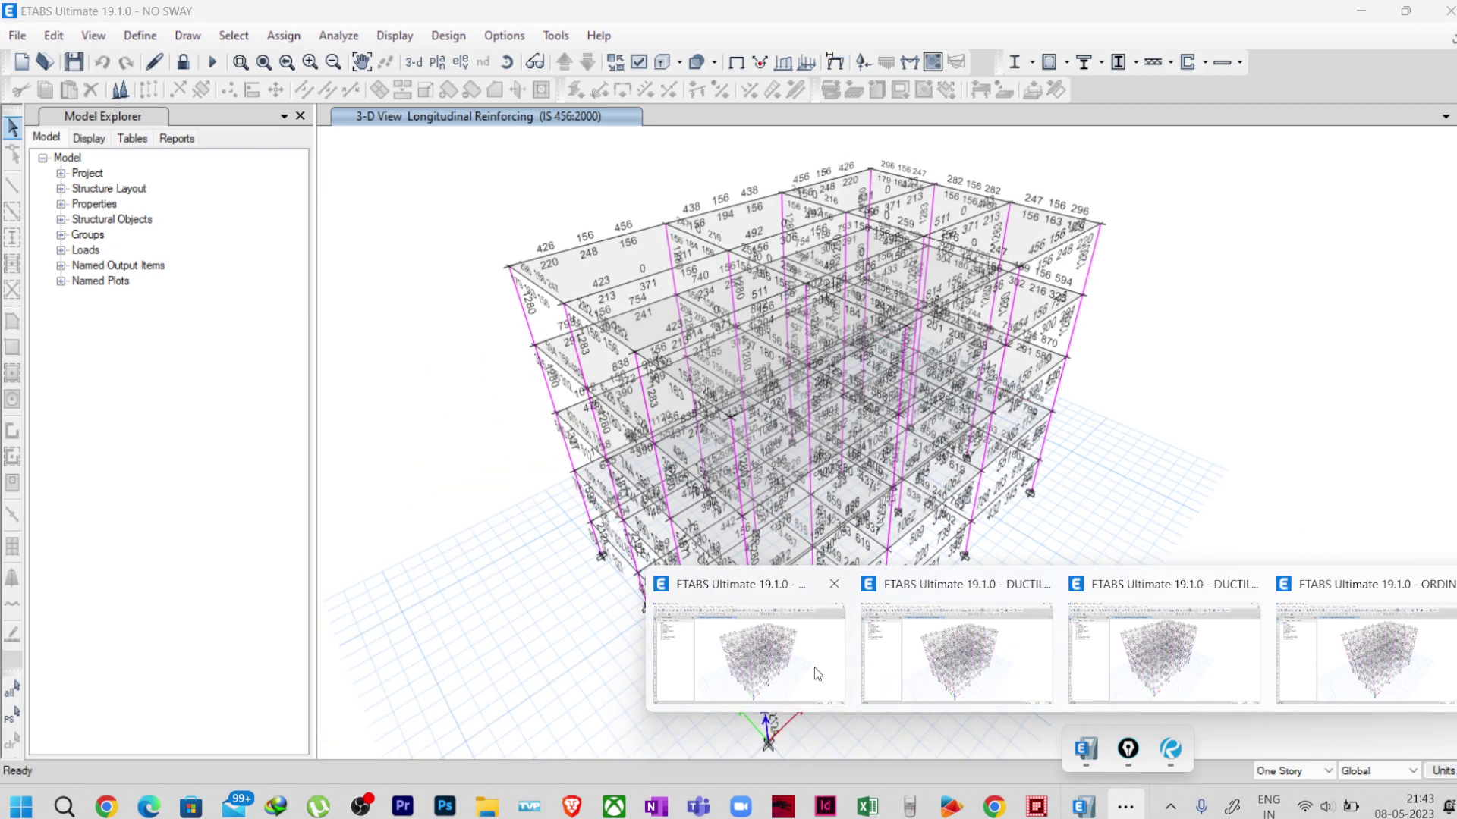
pyautogui.moveTo(1096, 674)
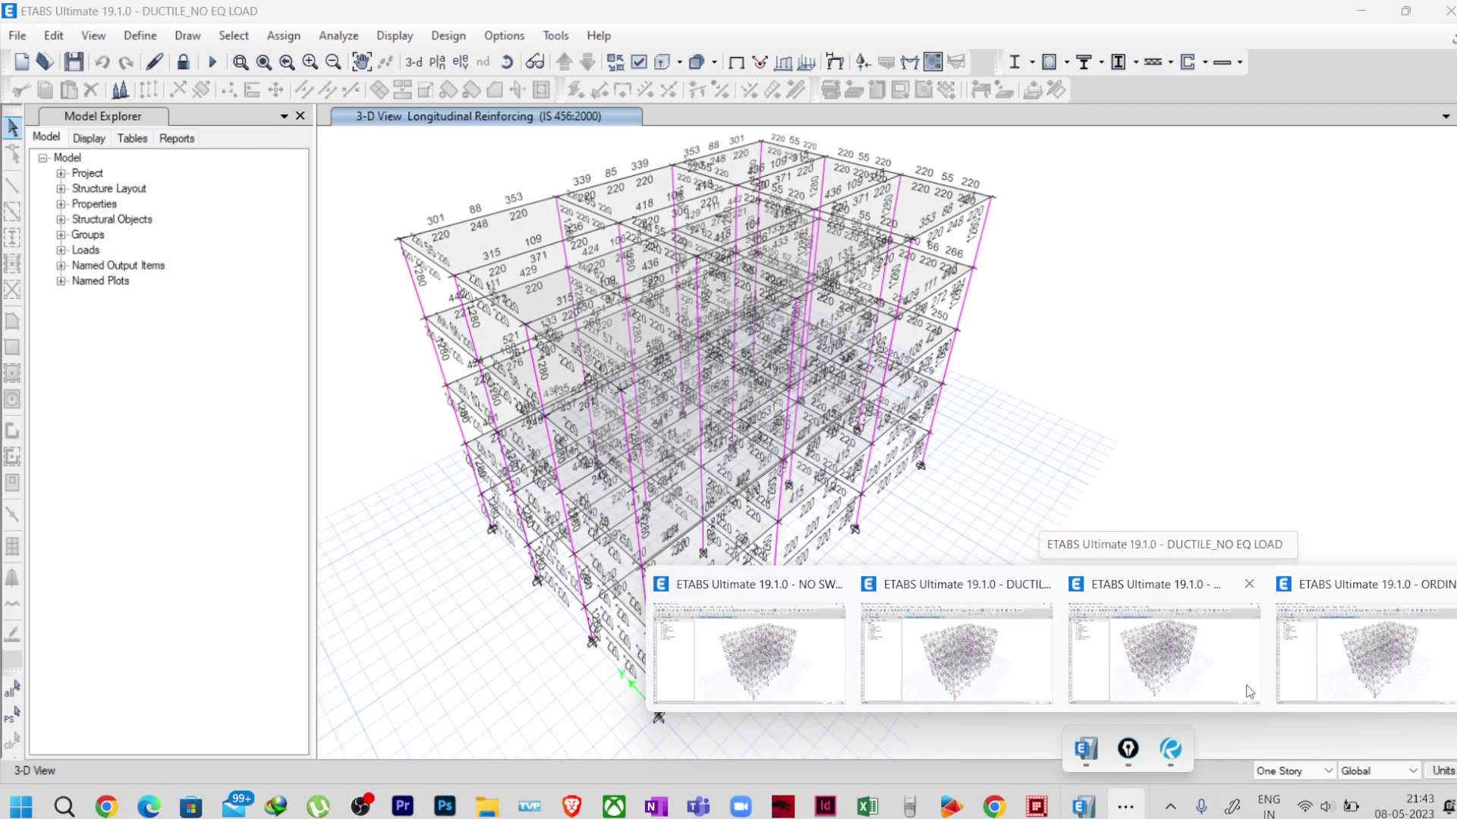
pyautogui.click(1355, 654)
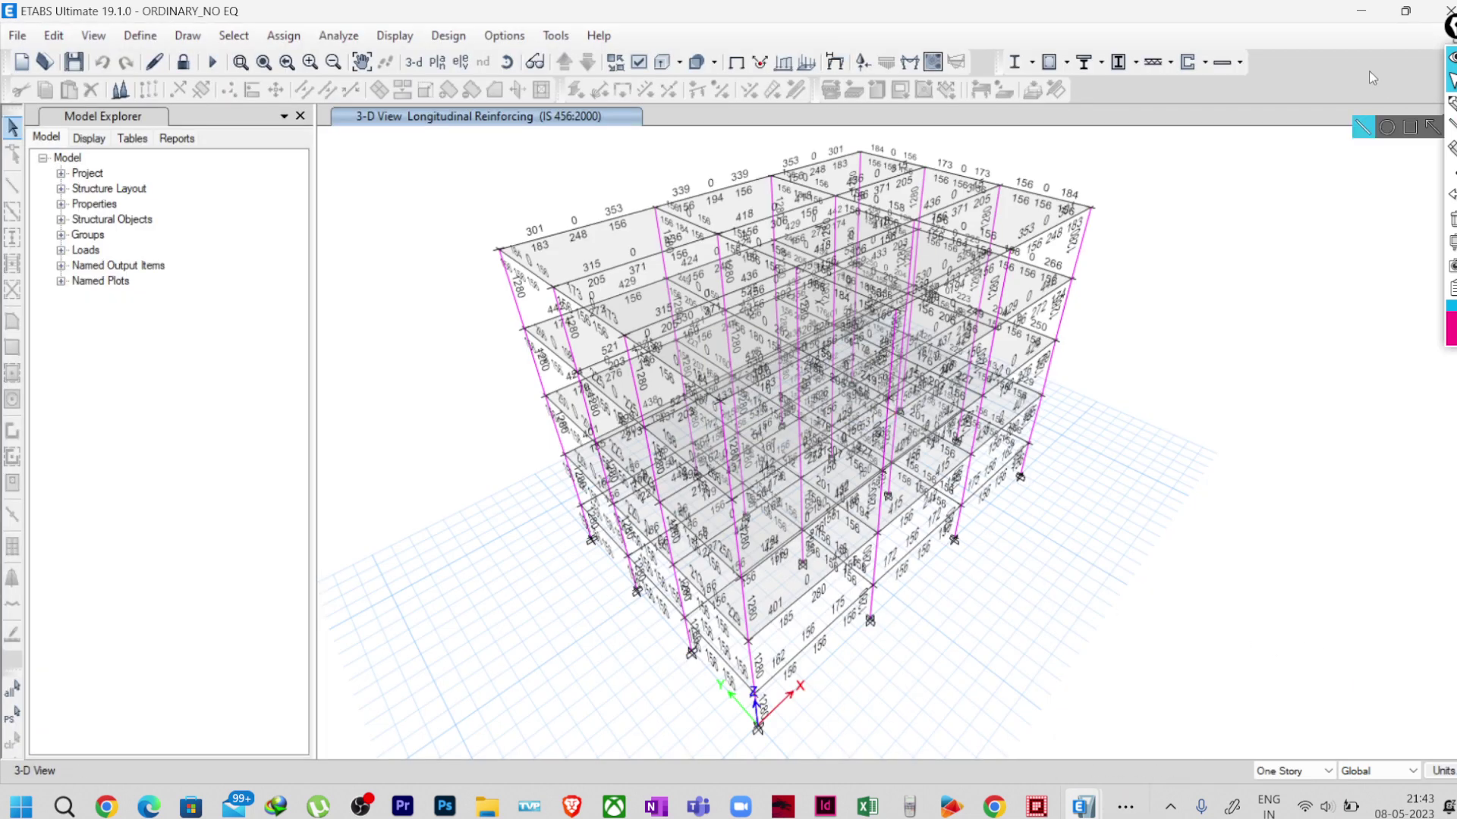
pyautogui.click(1358, 13)
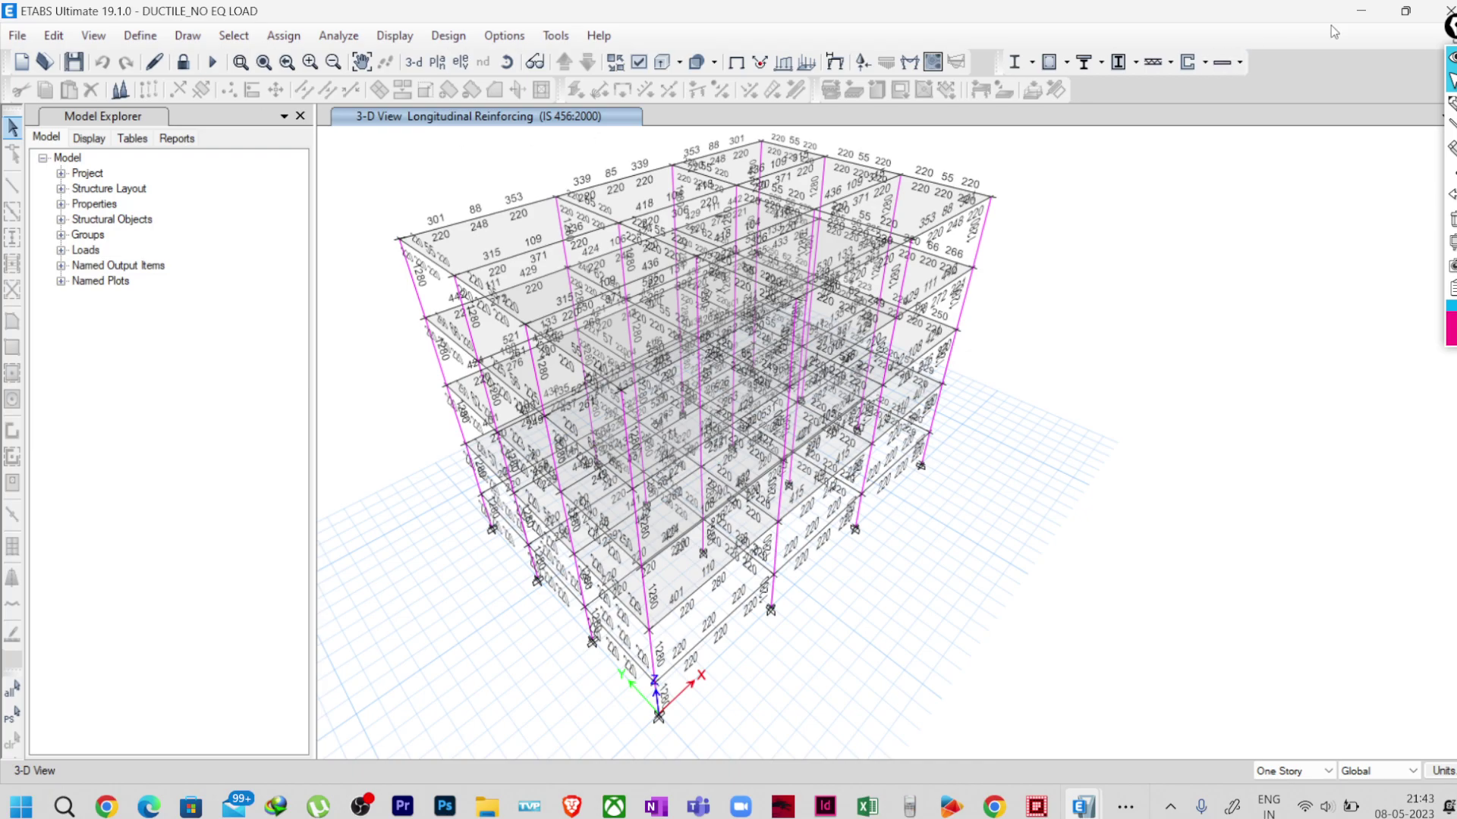
pyautogui.click(1360, 11)
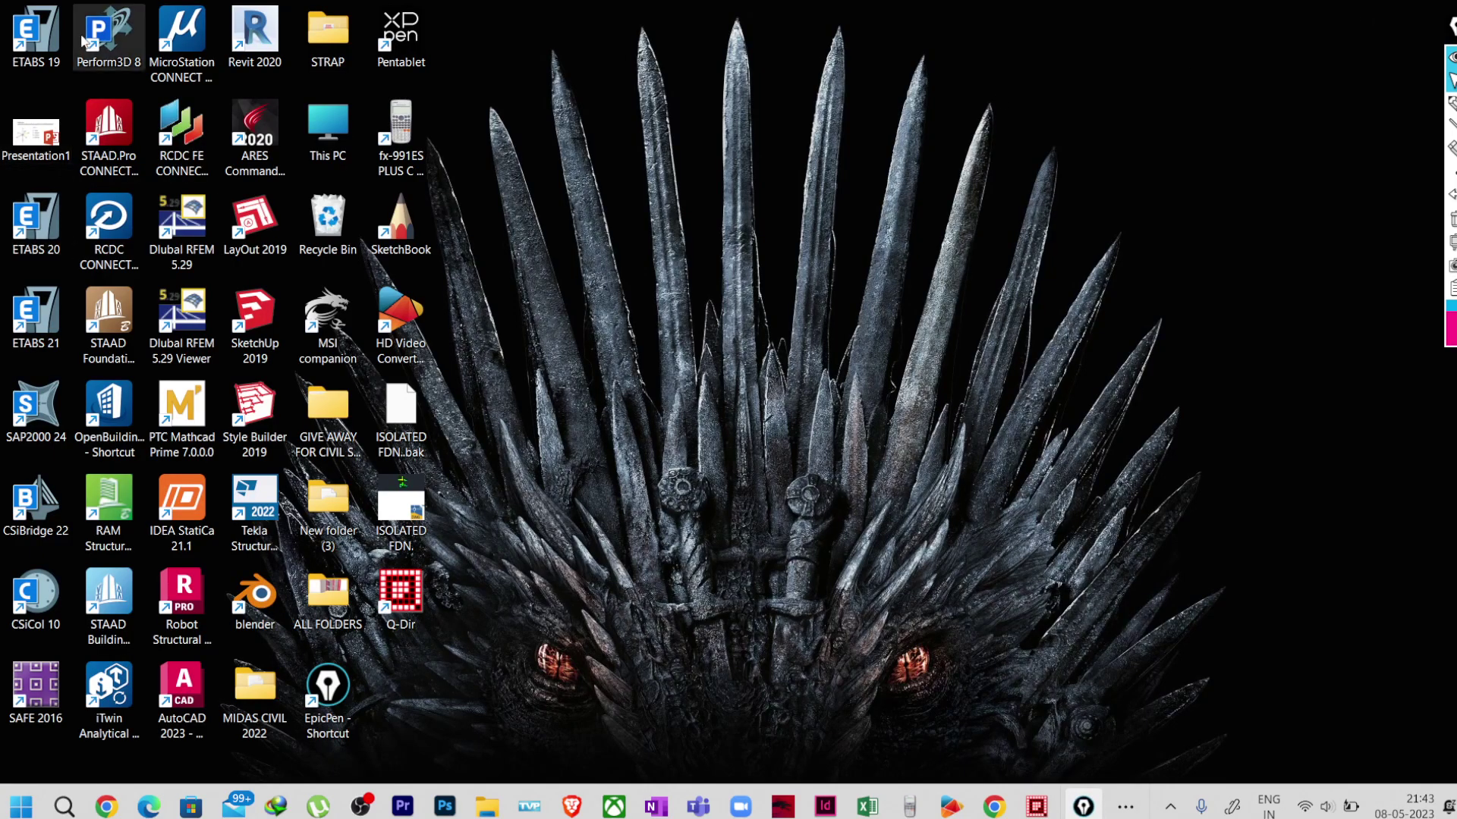
# - Launch ETABS 19 and open the ORDINARY.edb model
pyautogui.doubleClick(52, 46)
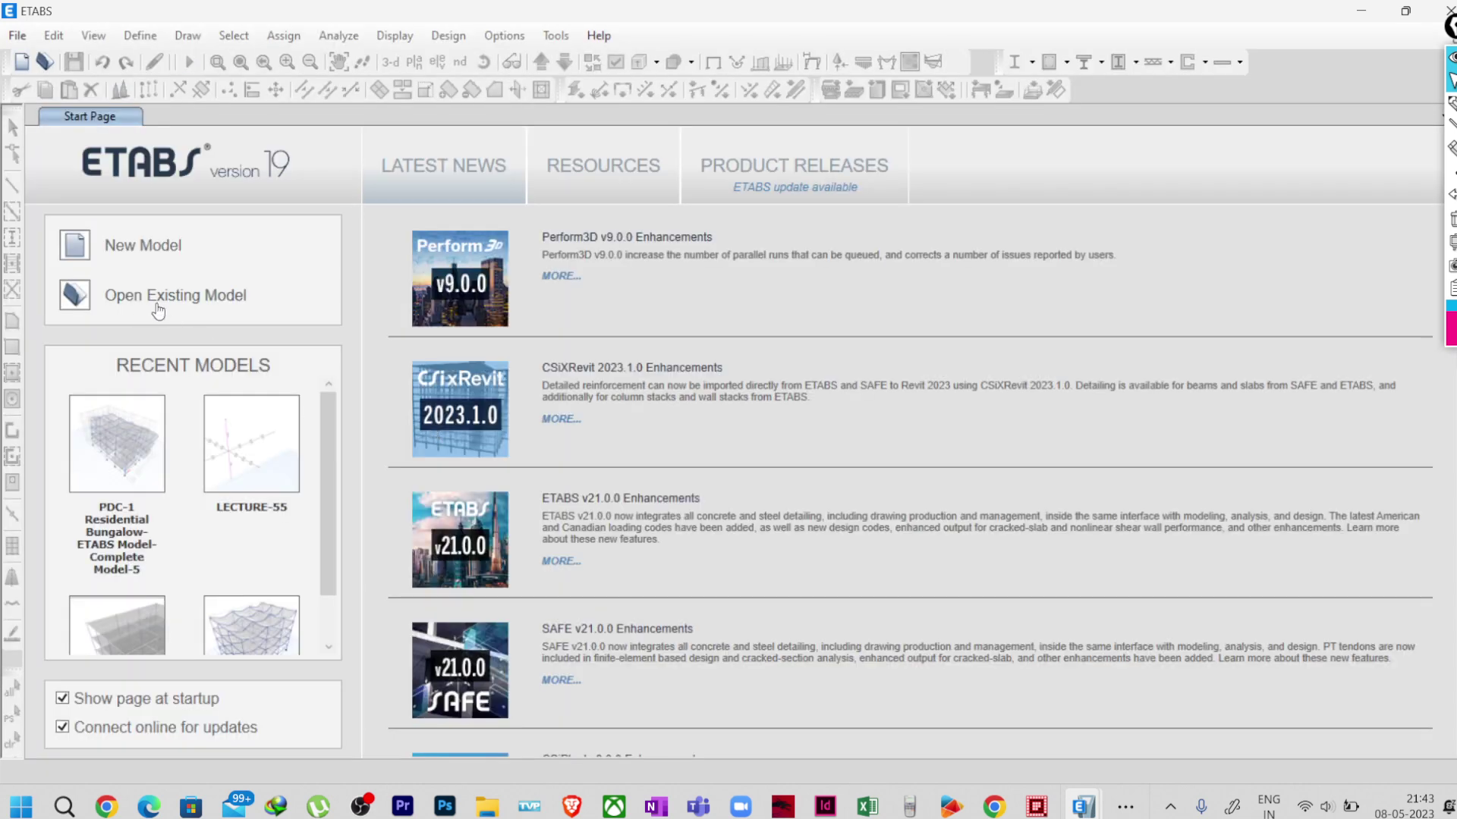
pyautogui.click(162, 299)
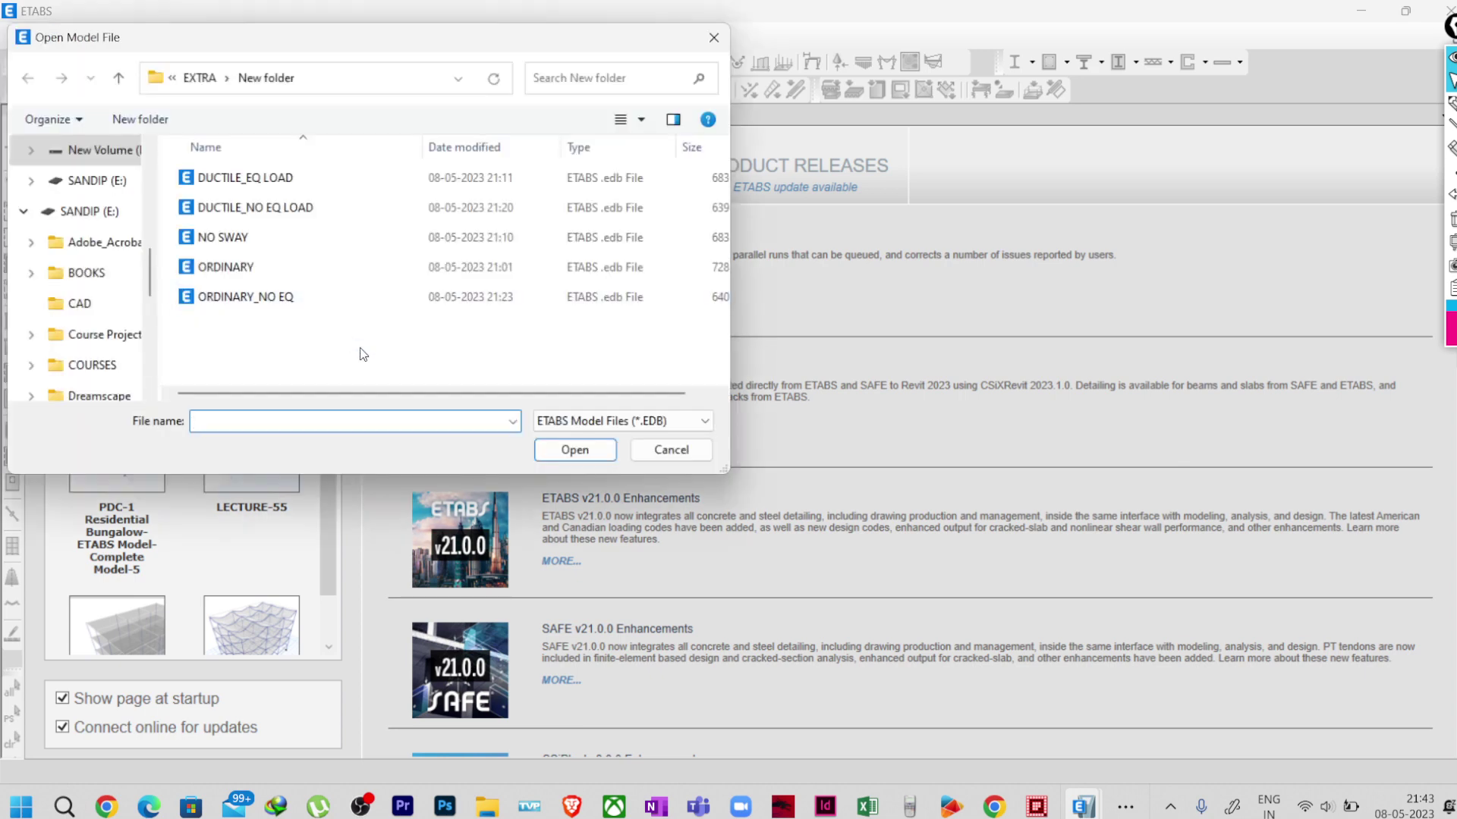
pyautogui.click(575, 449)
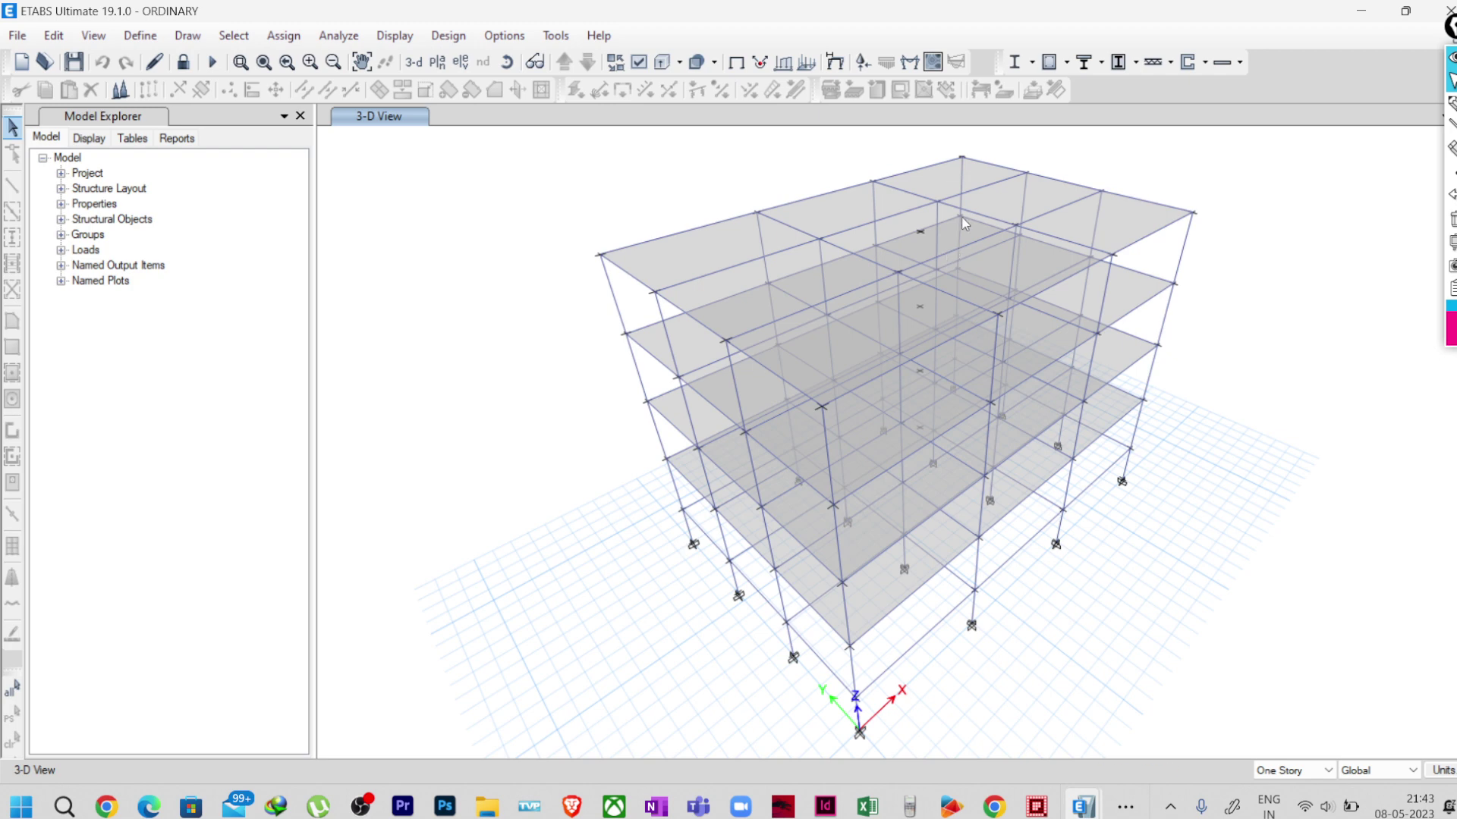
# - Run the concrete frame design check on the ORDINARY model
pyautogui.click(1049, 62)
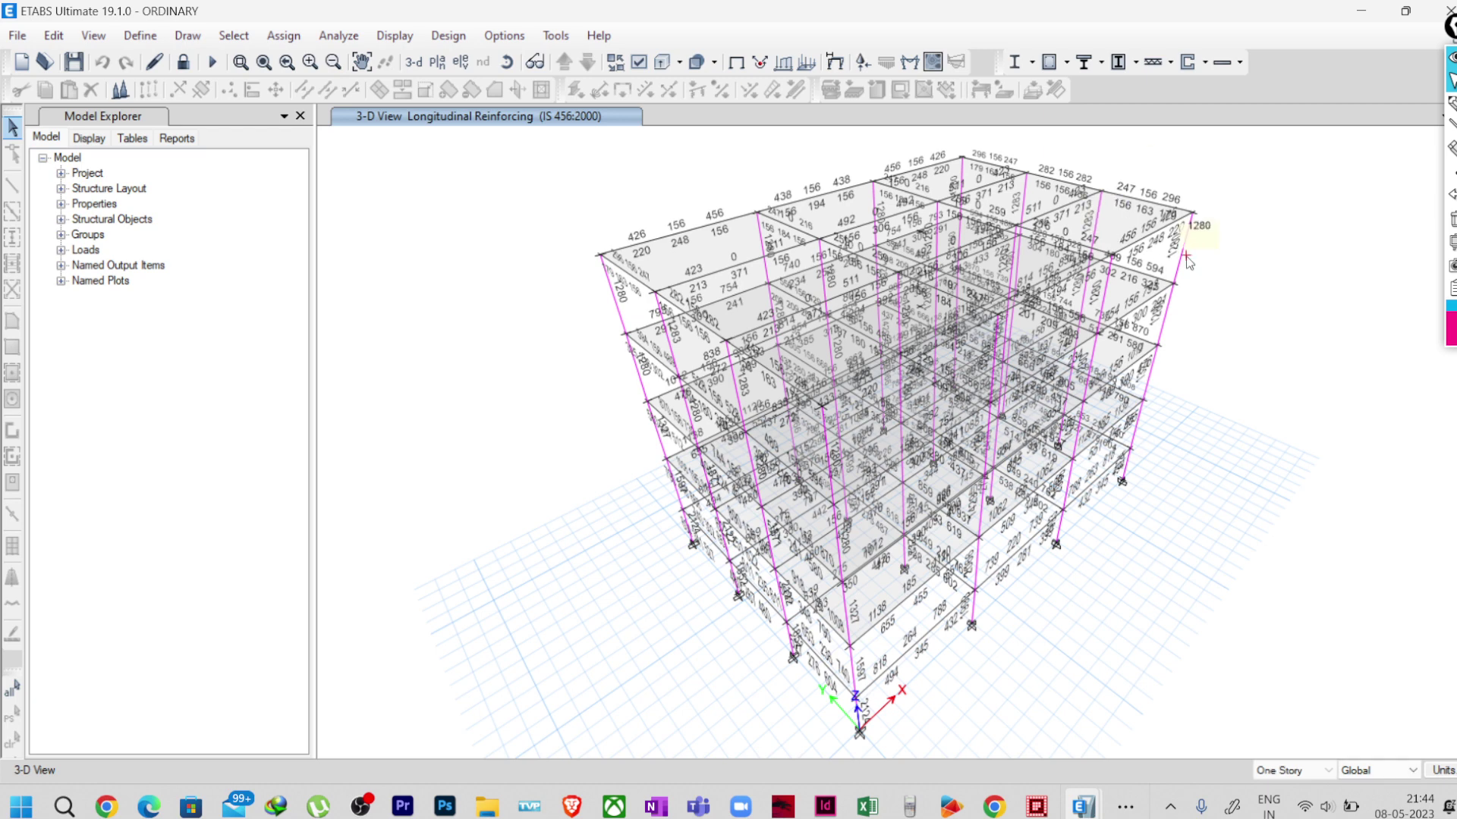
pyautogui.moveTo(687, 309)
pyautogui.moveTo(688, 310); pyautogui.dragTo(622, 326, button='middle')
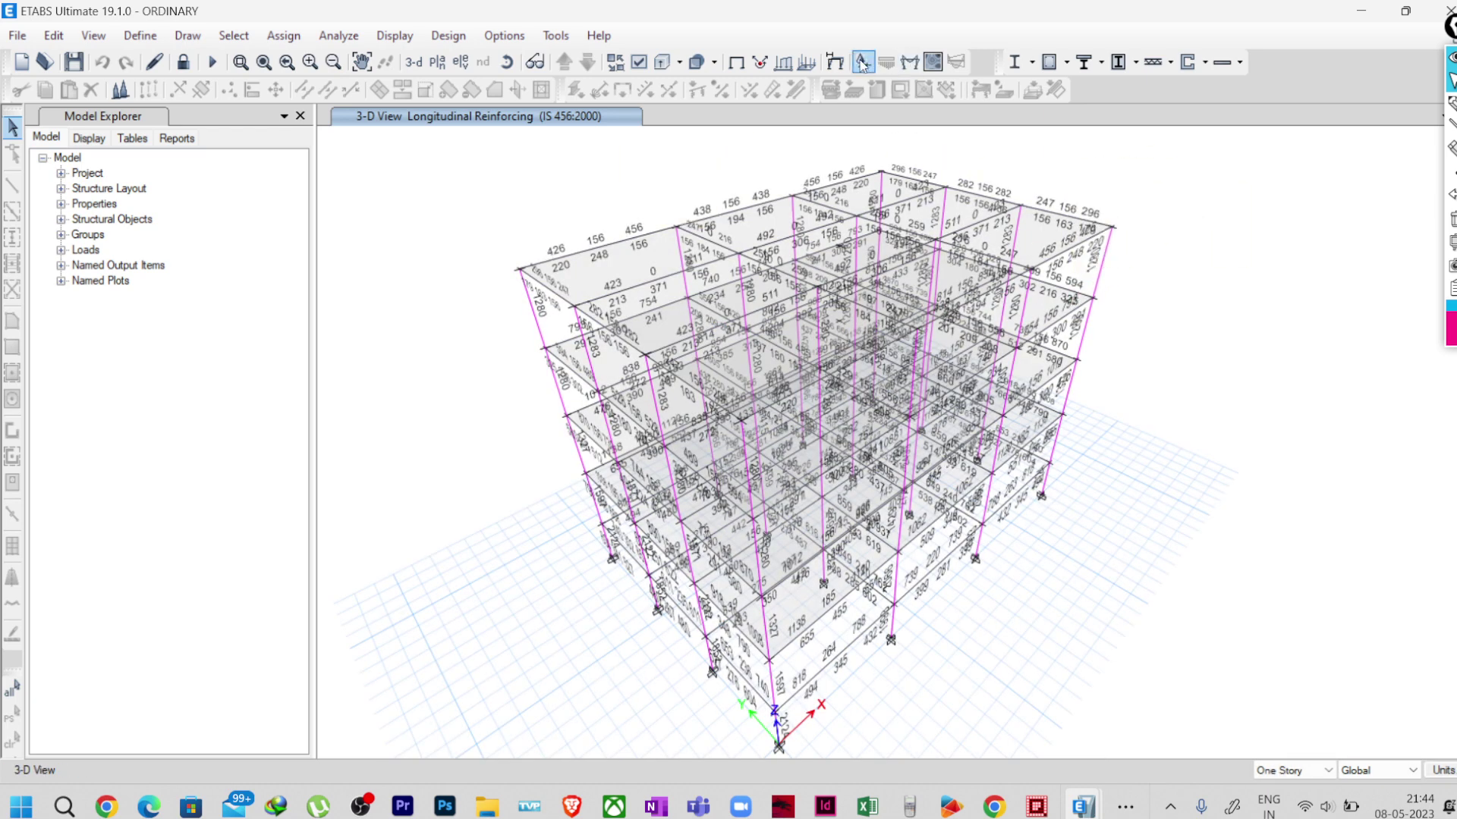
# - Show the undeformed shape and window-select the entire model
pyautogui.click(736, 63)
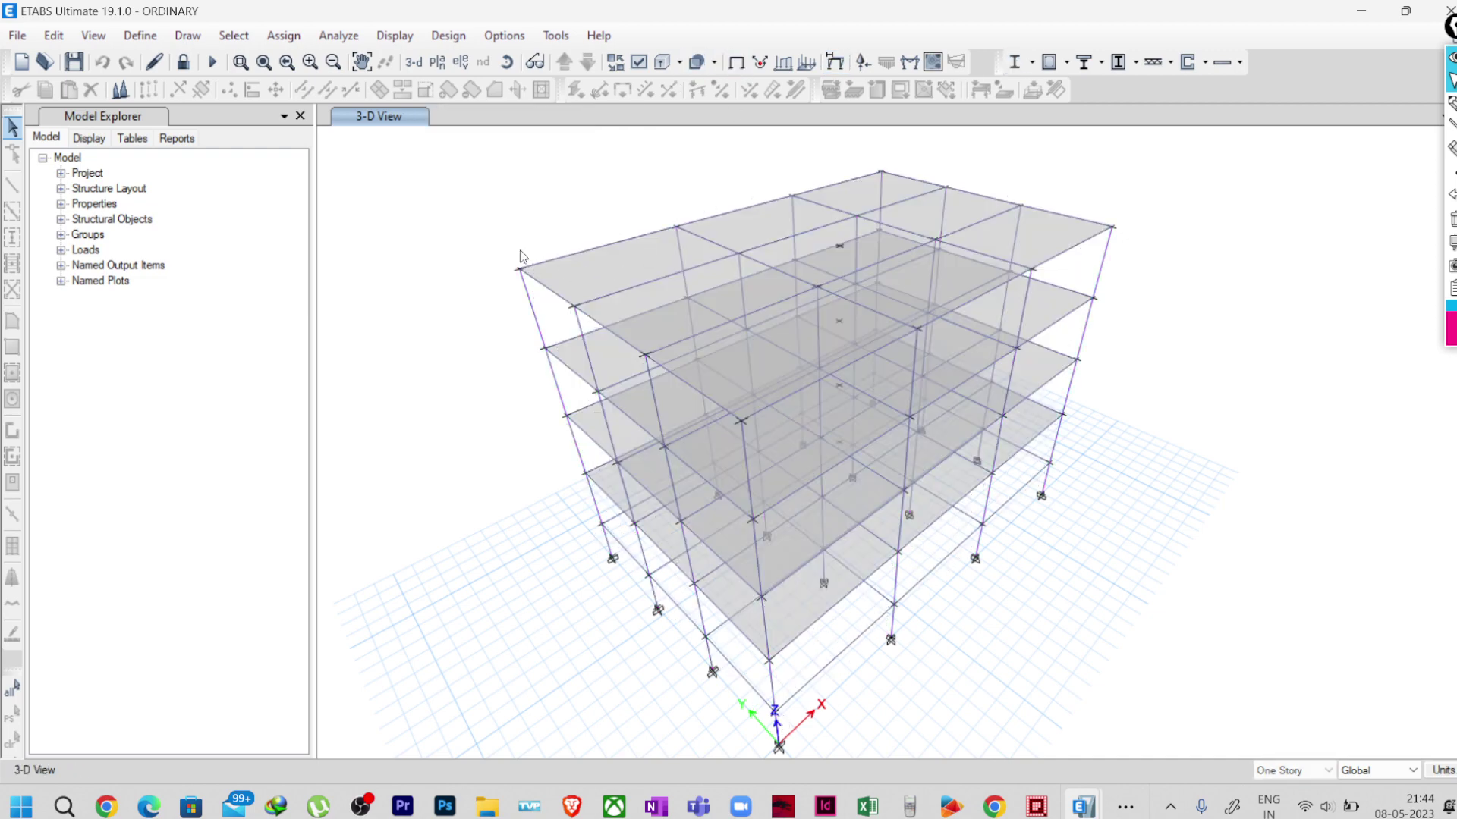
pyautogui.scroll(-3, 444, 201)
pyautogui.moveTo(430, 169); pyautogui.dragTo(842, 431)
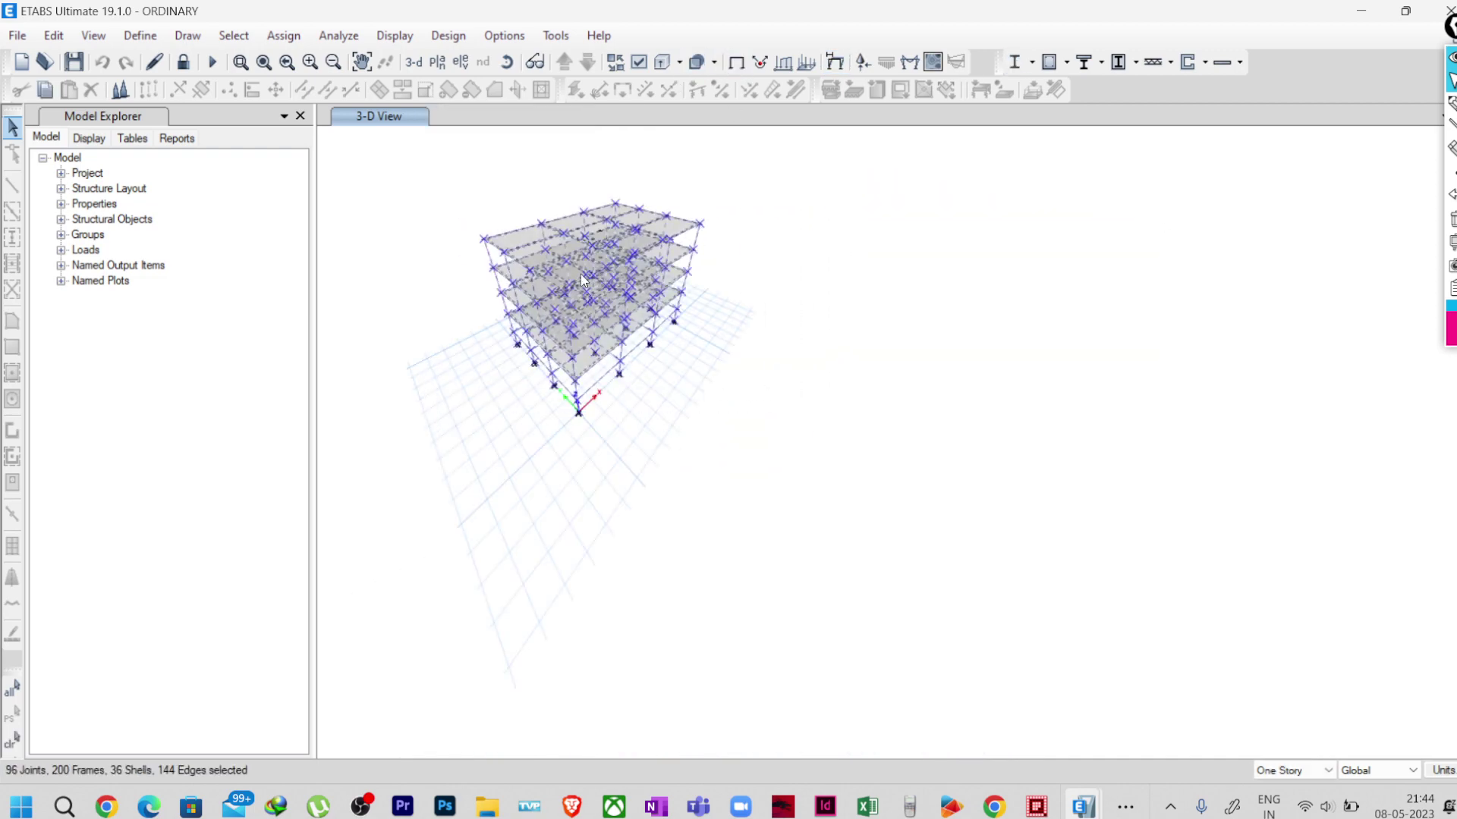
pyautogui.scroll(5, 629, 324)
pyautogui.moveTo(628, 325); pyautogui.dragTo(812, 397, button='middle')
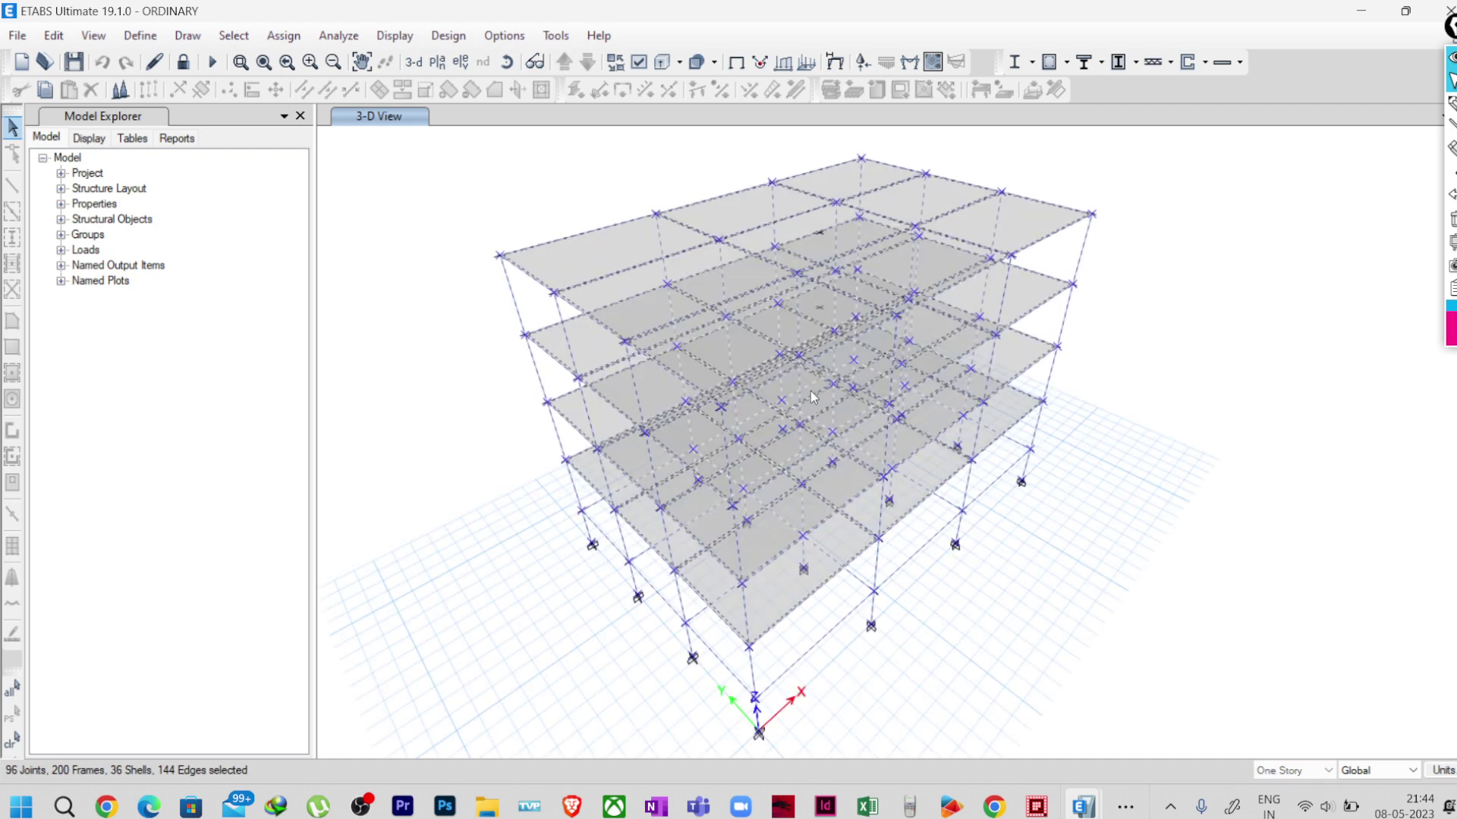
# - Keep Framing Type as Ordinary in the concrete frame design overwrites and rerun the design
pyautogui.click(447, 35)
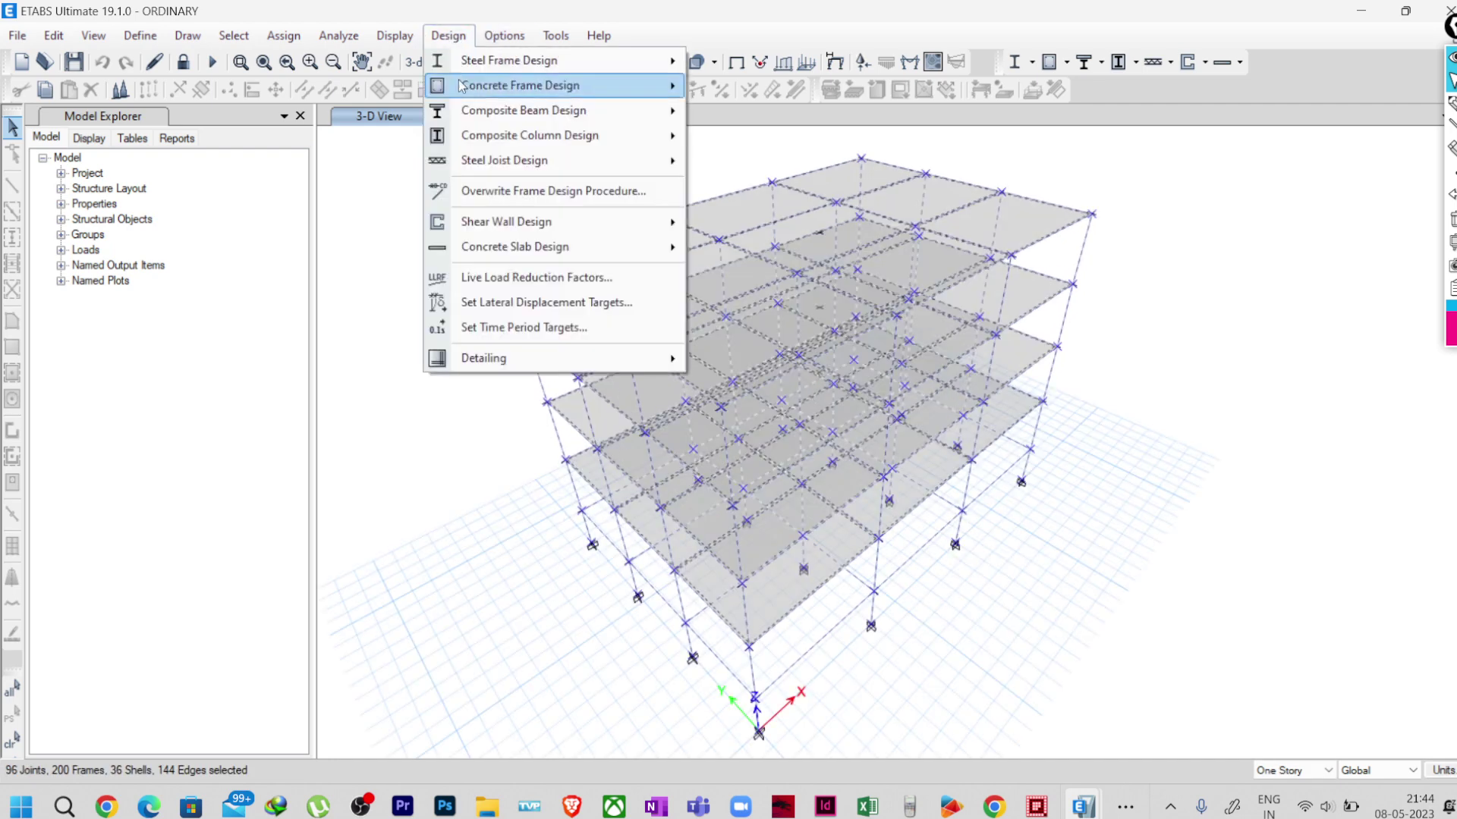
pyautogui.moveTo(471, 97)
pyautogui.click(805, 118)
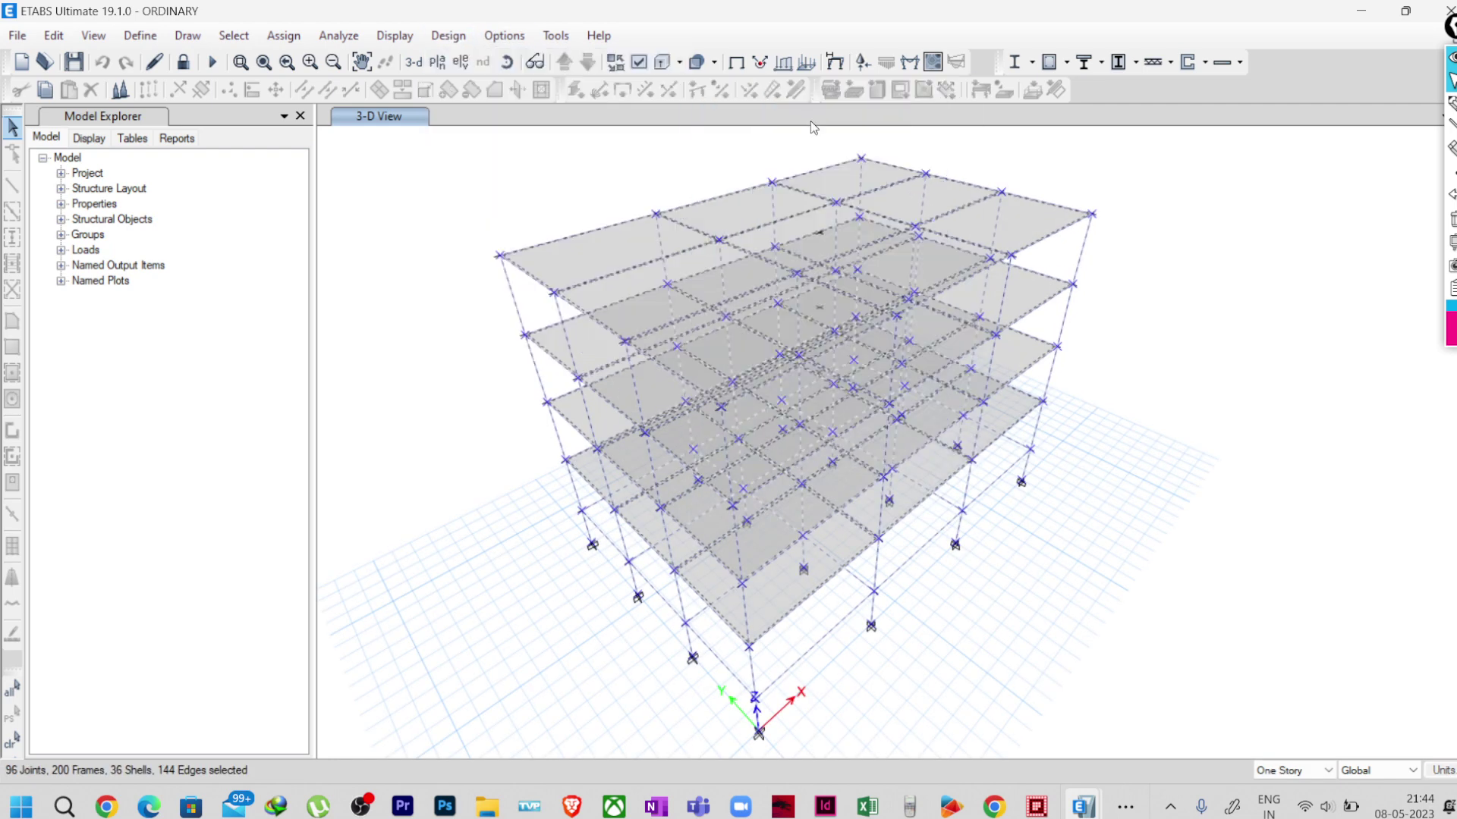
pyautogui.click(762, 209)
pyautogui.click(762, 209)
pyautogui.click(763, 241)
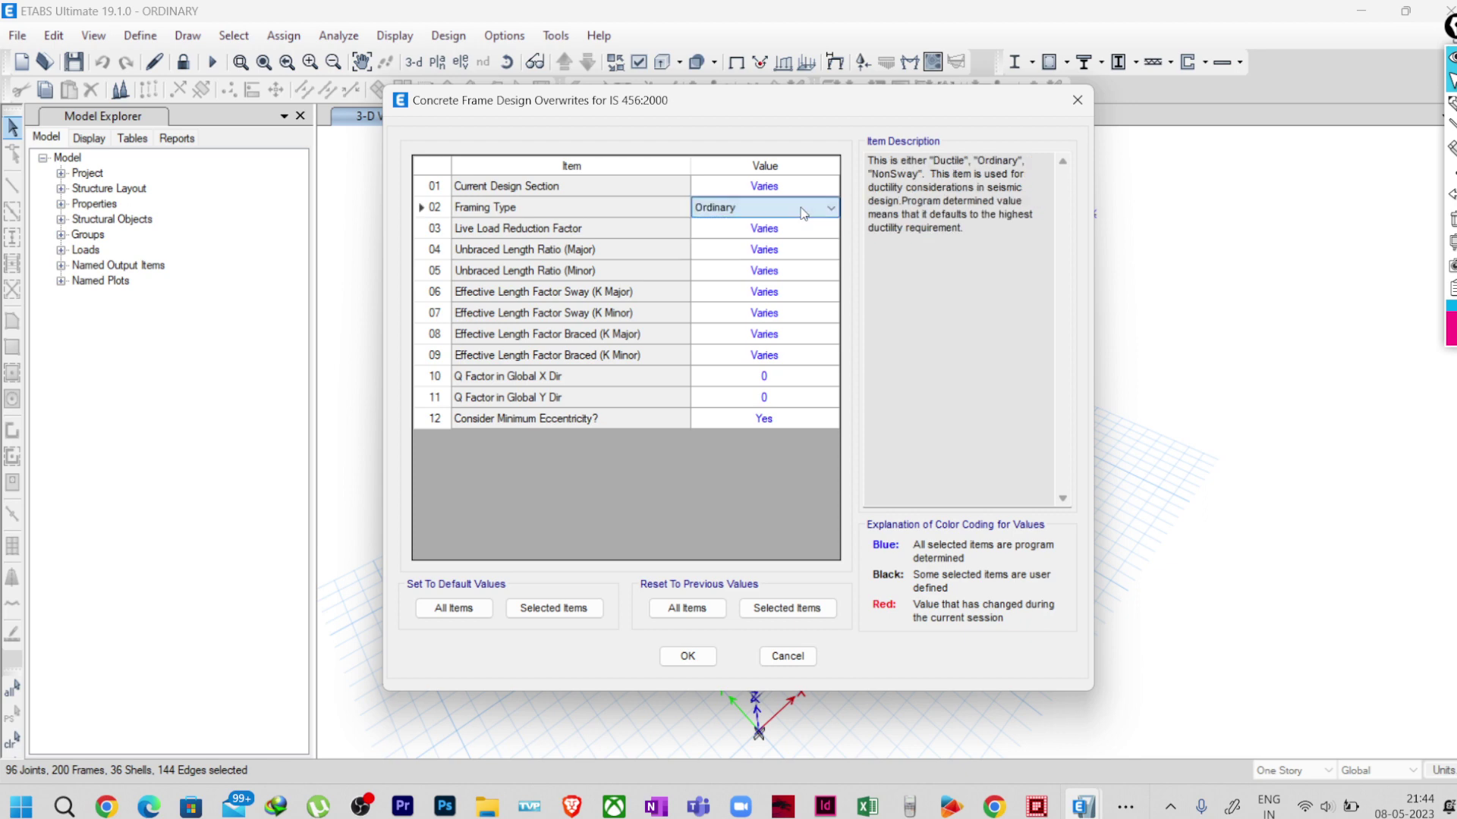
pyautogui.click(687, 657)
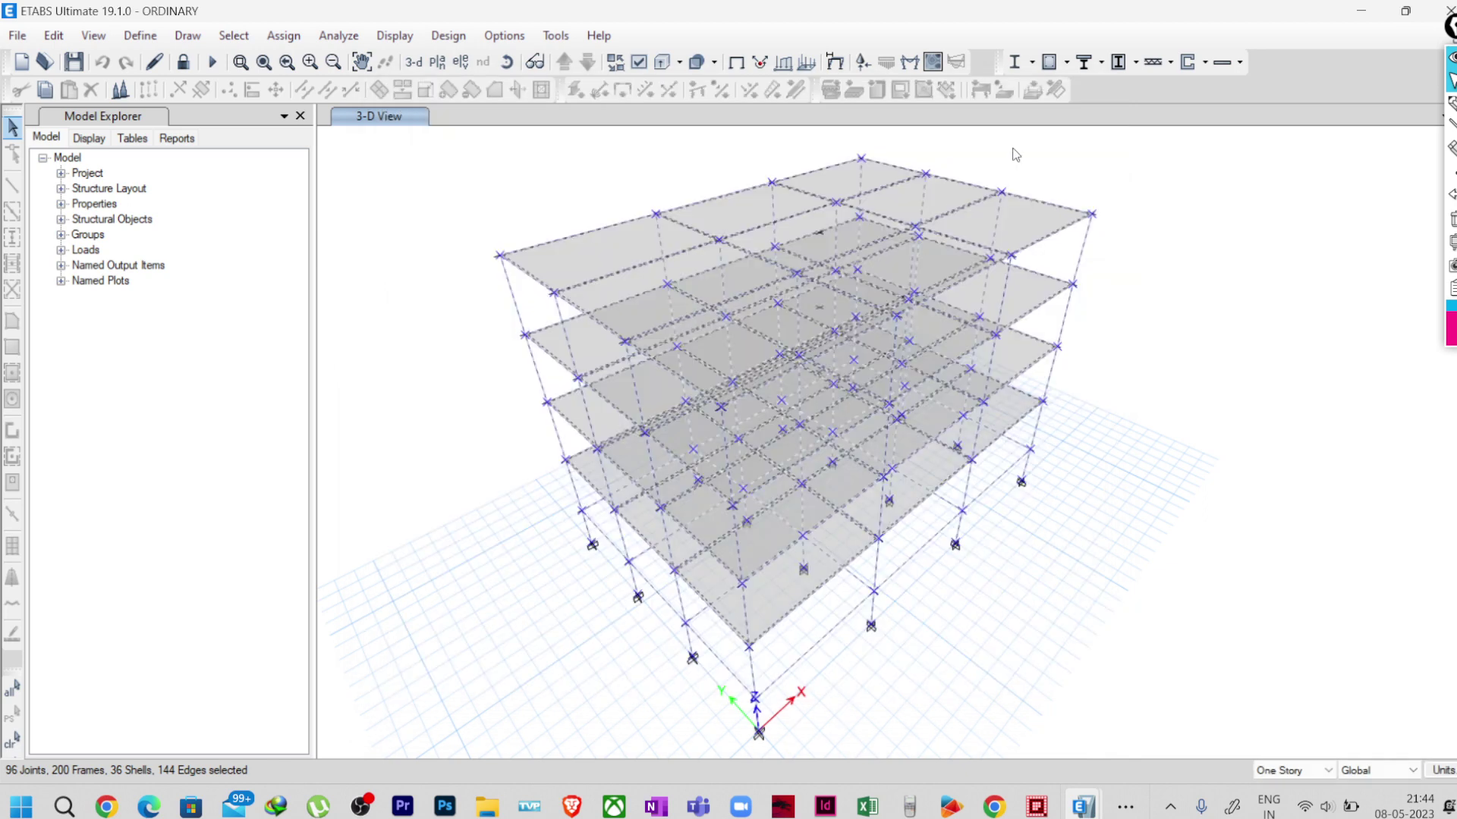
pyautogui.click(1049, 63)
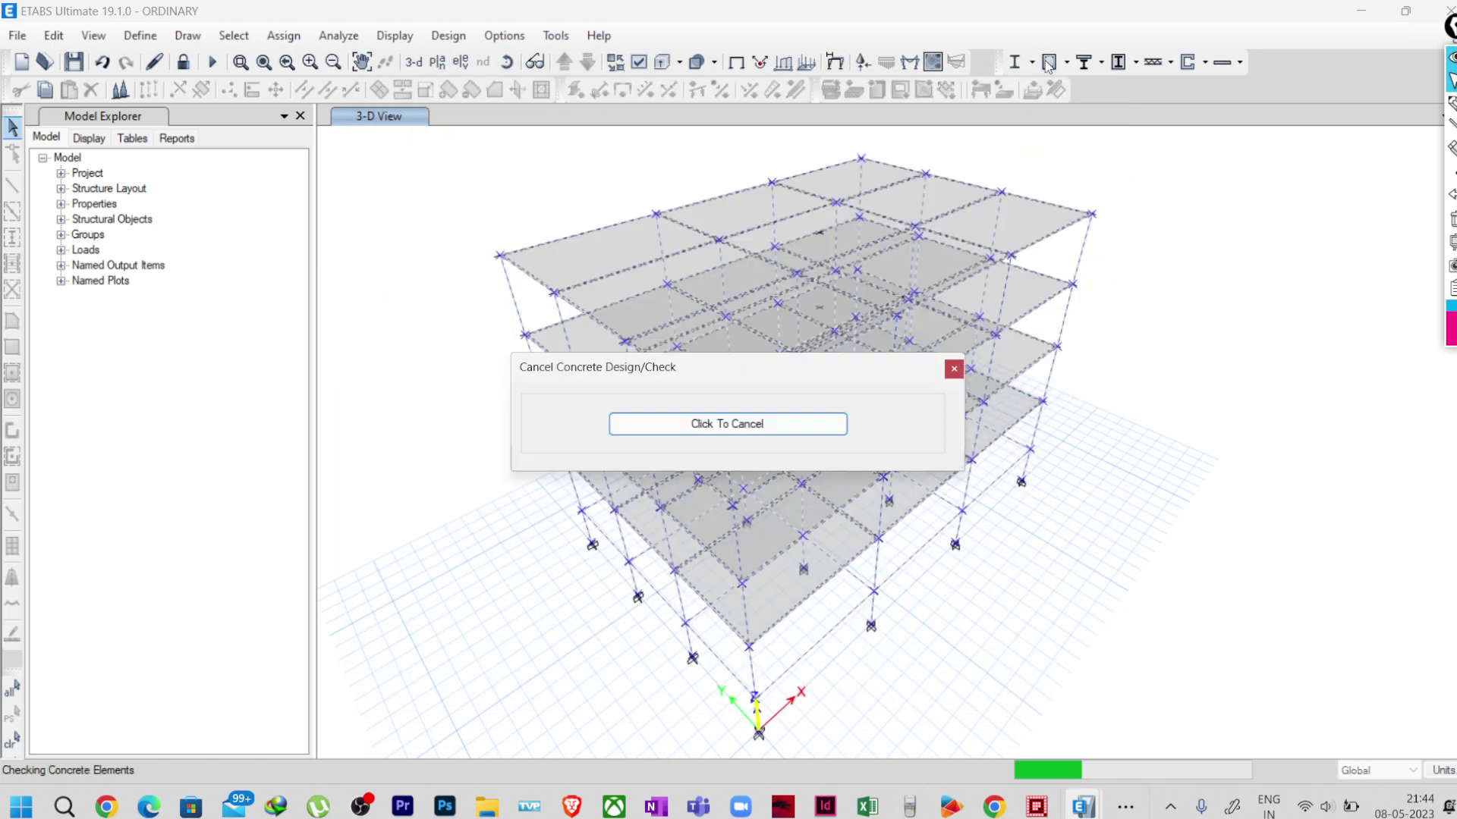
# - Open column C13's flexural design details for the ORDINARY model
pyautogui.rightClick(1038, 436)
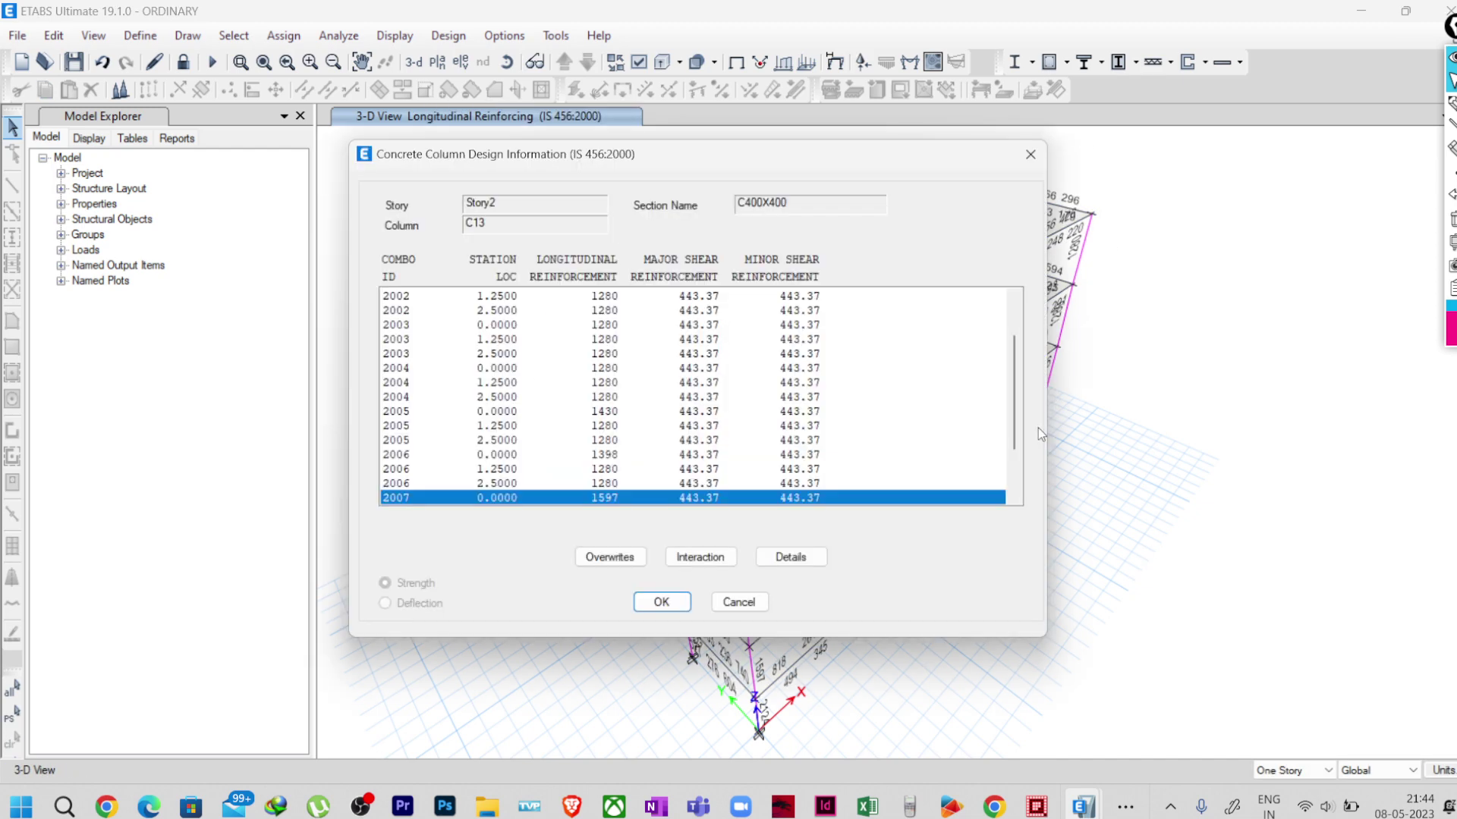
pyautogui.click(809, 558)
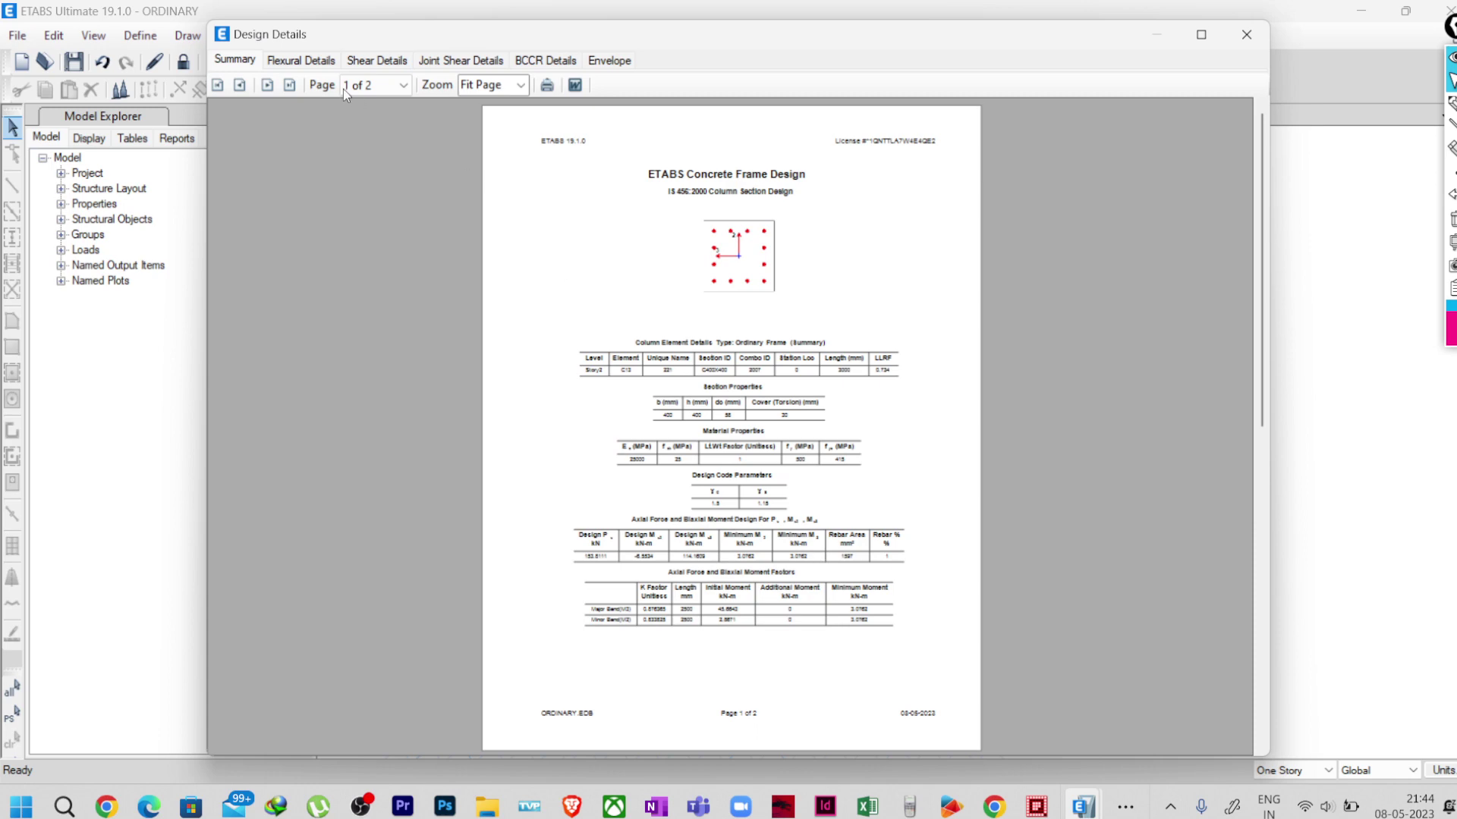
pyautogui.click(289, 64)
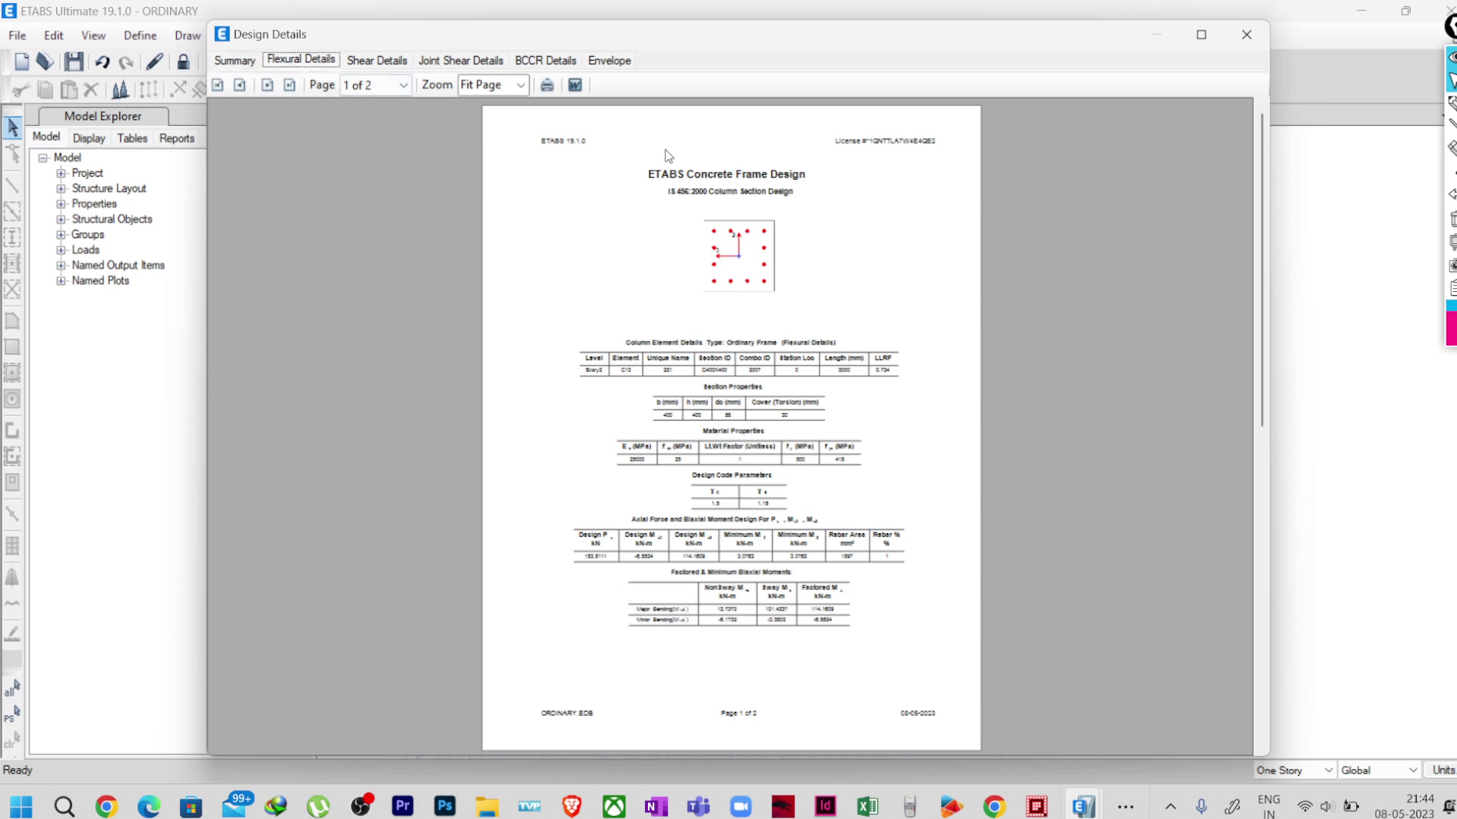
pyautogui.keyDown('ctrl'); pyautogui.scroll(3, 667, 156); pyautogui.keyUp('ctrl')
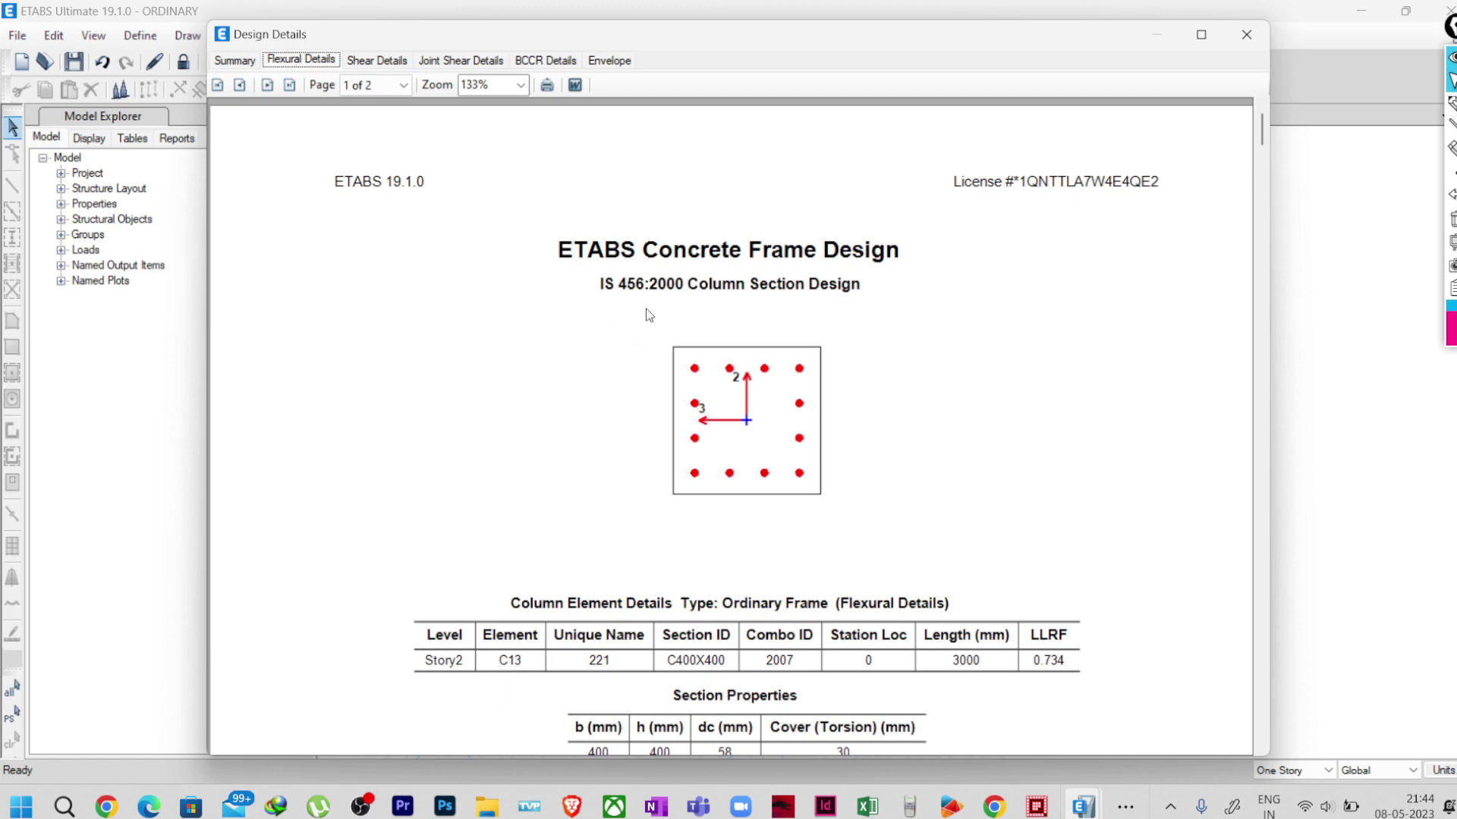
# - Underline IS 456:2000 in the report, erase the ink, and scroll to page 2
pyautogui.click(1450, 104)
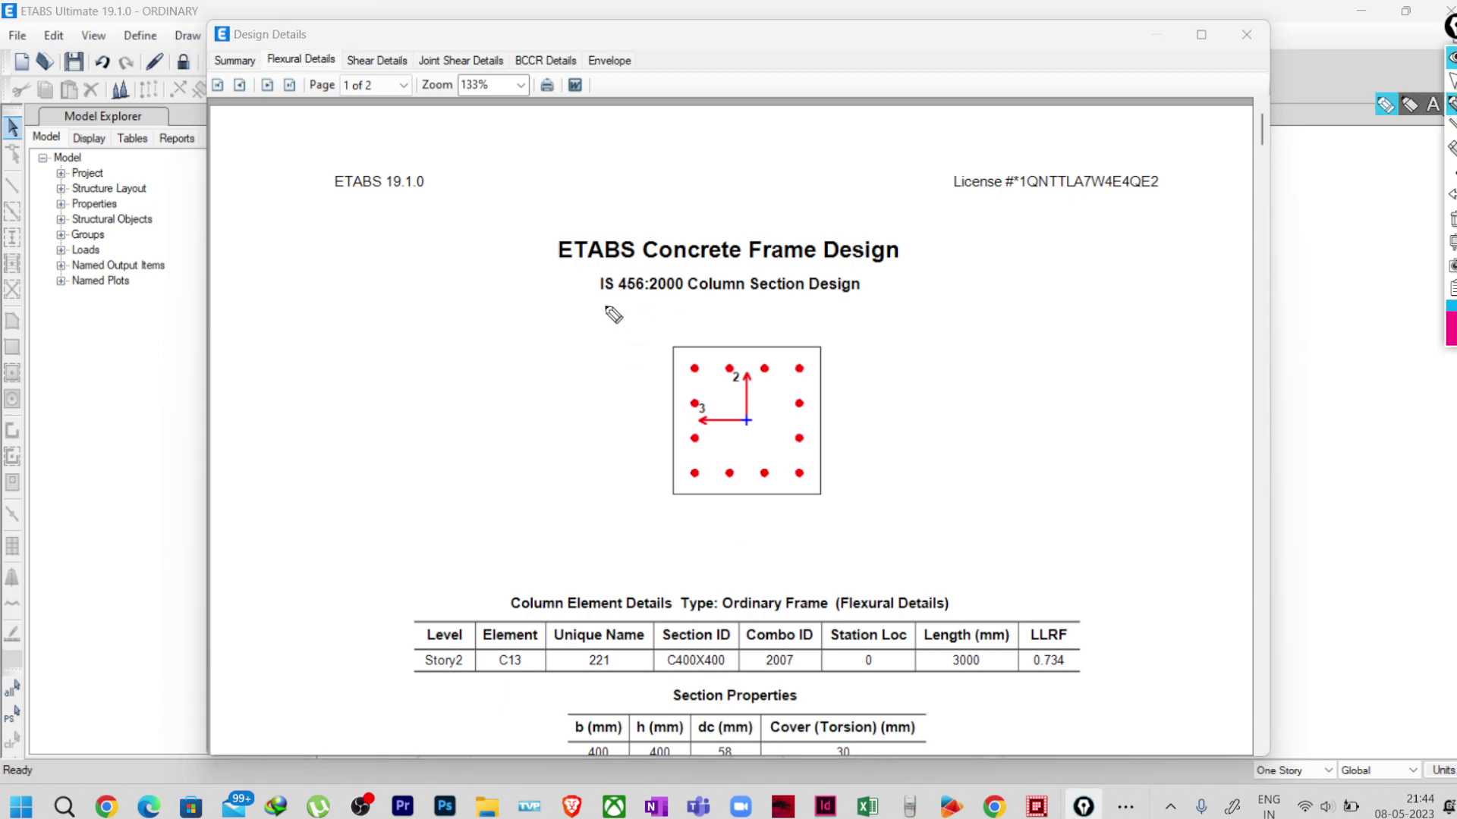
pyautogui.moveTo(597, 301); pyautogui.dragTo(682, 306)
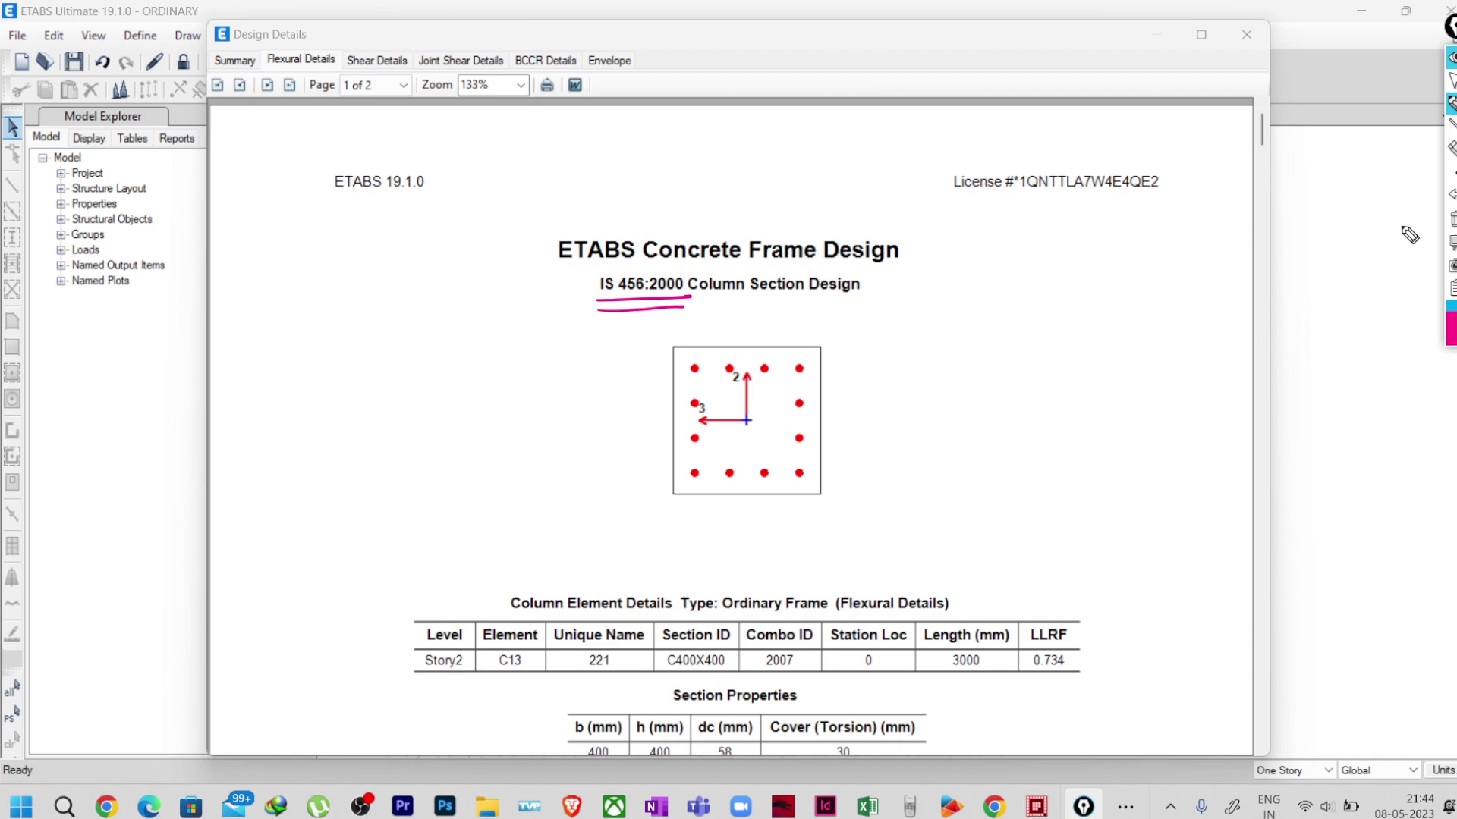
pyautogui.click(1452, 219)
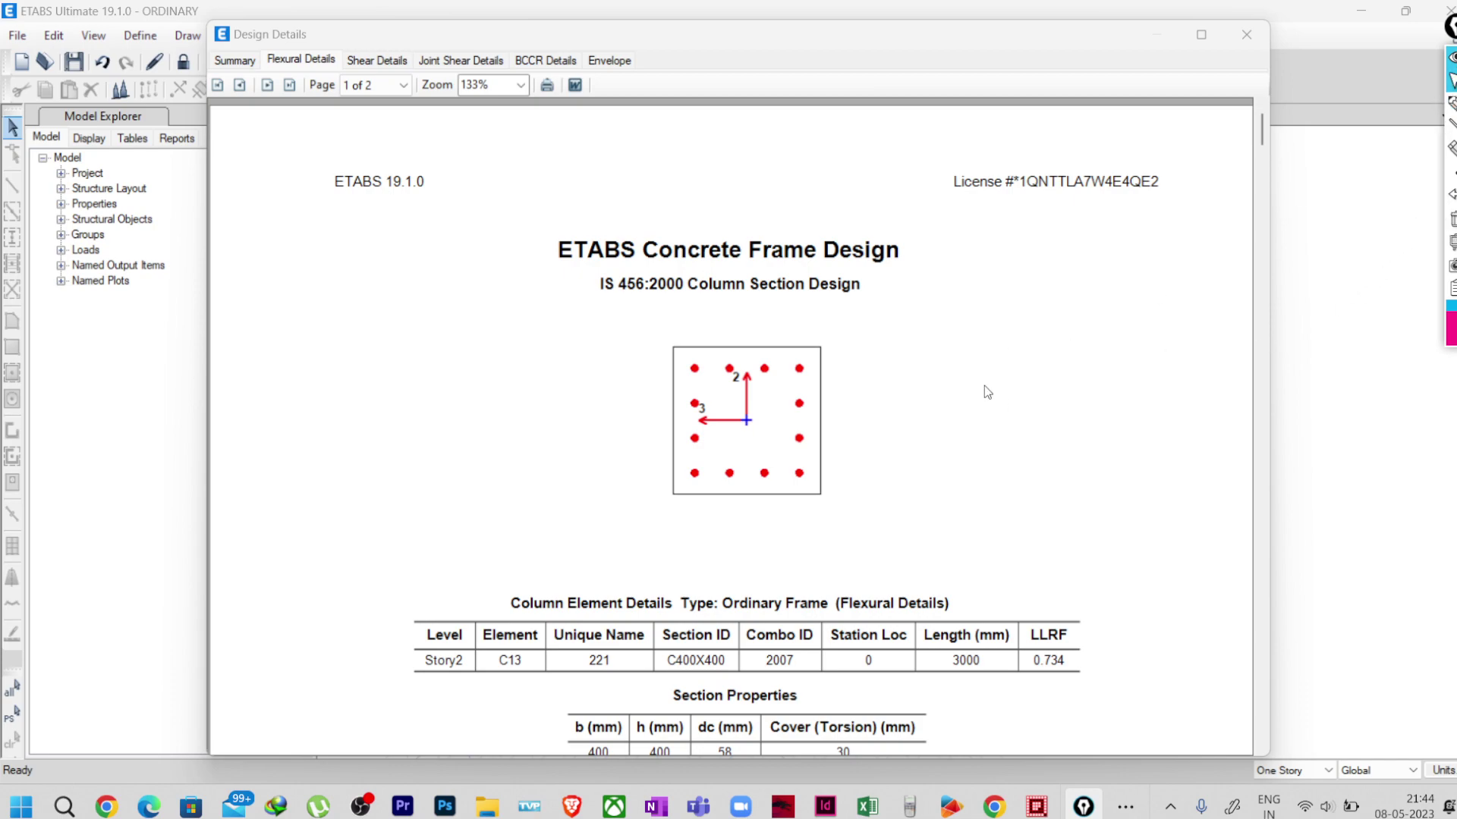
pyautogui.scroll(-15, 985, 385)
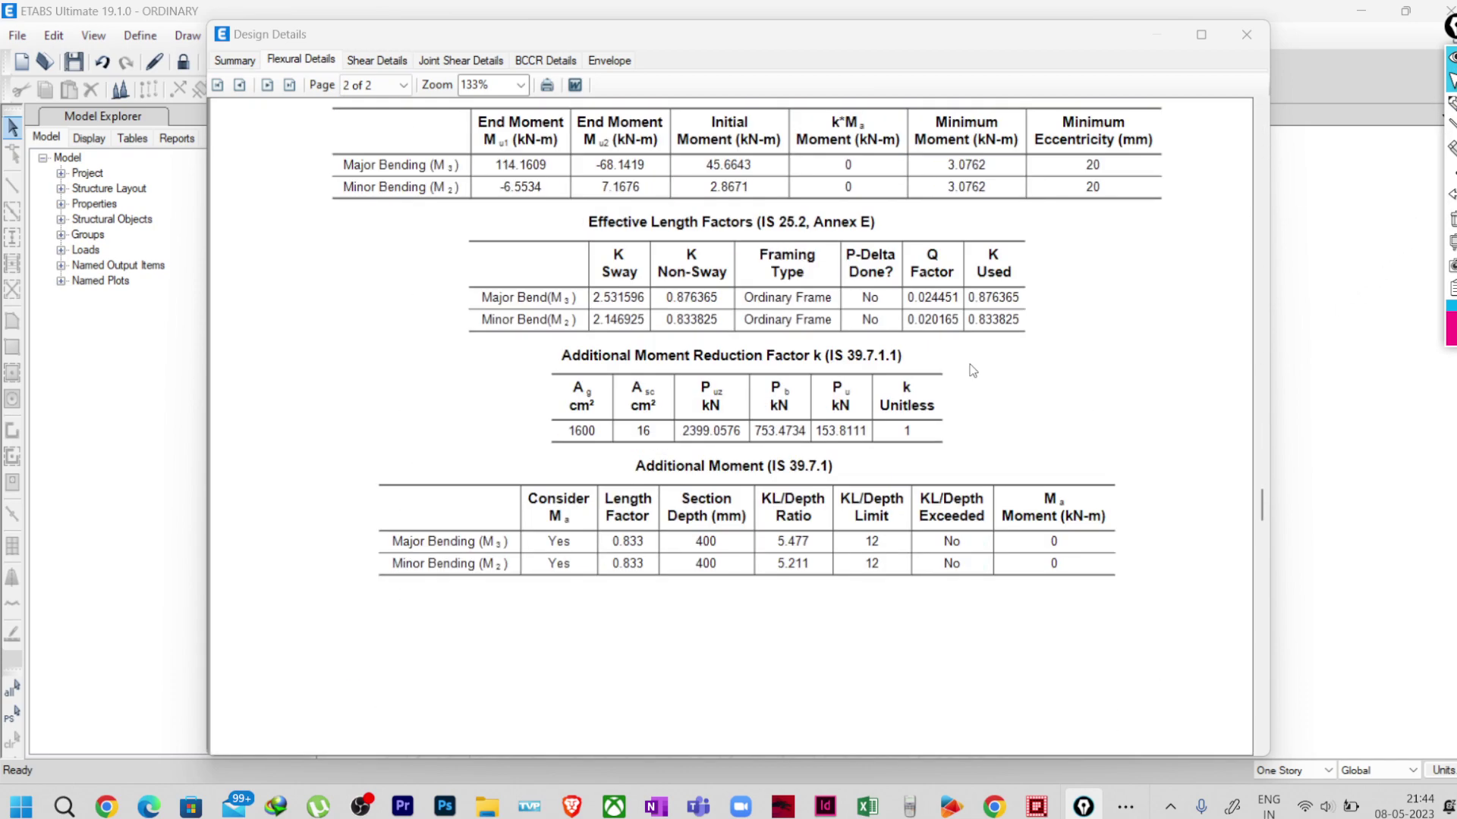
pyautogui.scroll(1, 972, 371)
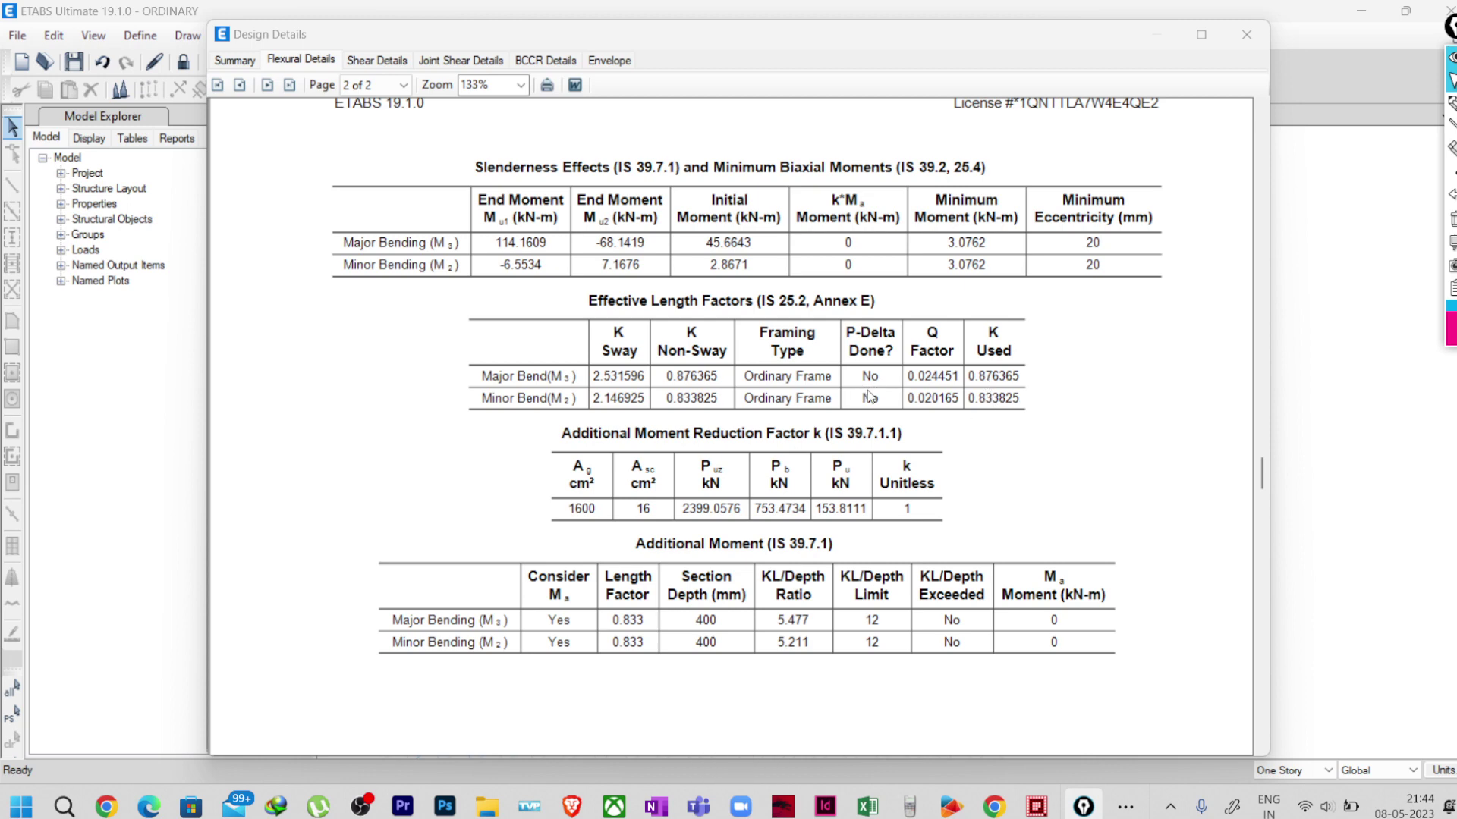
pyautogui.click(1450, 102)
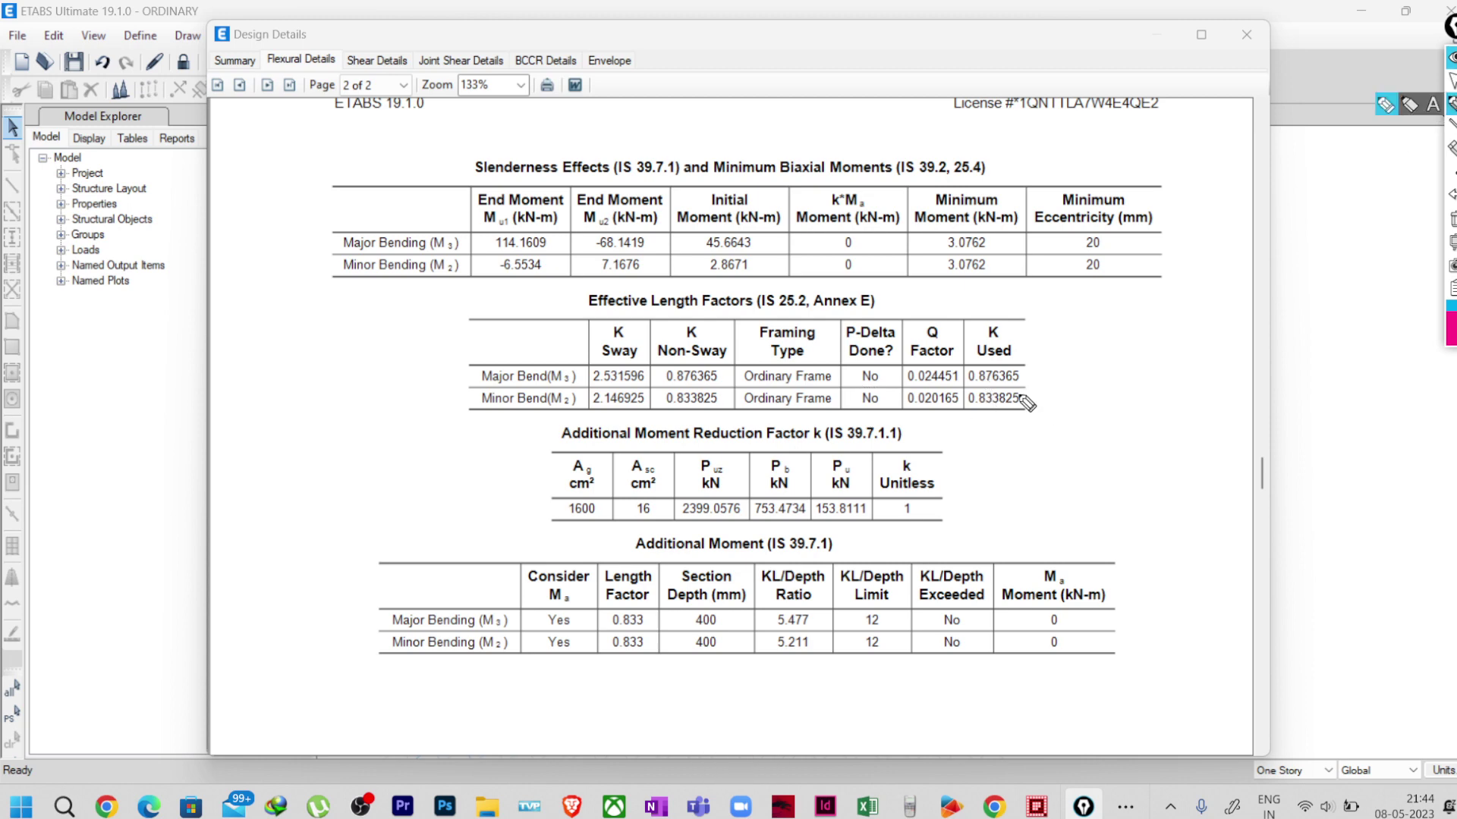
pyautogui.moveTo(1030, 367)
pyautogui.mouseDown()
pyautogui.moveTo(1050, 357)
pyautogui.moveTo(1055, 393)
pyautogui.mouseUp()
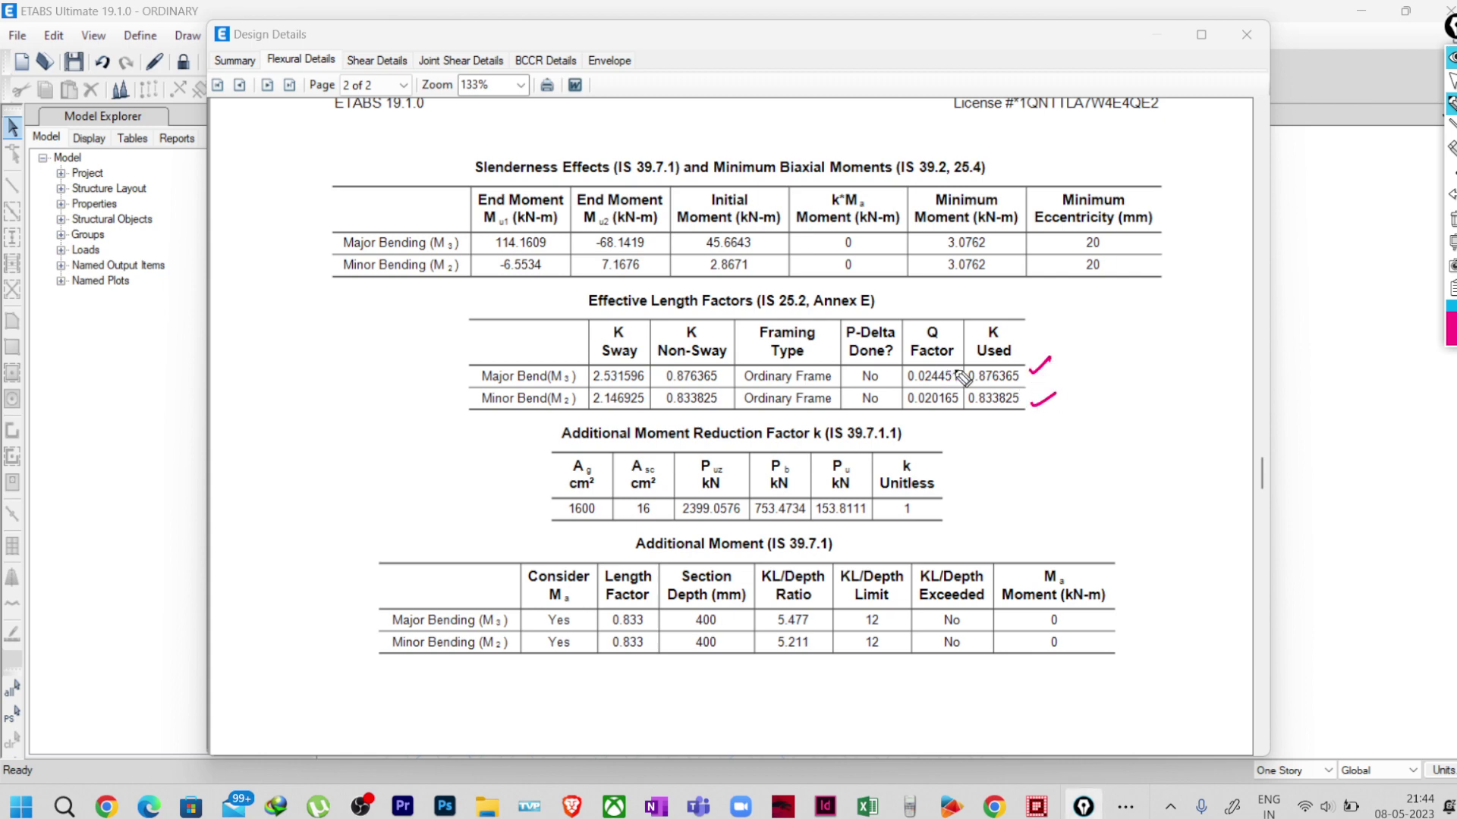
pyautogui.moveTo(957, 358)
pyautogui.mouseDown()
pyautogui.moveTo(912, 368)
pyautogui.moveTo(902, 404)
pyautogui.moveTo(950, 425)
pyautogui.moveTo(954, 363)
pyautogui.mouseUp()
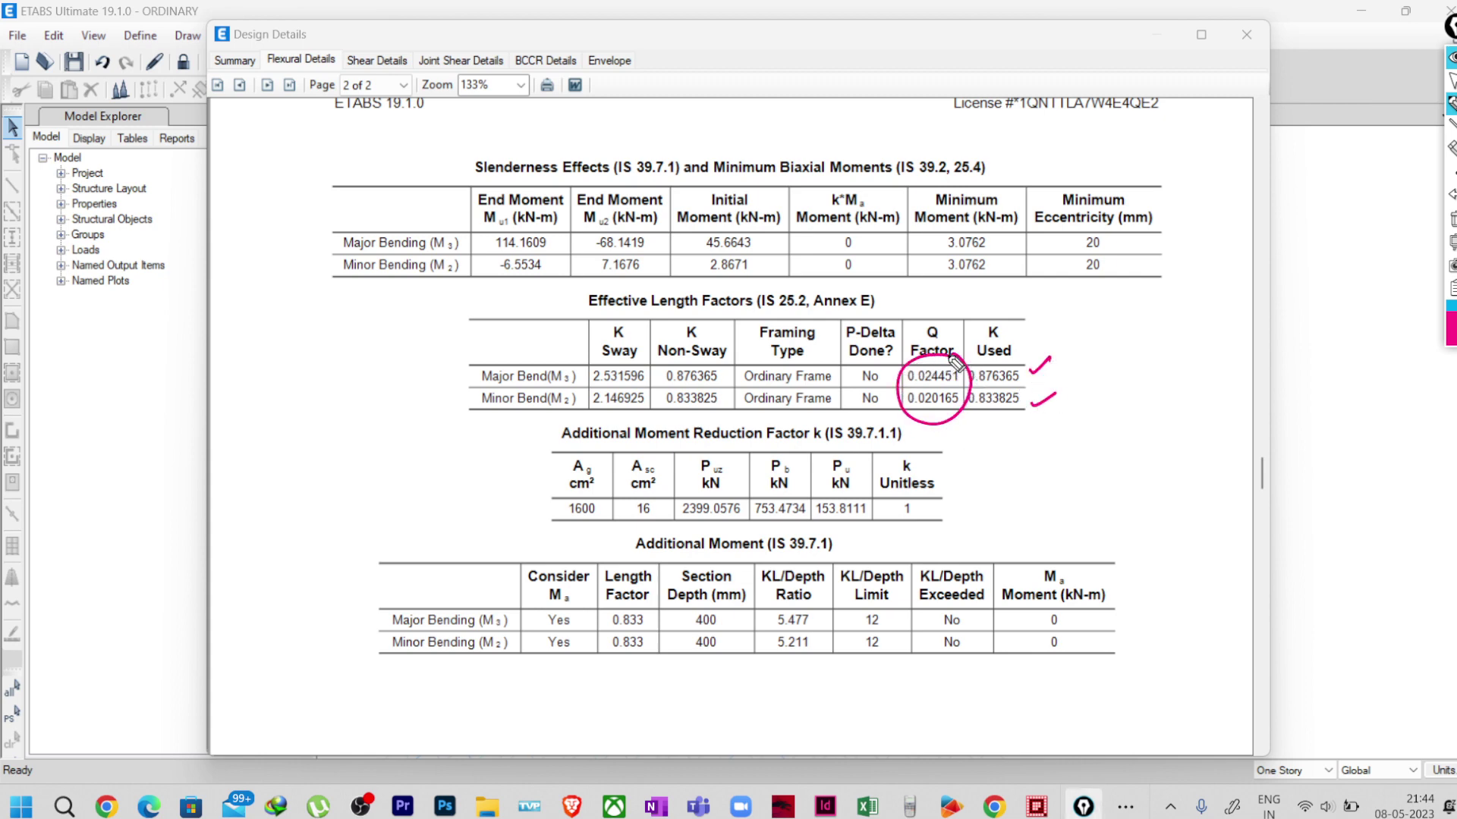
pyautogui.moveTo(1091, 416)
pyautogui.mouseDown()
pyautogui.moveTo(1121, 425)
pyautogui.moveTo(1168, 371)
pyautogui.mouseUp()
pyautogui.moveTo(1073, 459); pyautogui.dragTo(1197, 374)
pyautogui.moveTo(1109, 462)
pyautogui.mouseDown()
pyautogui.moveTo(1143, 444)
pyautogui.moveTo(1167, 450)
pyautogui.moveTo(1164, 428)
pyautogui.moveTo(1210, 396)
pyautogui.moveTo(1224, 348)
pyautogui.moveTo(1235, 376)
pyautogui.moveTo(1251, 326)
pyautogui.moveTo(1265, 355)
pyautogui.moveTo(1265, 333)
pyautogui.moveTo(1306, 313)
pyautogui.mouseUp()
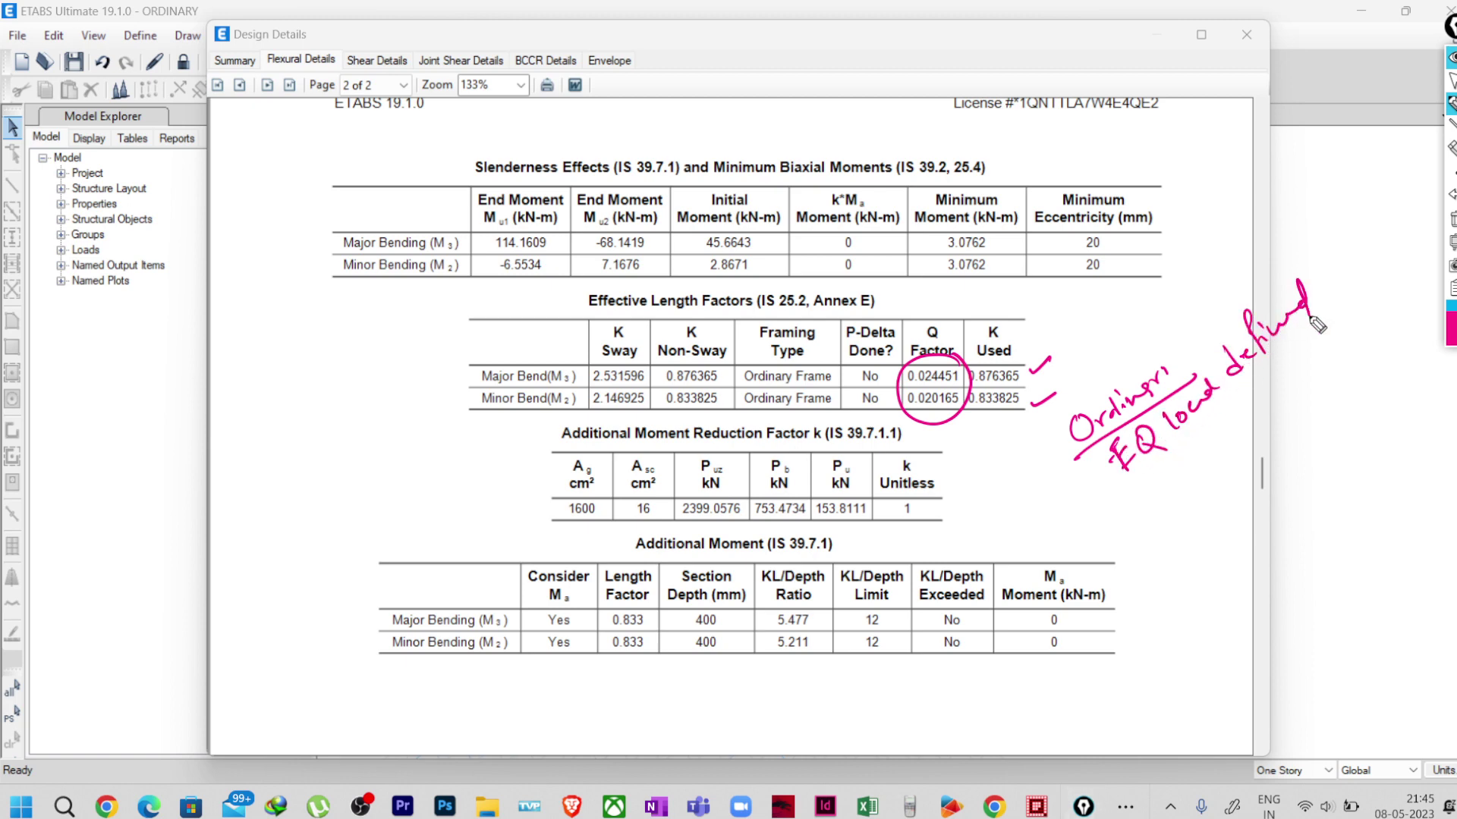
pyautogui.moveTo(1134, 500); pyautogui.dragTo(1354, 337)
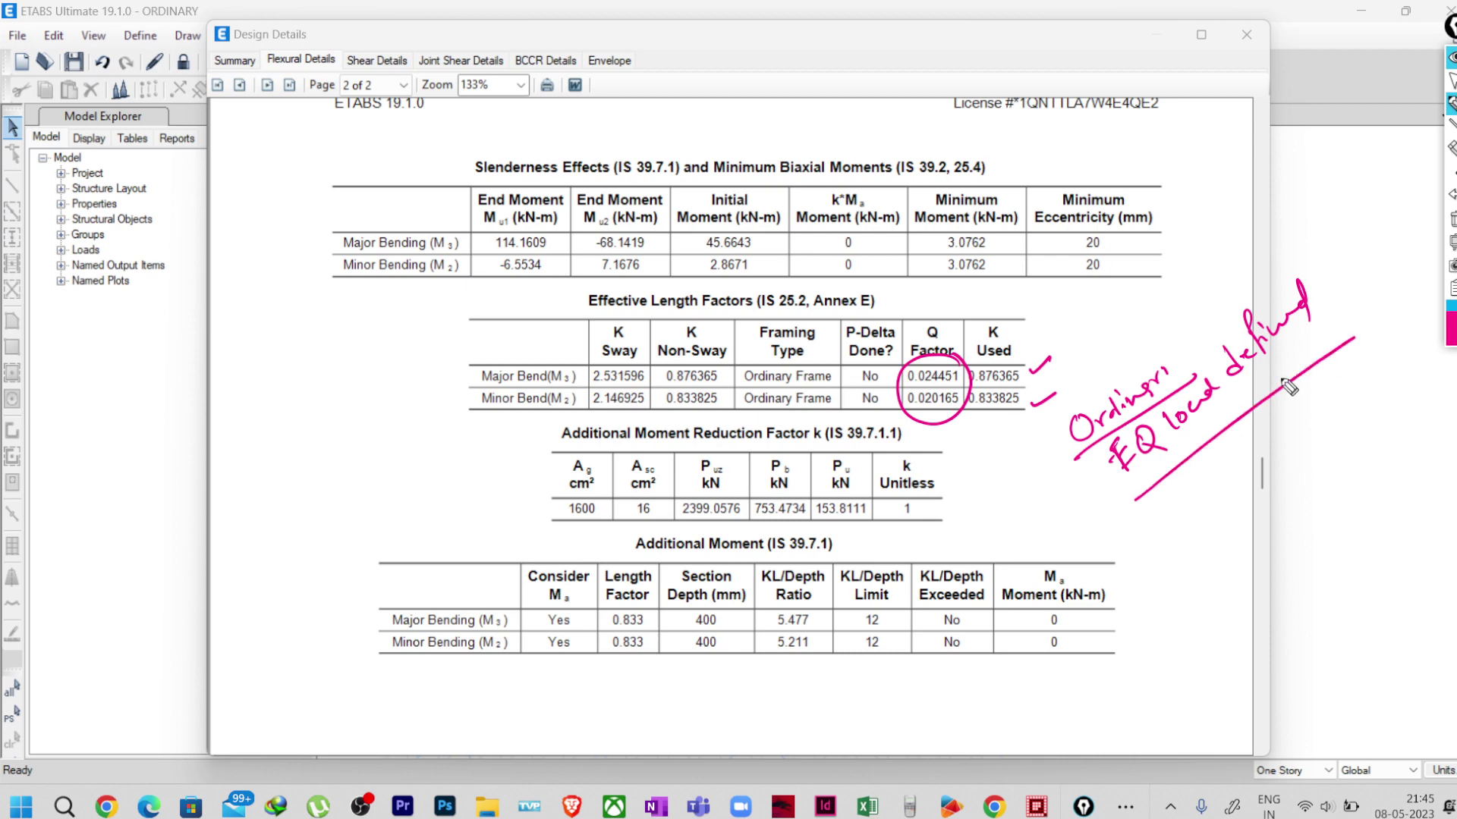
pyautogui.moveTo(961, 351)
pyautogui.mouseDown()
pyautogui.moveTo(950, 323)
pyautogui.moveTo(918, 334)
pyautogui.moveTo(983, 311)
pyautogui.mouseUp()
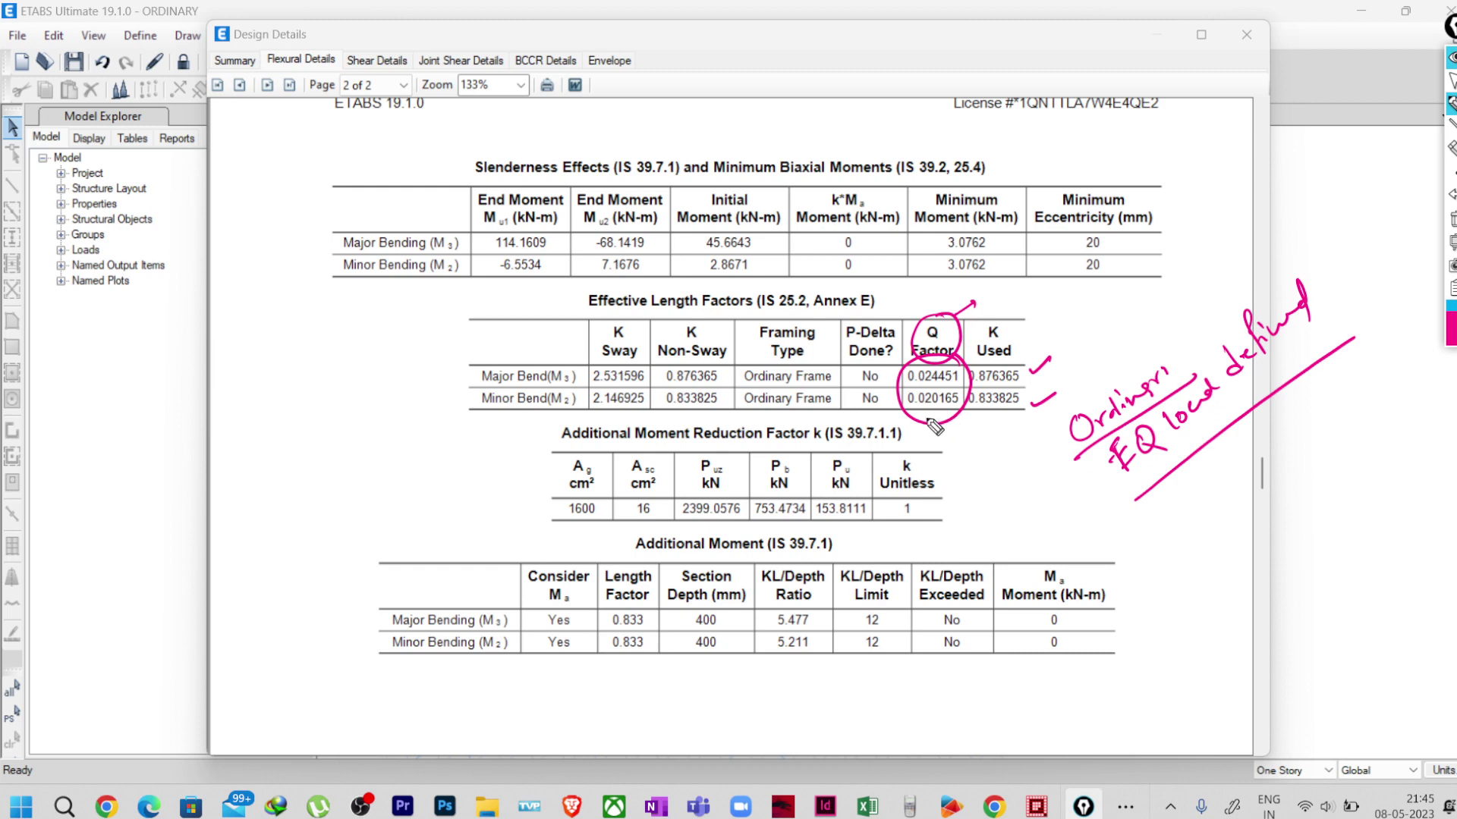
pyautogui.moveTo(916, 422); pyautogui.dragTo(959, 411)
pyautogui.moveTo(1021, 352)
pyautogui.mouseDown()
pyautogui.moveTo(999, 431)
pyautogui.moveTo(1028, 350)
pyautogui.mouseUp()
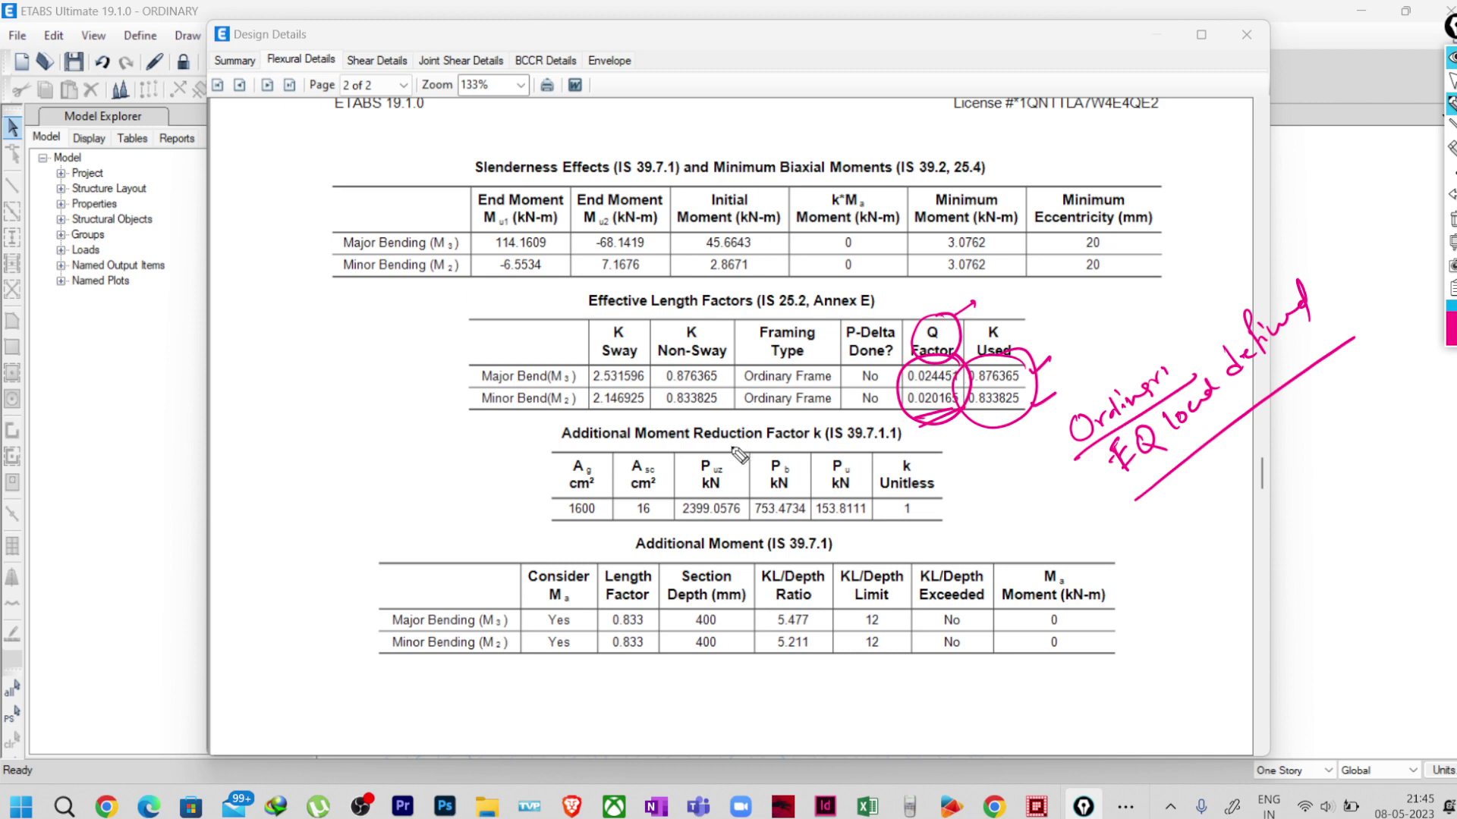
pyautogui.moveTo(593, 386); pyautogui.dragTo(707, 385)
pyautogui.moveTo(930, 420); pyautogui.dragTo(956, 416)
pyautogui.click(1451, 219)
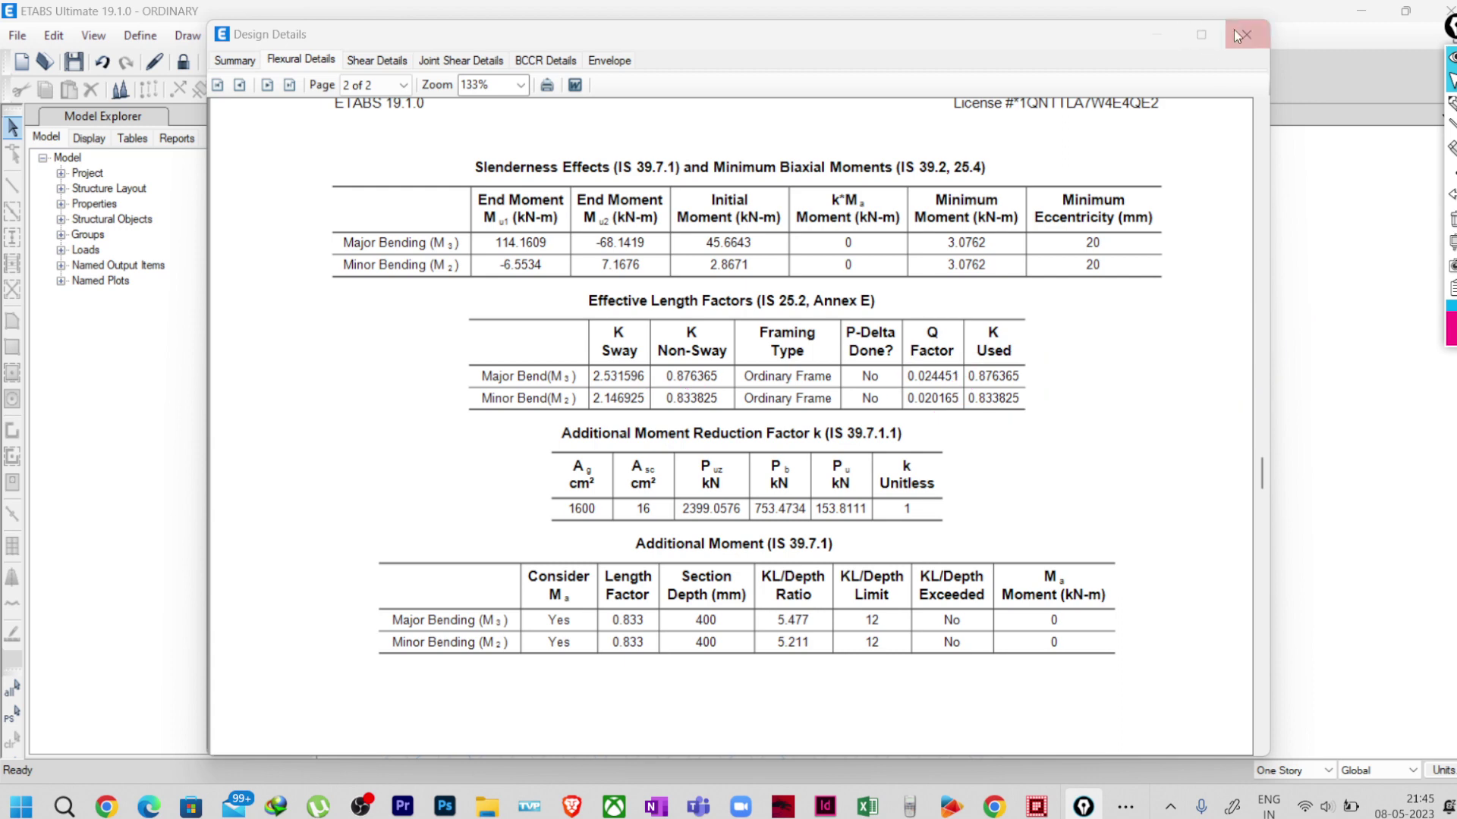
# - Close C13's design reports and switch to the ORDINARY_NO EQ model window
pyautogui.click(1241, 35)
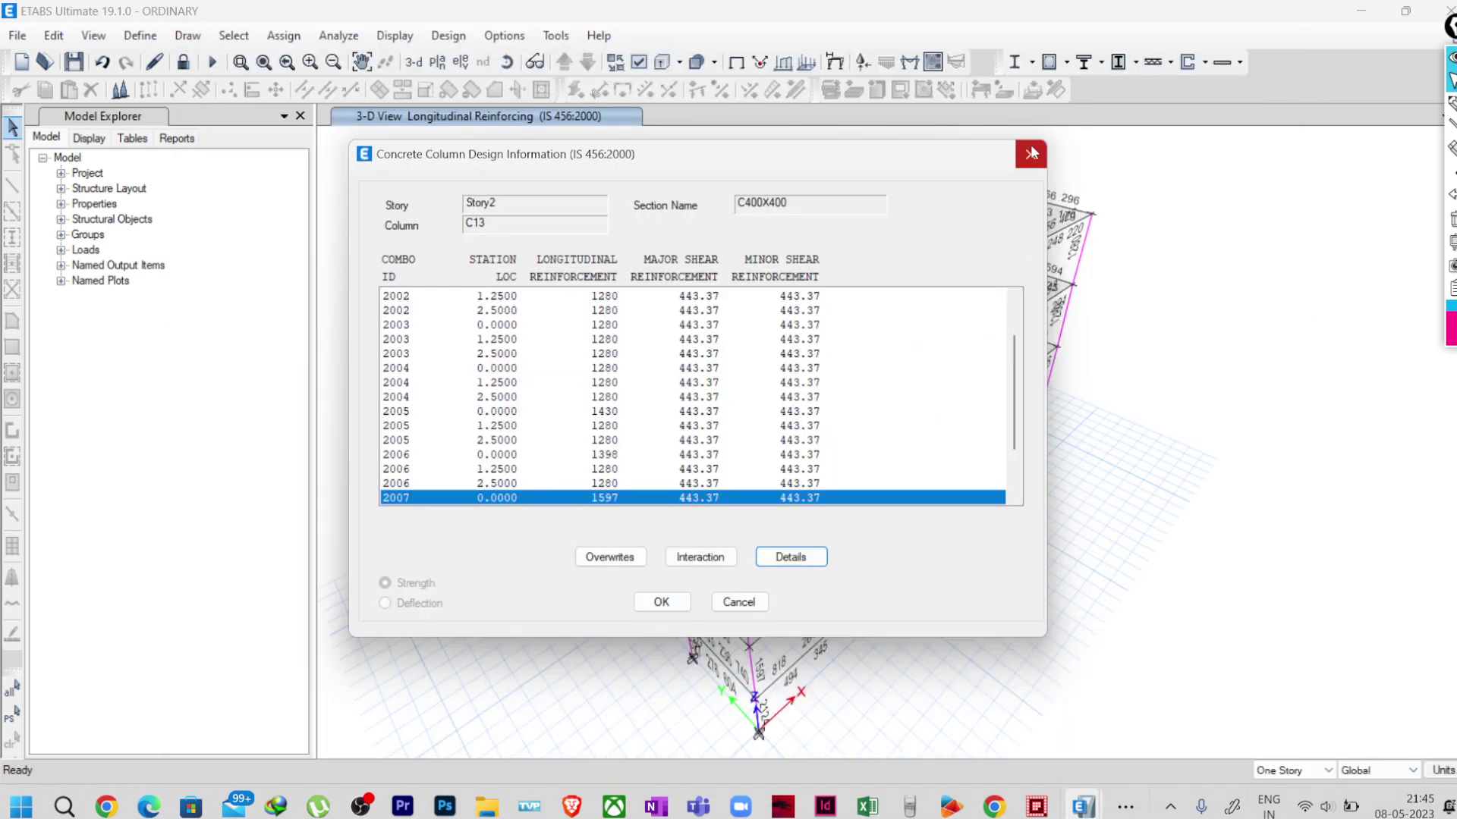
pyautogui.click(1030, 152)
pyautogui.moveTo(1083, 802)
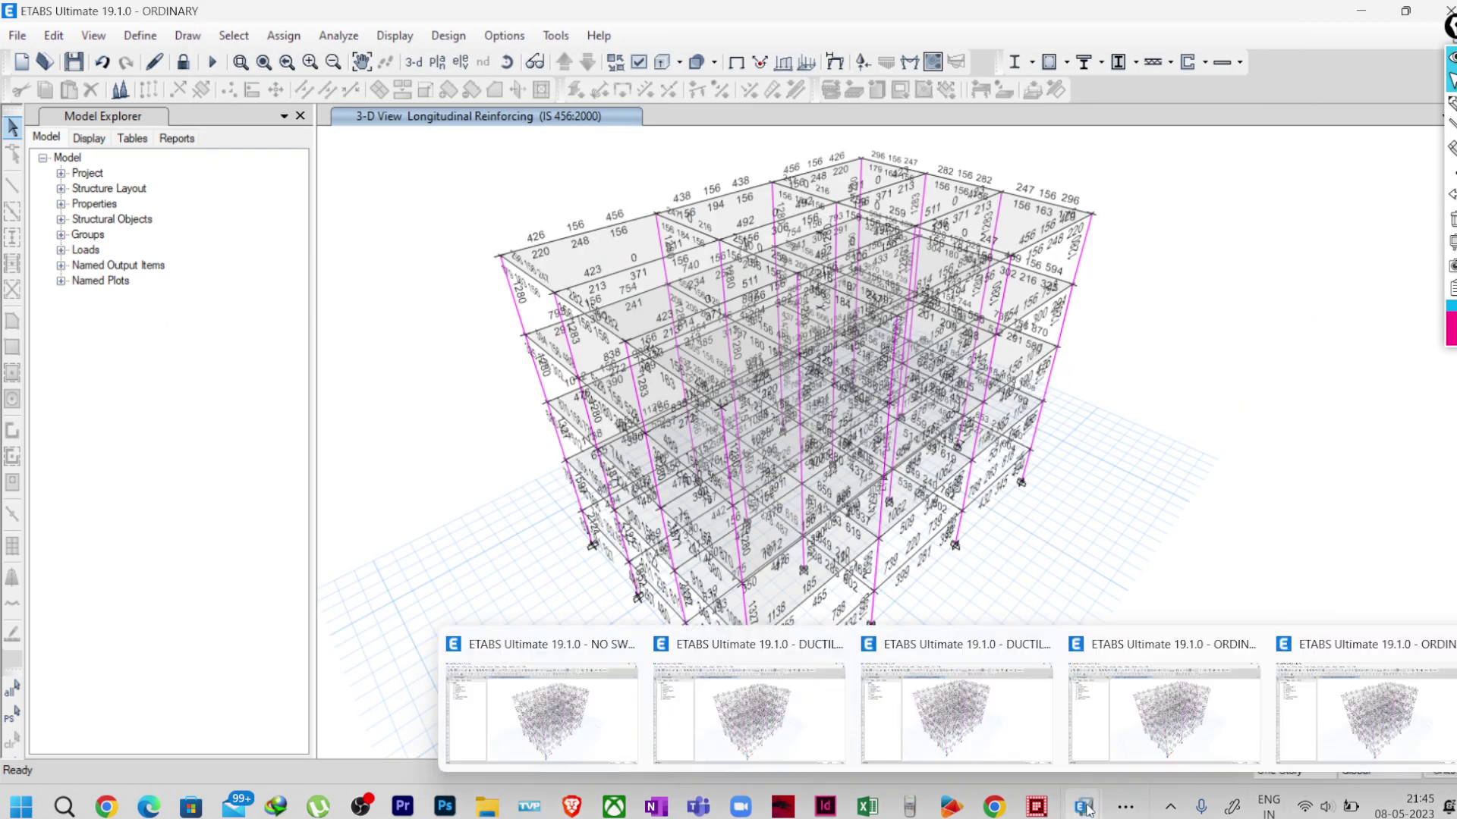
pyautogui.moveTo(1192, 732)
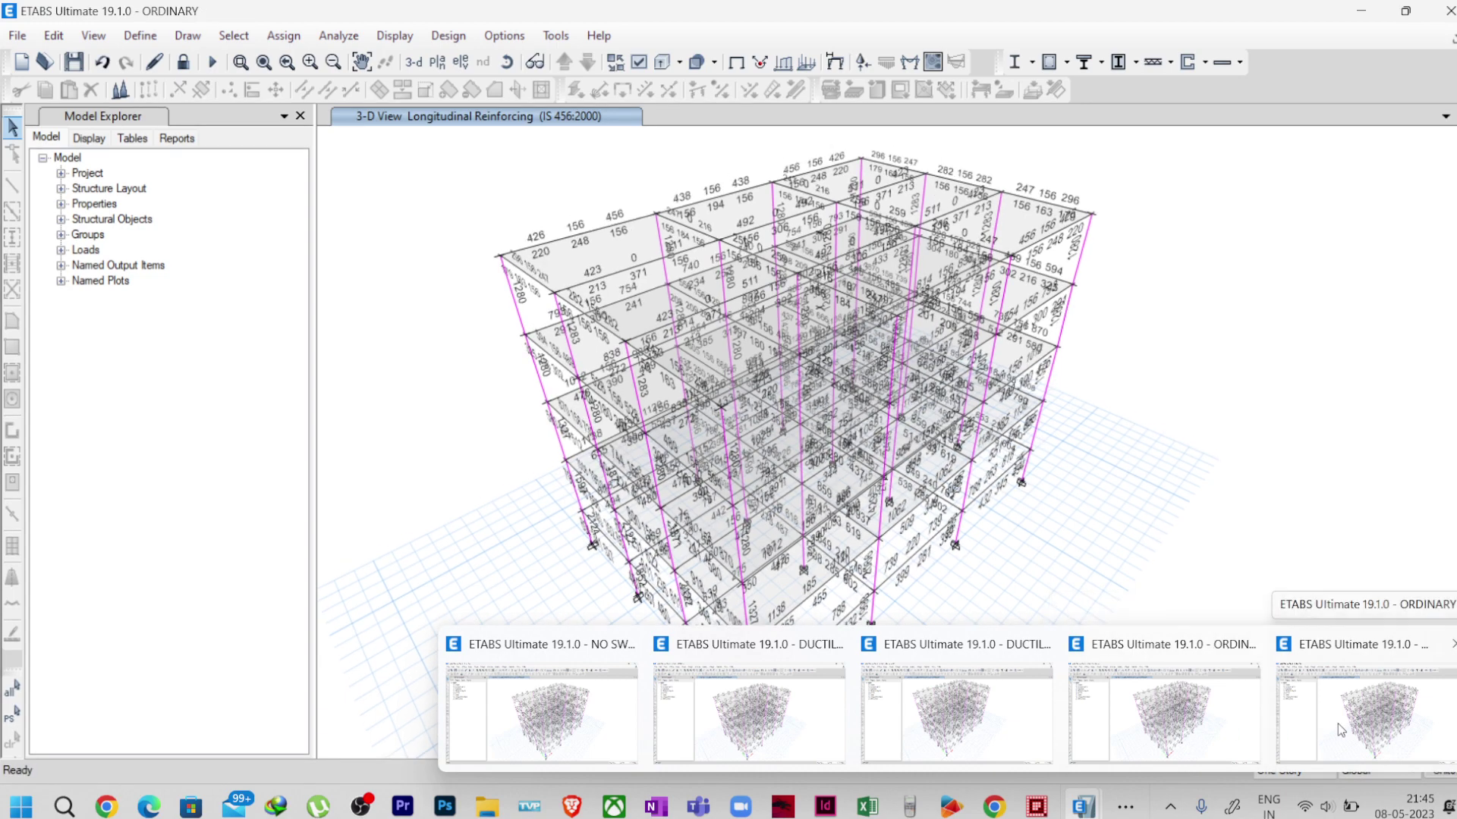
pyautogui.moveTo(1305, 732)
pyautogui.click(1209, 726)
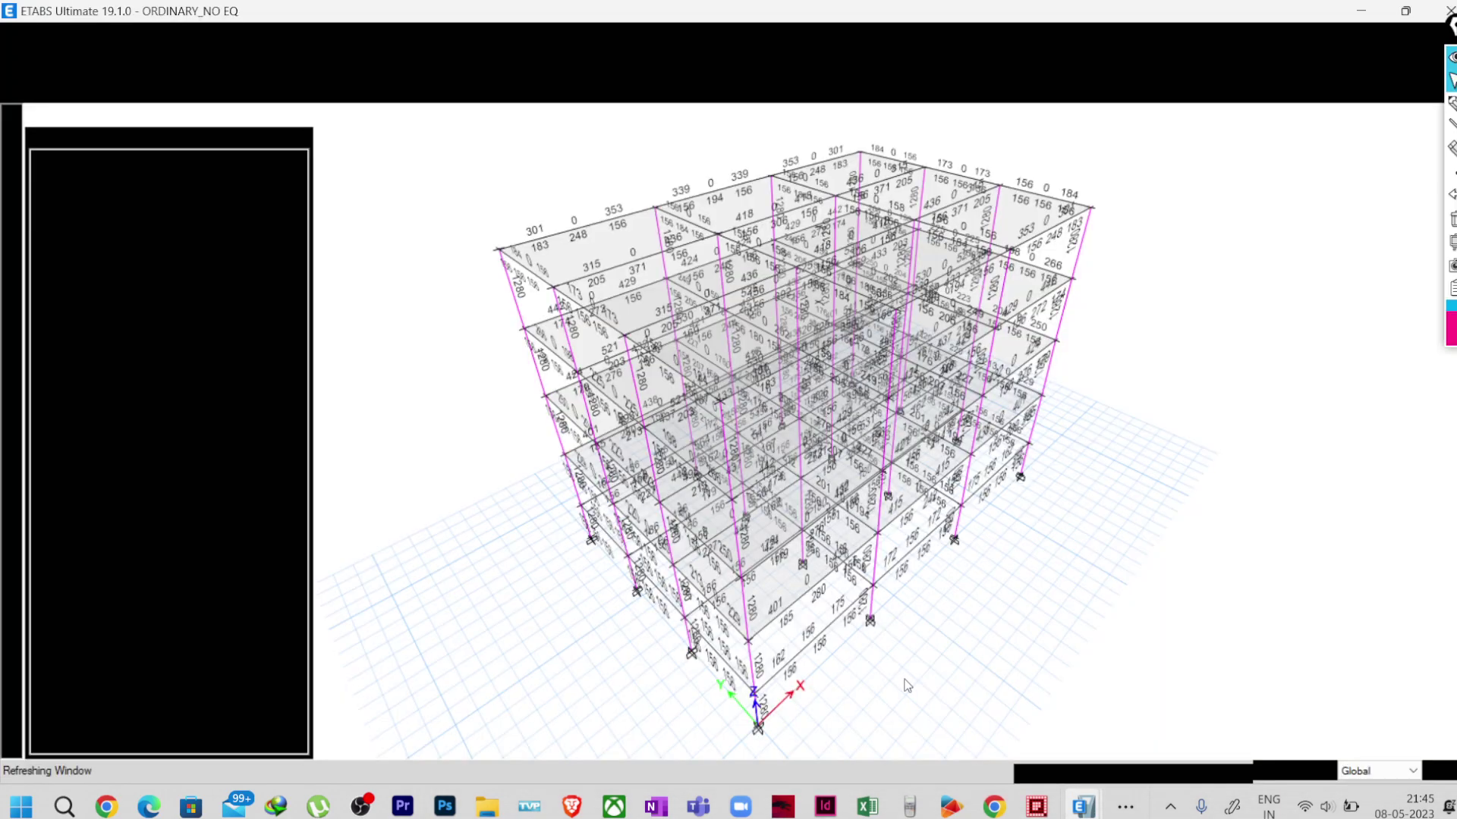
# - Open C13's flexural details to page 2: Q factor 0, K used 2.531596/2.146925
pyautogui.rightClick(1036, 429)
pyautogui.click(791, 556)
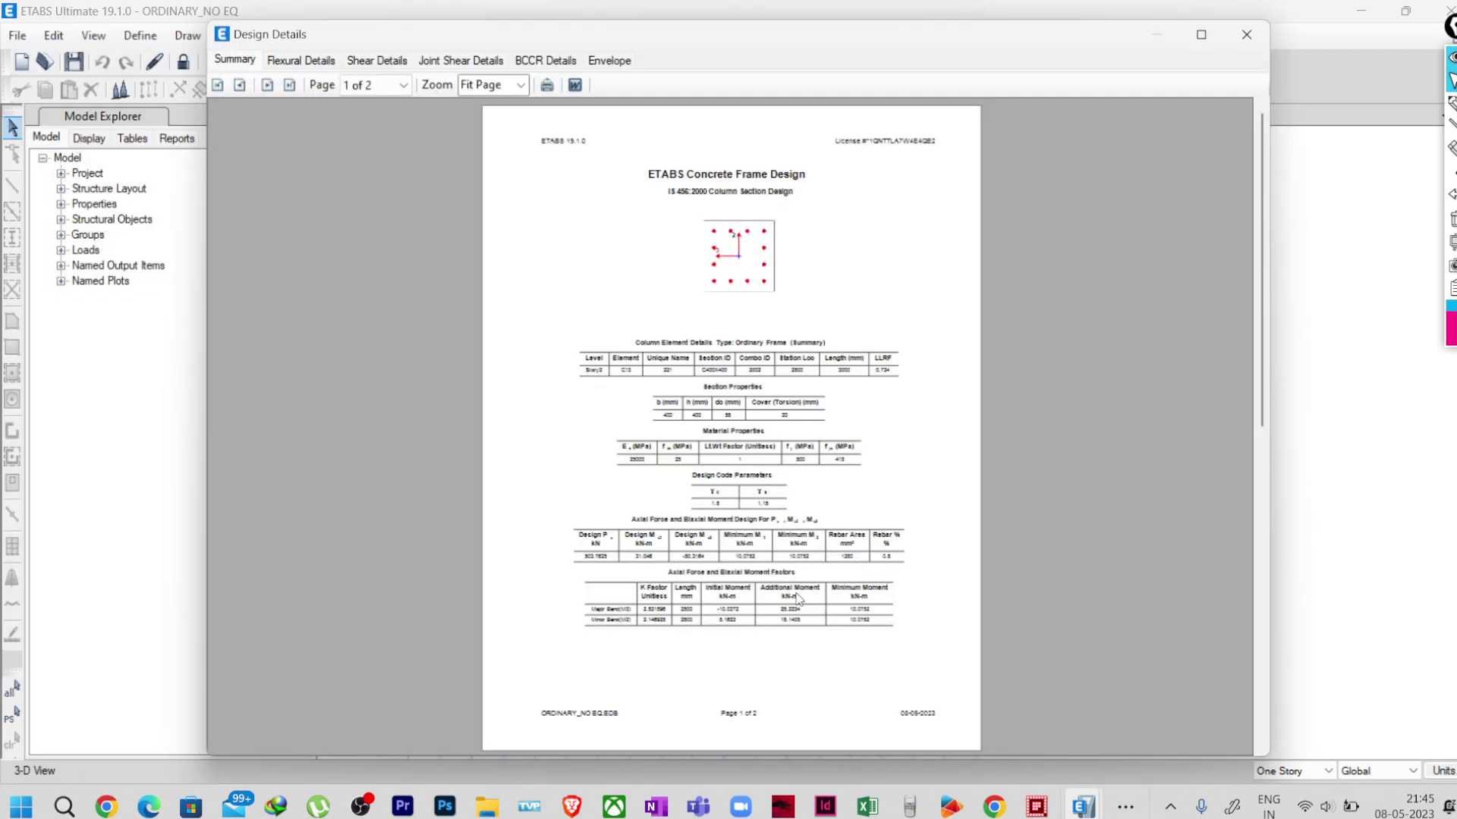
pyautogui.click(296, 60)
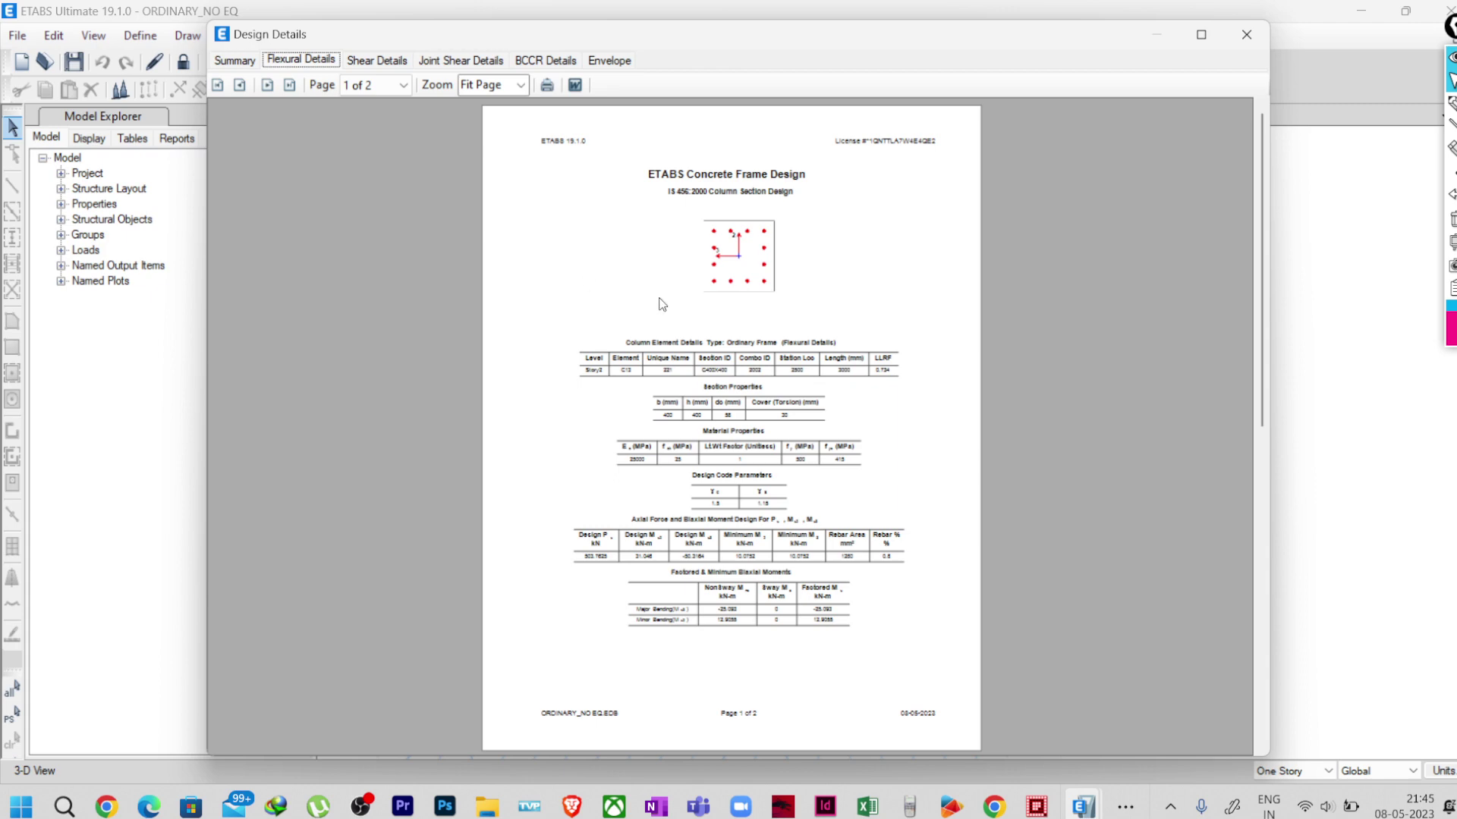
pyautogui.keyDown('ctrl'); pyautogui.scroll(3, 732, 226); pyautogui.keyUp('ctrl')
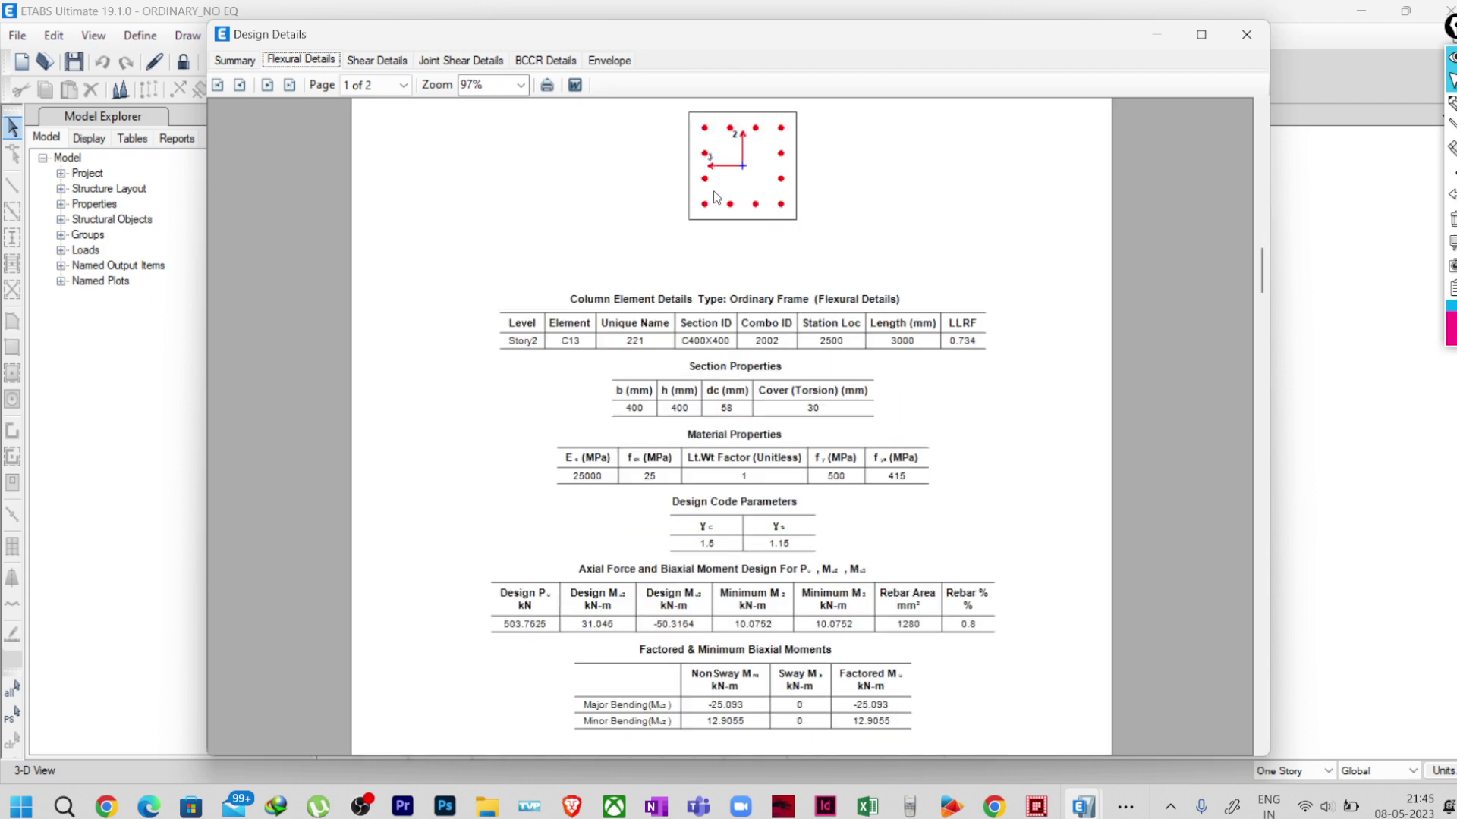
pyautogui.scroll(2, 716, 198)
pyautogui.scroll(-12, 705, 243)
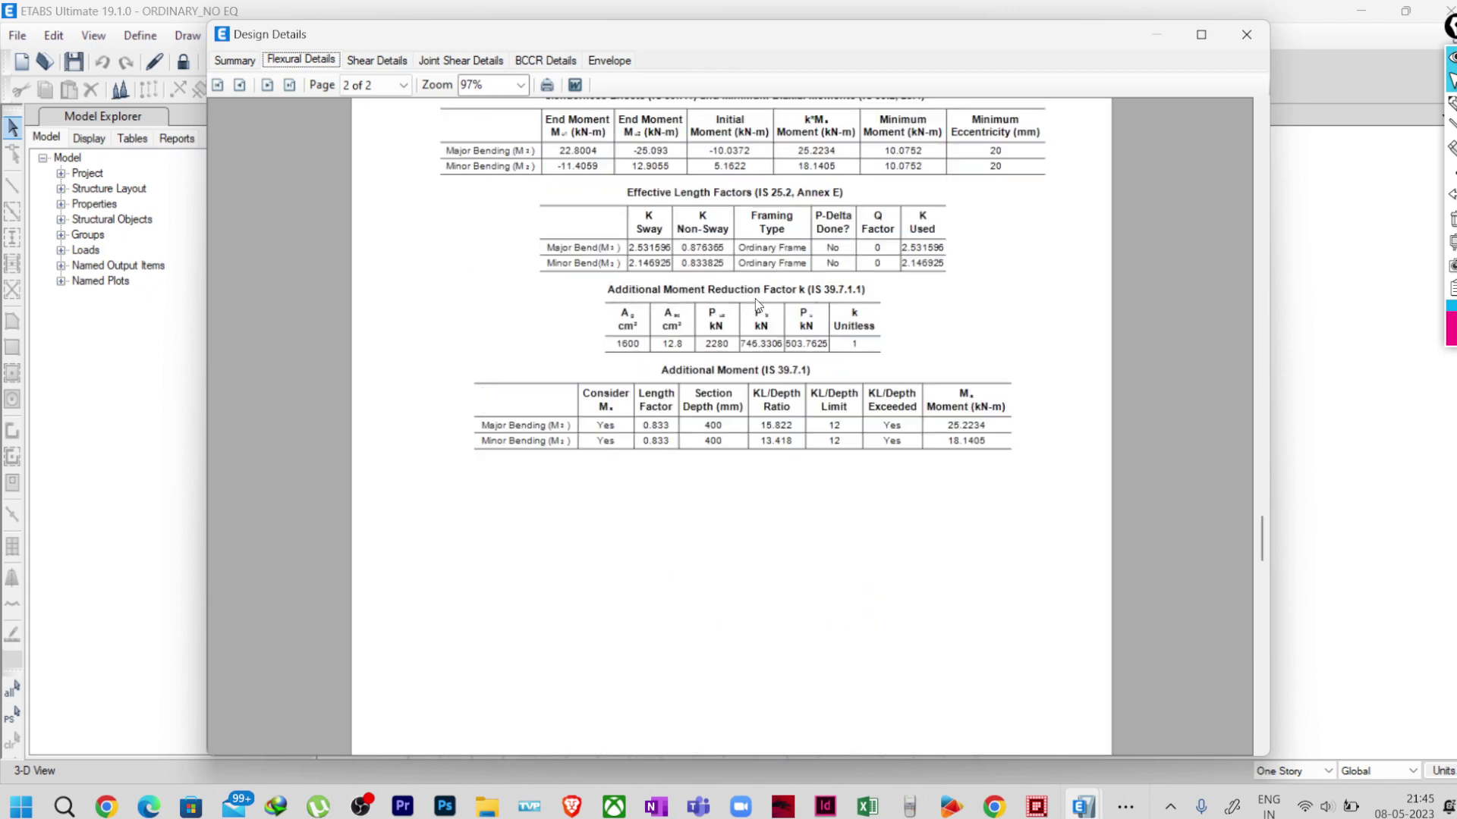
pyautogui.keyDown('ctrl'); pyautogui.scroll(3, 844, 289); pyautogui.keyUp('ctrl')
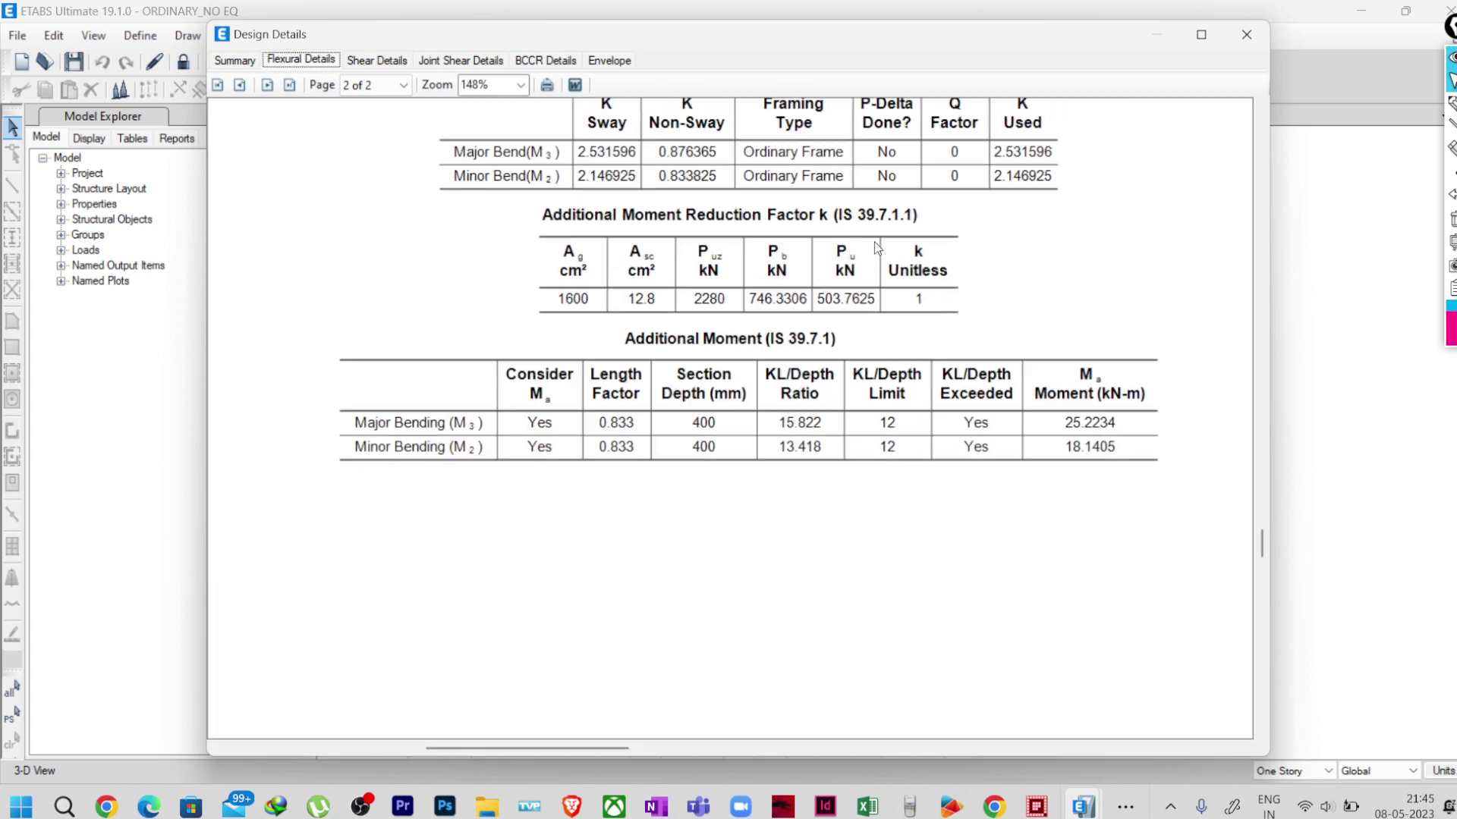
pyautogui.scroll(3, 874, 241)
pyautogui.scroll(-1, 882, 321)
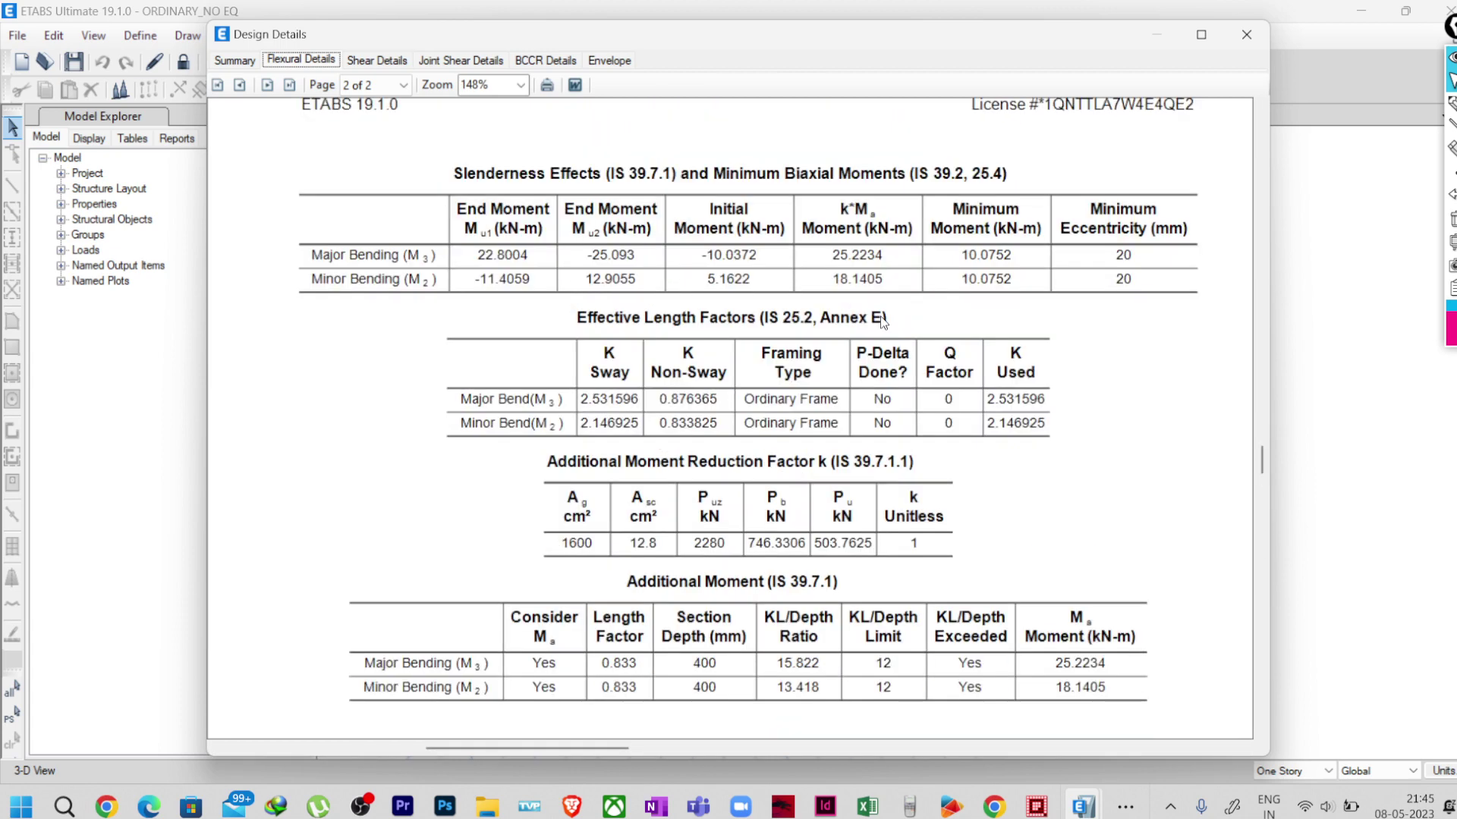
pyautogui.click(1447, 106)
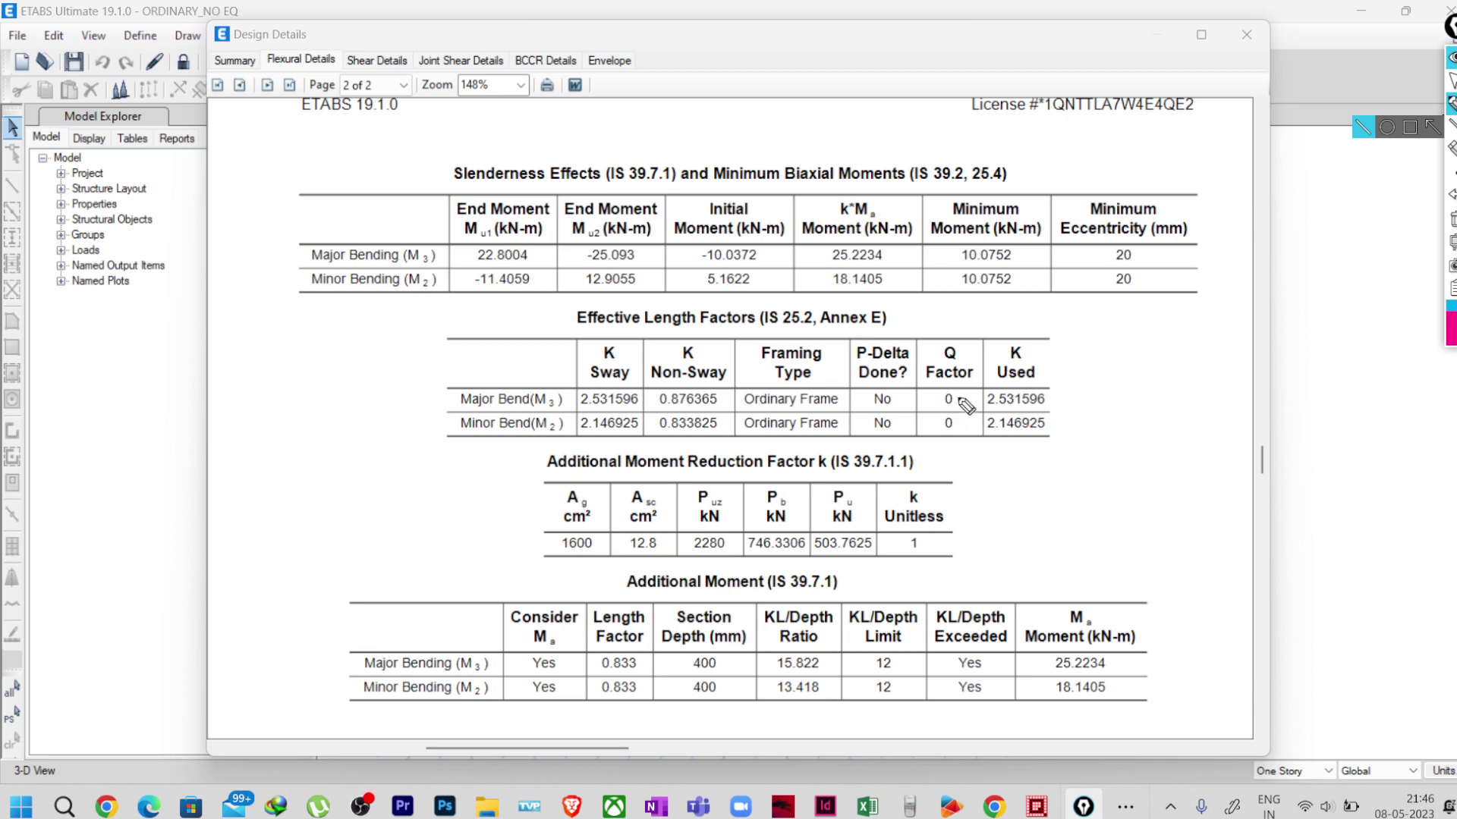
pyautogui.moveTo(957, 388)
pyautogui.mouseDown()
pyautogui.moveTo(947, 444)
pyautogui.moveTo(950, 389)
pyautogui.mouseUp()
pyautogui.moveTo(962, 448); pyautogui.dragTo(986, 473)
pyautogui.moveTo(990, 460)
pyautogui.mouseDown()
pyautogui.moveTo(987, 480)
pyautogui.moveTo(1032, 499)
pyautogui.moveTo(1003, 531)
pyautogui.mouseUp()
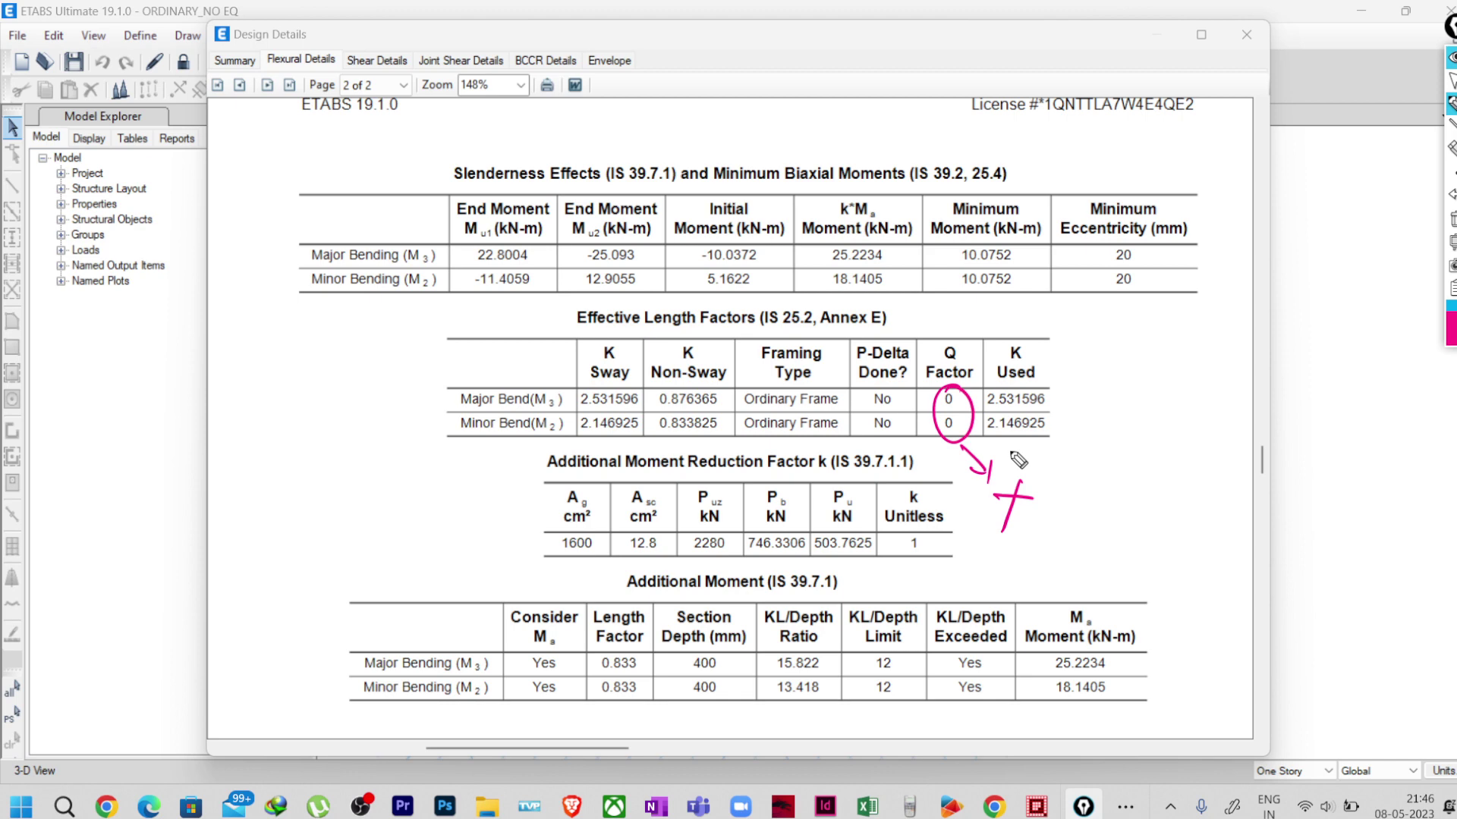
pyautogui.moveTo(643, 392)
pyautogui.mouseDown()
pyautogui.moveTo(572, 400)
pyautogui.moveTo(577, 436)
pyautogui.moveTo(614, 453)
pyautogui.moveTo(645, 436)
pyautogui.moveTo(618, 385)
pyautogui.mouseUp()
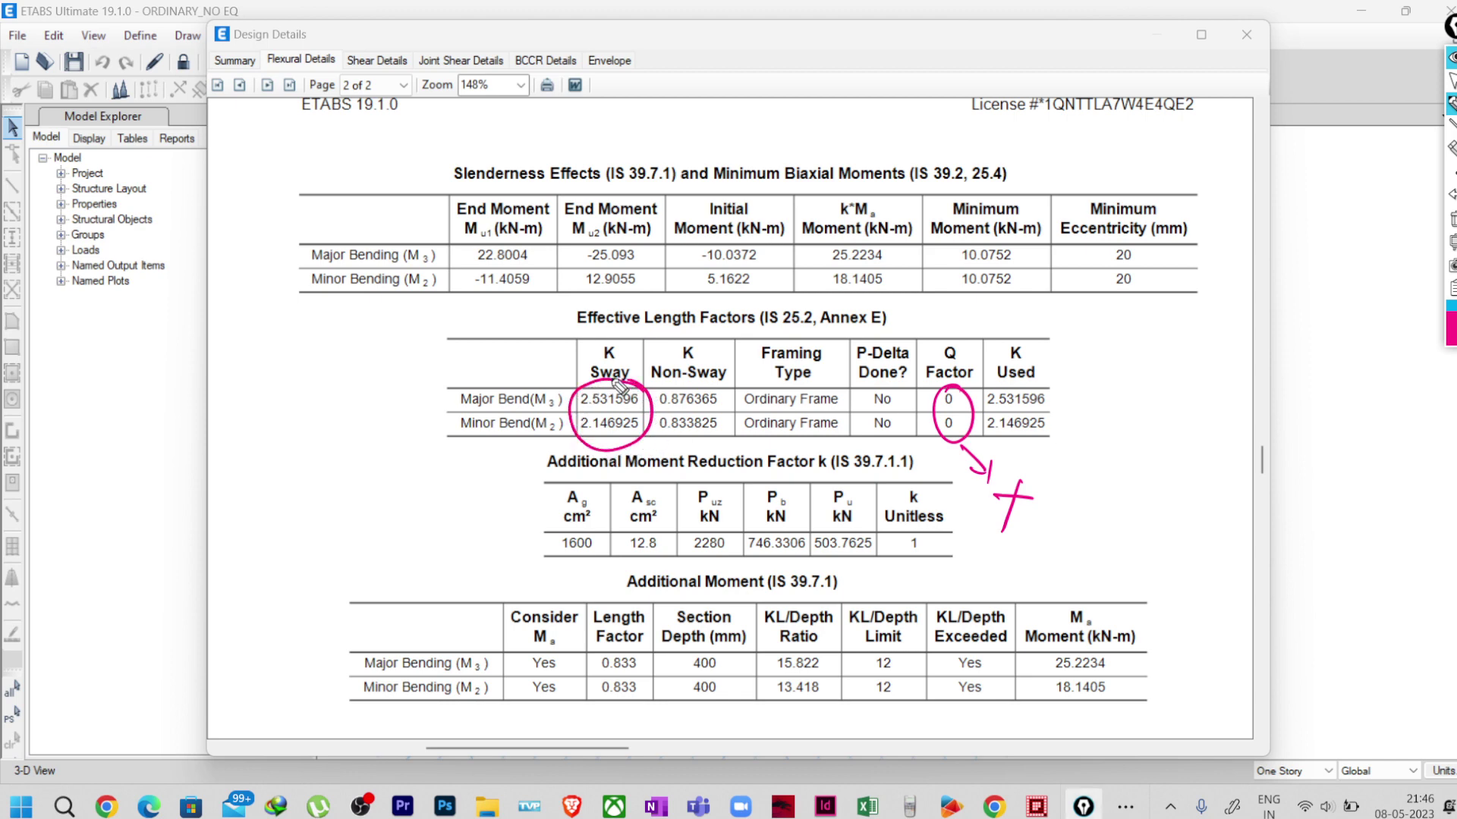
pyautogui.moveTo(1052, 394)
pyautogui.mouseDown()
pyautogui.moveTo(1066, 390)
pyautogui.moveTo(1073, 418)
pyautogui.mouseUp()
pyautogui.moveTo(1145, 482)
pyautogui.mouseDown()
pyautogui.moveTo(1194, 455)
pyautogui.moveTo(1221, 457)
pyautogui.moveTo(1240, 400)
pyautogui.moveTo(1282, 406)
pyautogui.moveTo(1310, 380)
pyautogui.moveTo(1304, 352)
pyautogui.moveTo(1316, 365)
pyautogui.moveTo(1371, 348)
pyautogui.mouseUp()
pyautogui.moveTo(1185, 506)
pyautogui.mouseDown()
pyautogui.moveTo(1373, 364)
pyautogui.moveTo(1213, 520)
pyautogui.moveTo(1254, 519)
pyautogui.moveTo(1241, 516)
pyautogui.moveTo(1314, 456)
pyautogui.moveTo(1329, 414)
pyautogui.moveTo(1347, 428)
pyautogui.moveTo(1379, 410)
pyautogui.moveTo(1347, 429)
pyautogui.moveTo(1256, 565)
pyautogui.moveTo(1337, 492)
pyautogui.moveTo(1366, 475)
pyautogui.moveTo(1400, 486)
pyautogui.mouseUp()
pyautogui.moveTo(1320, 581)
pyautogui.mouseDown()
pyautogui.moveTo(1327, 607)
pyautogui.moveTo(1301, 668)
pyautogui.moveTo(1363, 664)
pyautogui.moveTo(1411, 607)
pyautogui.moveTo(1429, 639)
pyautogui.mouseUp()
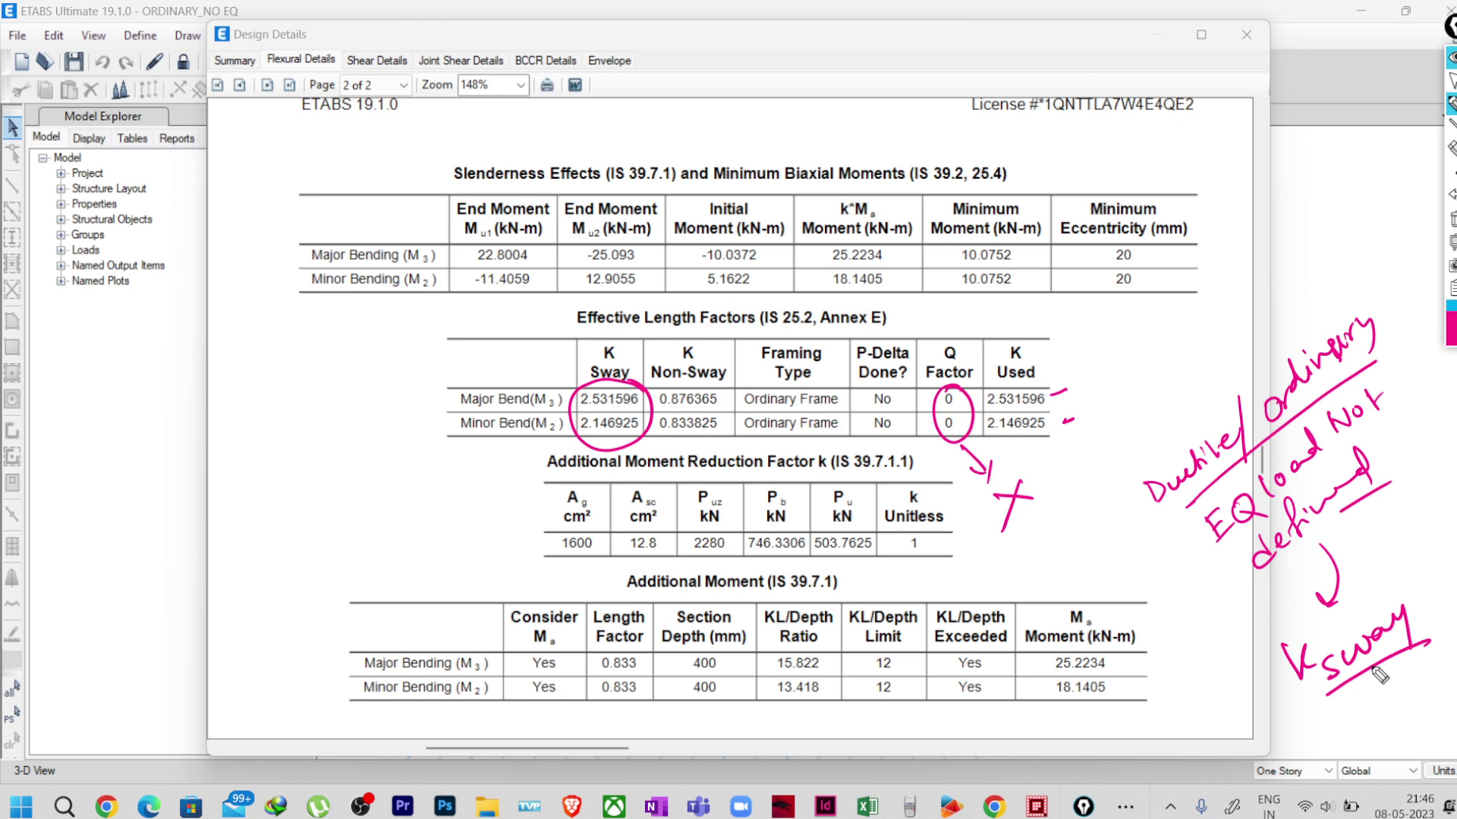
pyautogui.moveTo(1066, 392)
pyautogui.mouseDown()
pyautogui.moveTo(1065, 424)
pyautogui.moveTo(980, 432)
pyautogui.moveTo(1062, 383)
pyautogui.mouseUp()
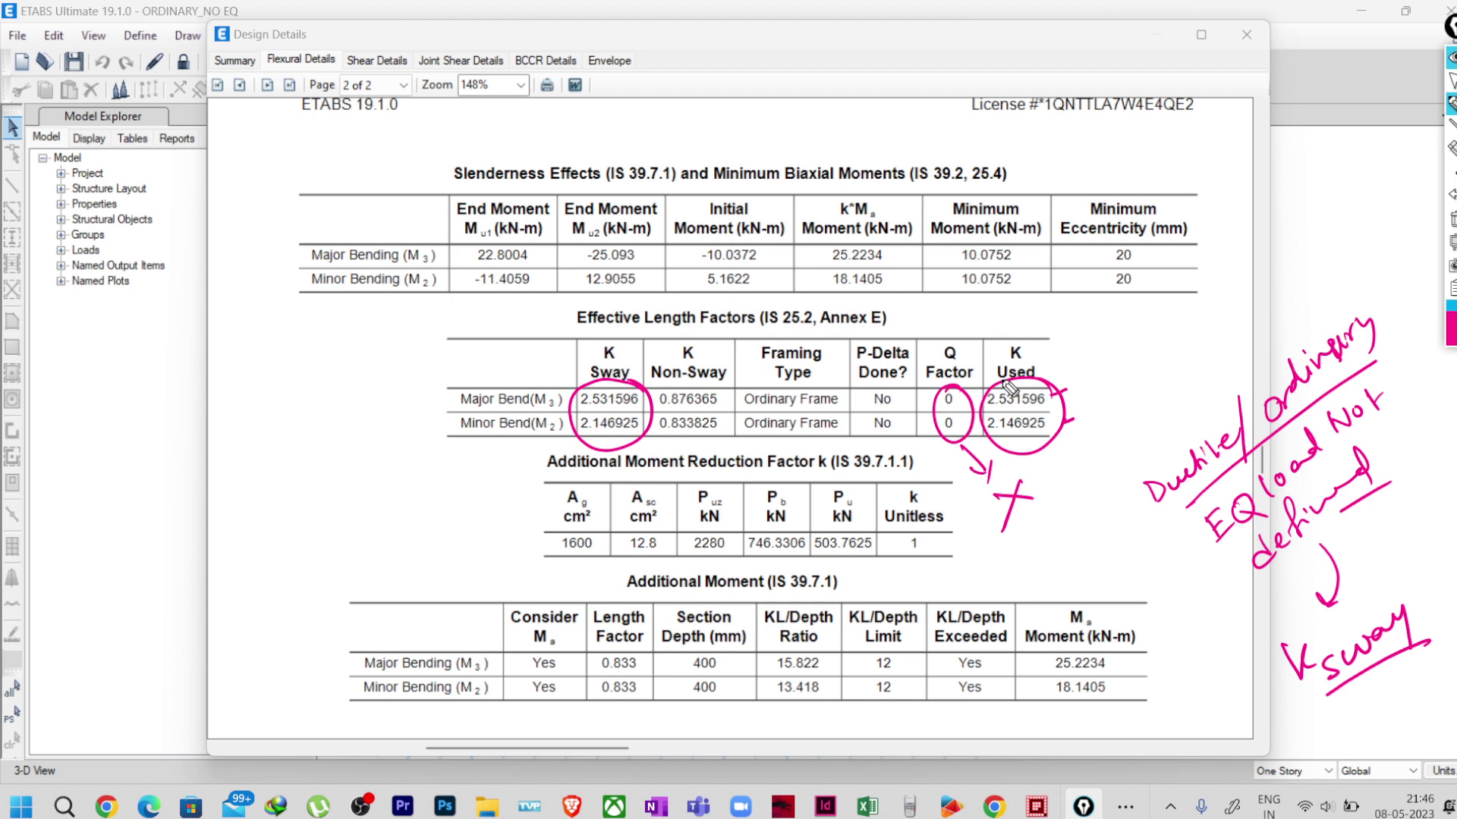
pyautogui.moveTo(1129, 477); pyautogui.dragTo(1139, 452)
pyautogui.moveTo(1314, 322); pyautogui.dragTo(1333, 298)
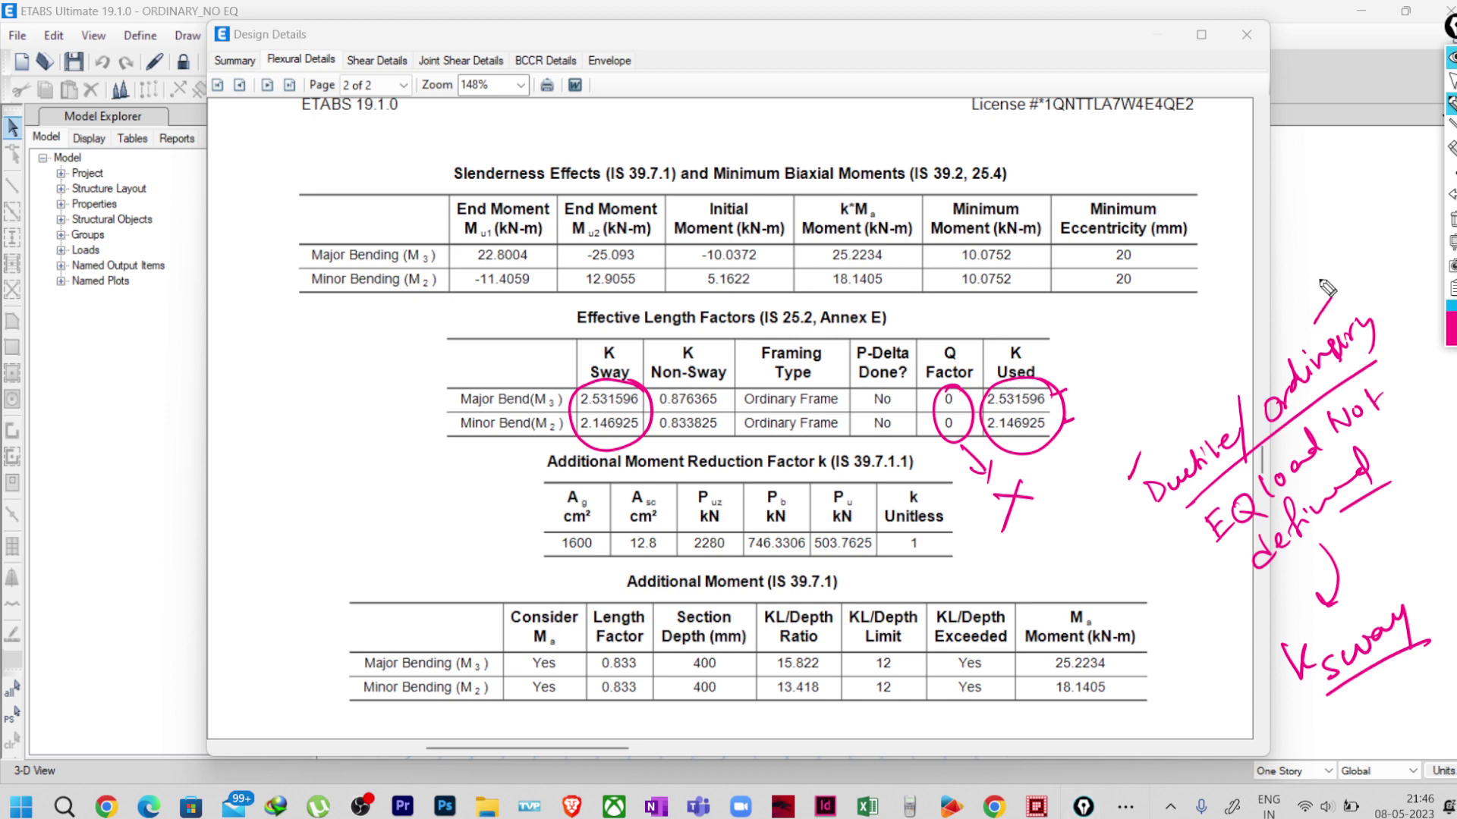
pyautogui.moveTo(1166, 428); pyautogui.dragTo(1189, 385)
pyautogui.moveTo(1102, 409)
pyautogui.mouseDown()
pyautogui.moveTo(1115, 429)
pyautogui.moveTo(1155, 410)
pyautogui.moveTo(1199, 363)
pyautogui.mouseUp()
pyautogui.moveTo(1168, 432); pyautogui.dragTo(1210, 371)
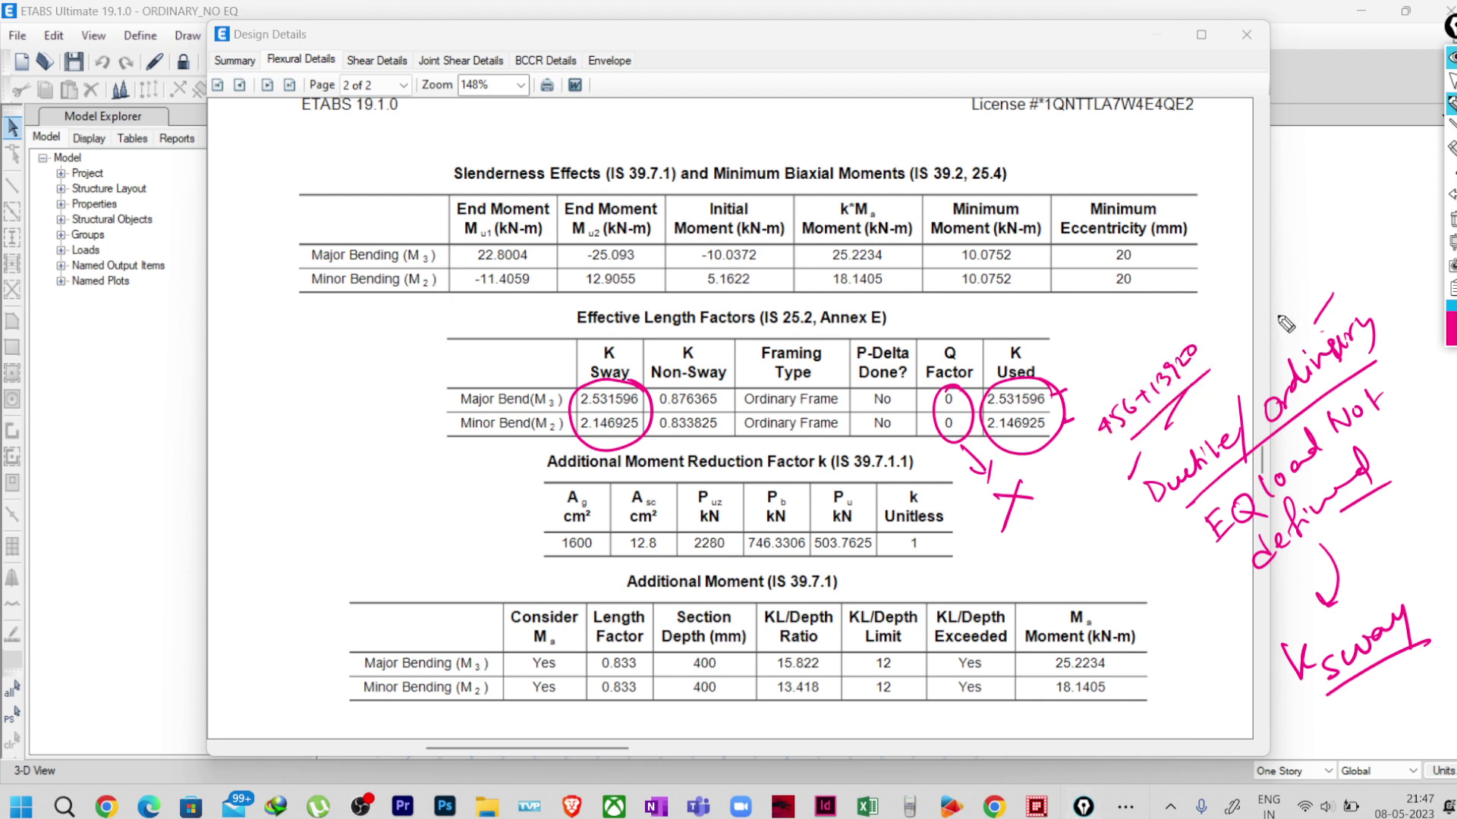
pyautogui.moveTo(1316, 298); pyautogui.dragTo(1336, 277)
pyautogui.moveTo(1323, 262)
pyautogui.mouseDown()
pyautogui.moveTo(1289, 292)
pyautogui.moveTo(1339, 277)
pyautogui.mouseUp()
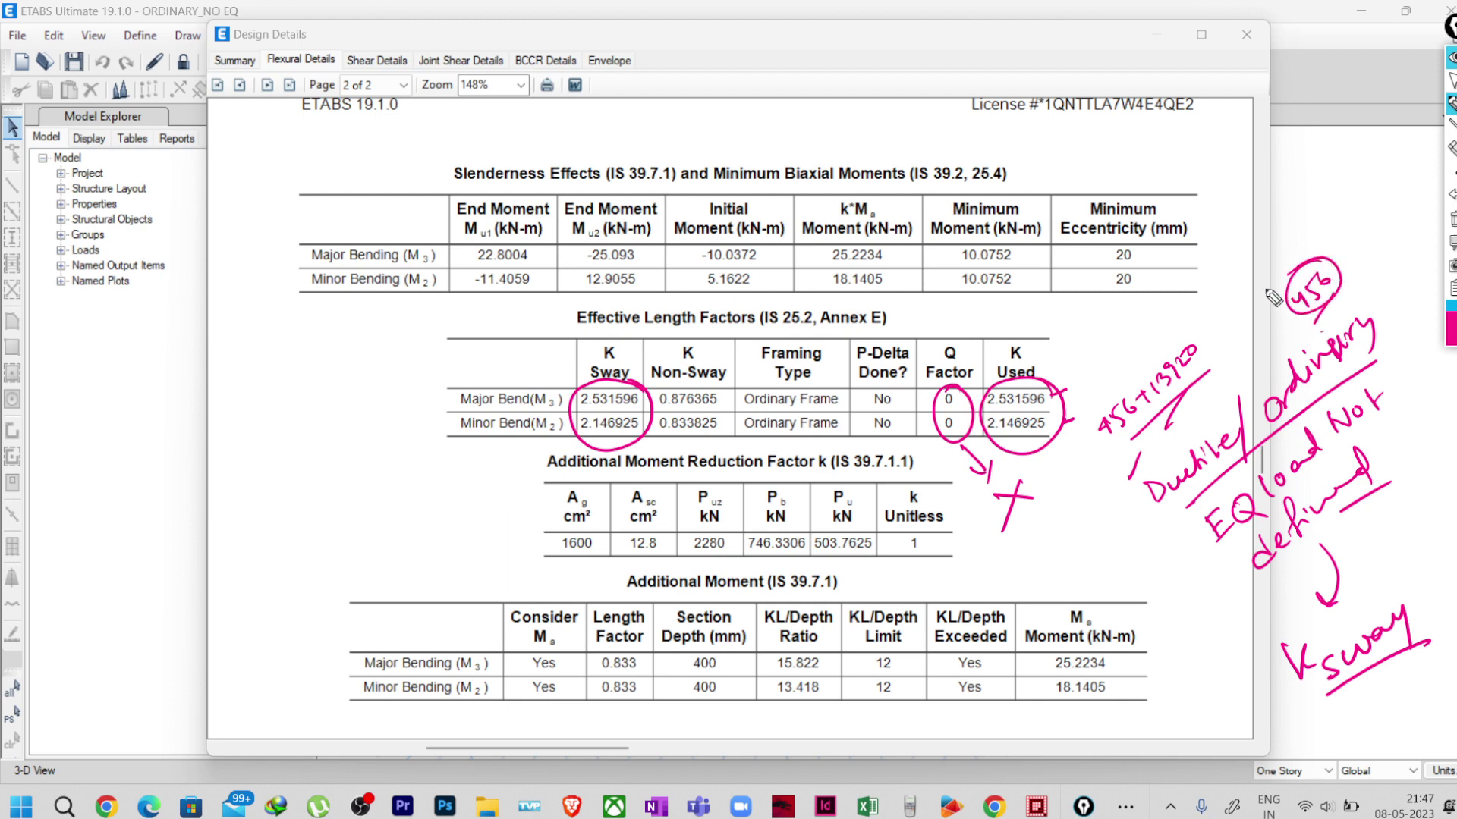
pyautogui.click(1449, 217)
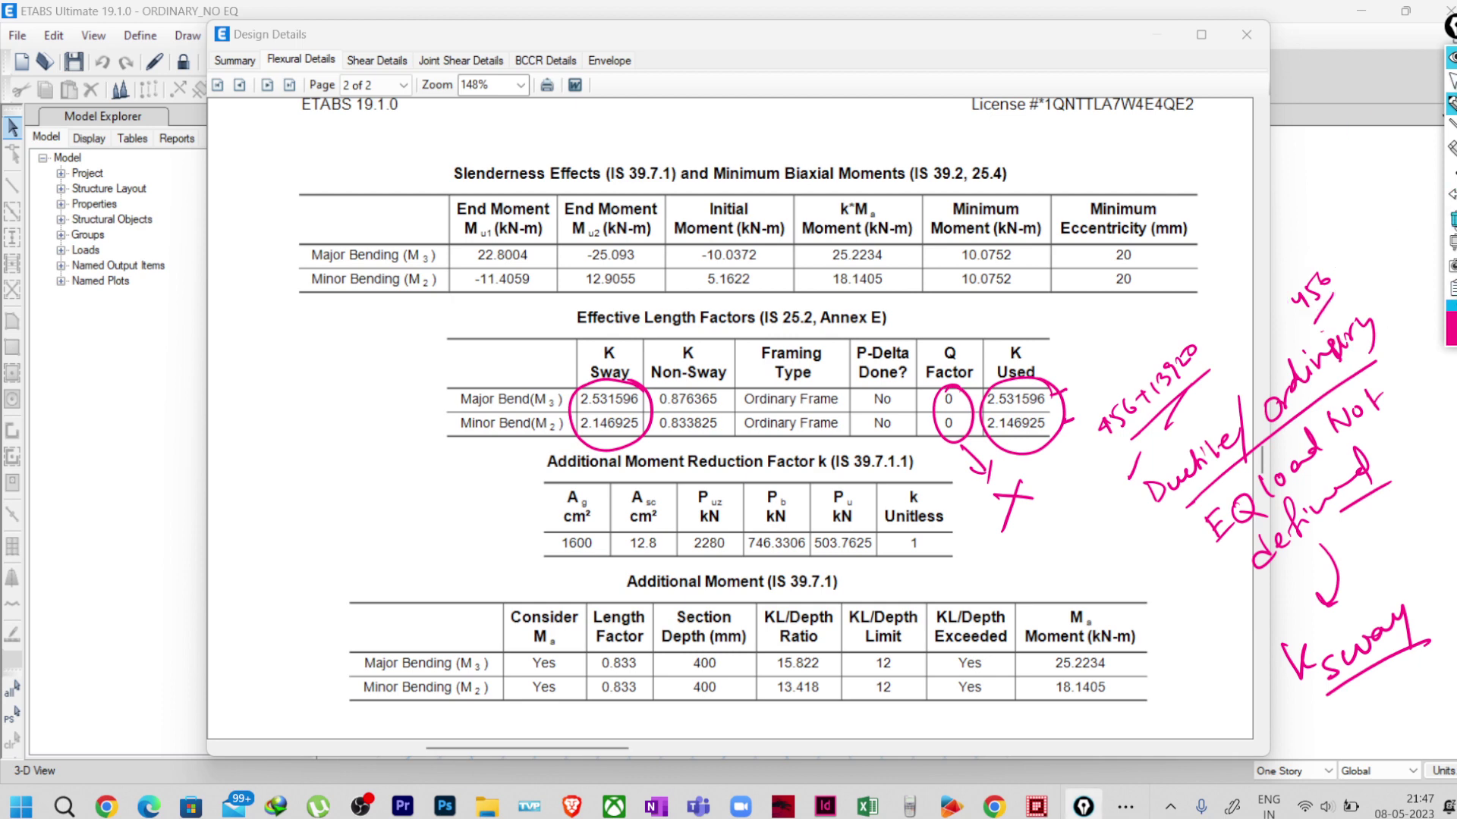
pyautogui.click(1448, 220)
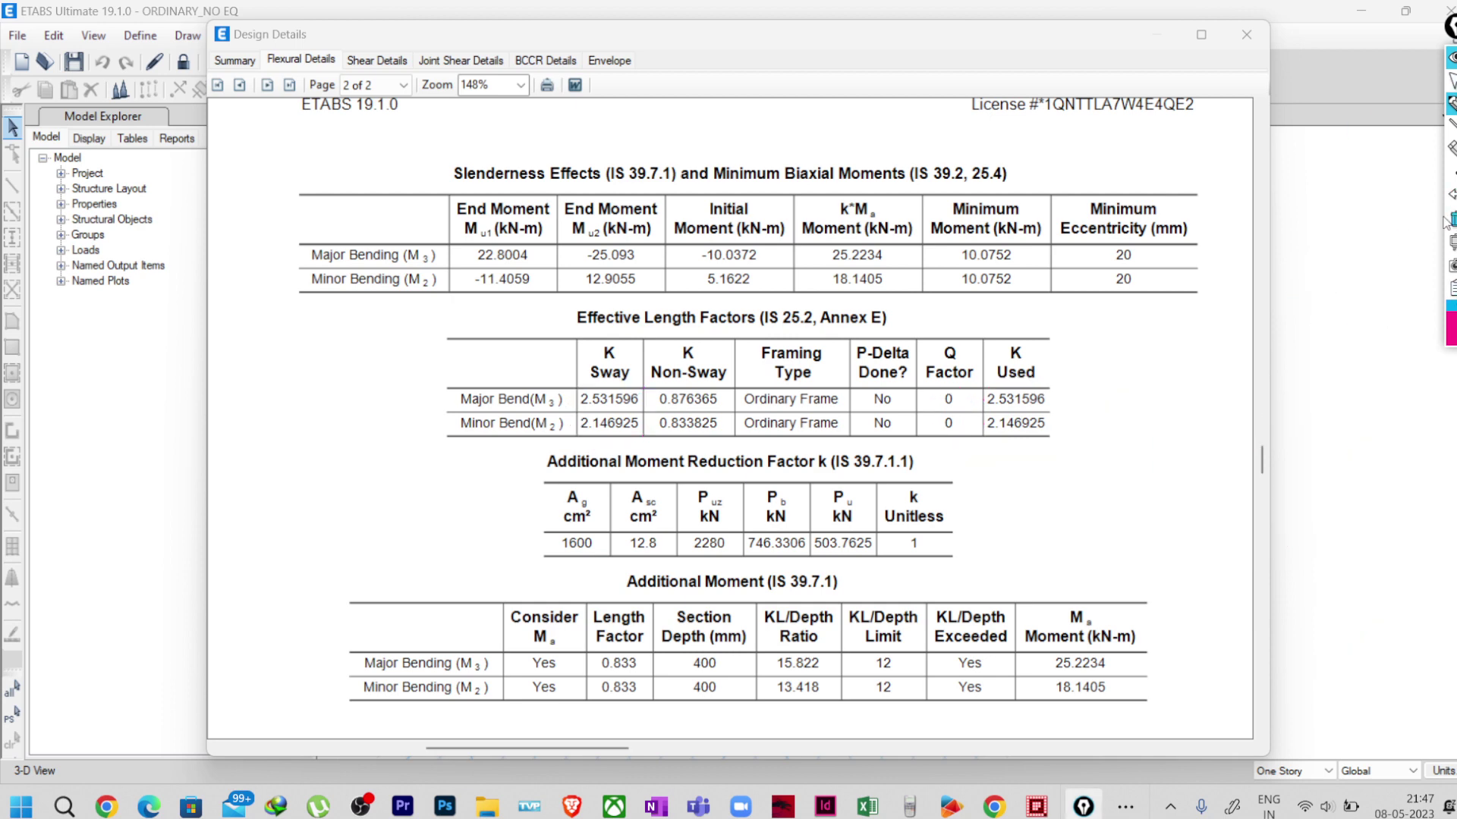
# - Close C13's design reports and switch to the NO SWAY model window
pyautogui.click(1245, 34)
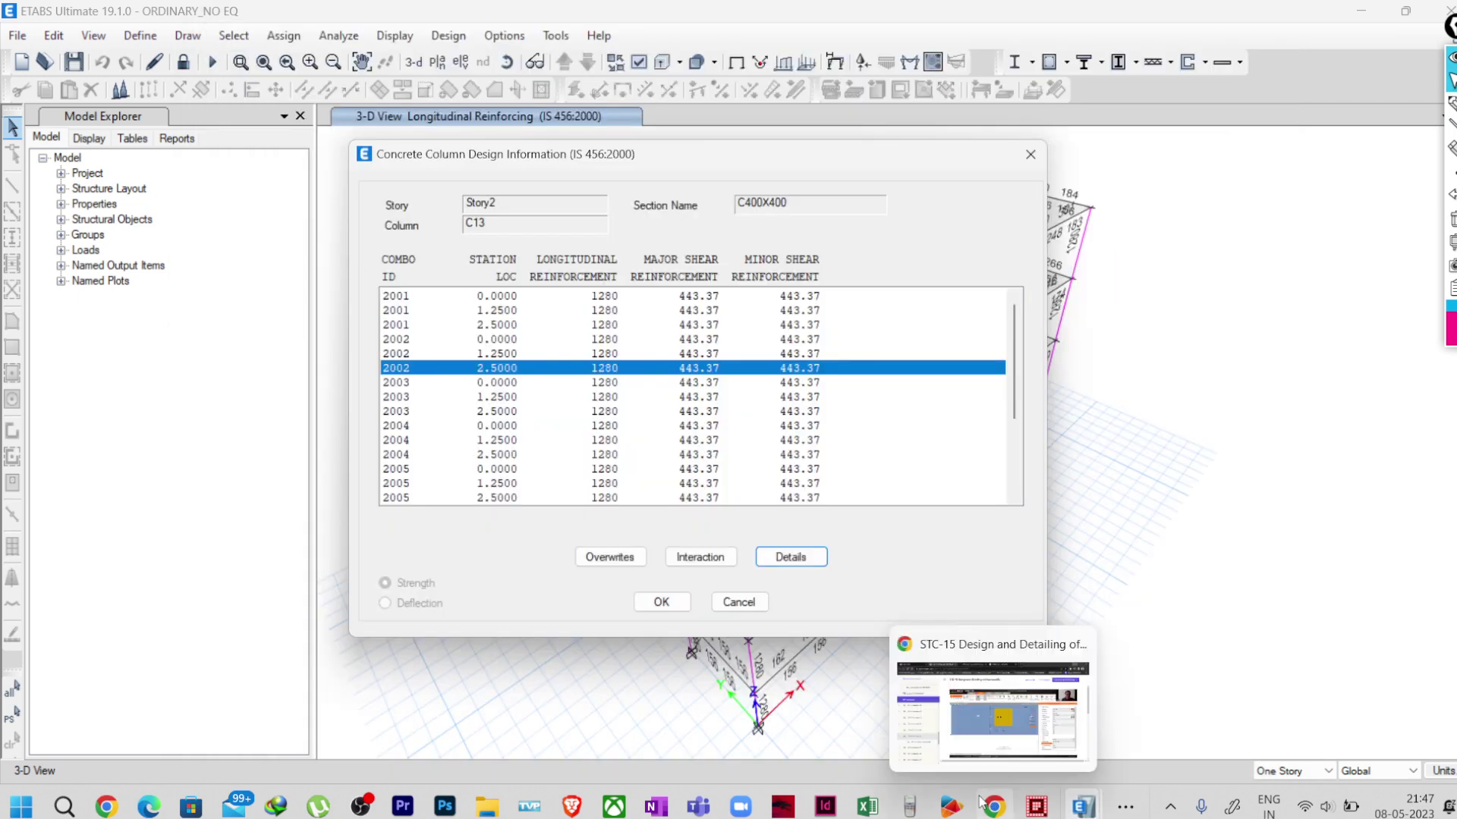
pyautogui.click(1030, 155)
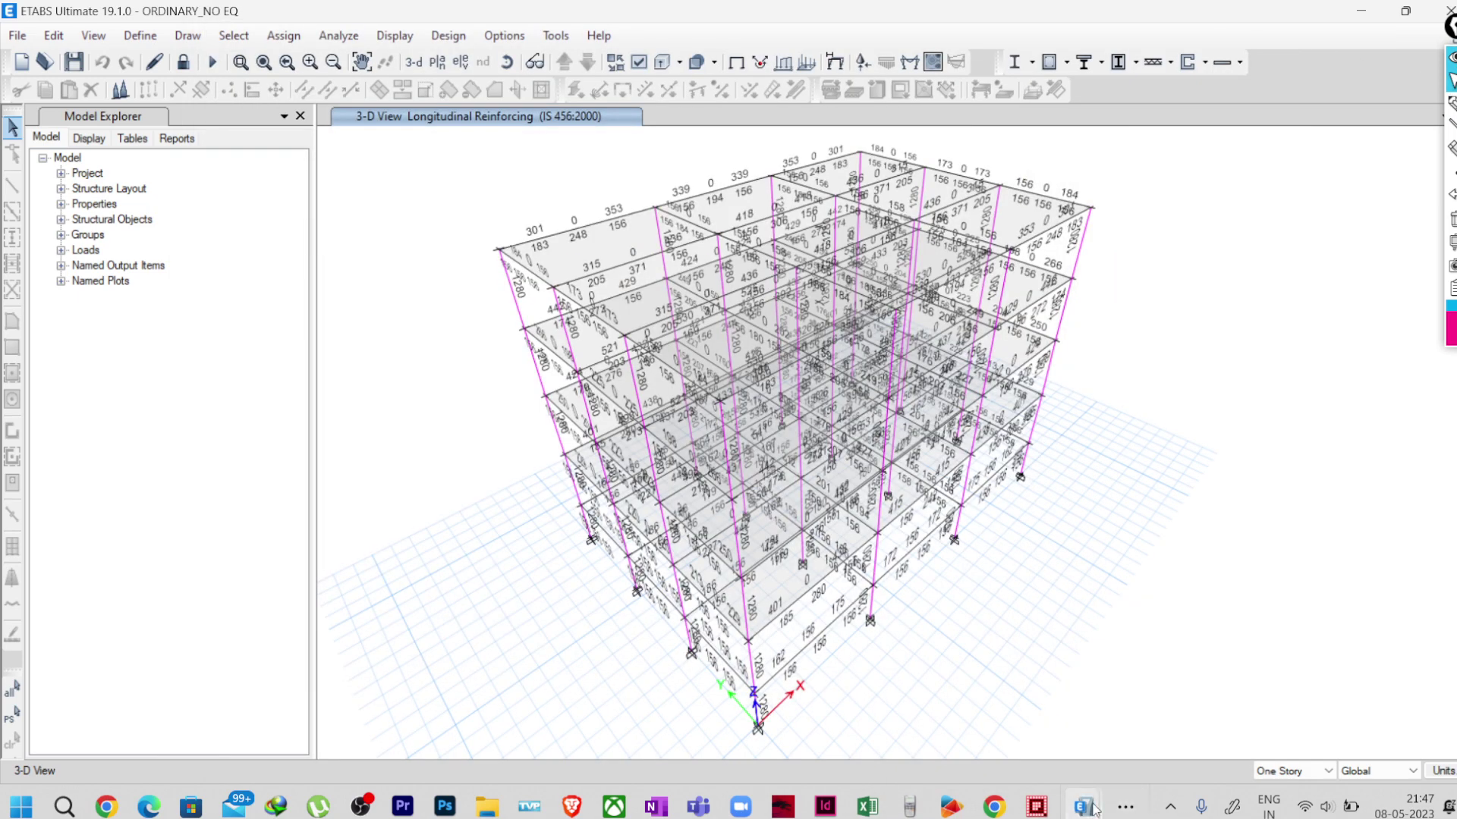
pyautogui.moveTo(1083, 806)
pyautogui.click(576, 676)
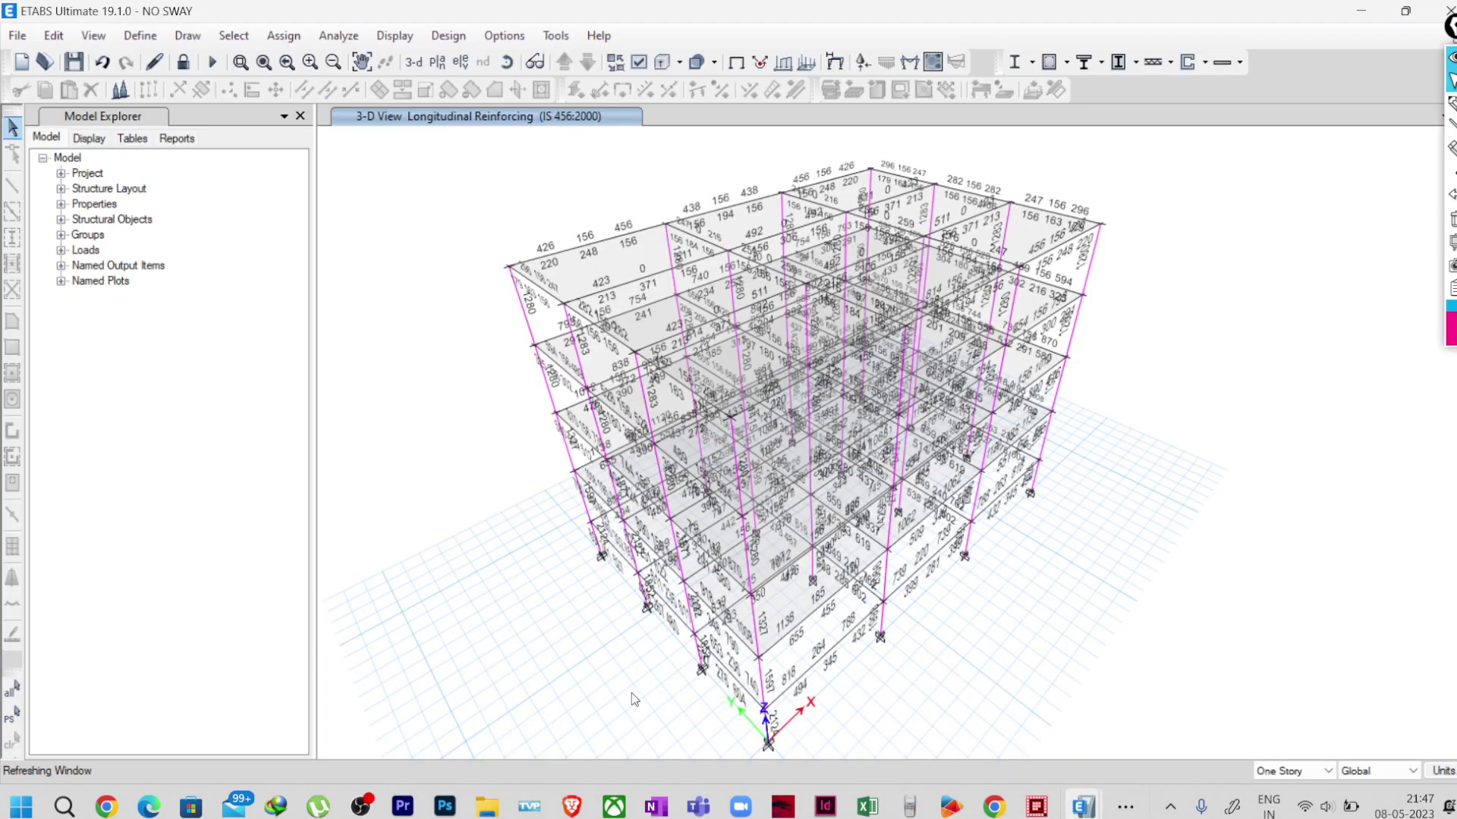
# - Open C13's flexural details: Q factors 0.024451/0.020165, non-sway K used 0.876365/0.833825
pyautogui.rightClick(1046, 441)
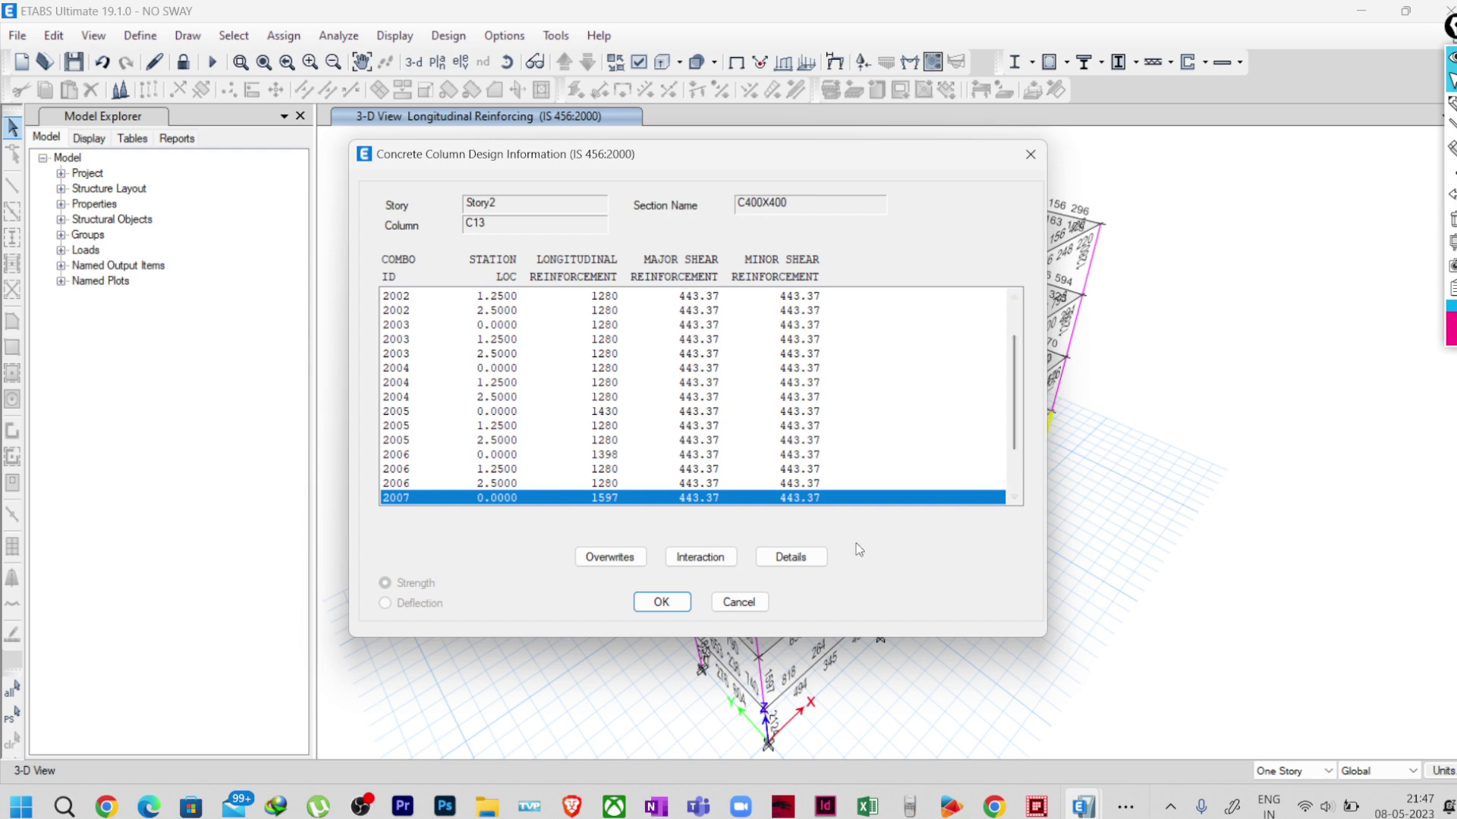
pyautogui.click(791, 557)
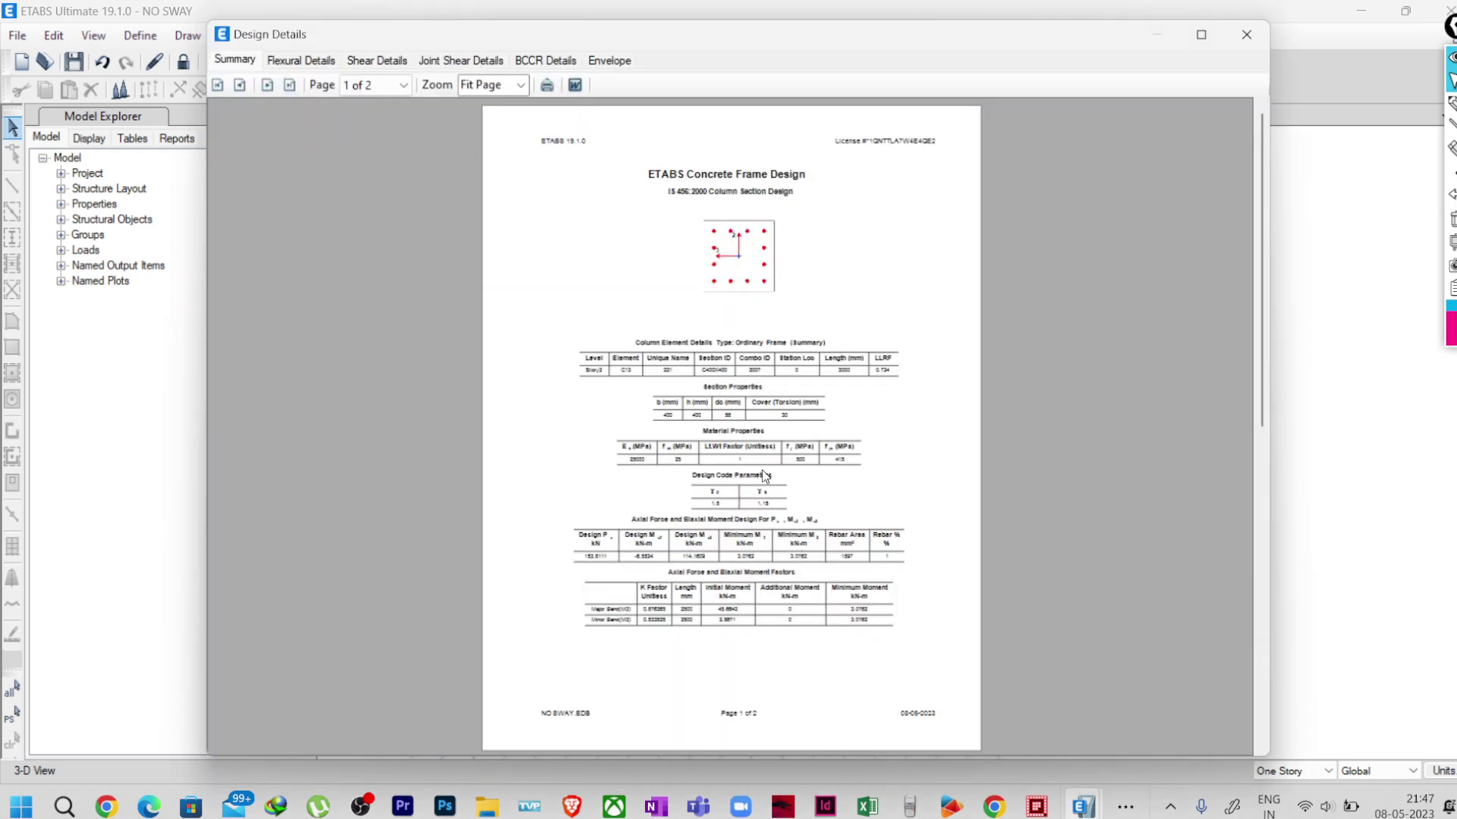
pyautogui.click(287, 67)
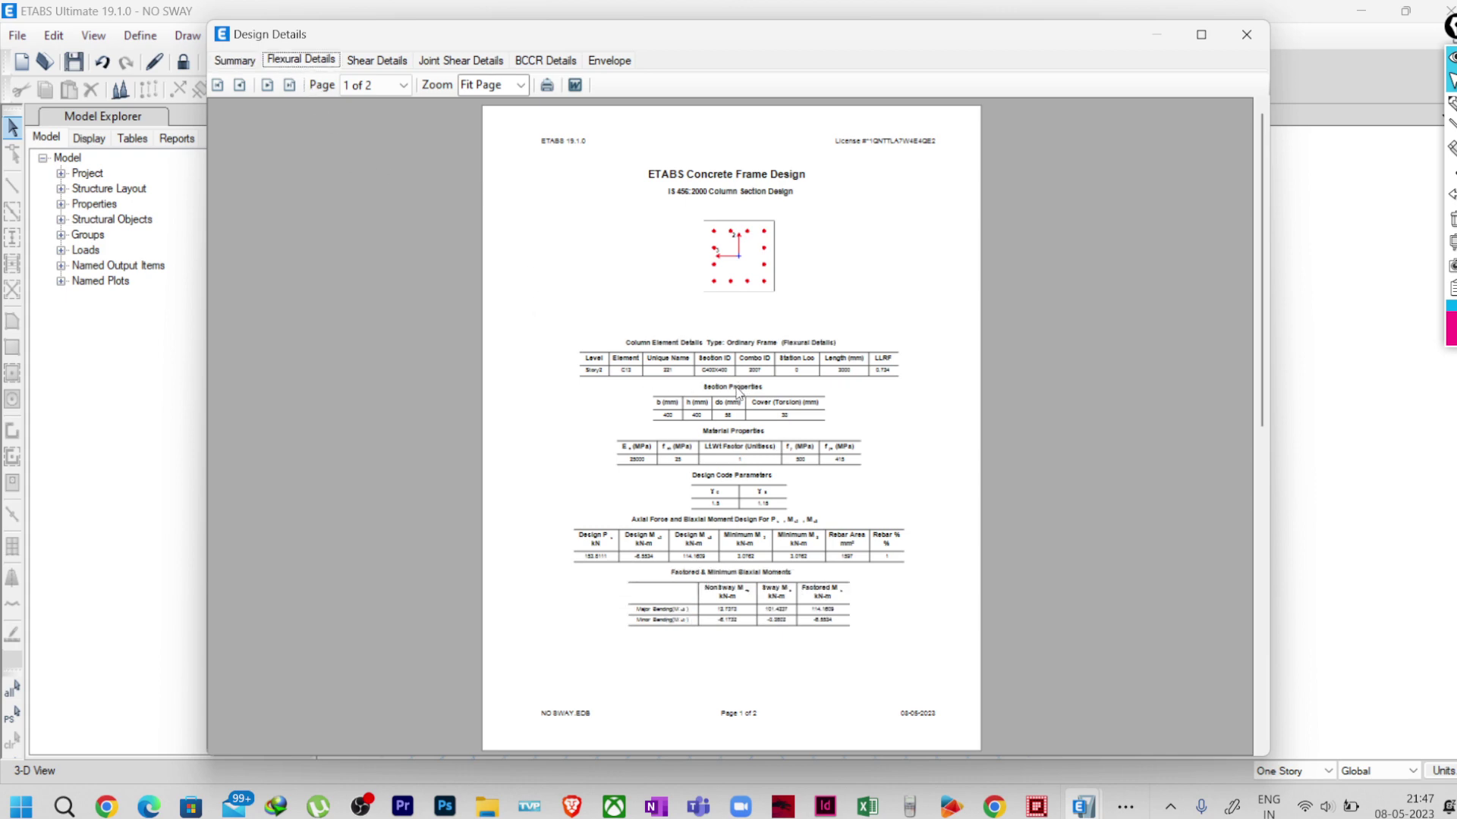
pyautogui.keyDown('ctrl'); pyautogui.scroll(3, 736, 392); pyautogui.keyUp('ctrl')
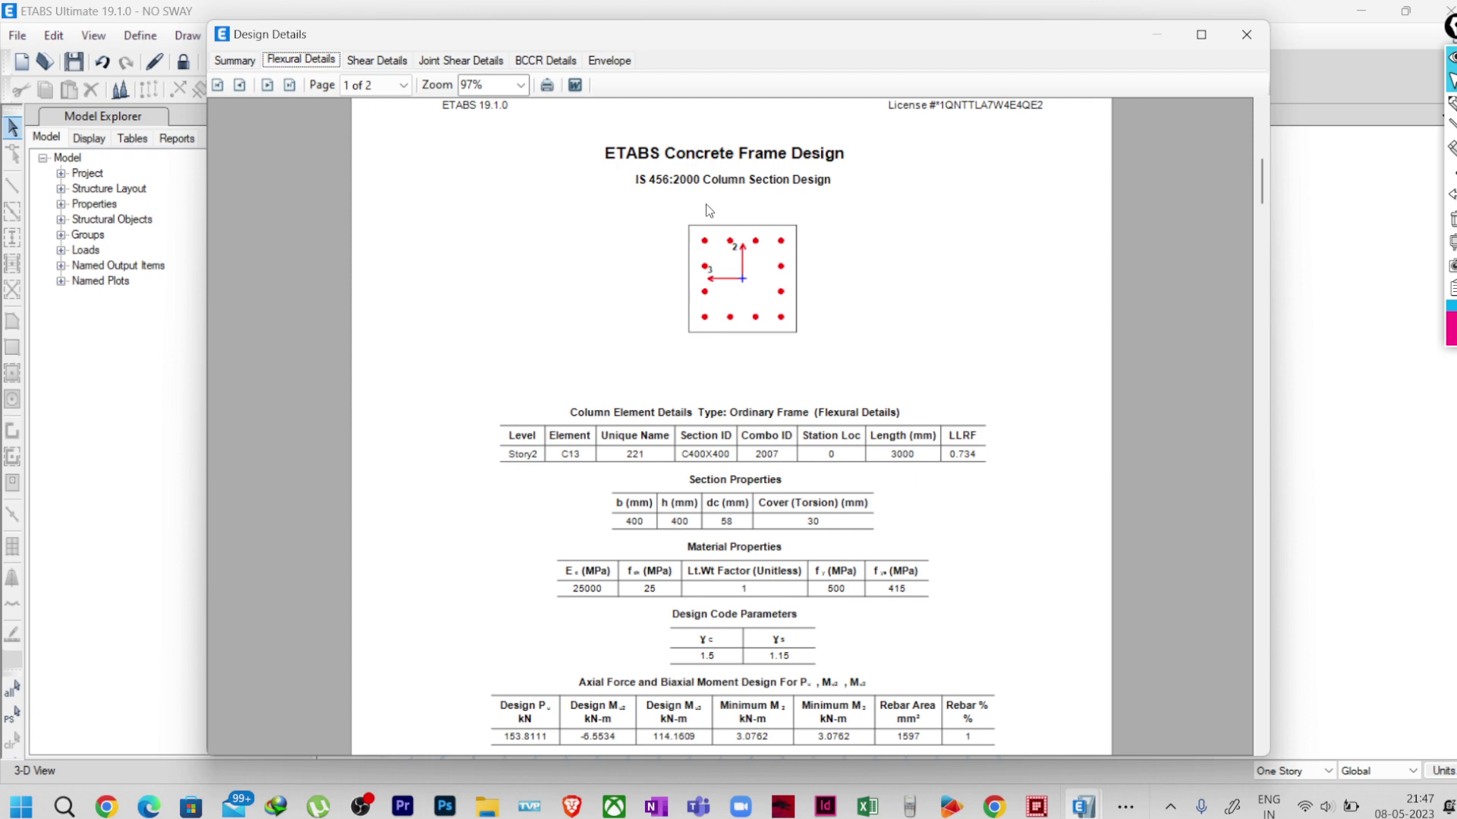
pyautogui.scroll(-10, 705, 302)
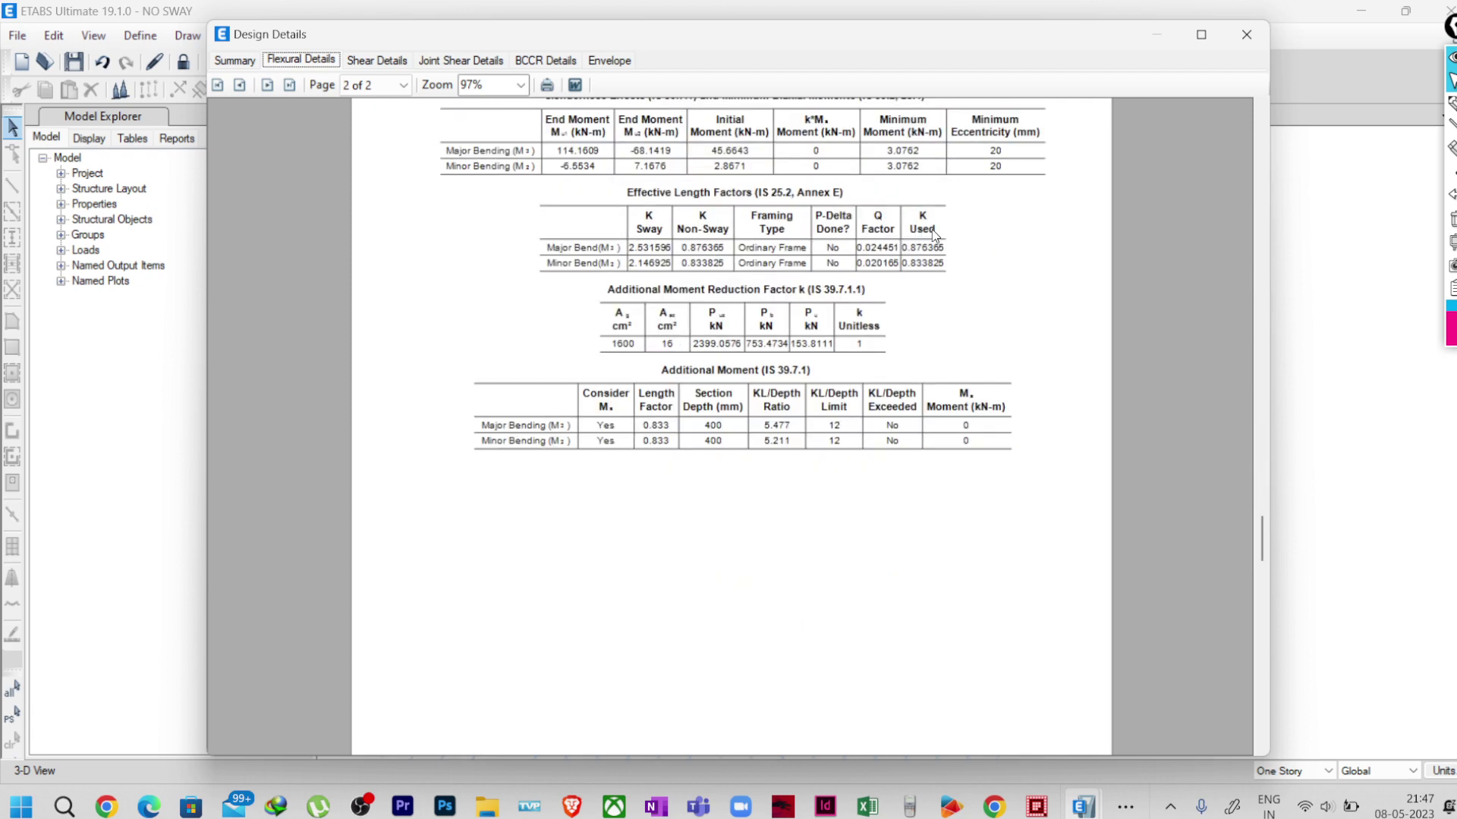
pyautogui.keyDown('ctrl'); pyautogui.scroll(3, 903, 240); pyautogui.keyUp('ctrl')
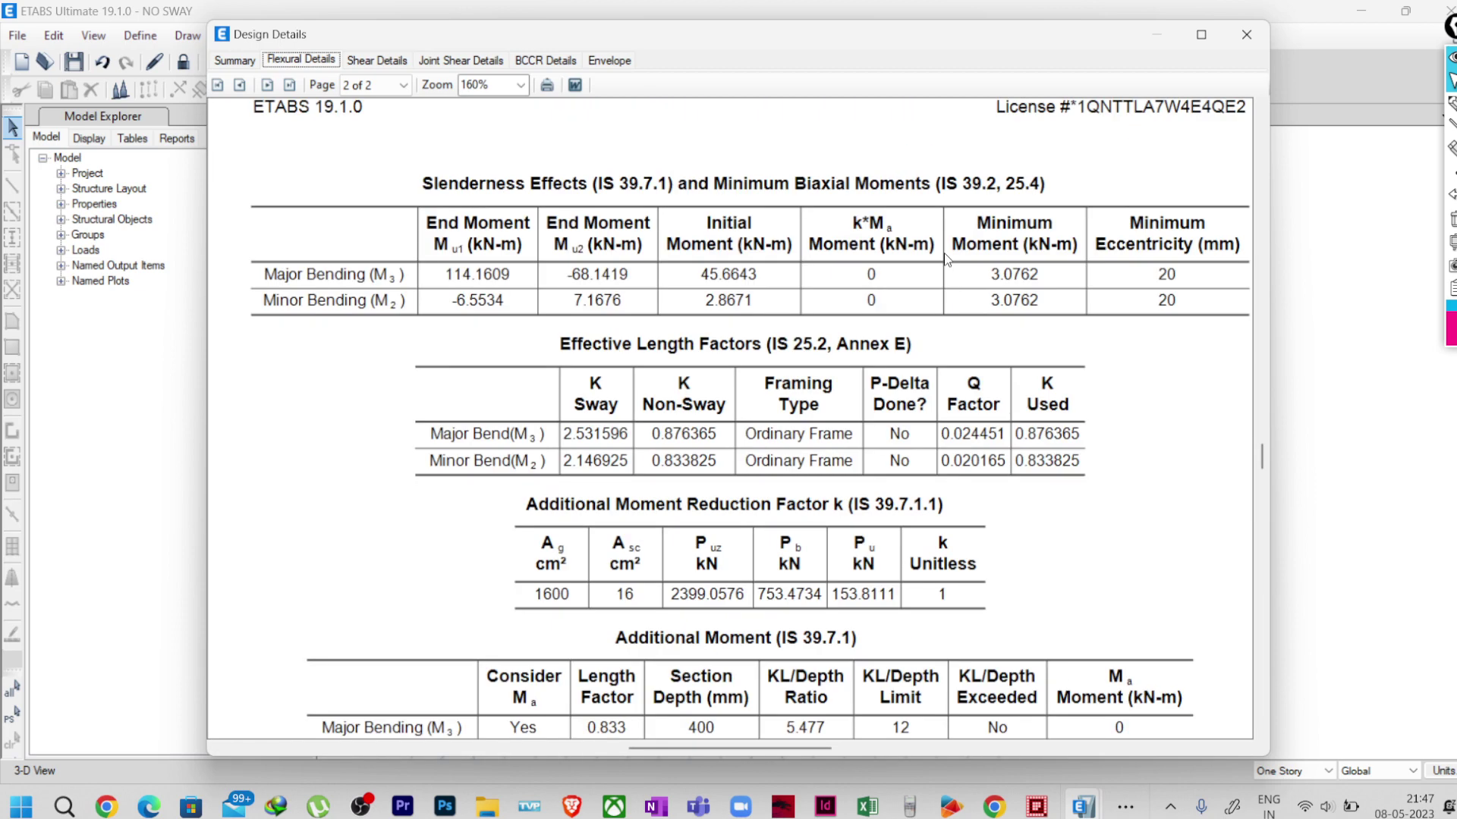
pyautogui.click(1446, 122)
pyautogui.moveTo(950, 441)
pyautogui.mouseDown()
pyautogui.moveTo(990, 437)
pyautogui.moveTo(996, 472)
pyautogui.mouseUp()
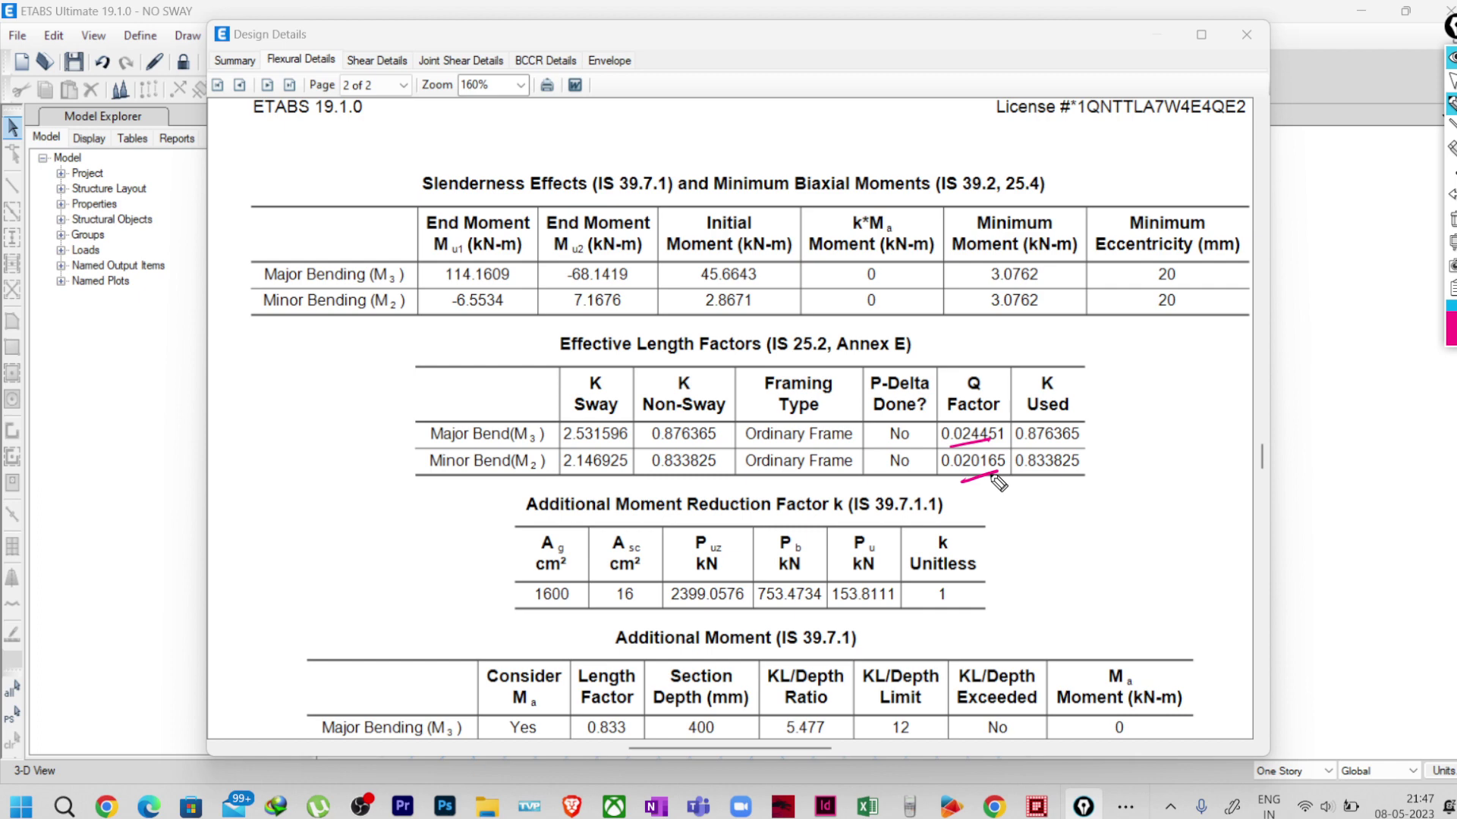
pyautogui.moveTo(1097, 449)
pyautogui.mouseDown()
pyautogui.moveTo(1031, 425)
pyautogui.moveTo(1010, 447)
pyautogui.moveTo(1051, 490)
pyautogui.moveTo(1089, 422)
pyautogui.mouseUp()
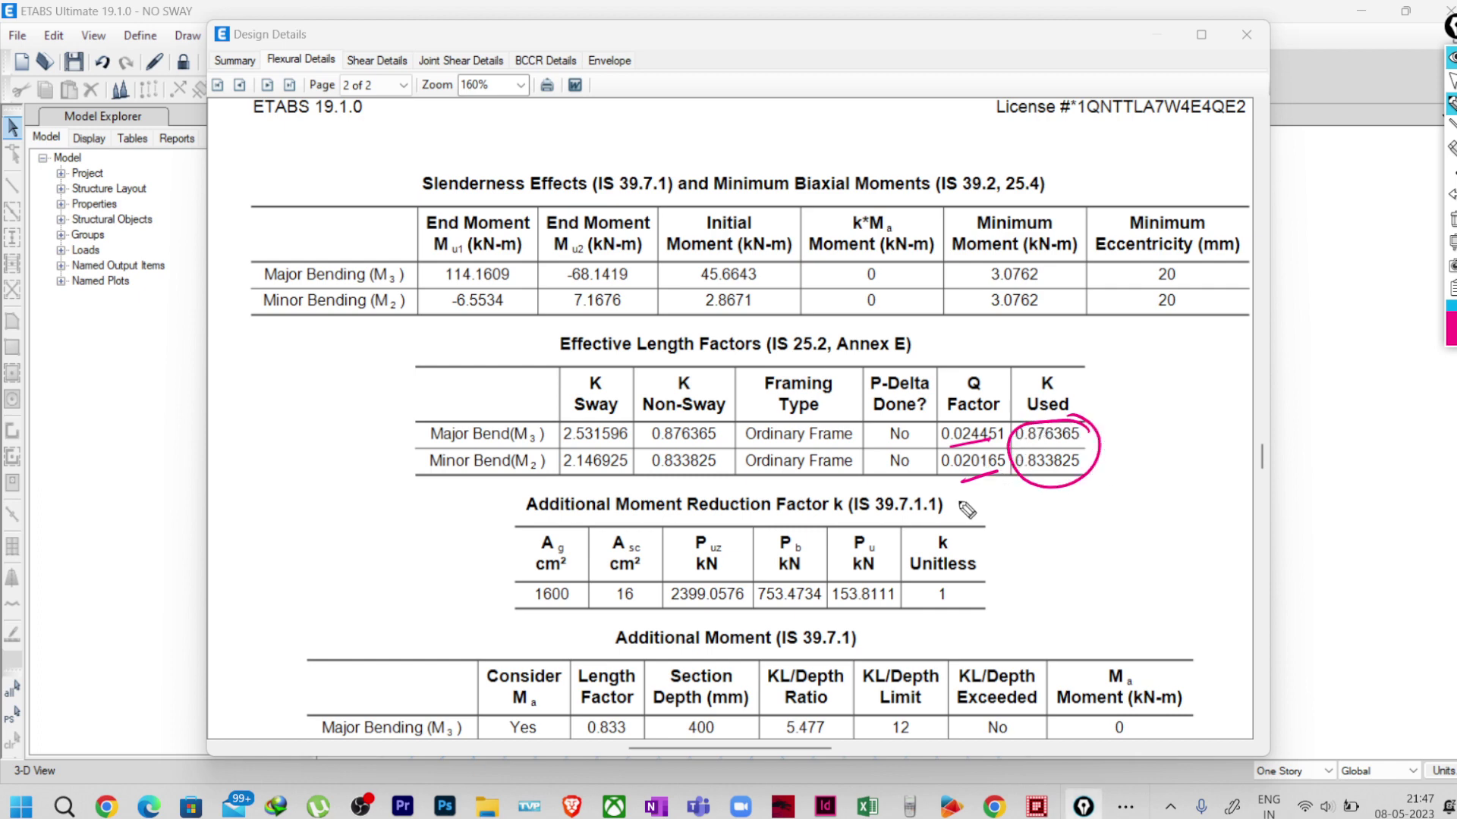
pyautogui.moveTo(1051, 486)
pyautogui.mouseDown()
pyautogui.moveTo(986, 517)
pyautogui.moveTo(696, 492)
pyautogui.moveTo(731, 481)
pyautogui.mouseUp()
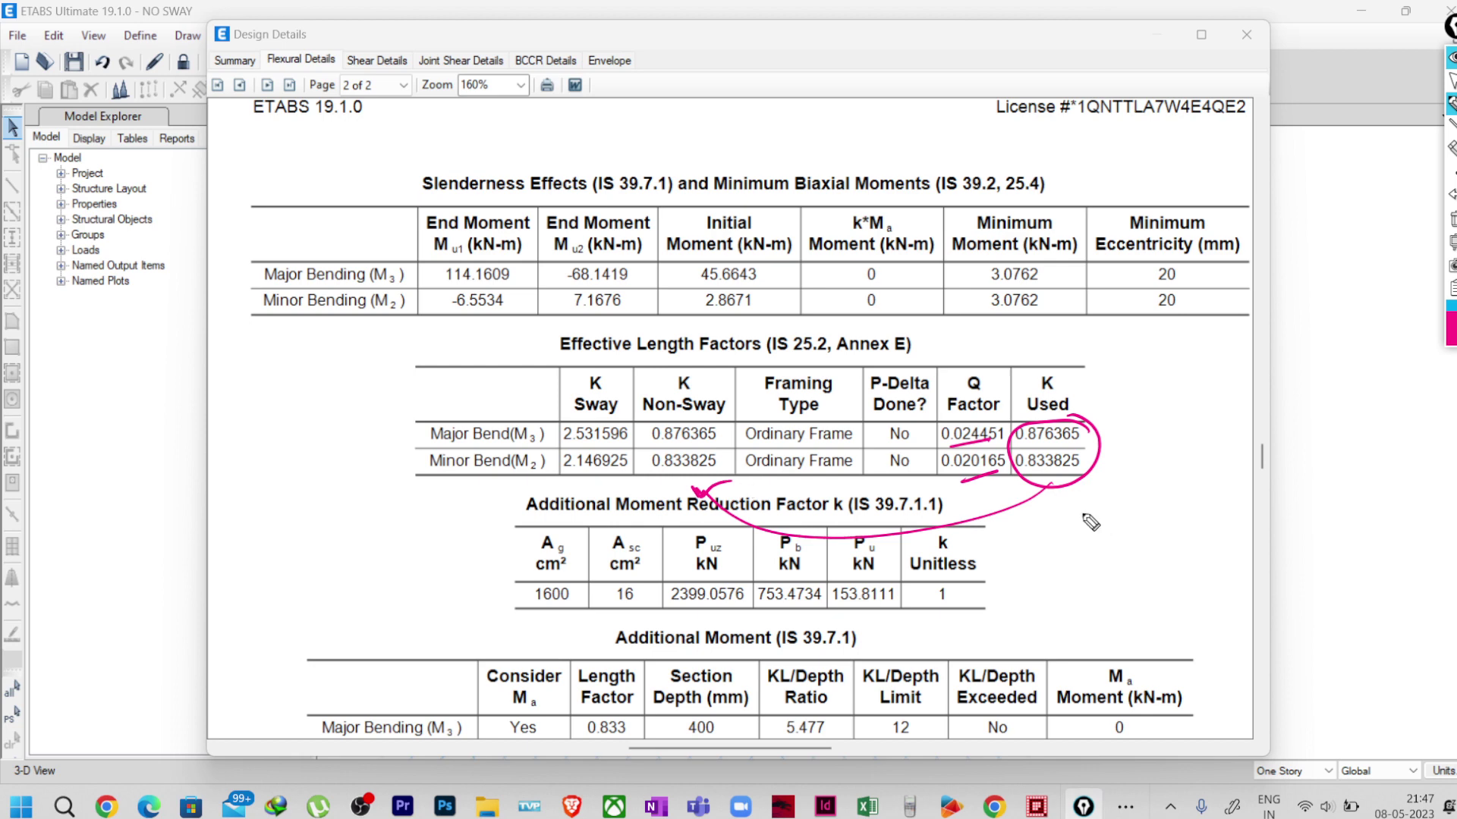
pyautogui.moveTo(1132, 376)
pyautogui.mouseDown()
pyautogui.moveTo(1137, 412)
pyautogui.moveTo(1164, 372)
pyautogui.mouseUp()
pyautogui.moveTo(1130, 391); pyautogui.dragTo(1161, 380)
pyautogui.moveTo(1161, 383)
pyautogui.mouseDown()
pyautogui.moveTo(1214, 359)
pyautogui.moveTo(1239, 367)
pyautogui.moveTo(1270, 338)
pyautogui.moveTo(1269, 359)
pyautogui.moveTo(1329, 333)
pyautogui.mouseUp()
pyautogui.moveTo(1154, 454)
pyautogui.mouseDown()
pyautogui.moveTo(1161, 476)
pyautogui.moveTo(1225, 452)
pyautogui.moveTo(1326, 384)
pyautogui.moveTo(1238, 464)
pyautogui.moveTo(1335, 416)
pyautogui.mouseUp()
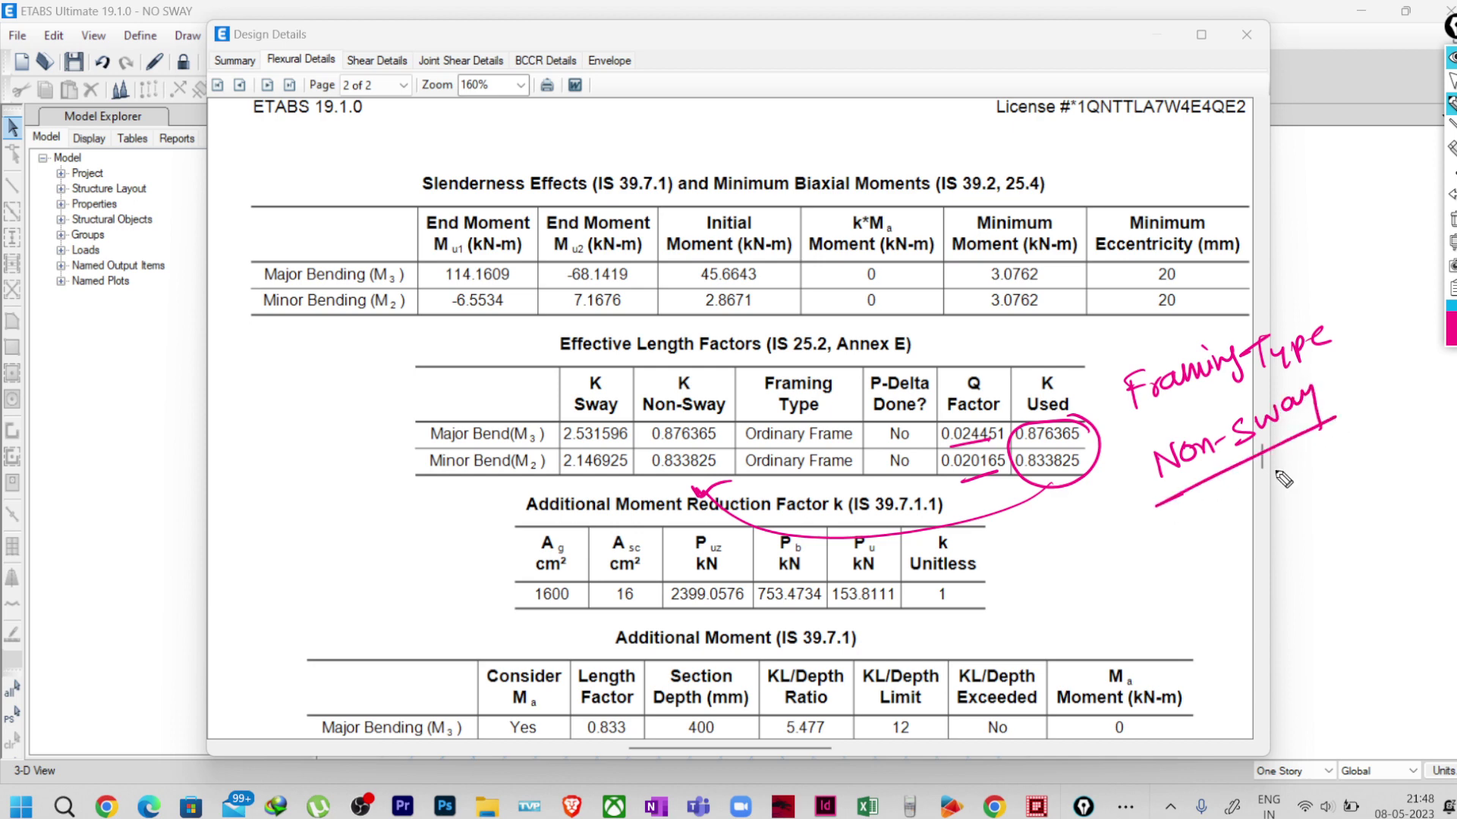
pyautogui.moveTo(1076, 490)
pyautogui.mouseDown()
pyautogui.moveTo(1125, 556)
pyautogui.moveTo(1168, 575)
pyautogui.moveTo(1171, 552)
pyautogui.moveTo(1190, 563)
pyautogui.moveTo(1193, 543)
pyautogui.moveTo(1218, 541)
pyautogui.moveTo(1203, 560)
pyautogui.moveTo(1295, 515)
pyautogui.moveTo(1321, 469)
pyautogui.moveTo(1340, 487)
pyautogui.moveTo(1375, 480)
pyautogui.mouseUp()
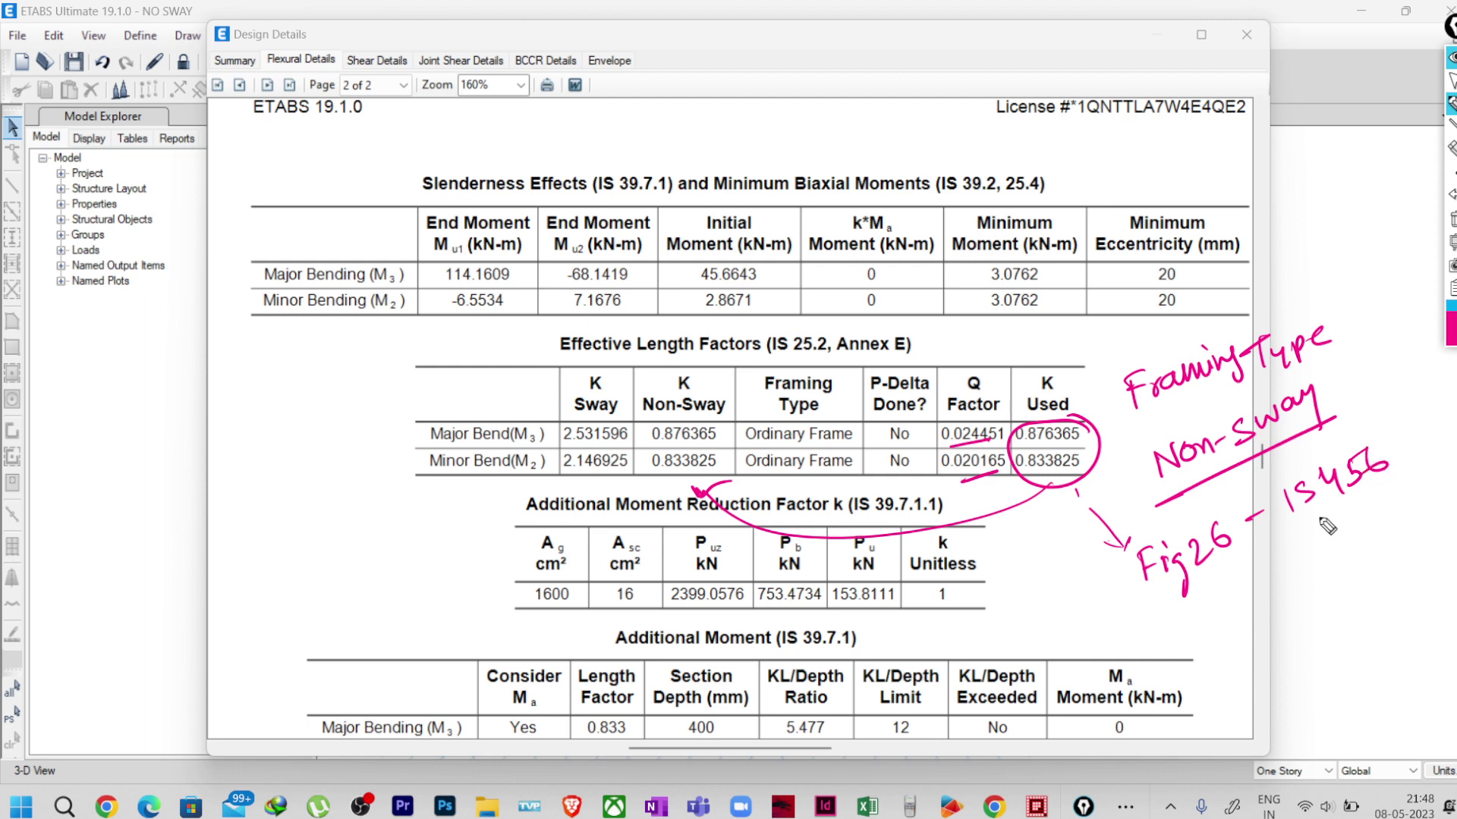
pyautogui.moveTo(1356, 404)
pyautogui.mouseDown()
pyautogui.moveTo(1271, 370)
pyautogui.moveTo(1265, 492)
pyautogui.moveTo(1323, 364)
pyautogui.mouseUp()
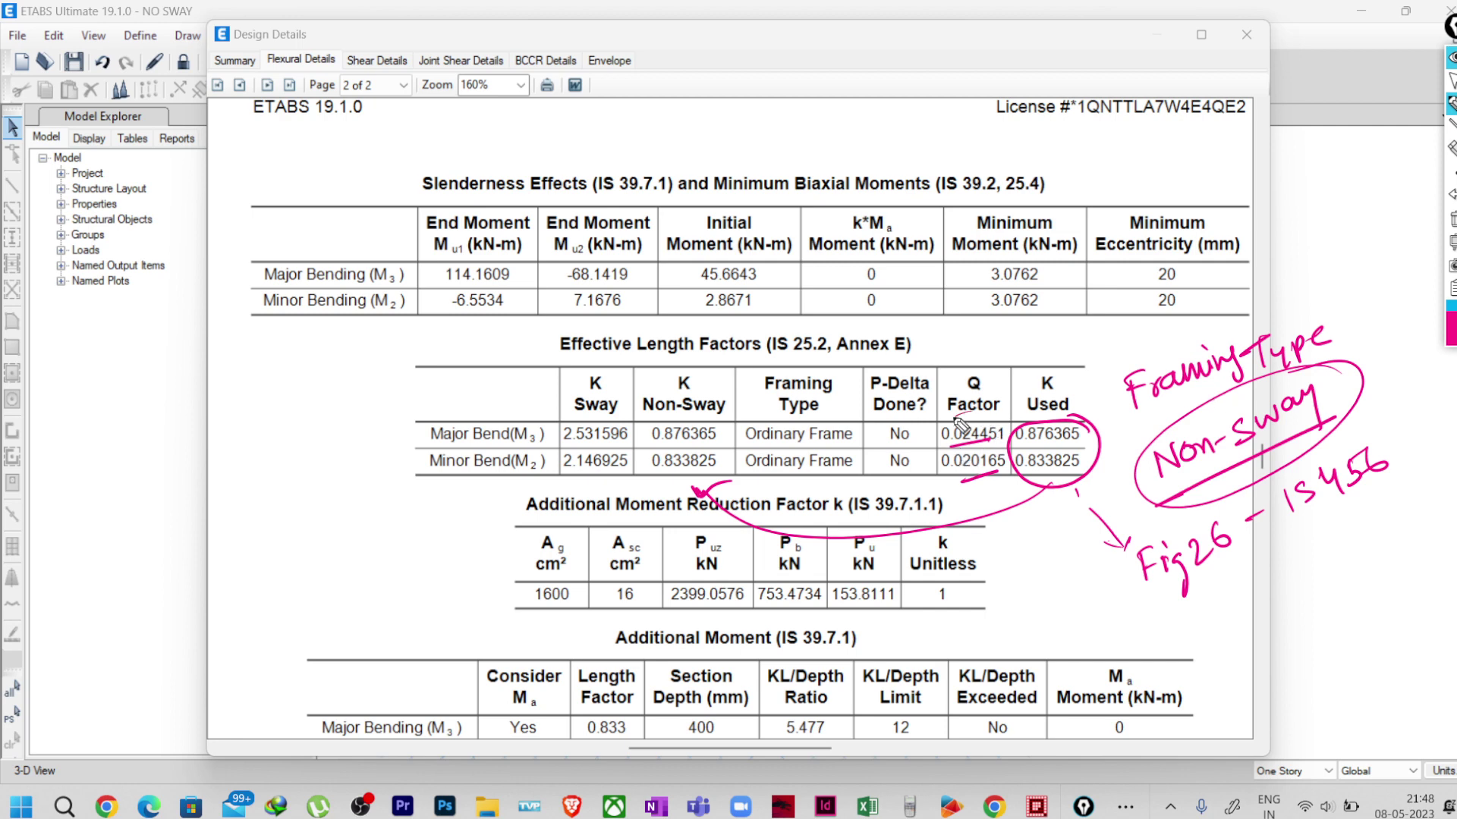
pyautogui.moveTo(961, 418)
pyautogui.mouseDown()
pyautogui.moveTo(959, 504)
pyautogui.moveTo(990, 422)
pyautogui.mouseUp()
pyautogui.moveTo(978, 497); pyautogui.dragTo(1012, 544)
pyautogui.moveTo(1002, 537)
pyautogui.mouseDown()
pyautogui.moveTo(999, 627)
pyautogui.moveTo(1064, 596)
pyautogui.moveTo(1106, 546)
pyautogui.mouseUp()
pyautogui.moveTo(1051, 633)
pyautogui.mouseDown()
pyautogui.moveTo(1113, 613)
pyautogui.moveTo(1103, 632)
pyautogui.moveTo(1113, 613)
pyautogui.moveTo(1134, 635)
pyautogui.mouseUp()
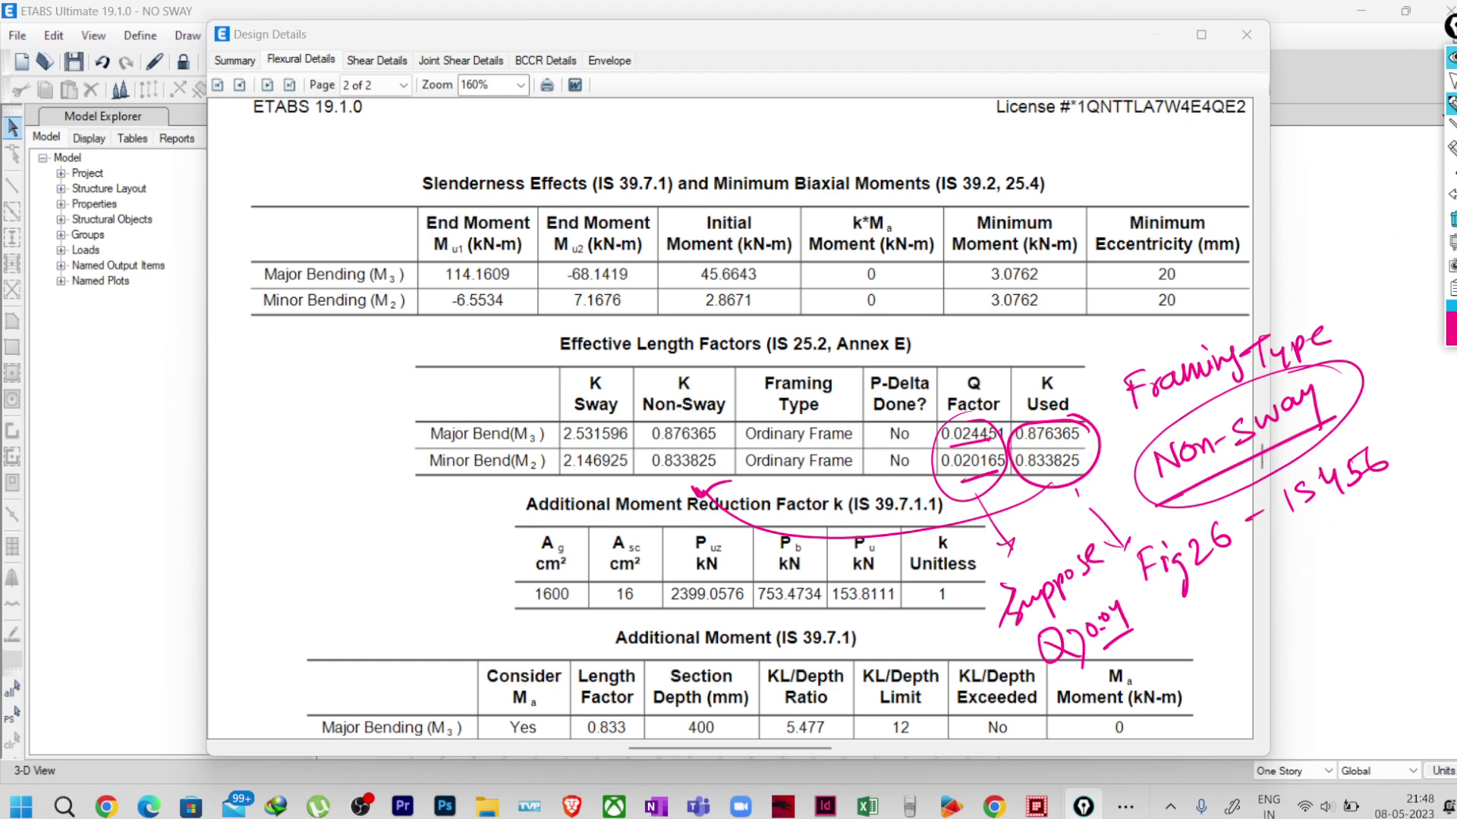
pyautogui.hotkey('ctrl', 'shift', 'c')
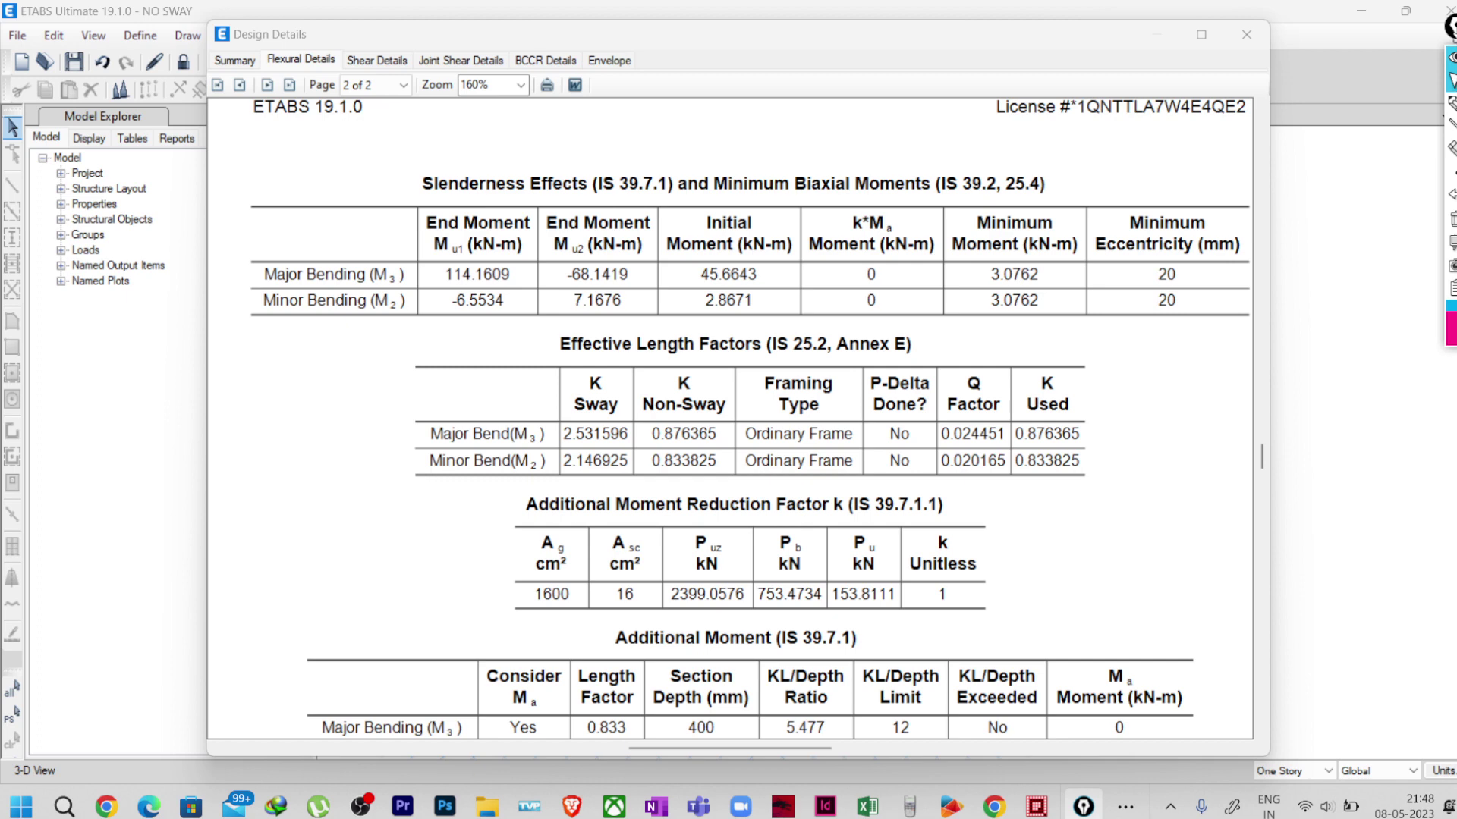
# - Close C13's design reports and select the whole model
pyautogui.click(1247, 35)
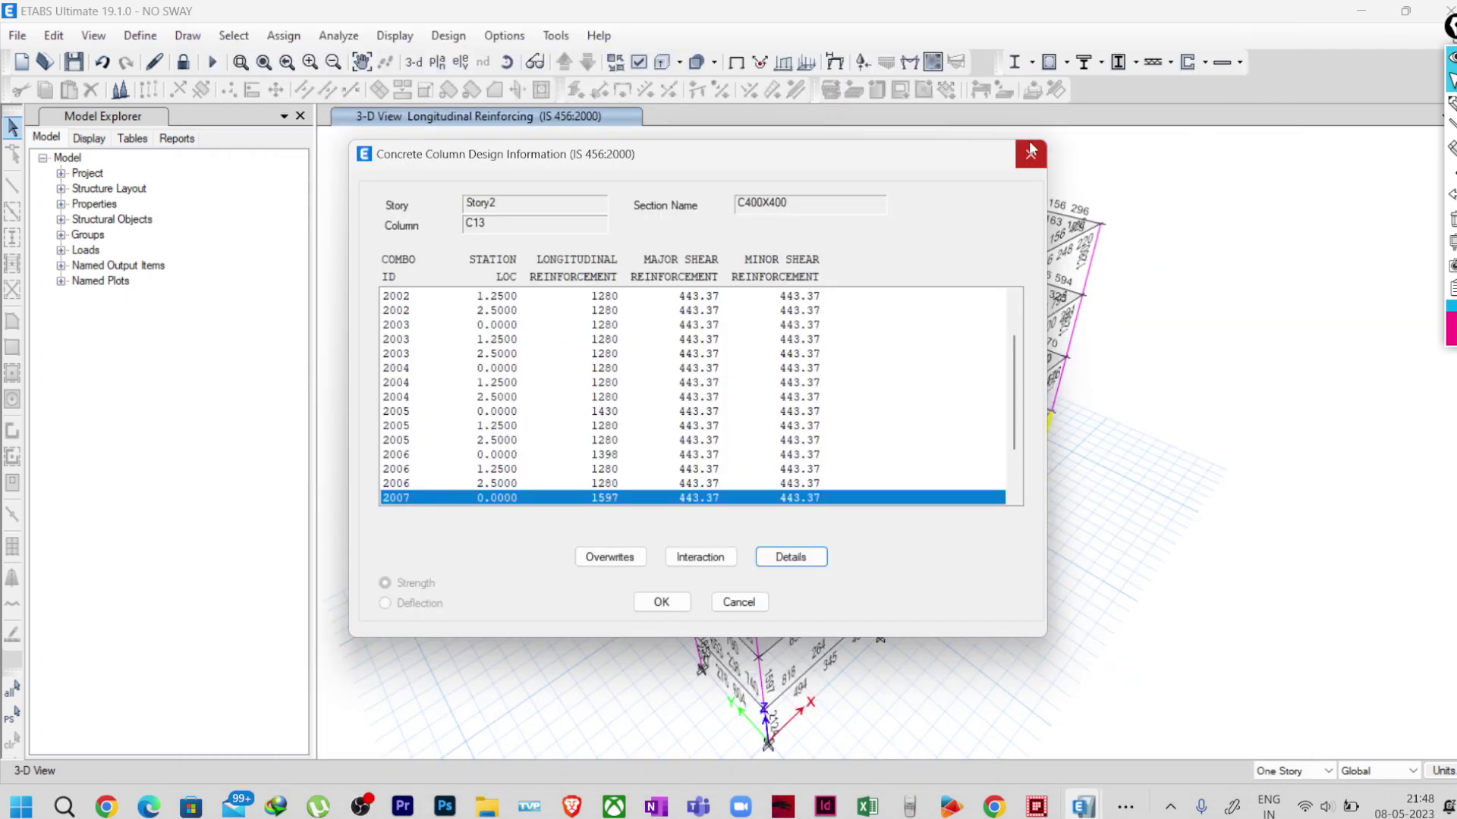
pyautogui.click(660, 600)
pyautogui.moveTo(422, 672); pyautogui.dragTo(425, 674)
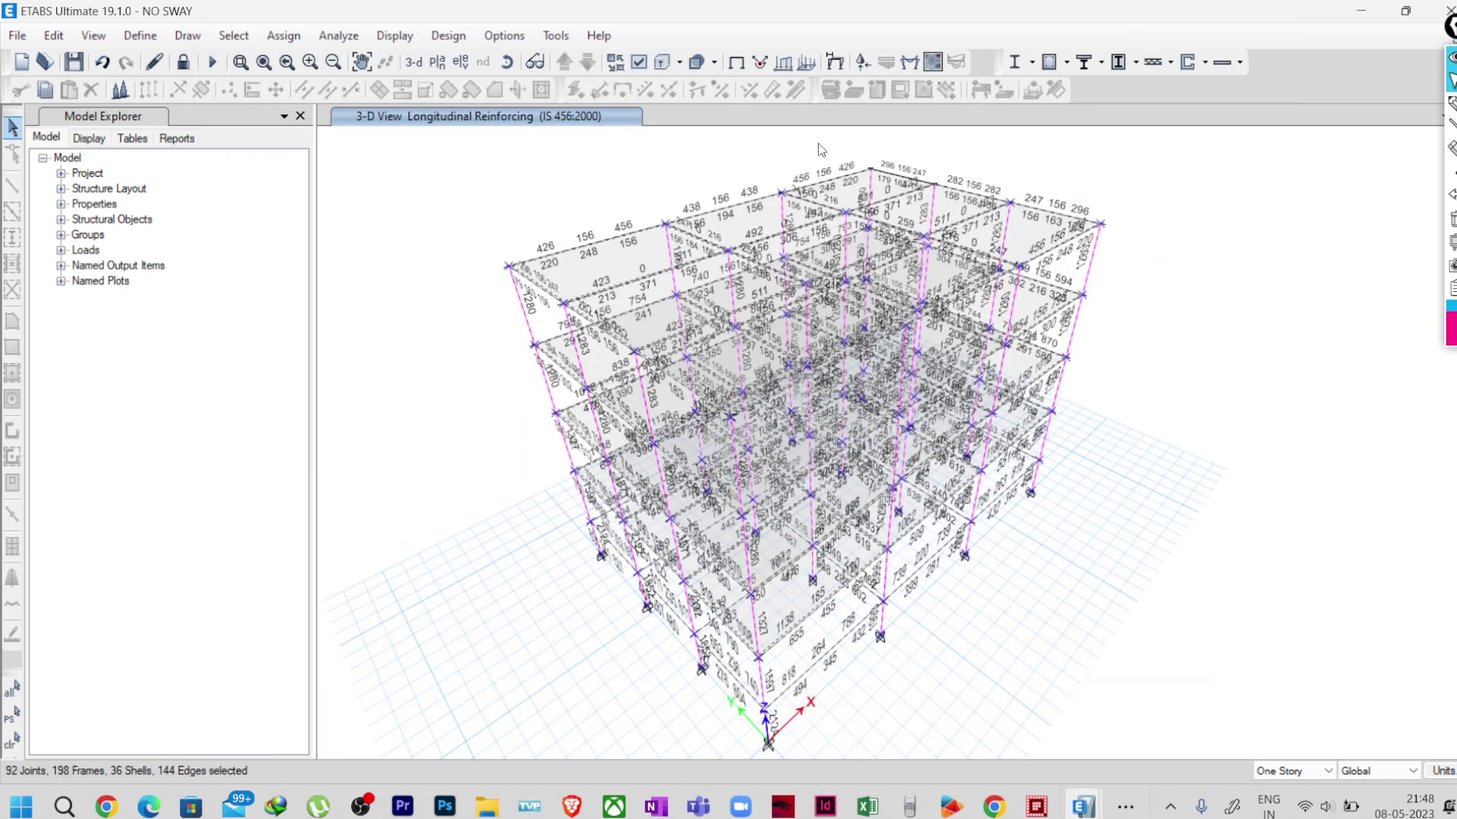
# - Open the concrete frame design overwrites and list Framing Type options Ductile, Ordinary, NonSway
pyautogui.click(1065, 64)
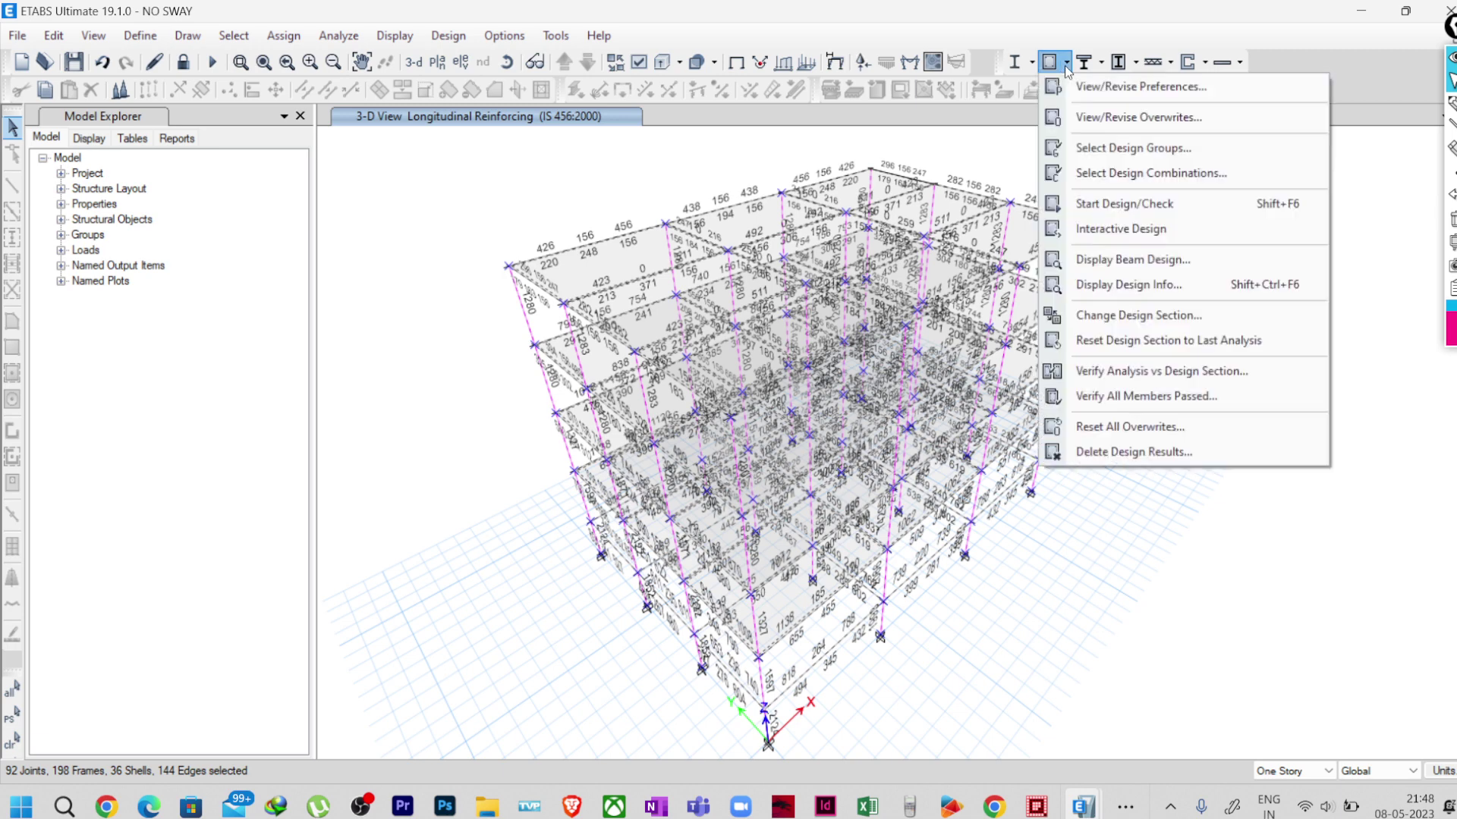
pyautogui.click(1085, 119)
pyautogui.click(790, 215)
pyautogui.click(791, 217)
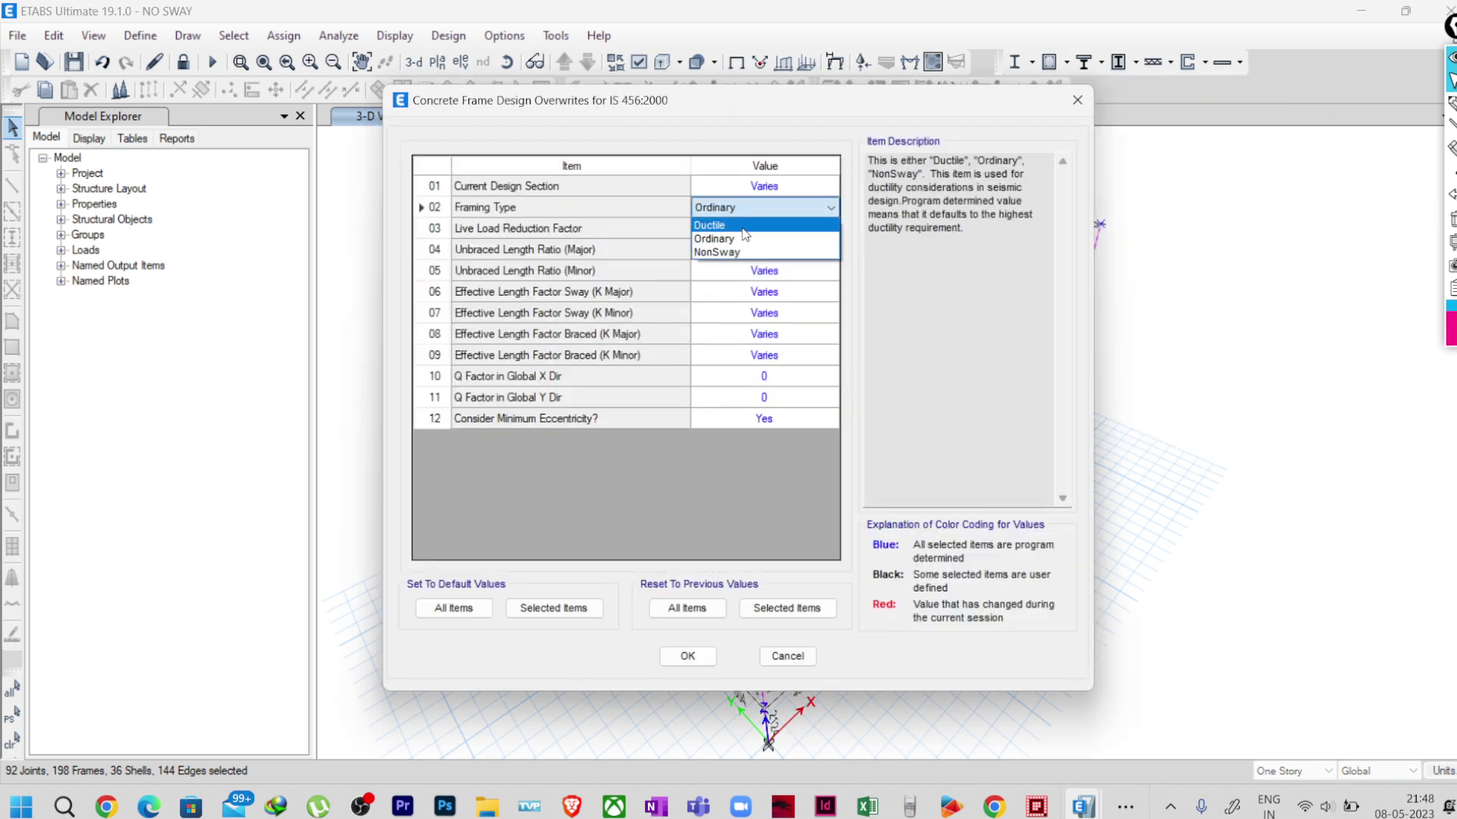
pyautogui.click(1451, 102)
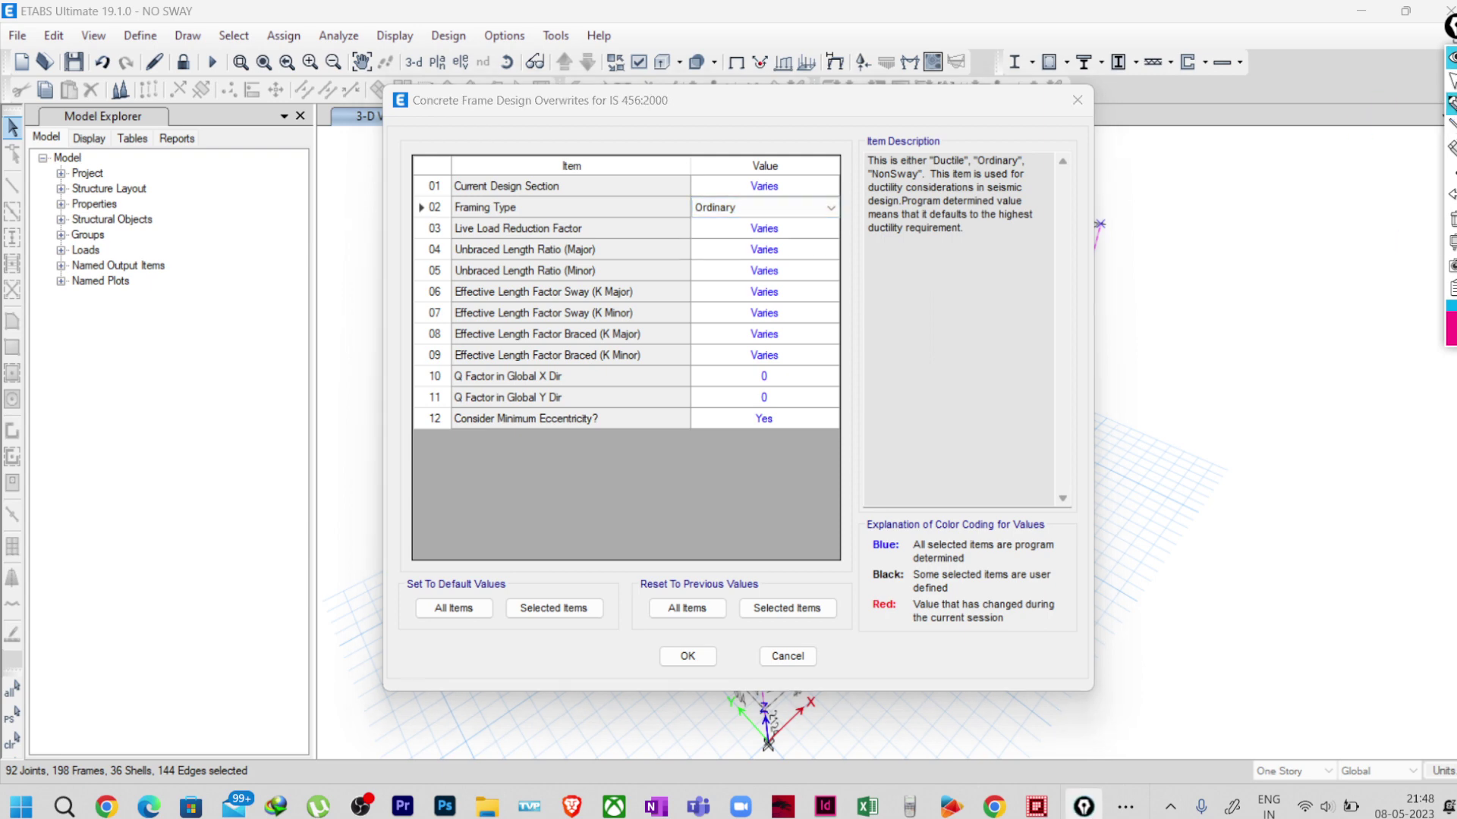
pyautogui.click(1451, 334)
pyautogui.moveTo(1146, 211)
pyautogui.mouseDown()
pyautogui.moveTo(1179, 225)
pyautogui.moveTo(1233, 216)
pyautogui.mouseUp()
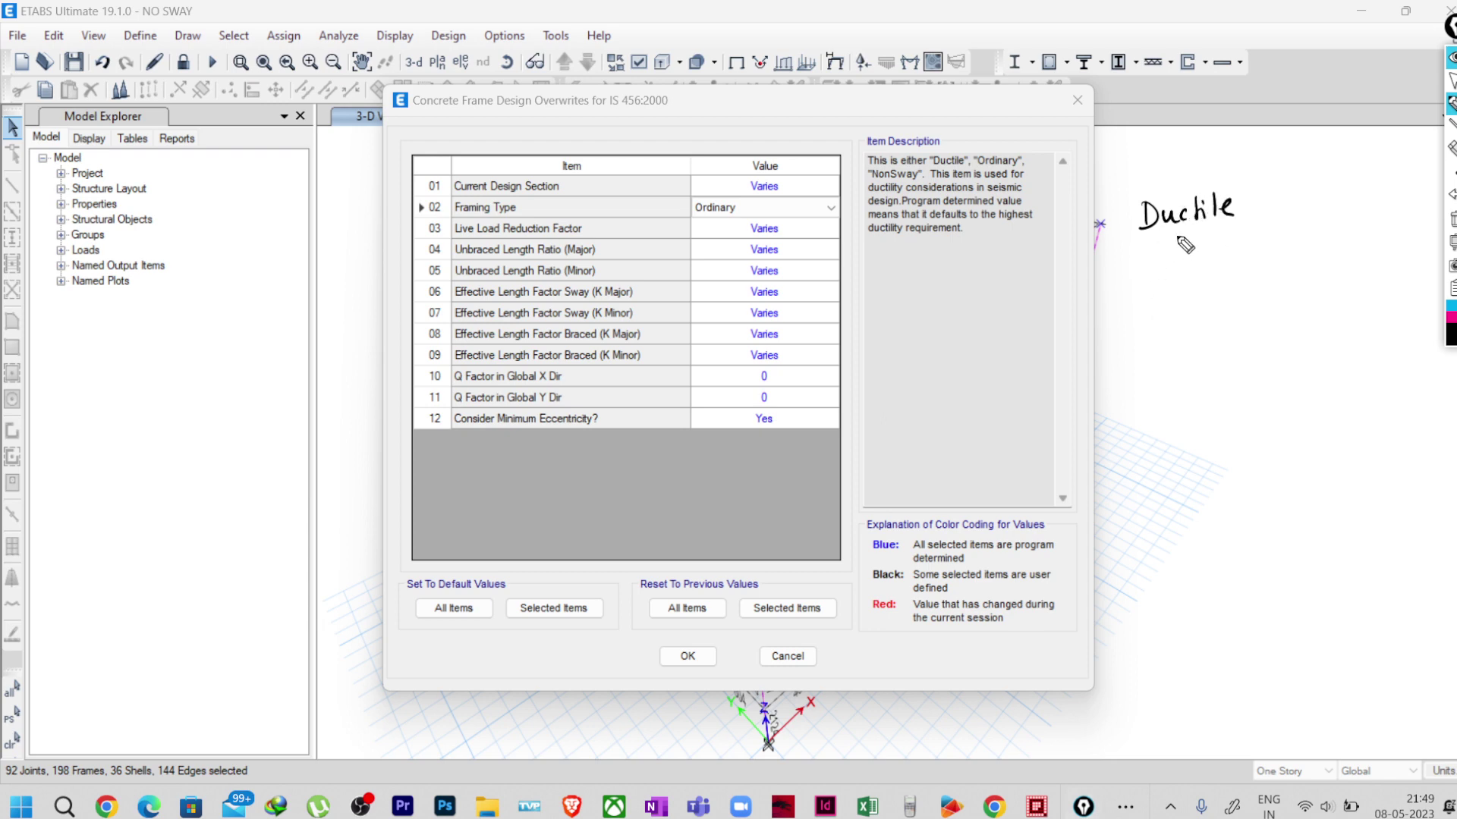
pyautogui.moveTo(1130, 252)
pyautogui.mouseDown()
pyautogui.moveTo(1163, 273)
pyautogui.moveTo(1169, 255)
pyautogui.moveTo(1324, 225)
pyautogui.mouseUp()
pyautogui.moveTo(1132, 319)
pyautogui.mouseDown()
pyautogui.moveTo(1147, 301)
pyautogui.moveTo(1148, 318)
pyautogui.moveTo(1230, 290)
pyautogui.mouseUp()
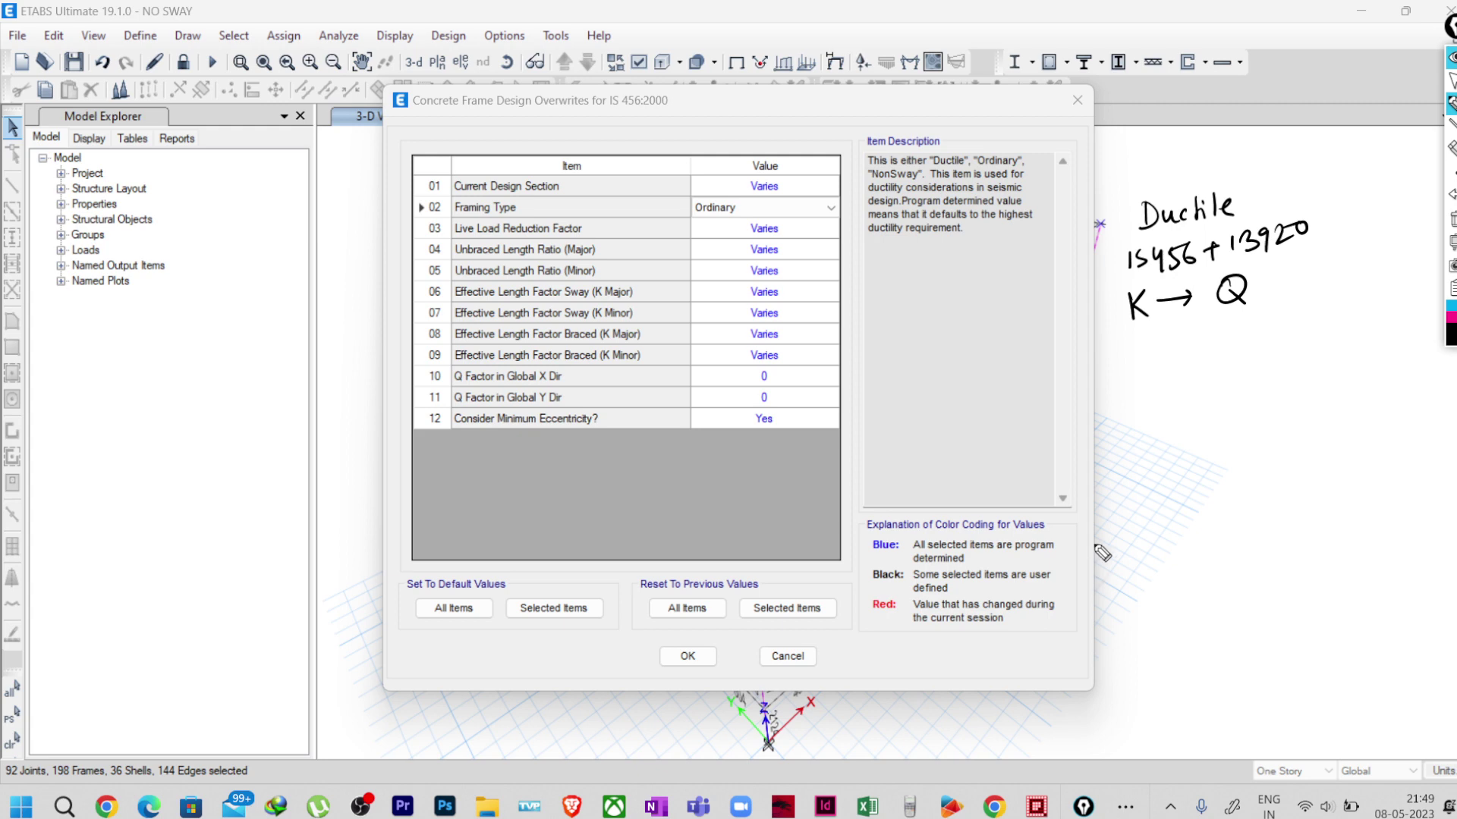
pyautogui.moveTo(1145, 350)
pyautogui.mouseDown()
pyautogui.moveTo(1127, 373)
pyautogui.moveTo(1149, 360)
pyautogui.moveTo(1176, 372)
pyautogui.mouseUp()
pyautogui.click(1175, 343)
pyautogui.moveTo(1279, 262)
pyautogui.mouseDown()
pyautogui.moveTo(1286, 298)
pyautogui.moveTo(1304, 287)
pyautogui.moveTo(1295, 298)
pyautogui.moveTo(1317, 277)
pyautogui.moveTo(1346, 300)
pyautogui.moveTo(1328, 298)
pyautogui.moveTo(1381, 277)
pyautogui.moveTo(1420, 305)
pyautogui.mouseUp()
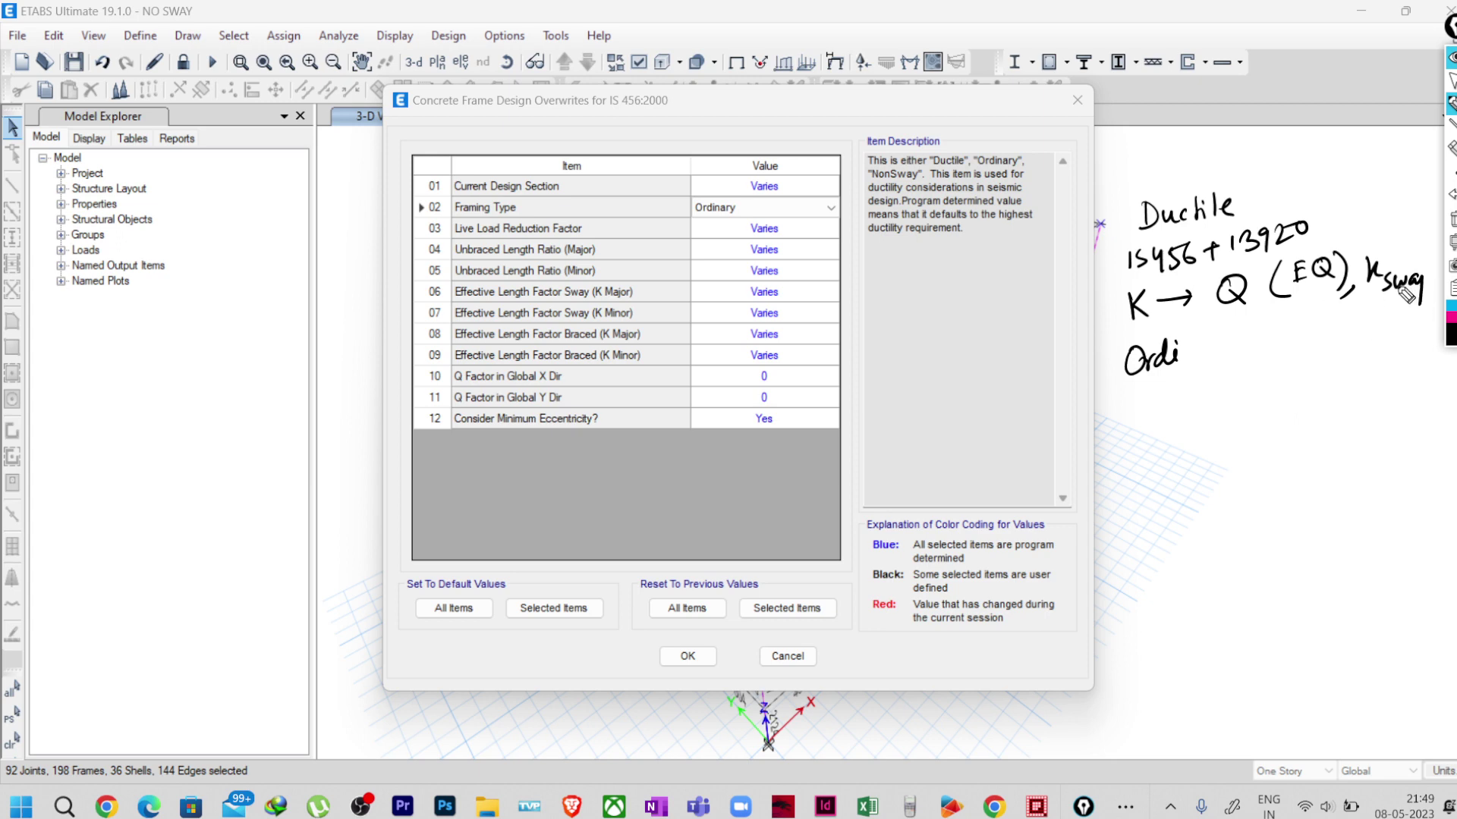
pyautogui.moveTo(1193, 364)
pyautogui.mouseDown()
pyautogui.moveTo(1244, 350)
pyautogui.moveTo(1228, 371)
pyautogui.mouseUp()
pyautogui.moveTo(1148, 398)
pyautogui.mouseDown()
pyautogui.moveTo(1147, 416)
pyautogui.moveTo(1203, 411)
pyautogui.mouseUp()
pyautogui.moveTo(1223, 383); pyautogui.dragTo(1217, 399)
pyautogui.moveTo(1145, 449)
pyautogui.mouseDown()
pyautogui.moveTo(1219, 443)
pyautogui.moveTo(1244, 462)
pyautogui.moveTo(1260, 425)
pyautogui.moveTo(1291, 428)
pyautogui.moveTo(1299, 410)
pyautogui.moveTo(1298, 455)
pyautogui.moveTo(1431, 428)
pyautogui.mouseUp()
pyautogui.moveTo(1133, 538)
pyautogui.mouseDown()
pyautogui.moveTo(1154, 516)
pyautogui.moveTo(1160, 532)
pyautogui.moveTo(1203, 530)
pyautogui.moveTo(1249, 505)
pyautogui.moveTo(1266, 536)
pyautogui.mouseUp()
pyautogui.moveTo(1151, 567)
pyautogui.mouseDown()
pyautogui.moveTo(1151, 591)
pyautogui.moveTo(1185, 588)
pyautogui.moveTo(1217, 561)
pyautogui.mouseUp()
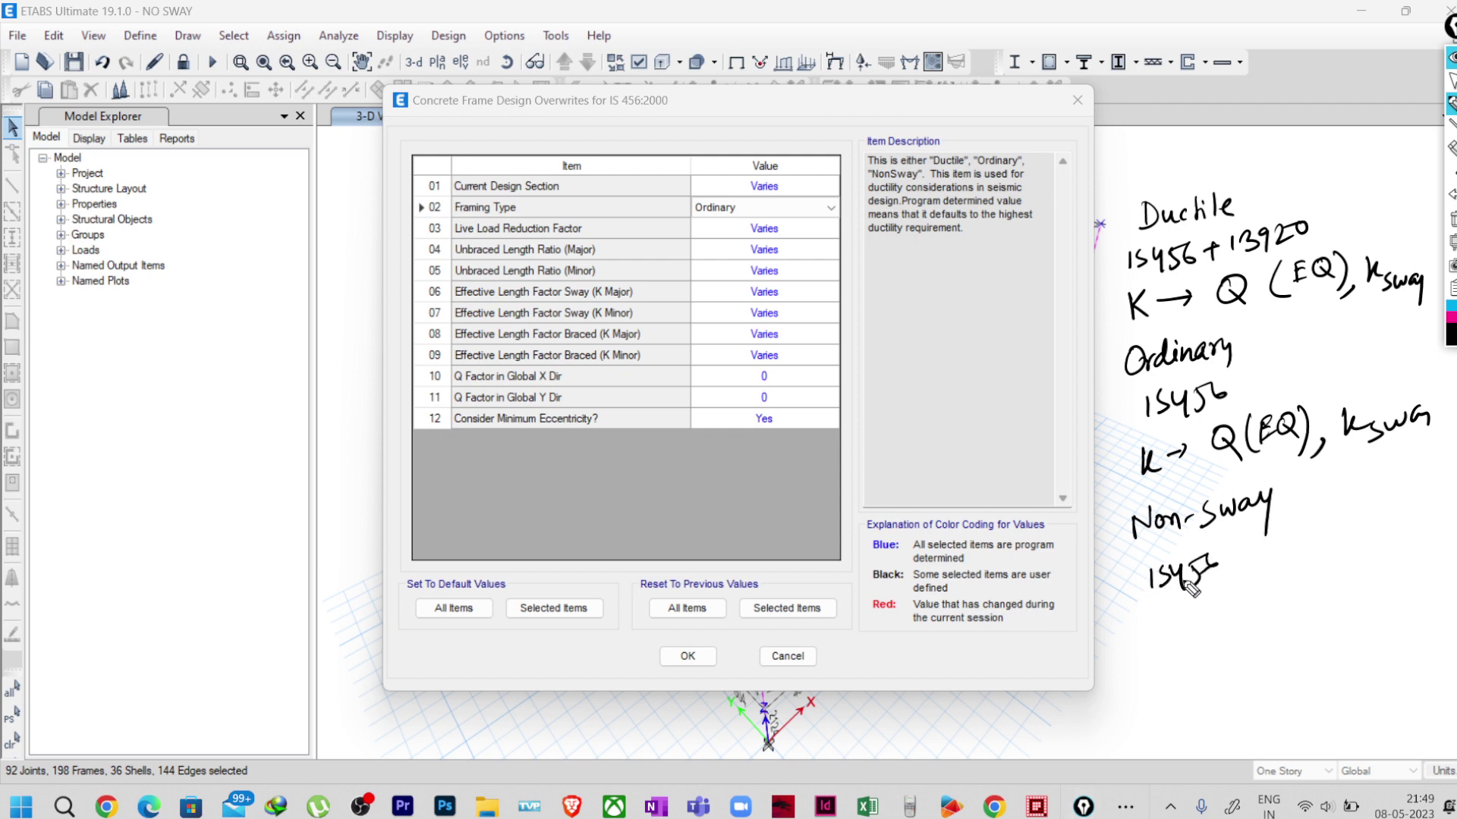
pyautogui.moveTo(1160, 616)
pyautogui.mouseDown()
pyautogui.moveTo(1159, 638)
pyautogui.moveTo(1185, 641)
pyautogui.moveTo(1196, 624)
pyautogui.mouseUp()
pyautogui.moveTo(1218, 604)
pyautogui.mouseDown()
pyautogui.moveTo(1228, 629)
pyautogui.moveTo(1240, 615)
pyautogui.moveTo(1288, 623)
pyautogui.moveTo(1290, 607)
pyautogui.moveTo(1325, 626)
pyautogui.mouseUp()
pyautogui.moveTo(1277, 637); pyautogui.dragTo(1345, 623)
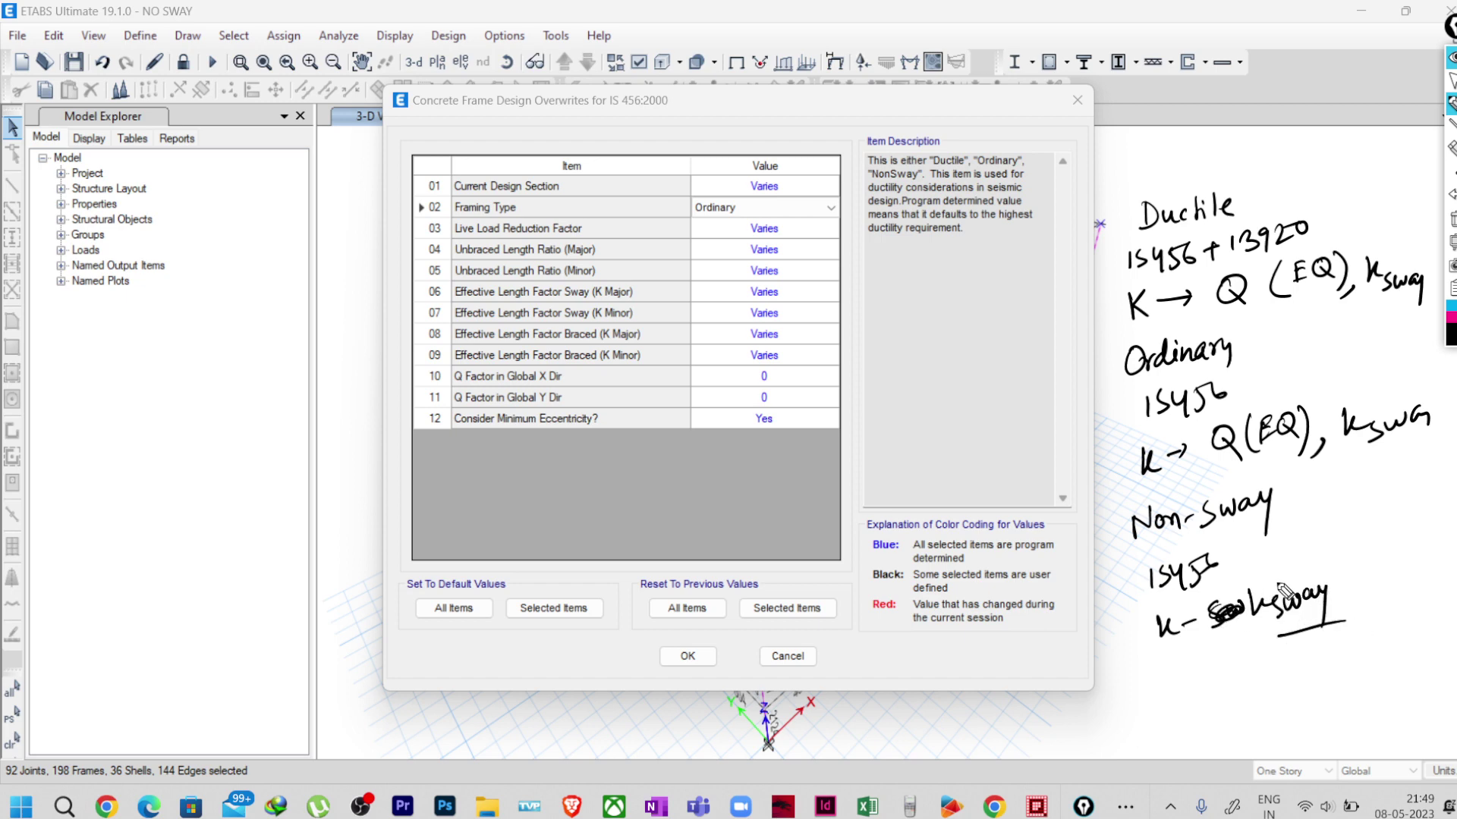
pyautogui.moveTo(1272, 584)
pyautogui.mouseDown()
pyautogui.moveTo(1253, 628)
pyautogui.moveTo(1261, 617)
pyautogui.moveTo(1219, 615)
pyautogui.moveTo(1316, 629)
pyautogui.moveTo(1220, 613)
pyautogui.moveTo(1232, 629)
pyautogui.moveTo(1284, 624)
pyautogui.moveTo(1321, 584)
pyautogui.moveTo(1336, 585)
pyautogui.moveTo(1335, 622)
pyautogui.mouseUp()
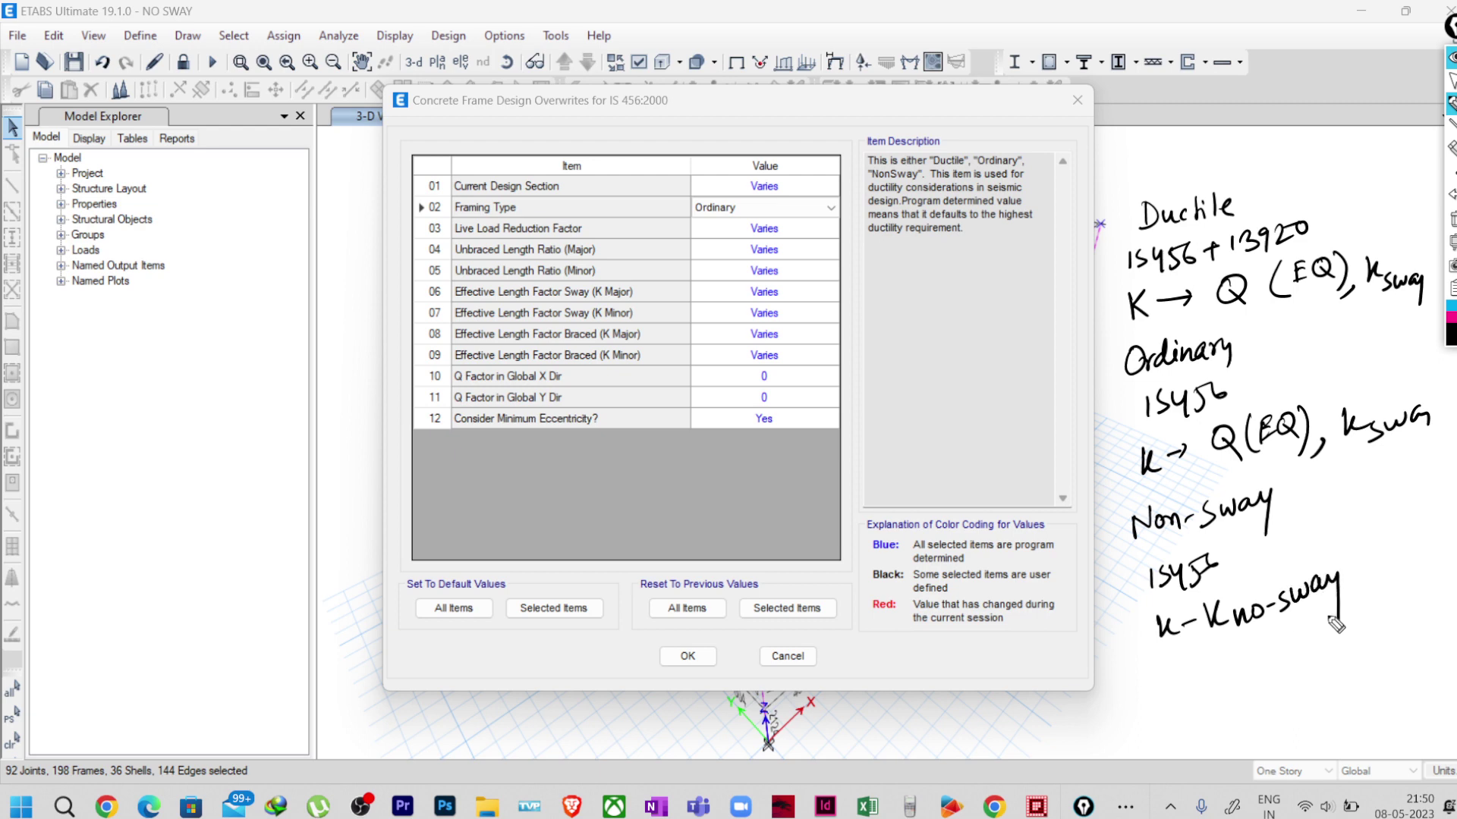
pyautogui.moveTo(1371, 456)
pyautogui.mouseDown()
pyautogui.moveTo(1360, 497)
pyautogui.moveTo(1436, 459)
pyautogui.mouseUp()
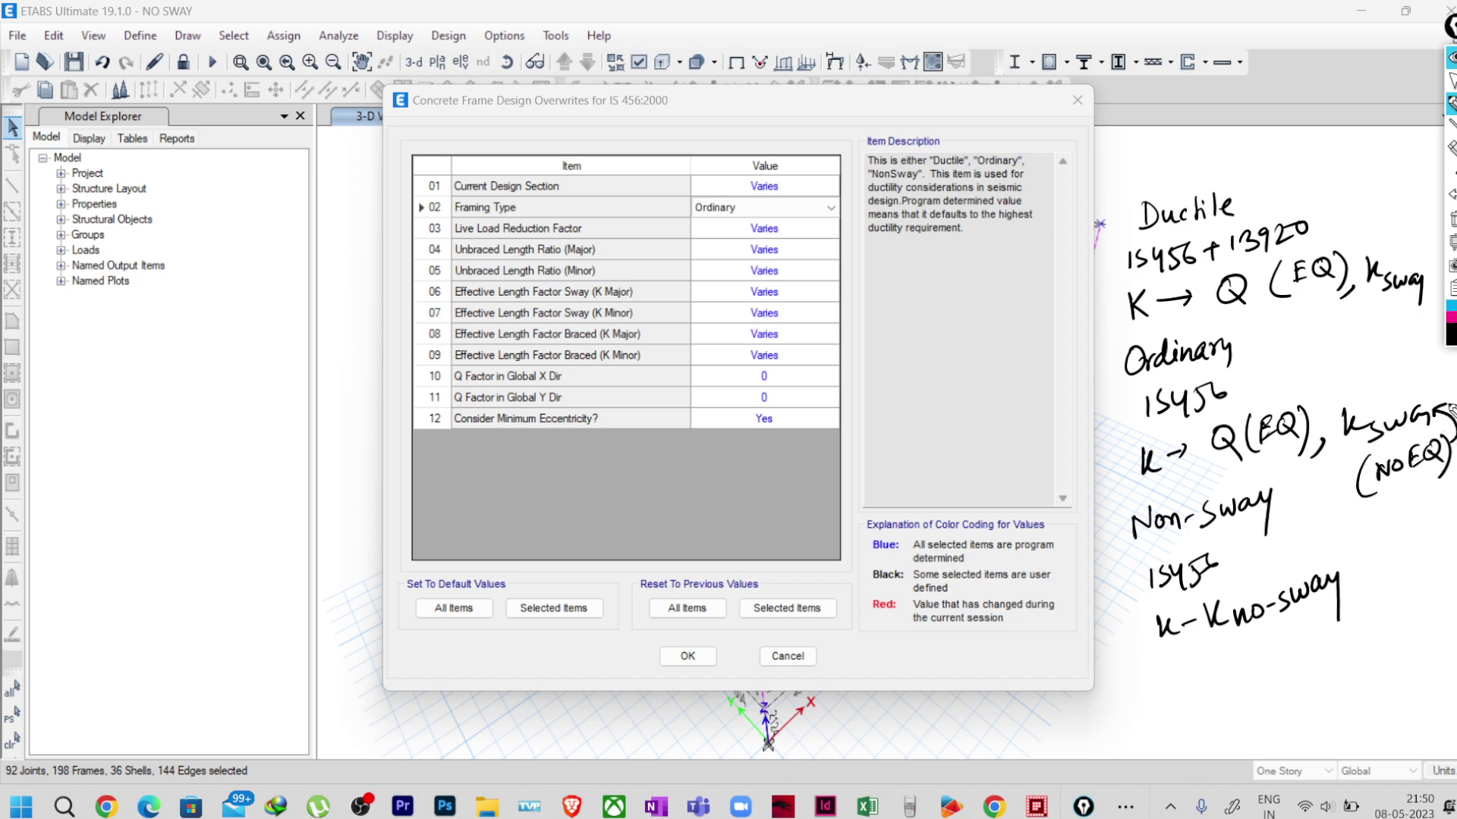
pyautogui.moveTo(1364, 222)
pyautogui.mouseDown()
pyautogui.moveTo(1395, 220)
pyautogui.moveTo(1424, 228)
pyautogui.mouseUp()
pyautogui.moveTo(1360, 202)
pyautogui.mouseDown()
pyautogui.moveTo(1357, 240)
pyautogui.moveTo(1406, 275)
pyautogui.moveTo(1415, 261)
pyautogui.mouseUp()
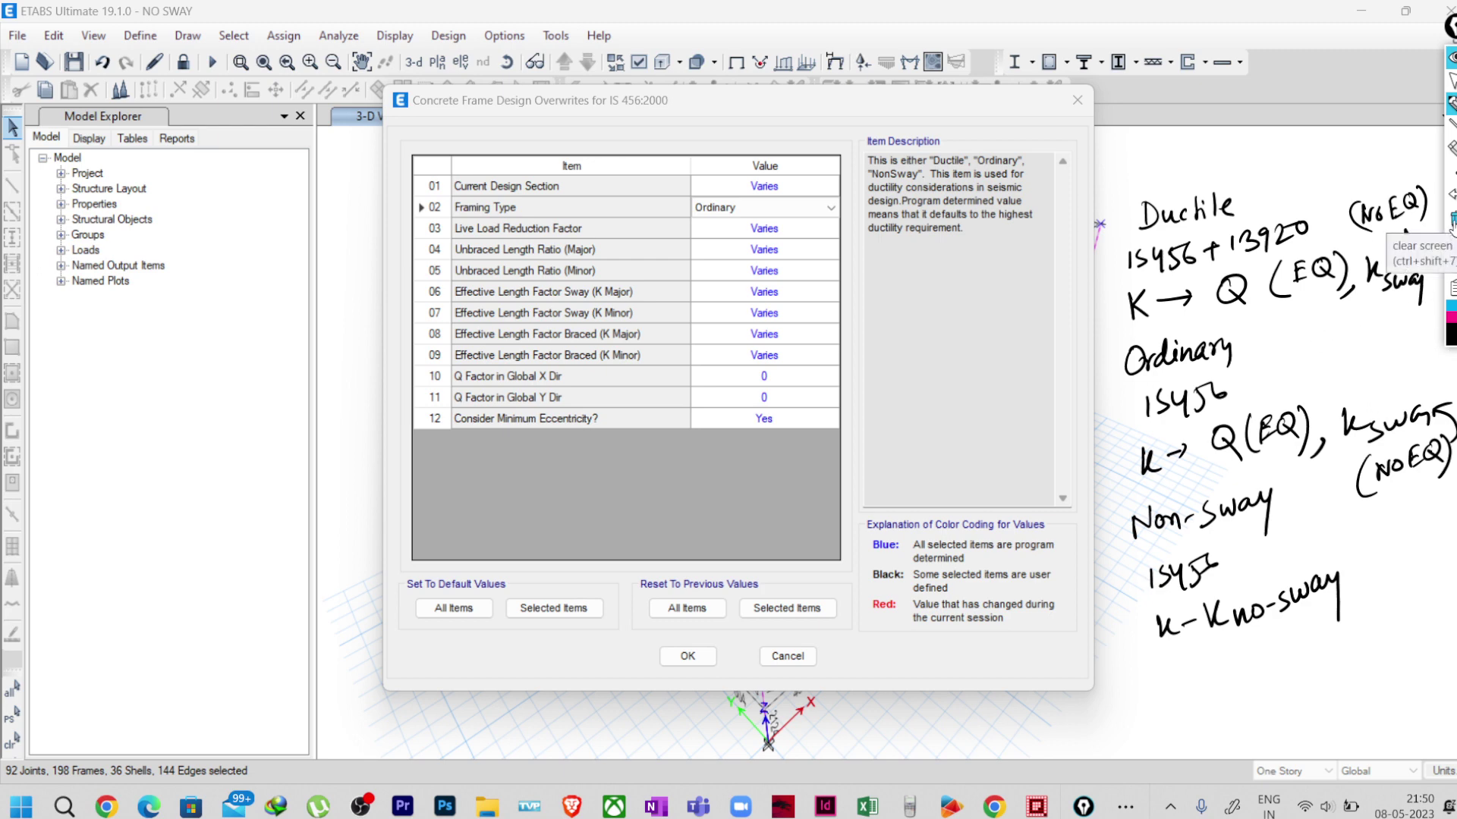
pyautogui.click(1451, 220)
pyautogui.click(1451, 79)
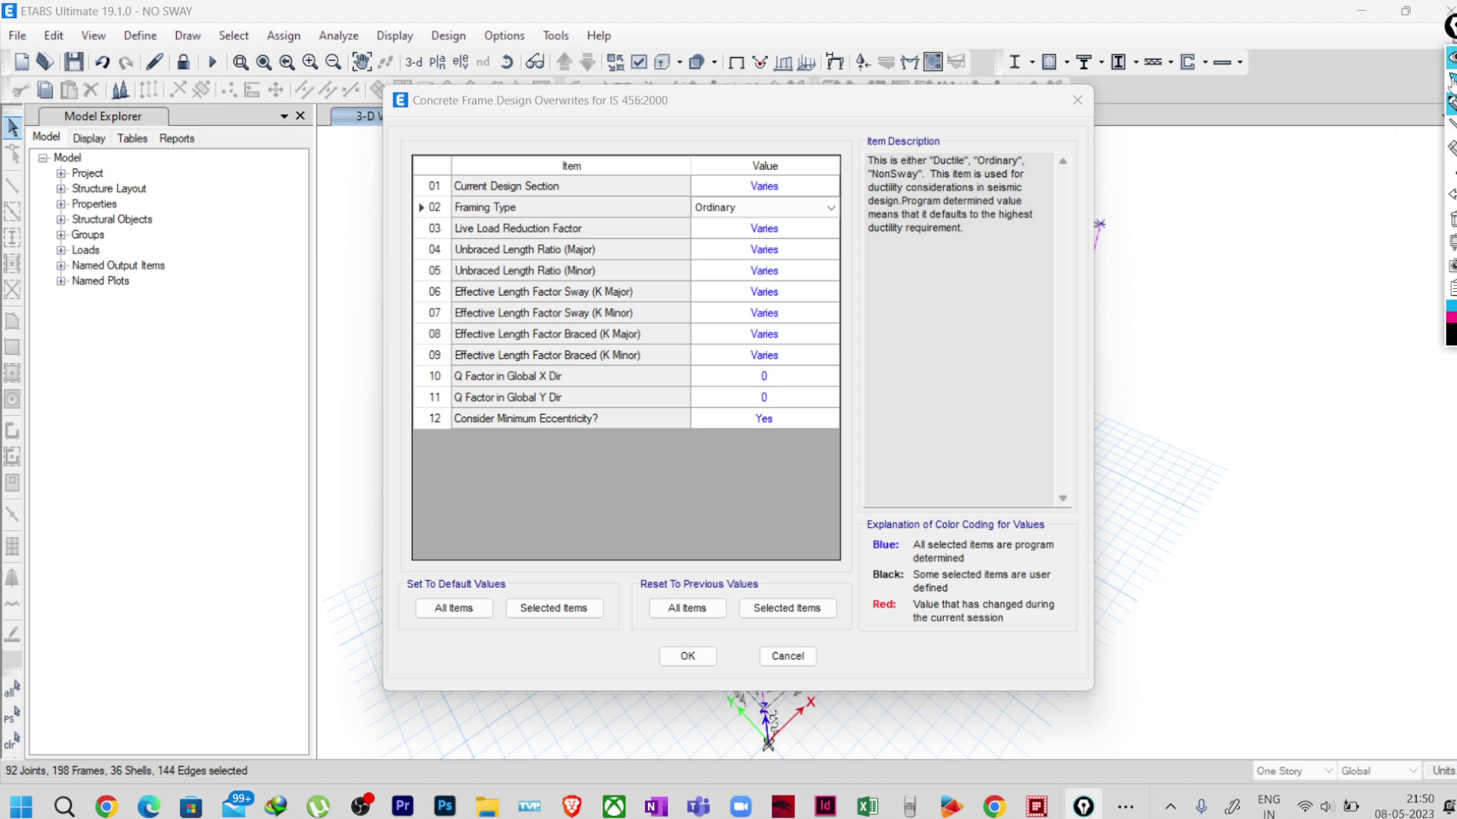
# - Close the Concrete Frame Design Overwrites unchanged, returning to the 3-D longitudinal reinforcing view
pyautogui.click(1084, 101)
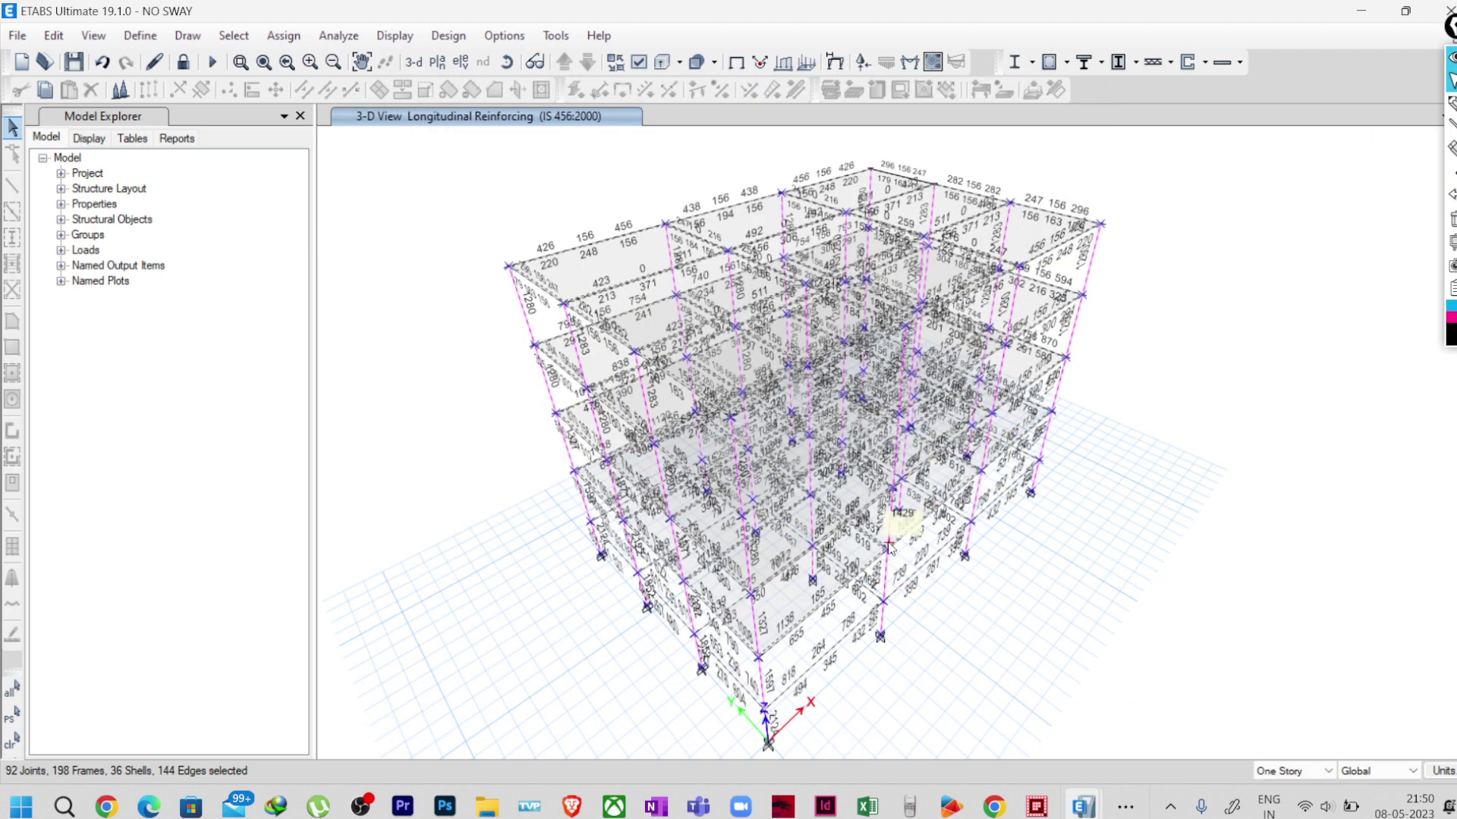